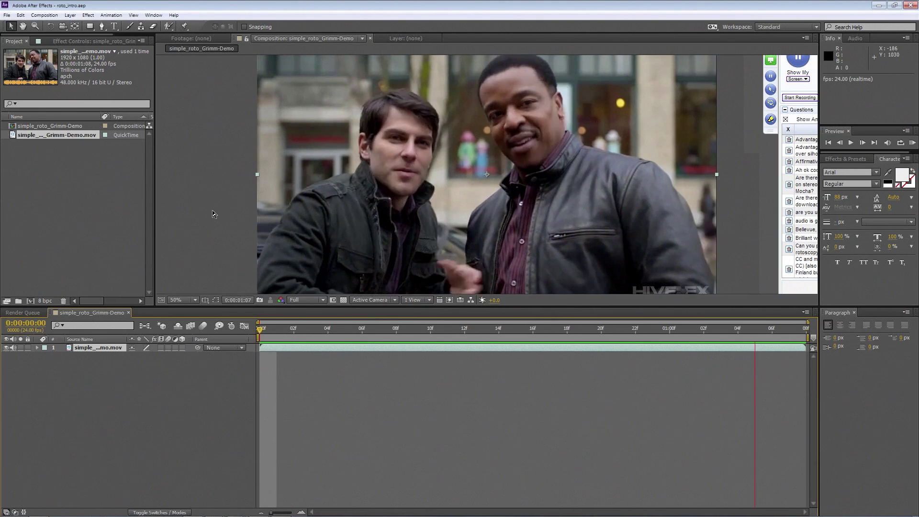
# Restart After Effects and open the recent project roto_intro.aep.
pyautogui.click(259, 329)
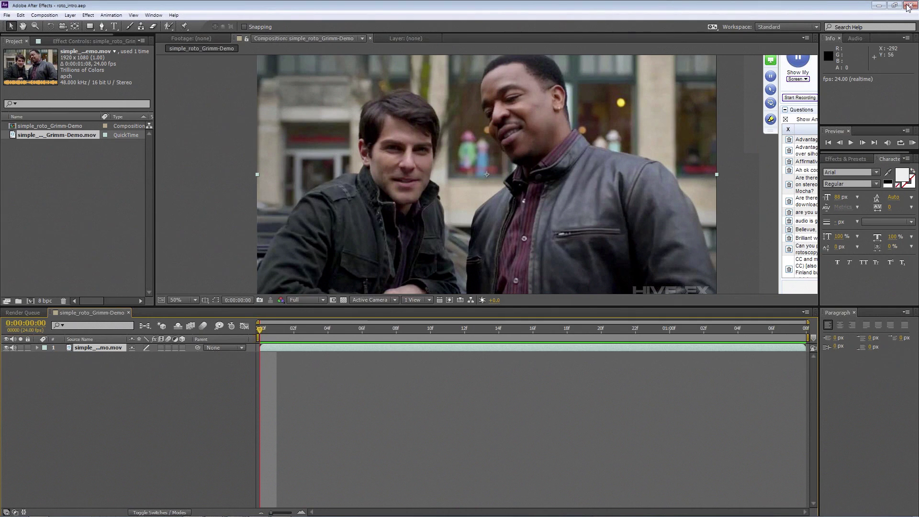
pyautogui.click(117, 15)
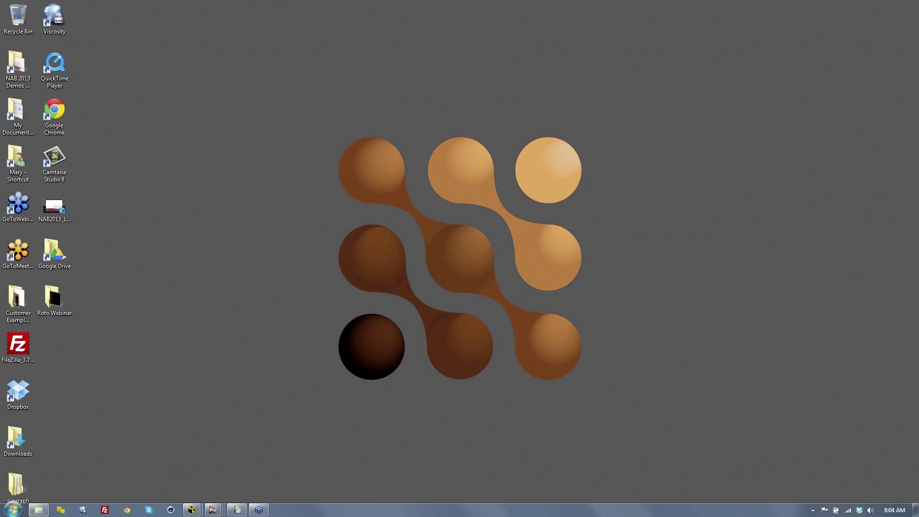
pyautogui.click(12, 509)
pyautogui.click(63, 307)
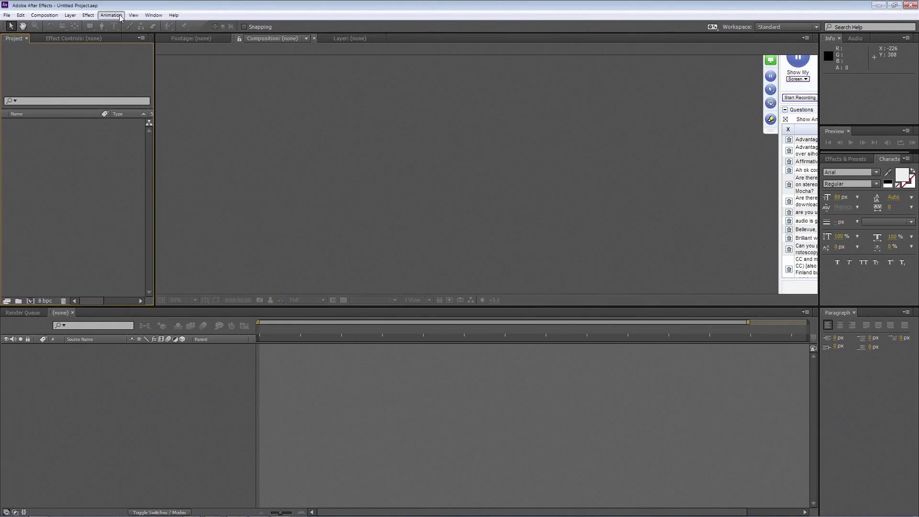
pyautogui.click(120, 18)
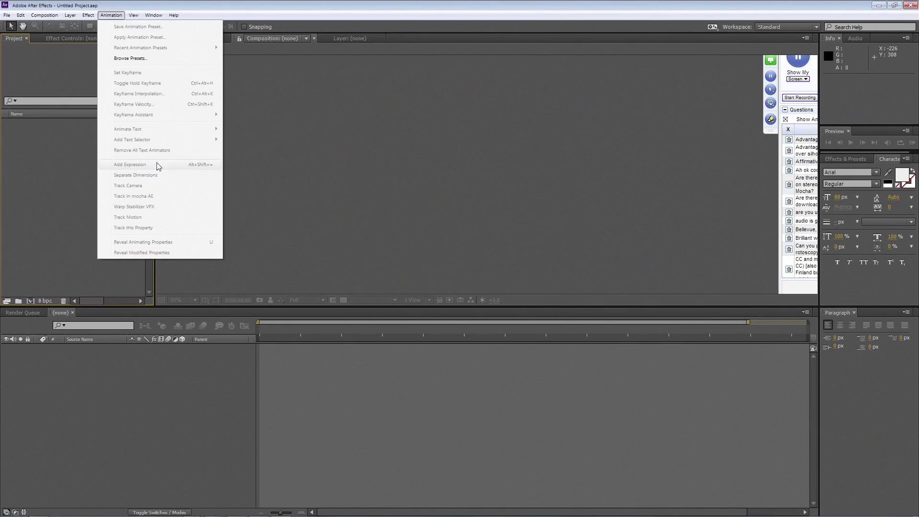
pyautogui.moveTo(8, 17)
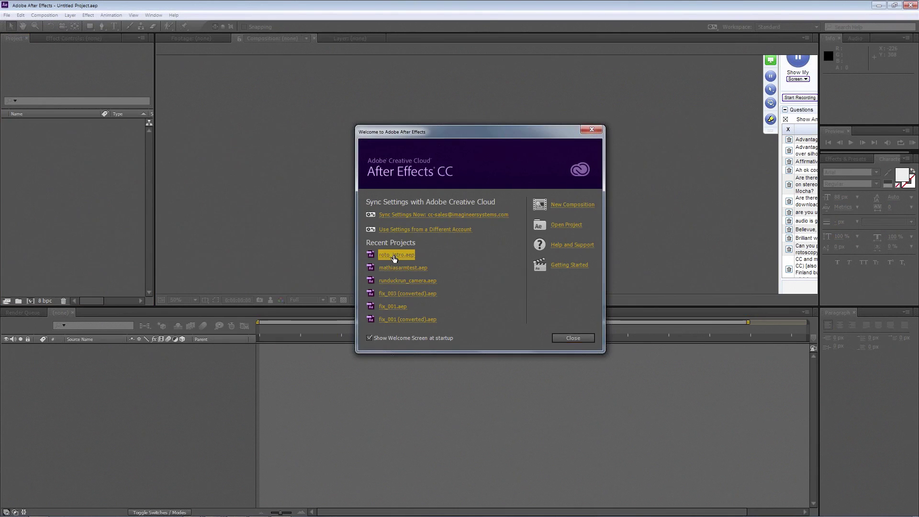
pyautogui.click(401, 255)
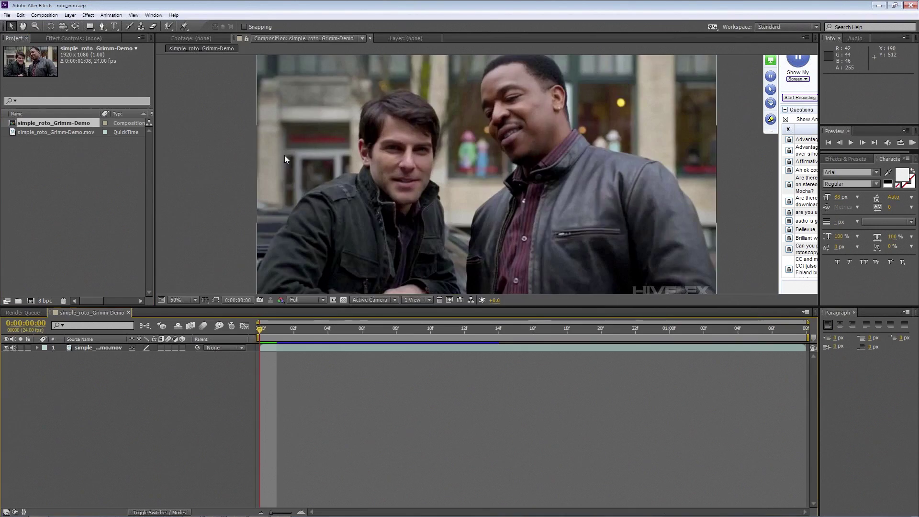
# Send the simple_roto_Grimm-Demo.mov layer from the composition to mocha AE for tracking.
pyautogui.click(115, 16)
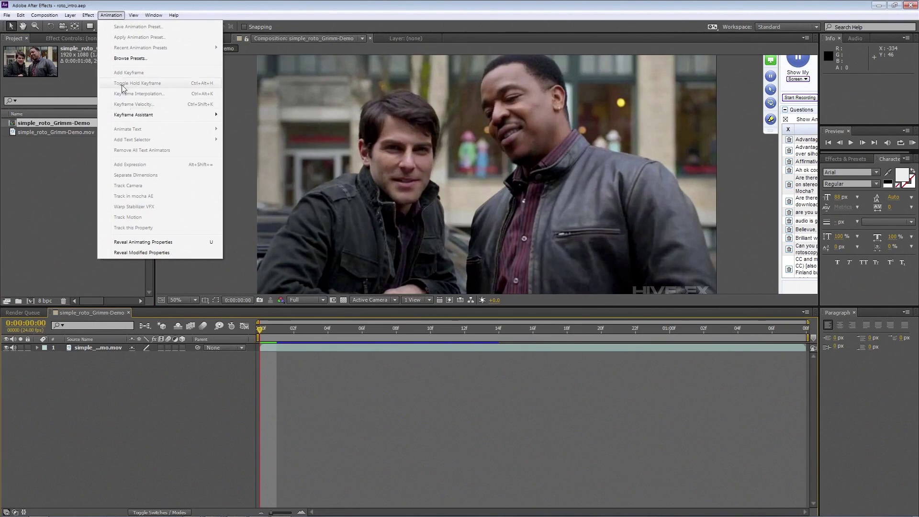
pyautogui.click(72, 201)
pyautogui.click(80, 348)
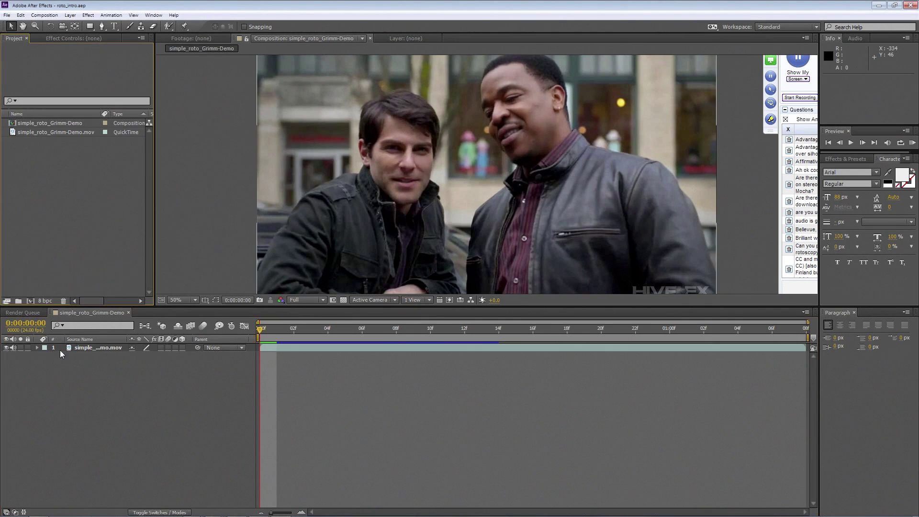
pyautogui.click(111, 15)
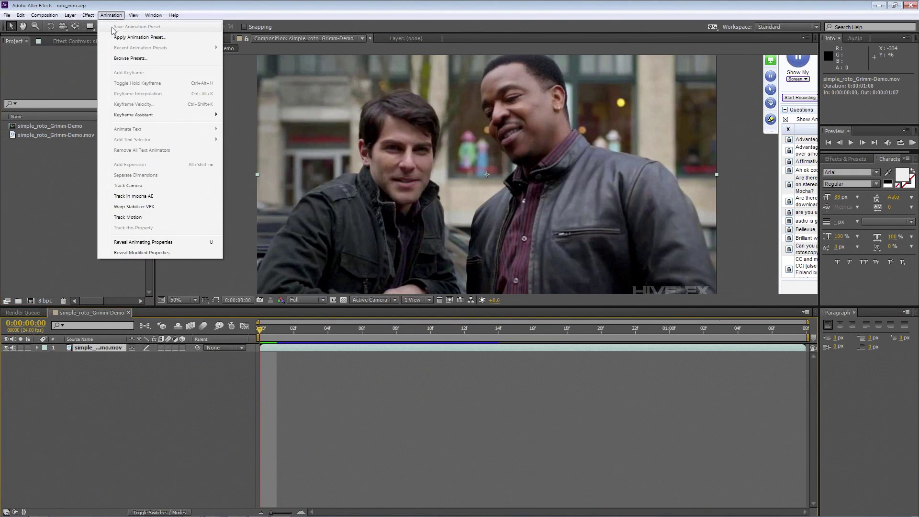
pyautogui.click(138, 197)
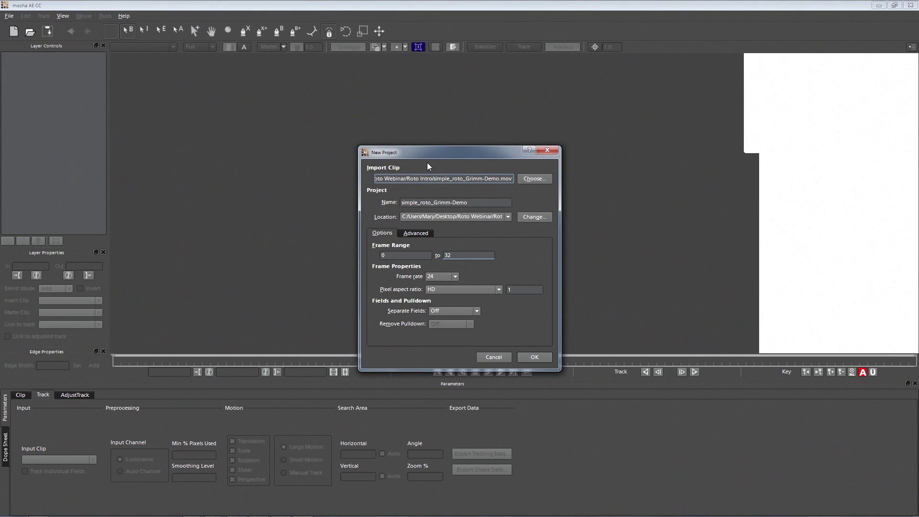
# Create the mocha project as simple_roto_Grimm-Demo_ae1 with the default clip settings and play the imported clip.
pyautogui.moveTo(409, 154); pyautogui.dragTo(401, 123)
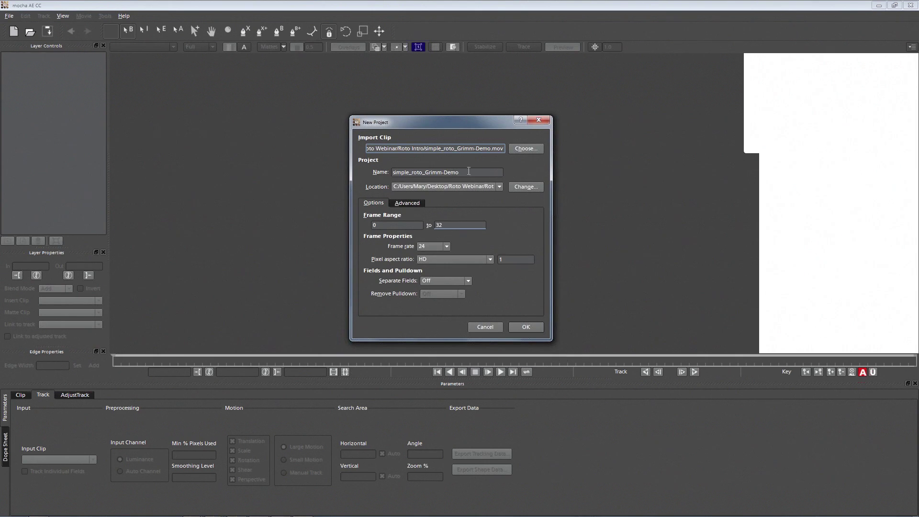
pyautogui.click(470, 173)
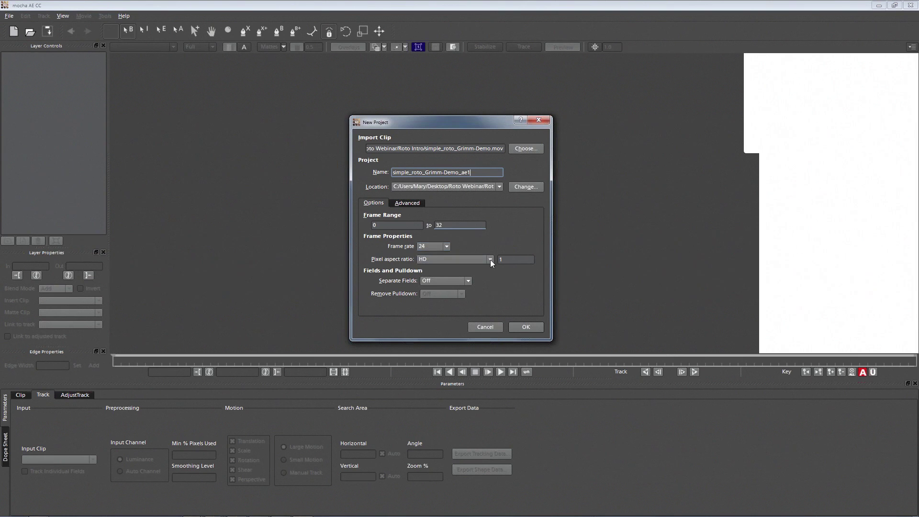
pyautogui.click(529, 330)
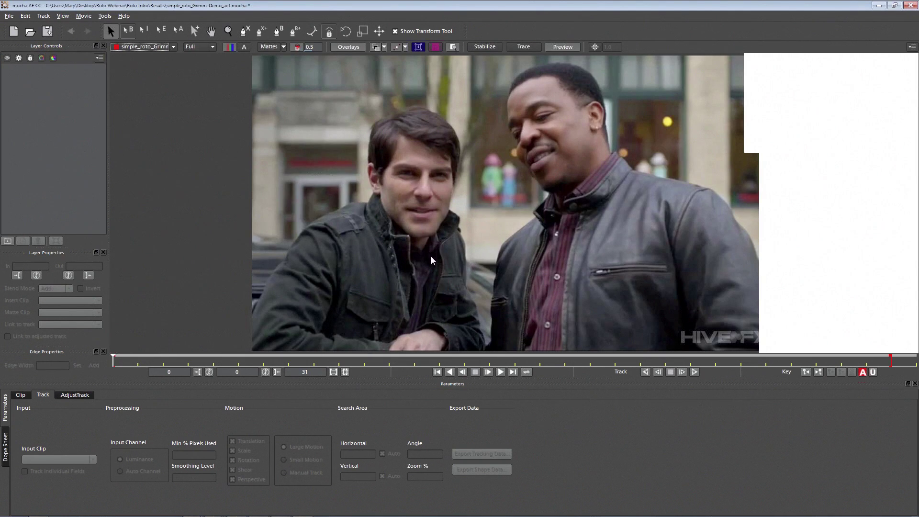
pyautogui.press('space')
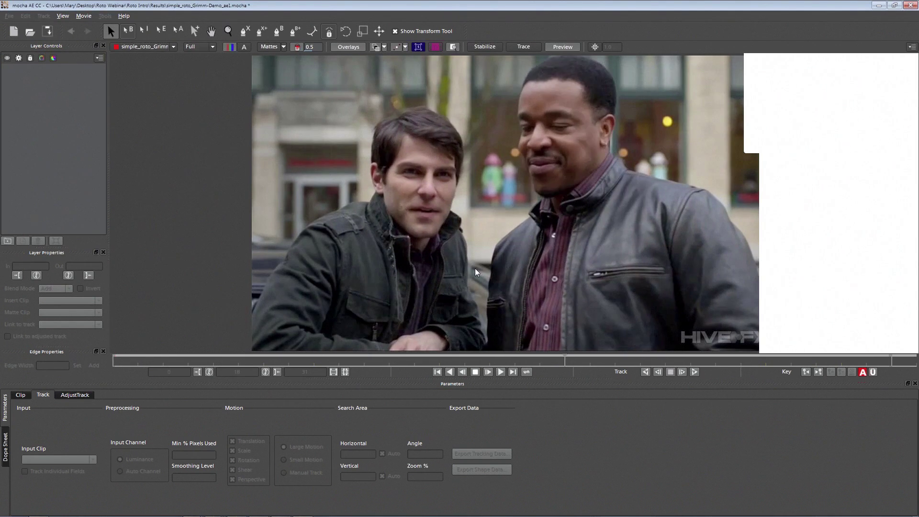
pyautogui.press('space')
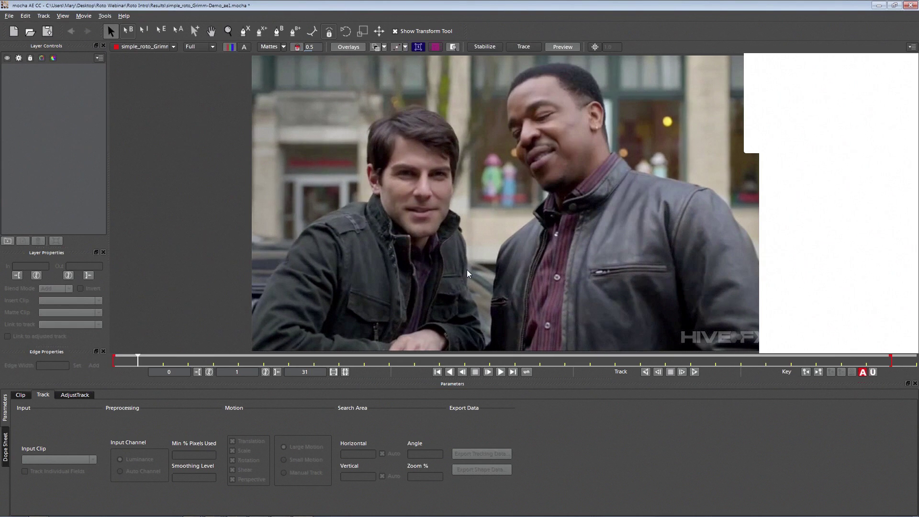
# Draw a closed X-spline with six points around the left man's face, from forehead to chin, on frame 1.
pyautogui.press('x')
pyautogui.moveTo(464, 273); pyautogui.dragTo(412, 259)
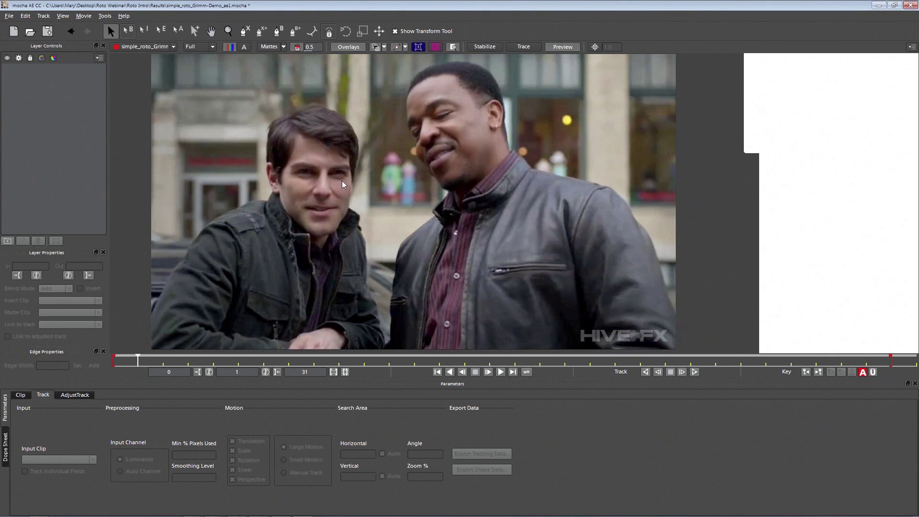
pyautogui.moveTo(355, 264); pyautogui.dragTo(375, 260)
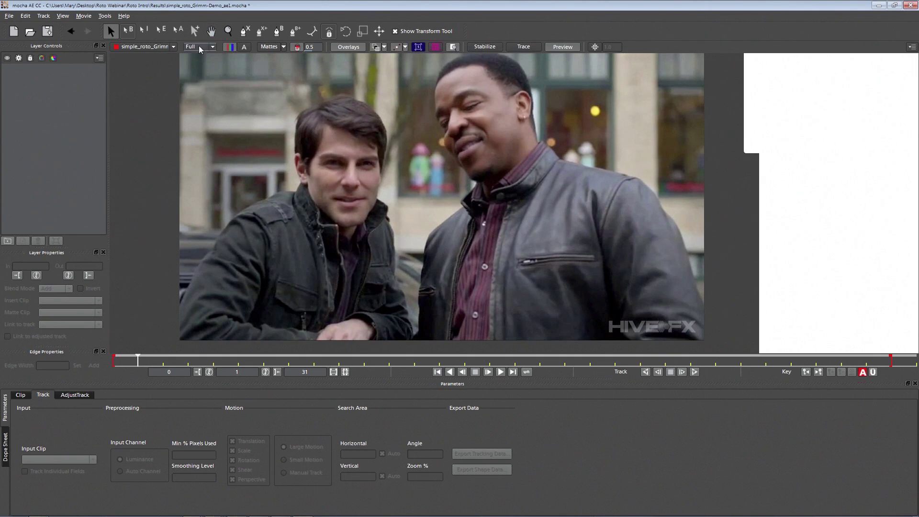
pyautogui.click(245, 31)
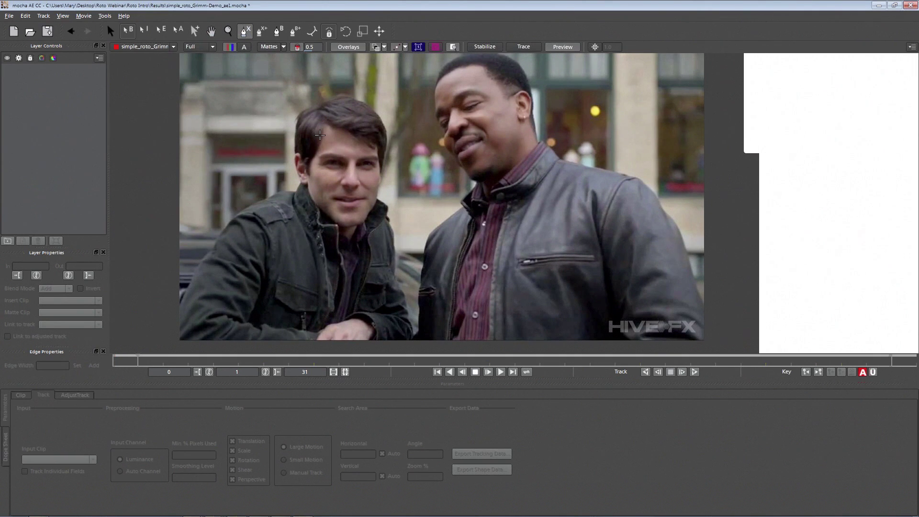
pyautogui.click(324, 133)
pyautogui.click(378, 139)
pyautogui.click(377, 195)
pyautogui.click(360, 225)
pyautogui.click(337, 222)
pyautogui.click(320, 189)
pyautogui.click(325, 171)
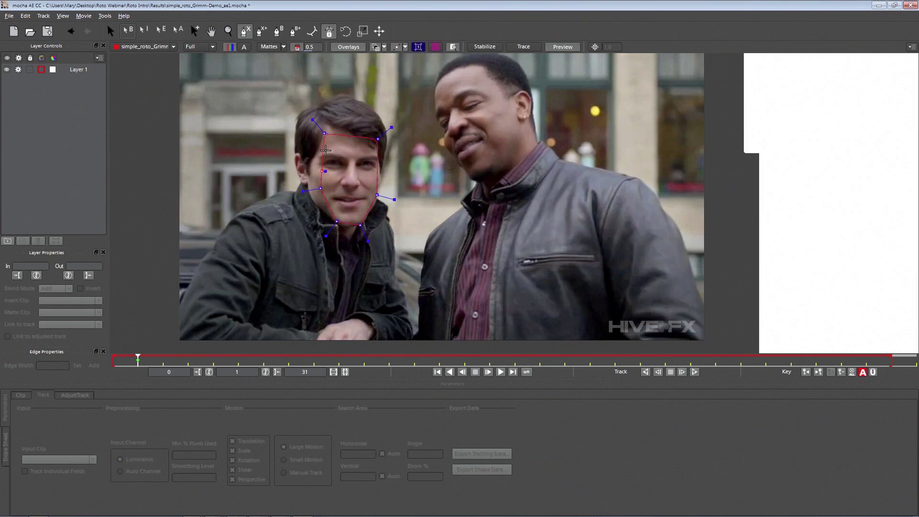
pyautogui.click(324, 133)
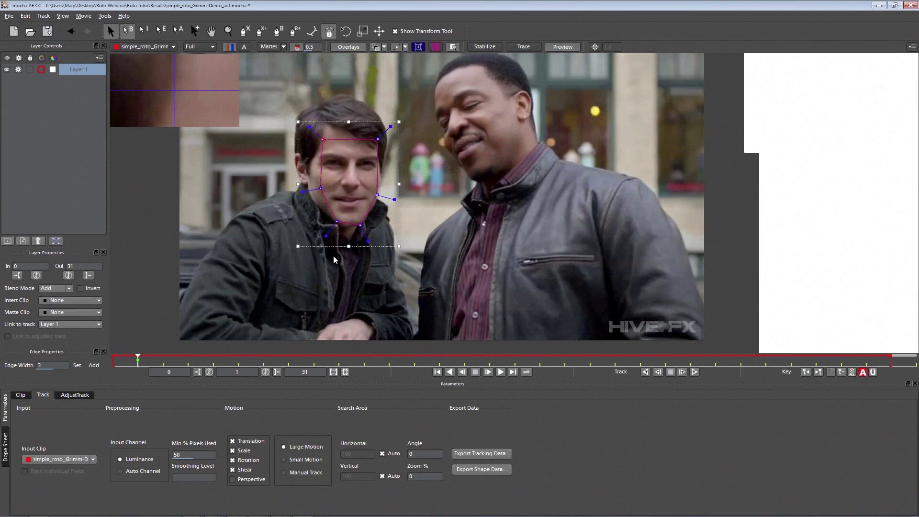
# Turn off the zoom window and exclude Shear from the motion tracked for the face layer.
pyautogui.click(453, 47)
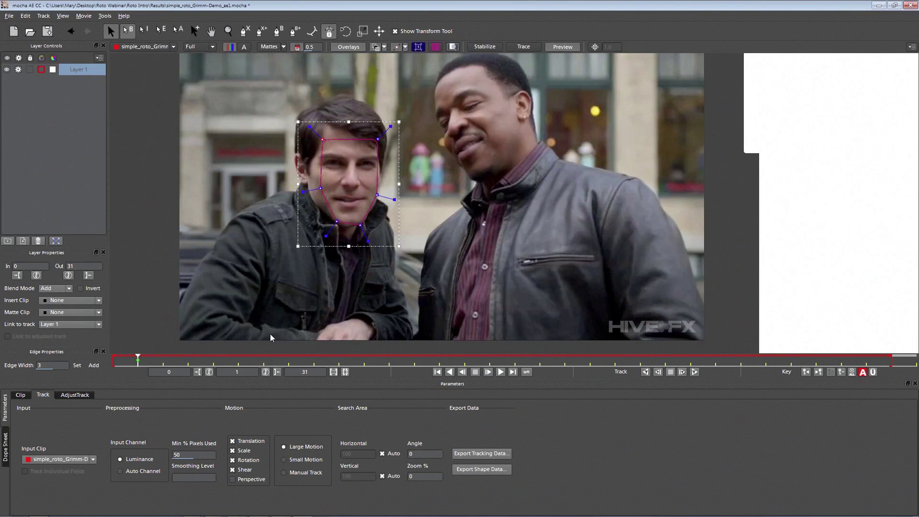
pyautogui.click(232, 469)
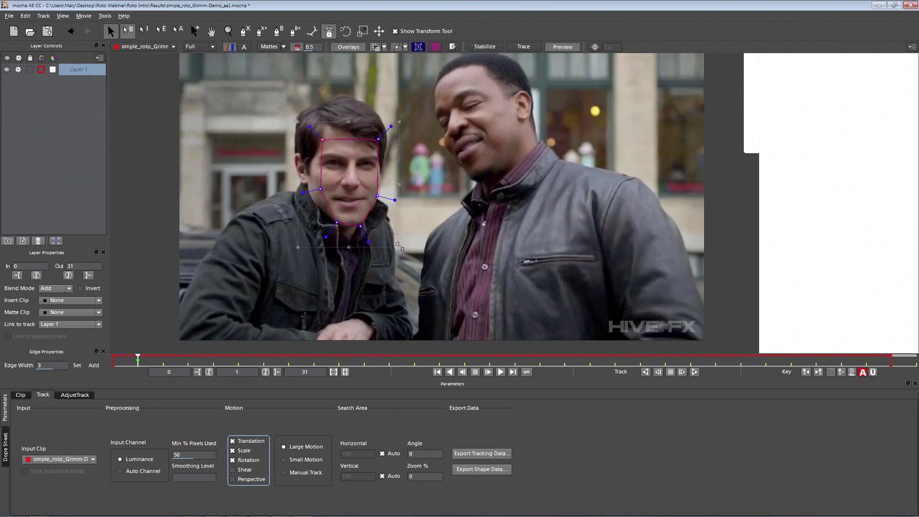
# Refine the face spline, raising its two upper points onto the left man's hair.
pyautogui.moveTo(400, 242)
pyautogui.mouseDown()
pyautogui.moveTo(389, 246)
pyautogui.moveTo(396, 243)
pyautogui.mouseUp()
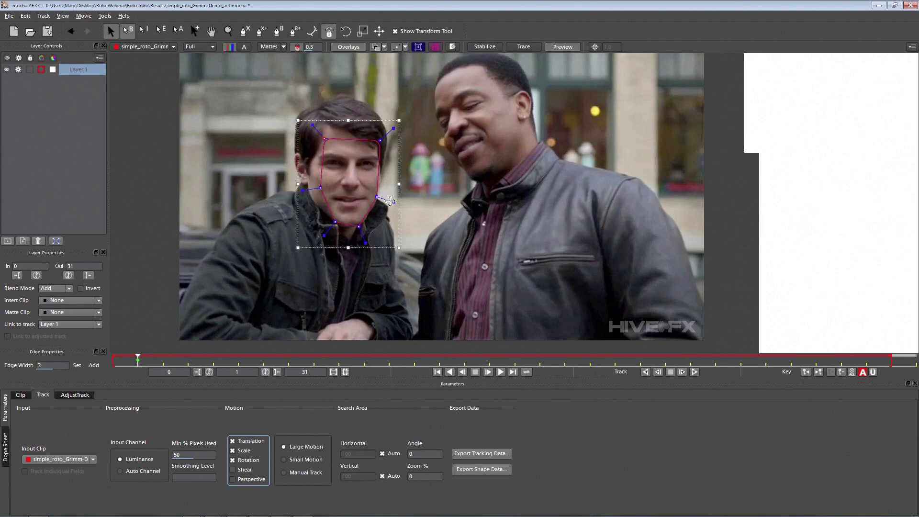
pyautogui.moveTo(399, 186)
pyautogui.mouseDown()
pyautogui.moveTo(399, 146)
pyautogui.moveTo(396, 192)
pyautogui.mouseUp()
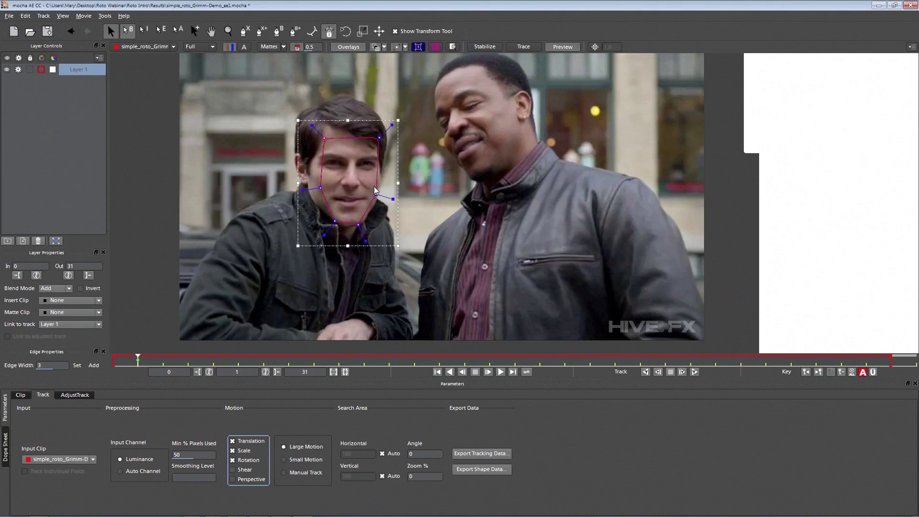
pyautogui.moveTo(378, 137); pyautogui.dragTo(380, 128)
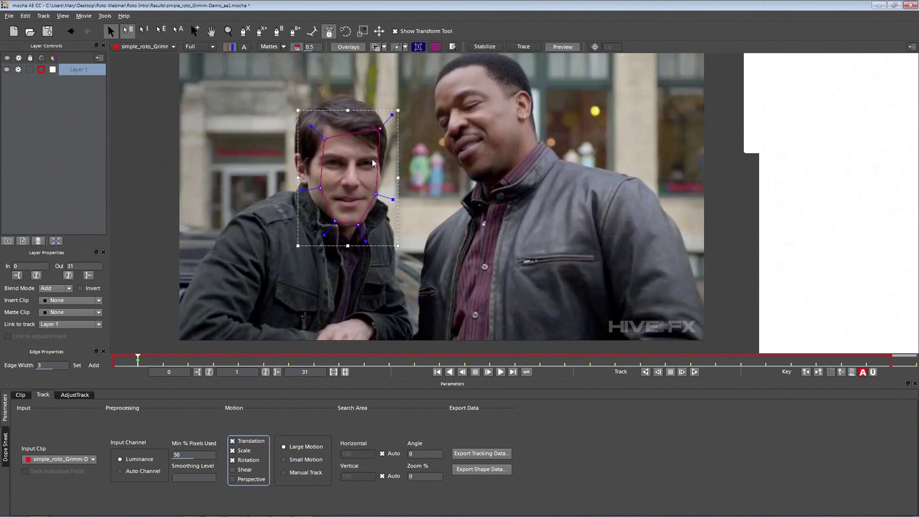
pyautogui.moveTo(326, 141); pyautogui.dragTo(324, 127)
# Track the face layer backward to the first frame and forward to frame 31, and play back the track.
pyautogui.click(645, 373)
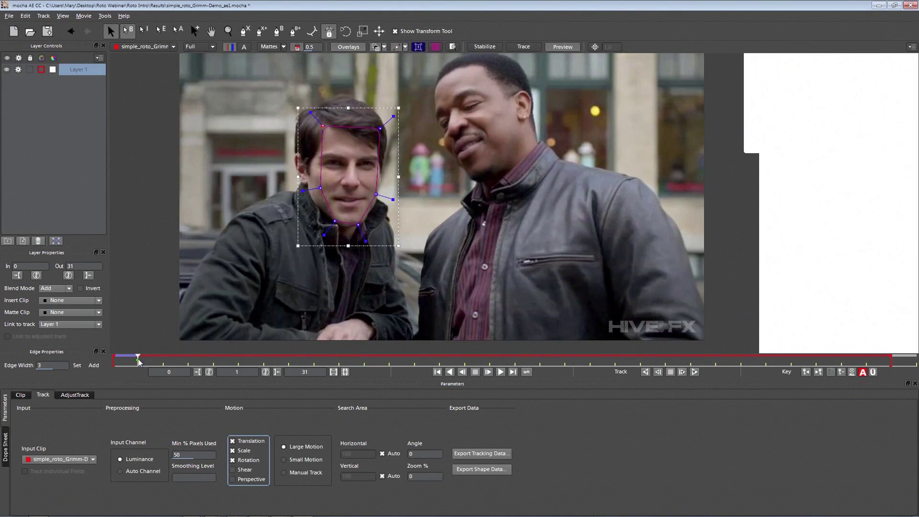
pyautogui.click(695, 372)
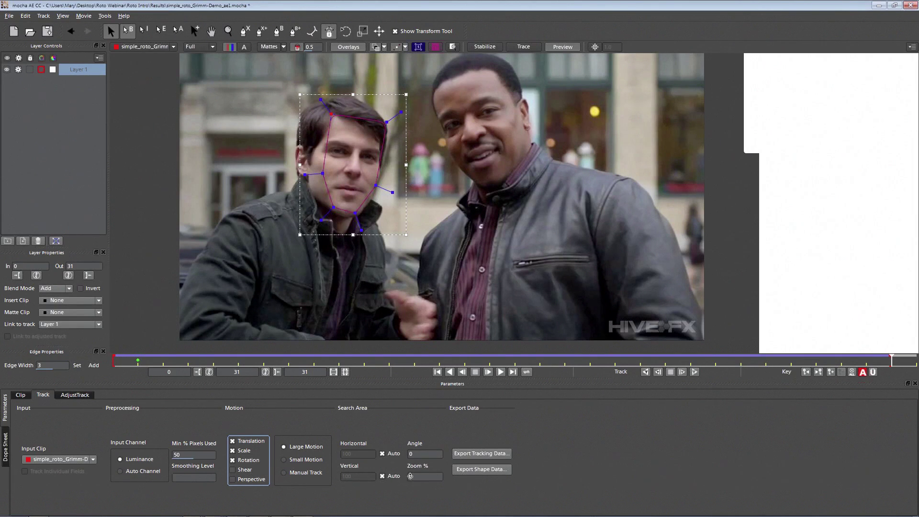
pyautogui.moveTo(288, 359); pyautogui.dragTo(467, 366)
pyautogui.press('space')
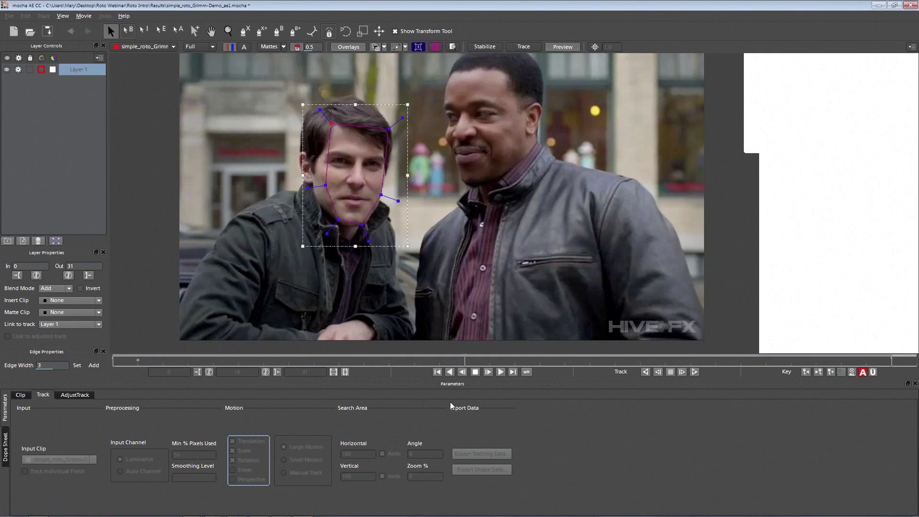
# Check how well the track follows the left man's head by playing and scrubbing the clip with the grid overlay.
pyautogui.click(436, 47)
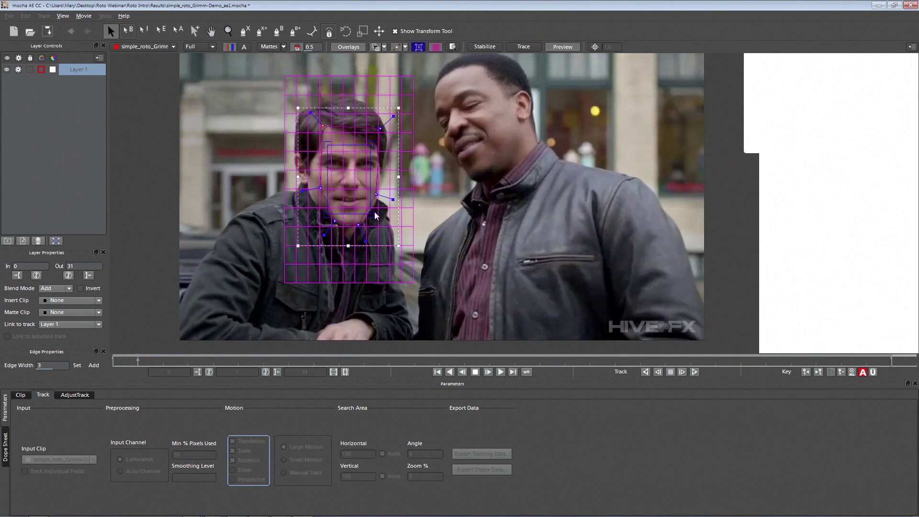
pyautogui.press('space')
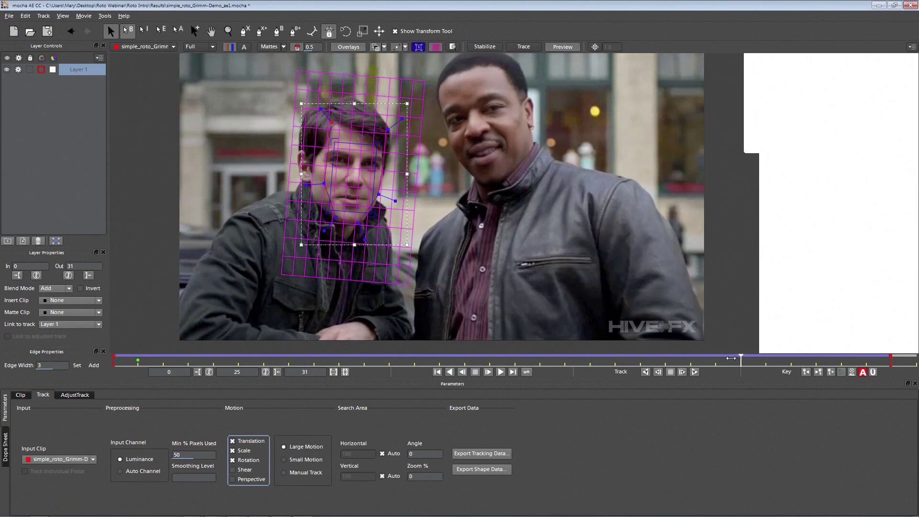
pyautogui.moveTo(741, 359); pyautogui.dragTo(693, 358)
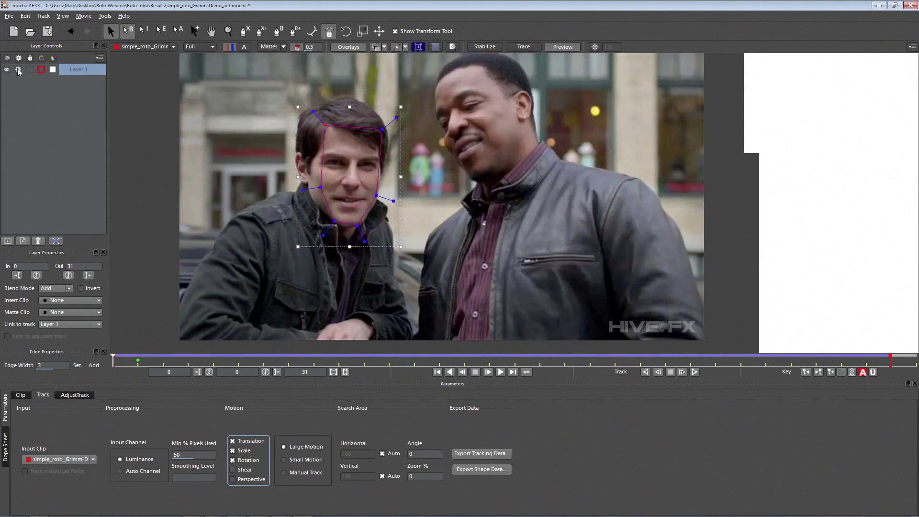
# Deactivate tracking for the face layer and leave it unlocked.
pyautogui.click(18, 70)
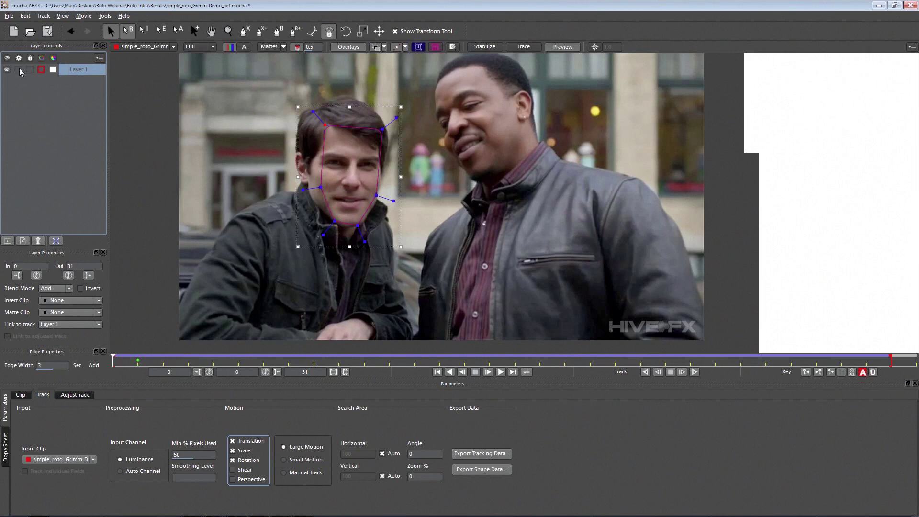
pyautogui.click(19, 68)
pyautogui.click(19, 68)
pyautogui.click(30, 70)
pyautogui.click(29, 70)
# Rename the face layer as left head track, and lock and hide it.
pyautogui.doubleClick(77, 69)
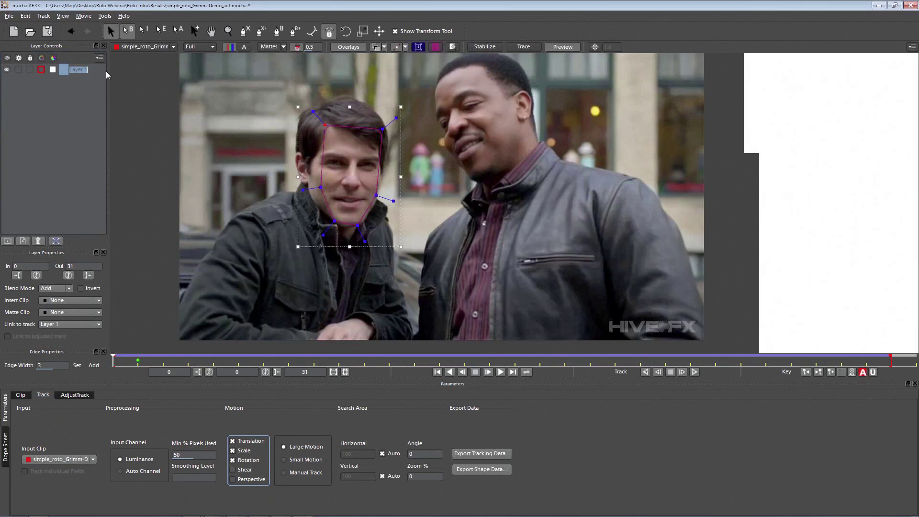
pyautogui.write('left head tr')
pyautogui.click(30, 70)
pyautogui.click(7, 70)
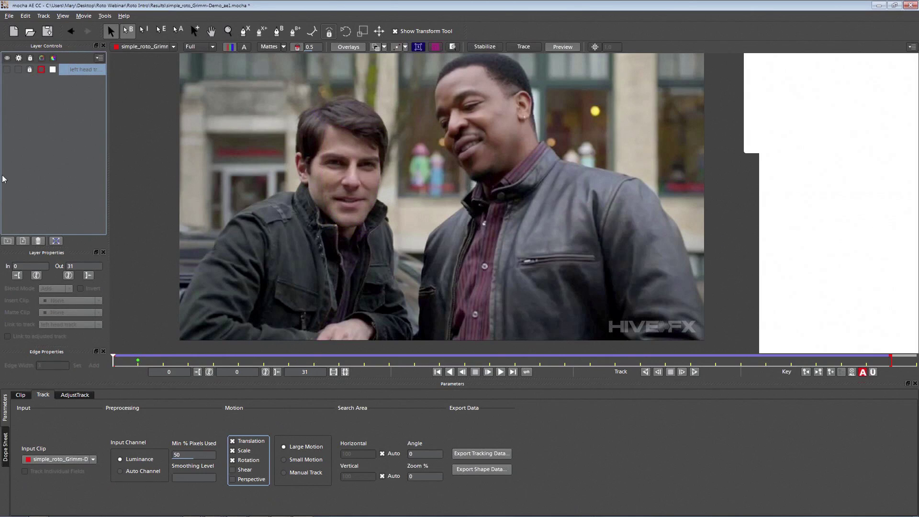
# Draw a closed X-spline around the outline of the left man's head at frame 0, from his ear around the chin, cheek and hair.
pyautogui.click(247, 33)
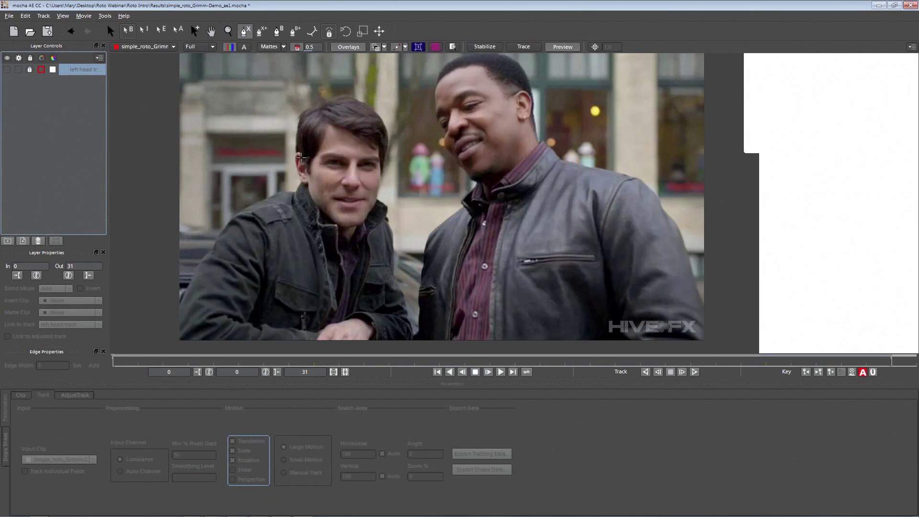
pyautogui.click(303, 156)
pyautogui.click(296, 155)
pyautogui.click(295, 160)
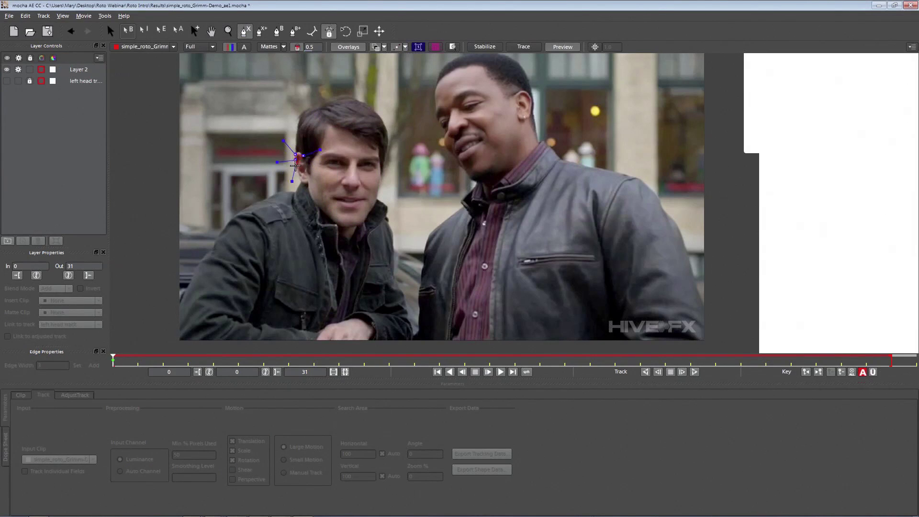
pyautogui.click(296, 173)
pyautogui.click(301, 181)
pyautogui.click(307, 186)
pyautogui.click(311, 198)
pyautogui.click(321, 206)
pyautogui.click(338, 225)
pyautogui.click(358, 225)
pyautogui.click(367, 221)
pyautogui.click(373, 209)
pyautogui.click(379, 196)
pyautogui.click(382, 181)
pyautogui.click(384, 169)
pyautogui.click(388, 156)
pyautogui.click(389, 141)
pyautogui.click(385, 122)
pyautogui.click(377, 110)
pyautogui.click(360, 101)
pyautogui.click(347, 94)
pyautogui.click(331, 97)
pyautogui.click(318, 105)
pyautogui.click(303, 109)
pyautogui.click(295, 122)
pyautogui.click(297, 127)
pyautogui.click(295, 143)
pyautogui.click(296, 154)
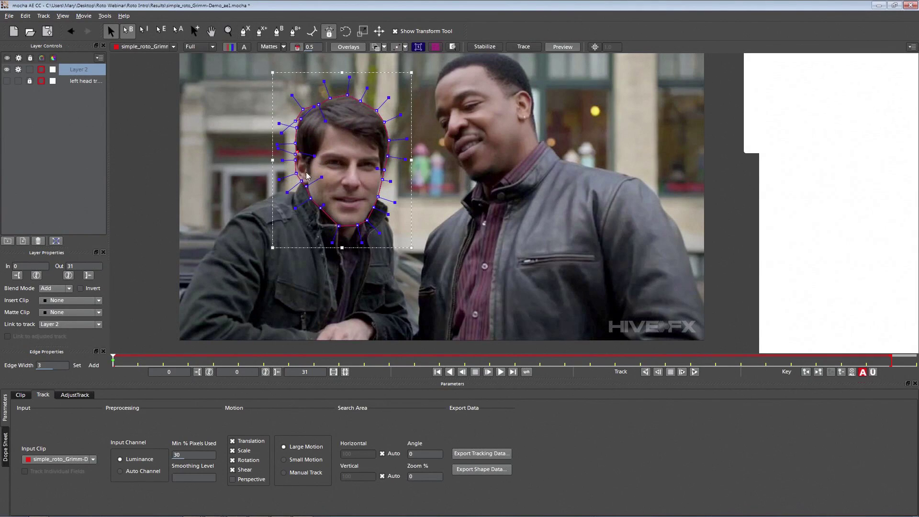
# Tighten the curvature of the head spline's points and reposition points near the ear, hair and jaw to fit the outline.
pyautogui.moveTo(306, 187); pyautogui.dragTo(309, 181)
pyautogui.moveTo(349, 77); pyautogui.dragTo(354, 100)
pyautogui.moveTo(307, 154); pyautogui.dragTo(346, 146)
pyautogui.moveTo(347, 96); pyautogui.dragTo(348, 96)
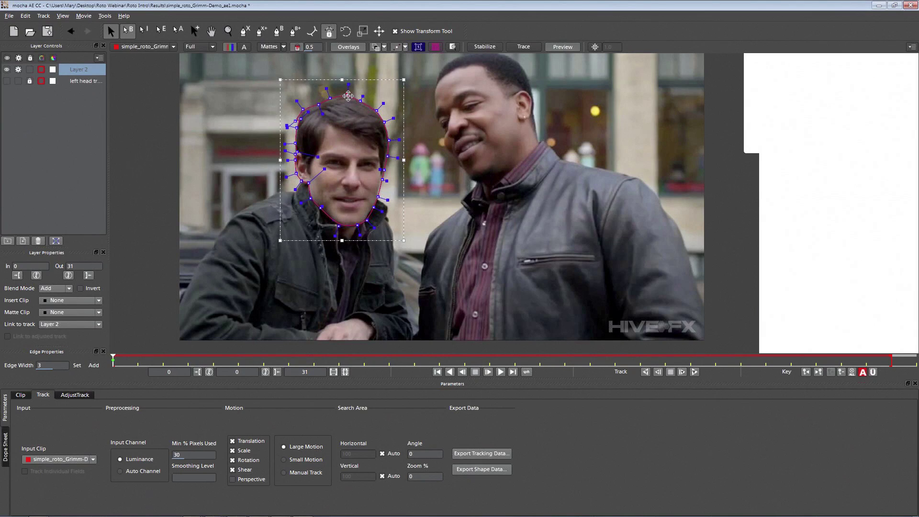
pyautogui.moveTo(288, 127); pyautogui.dragTo(279, 135)
pyautogui.moveTo(379, 197)
pyautogui.mouseDown()
pyautogui.moveTo(380, 179)
pyautogui.moveTo(368, 213)
pyautogui.moveTo(377, 203)
pyautogui.mouseUp()
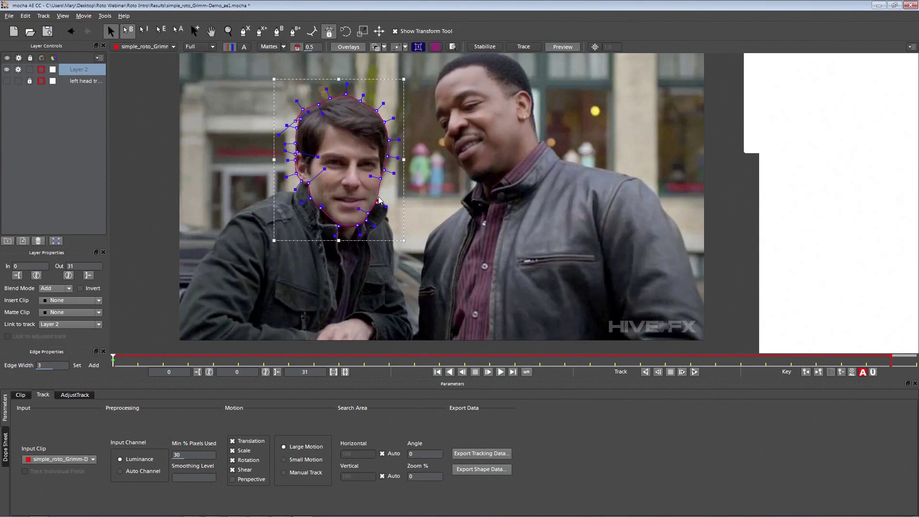
# Draw a trial closed Bezier spline around the right man's chin and collar, and delete it.
pyautogui.click(279, 31)
pyautogui.click(478, 162)
pyautogui.click(477, 188)
pyautogui.click(502, 203)
pyautogui.click(532, 195)
pyautogui.click(546, 159)
pyautogui.click(537, 140)
pyautogui.click(511, 132)
pyautogui.rightClick(492, 140)
pyautogui.rightClick(485, 149)
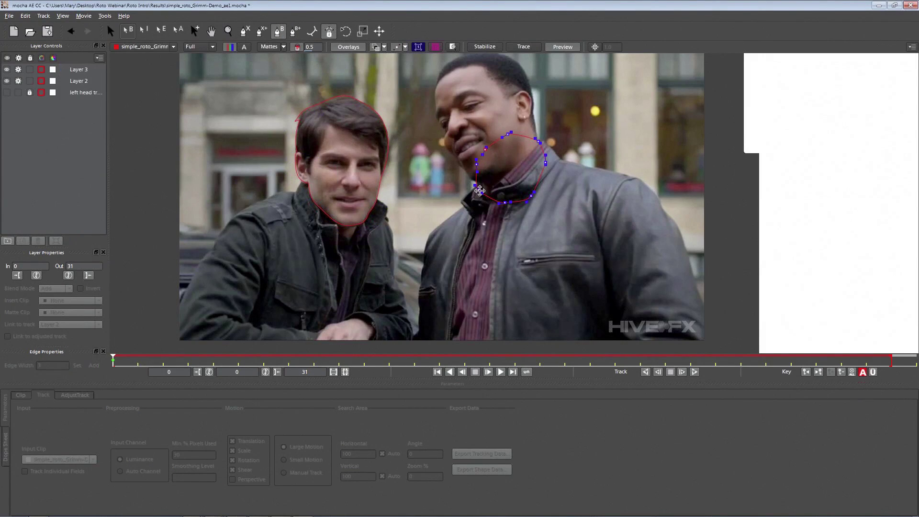
pyautogui.click(111, 31)
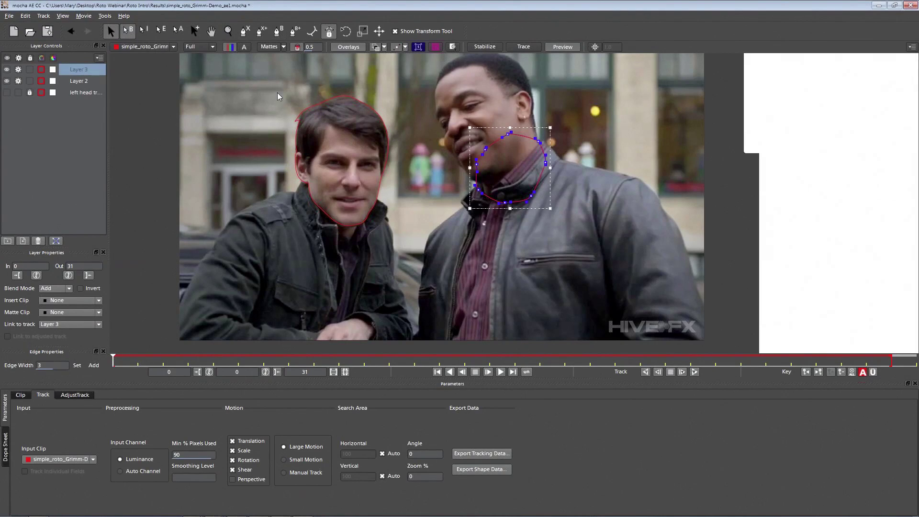
pyautogui.moveTo(437, 102); pyautogui.dragTo(541, 194)
pyautogui.press('Delete')
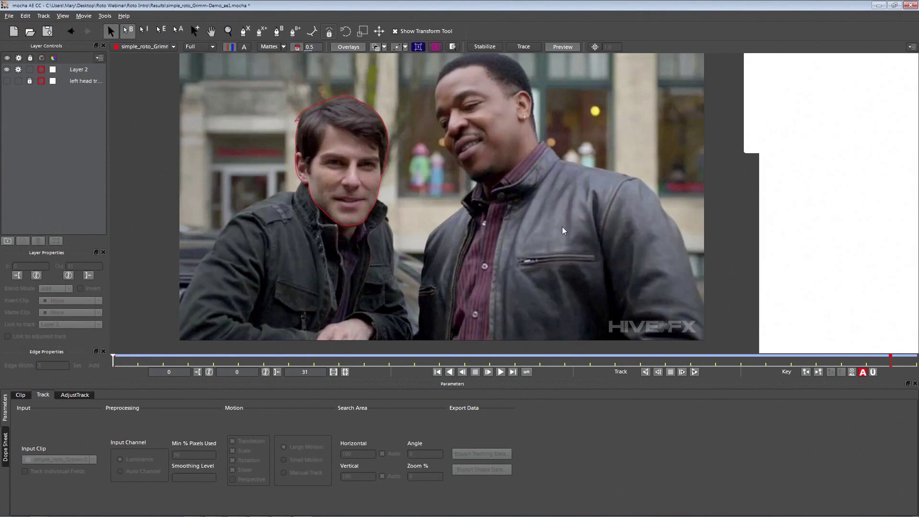
# Rename the left man's head outline layer as left head roto and link it to the left head track layer.
pyautogui.click(368, 118)
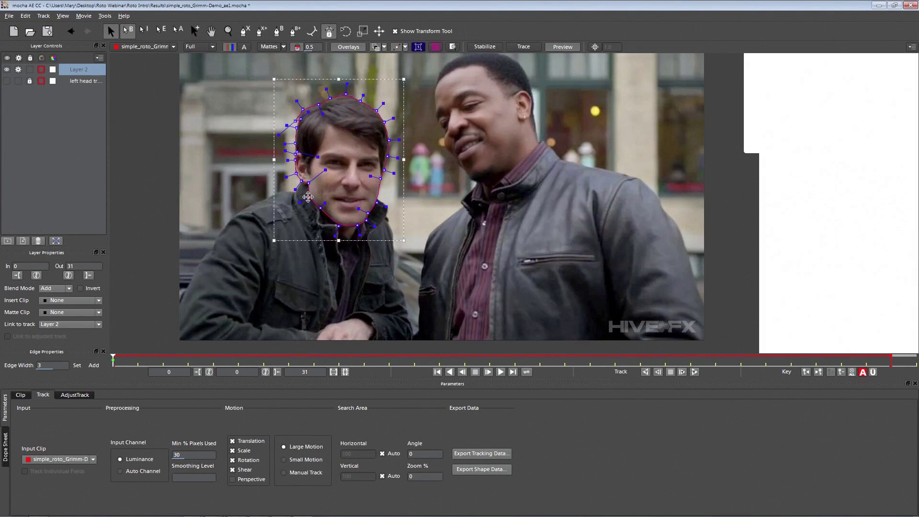
pyautogui.doubleClick(74, 71)
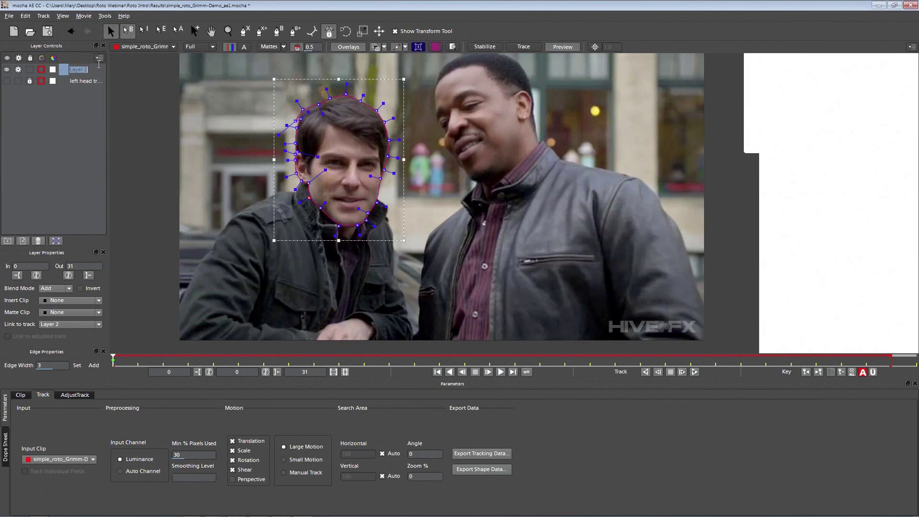
pyautogui.write('left head roto')
pyautogui.click(87, 102)
pyautogui.click(67, 325)
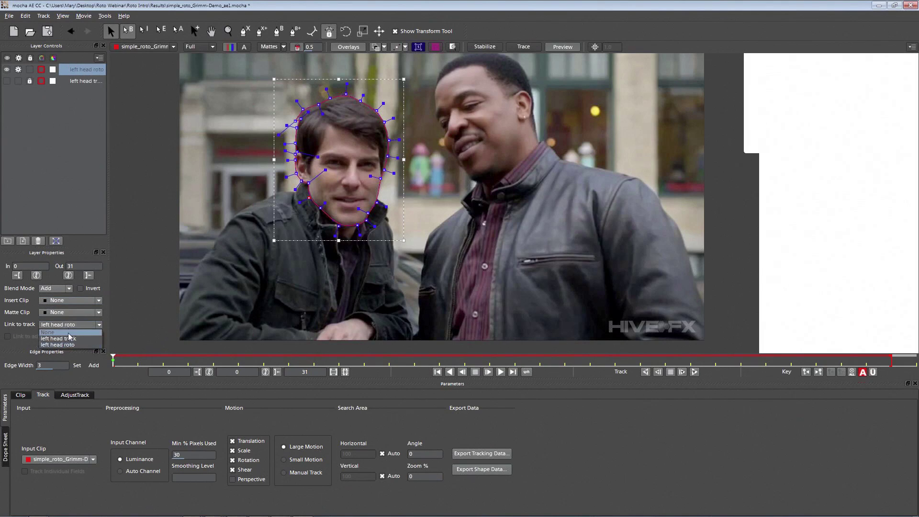
pyautogui.click(67, 338)
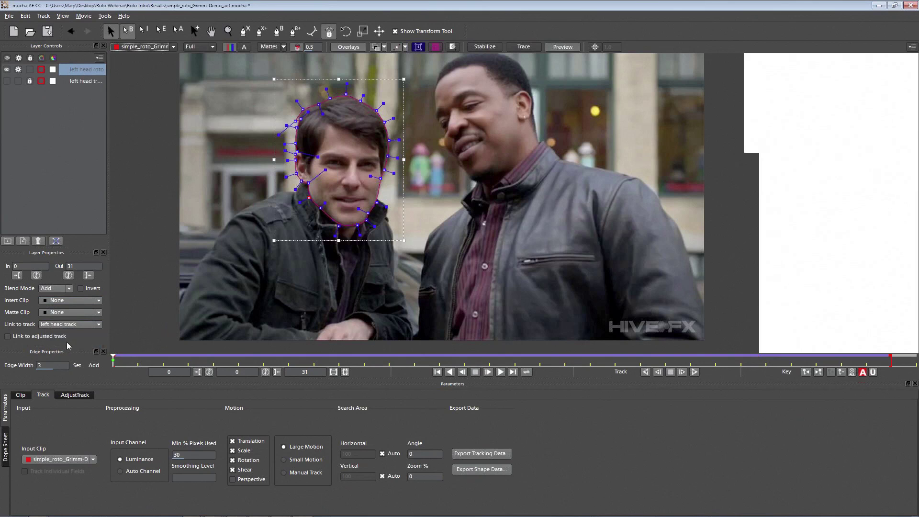
# Extend the clip's out point to frame 32, and show and unlock the left head track layer.
pyautogui.press('space')
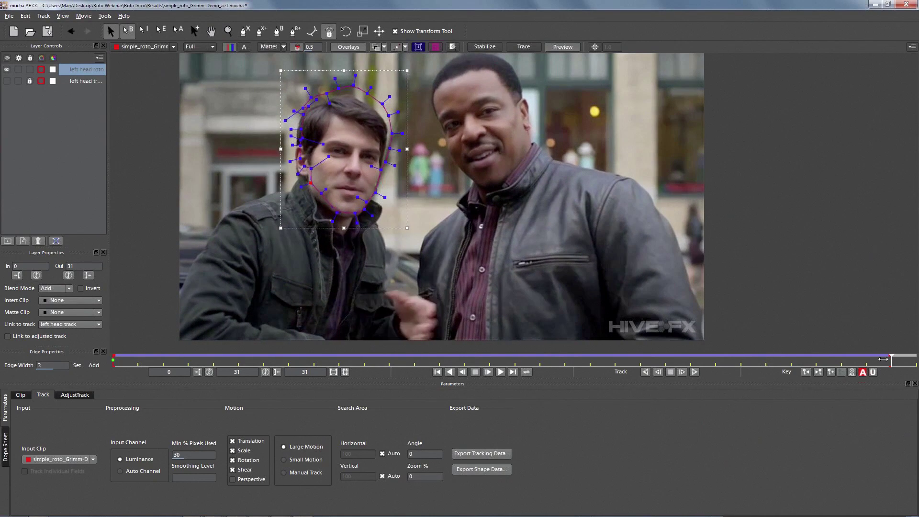
pyautogui.moveTo(891, 360); pyautogui.dragTo(913, 358)
pyautogui.click(7, 81)
pyautogui.click(30, 81)
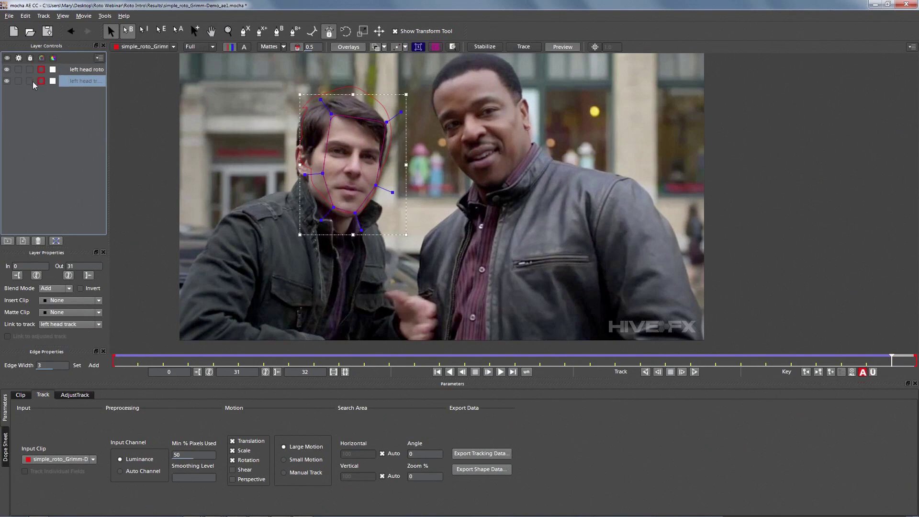
# Track the left head track layer forward to frame 32.
pyautogui.click(76, 70)
pyautogui.click(74, 81)
pyautogui.click(694, 373)
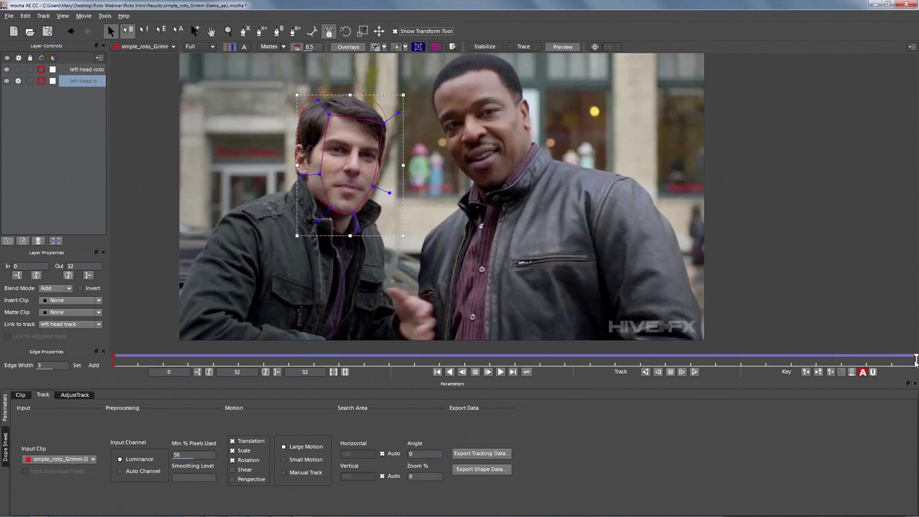
# At frame 31, move all points of the left head roto spline down together to fit the man's head.
pyautogui.moveTo(915, 359)
pyautogui.mouseDown()
pyautogui.moveTo(287, 355)
pyautogui.moveTo(915, 359)
pyautogui.moveTo(877, 361)
pyautogui.moveTo(902, 362)
pyautogui.mouseUp()
pyautogui.click(399, 95)
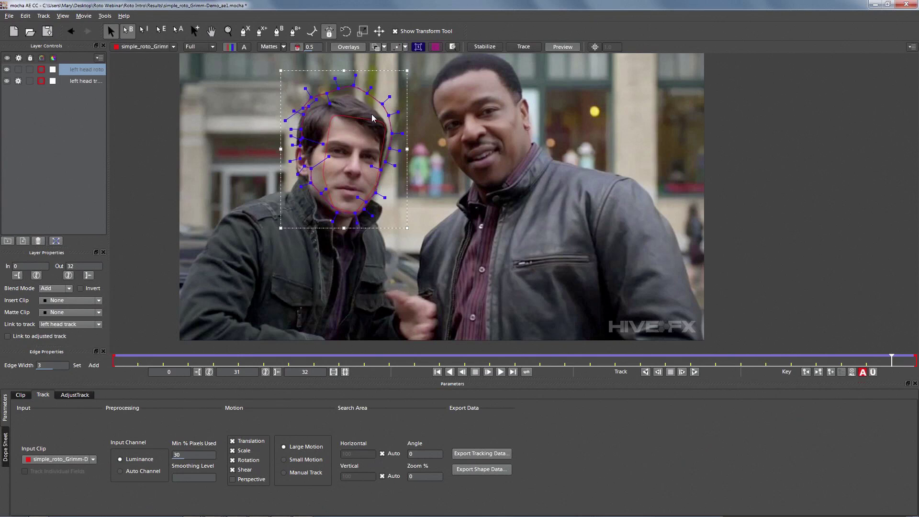
pyautogui.moveTo(246, 71); pyautogui.dragTo(496, 318)
pyautogui.moveTo(391, 117); pyautogui.dragTo(386, 126)
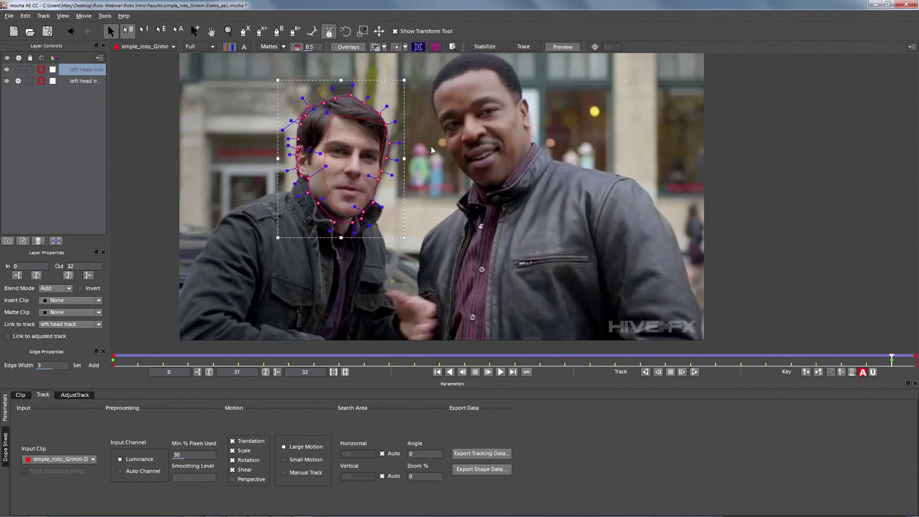
# Reshape the left head roto spline at frame 31 by adjusting its points along the cheek, jaw, chin and top of the hair.
pyautogui.click(446, 153)
pyautogui.moveTo(387, 158); pyautogui.dragTo(397, 142)
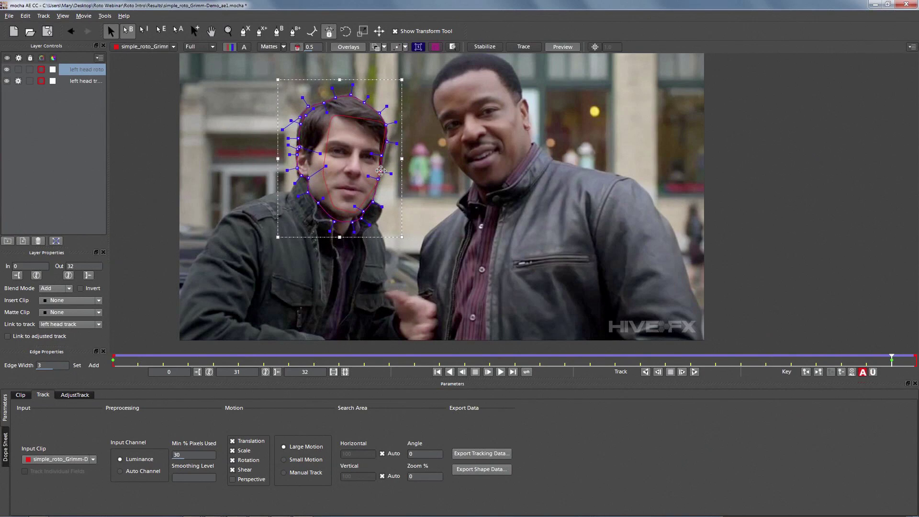
pyautogui.moveTo(373, 201); pyautogui.dragTo(361, 213)
pyautogui.moveTo(352, 223); pyautogui.dragTo(348, 104)
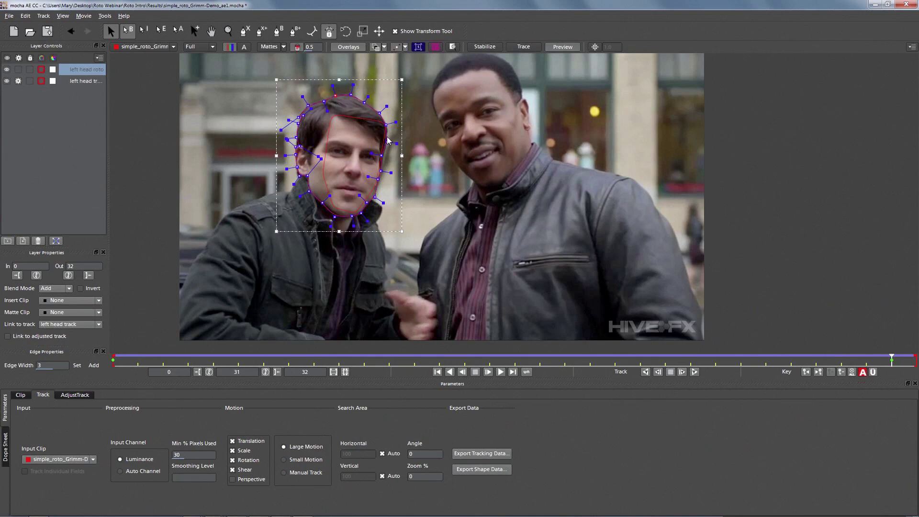
pyautogui.moveTo(322, 202); pyautogui.dragTo(336, 215)
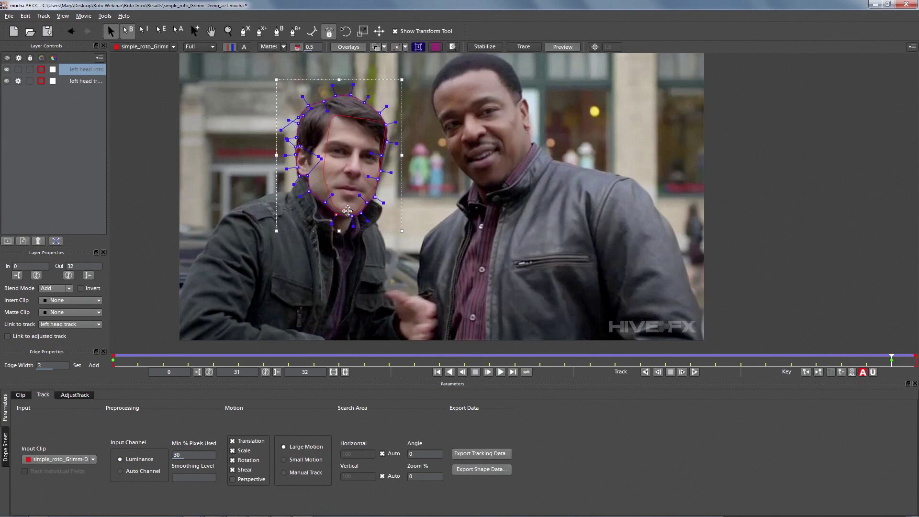
# At frame 32, nudge all points of the left head roto spline to the right and slightly up to match the head.
pyautogui.moveTo(890, 360); pyautogui.dragTo(915, 360)
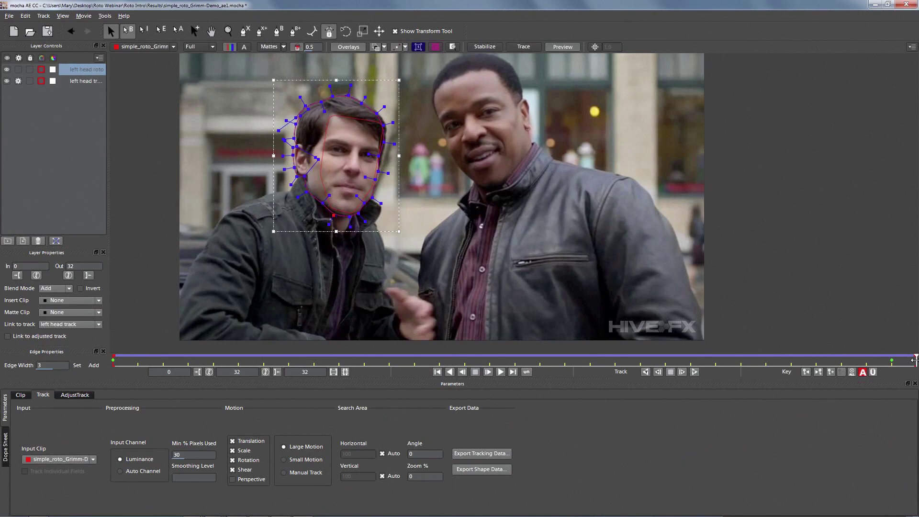
pyautogui.moveTo(266, 95); pyautogui.dragTo(404, 233)
pyautogui.press('Right')
pyautogui.press('Right')
pyautogui.press('Right')
pyautogui.press('Right')
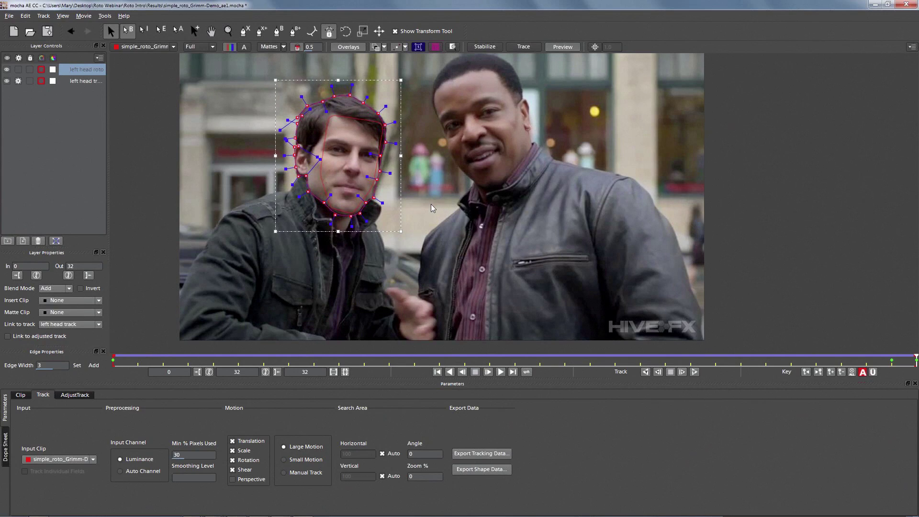
pyautogui.press('Up')
pyautogui.press('Up')
pyautogui.press('Right')
pyautogui.press('Tab')
# At frame 25, nudge the whole left head roto spline up, and lower its chin points to fit the jaw.
pyautogui.moveTo(887, 367); pyautogui.dragTo(745, 300)
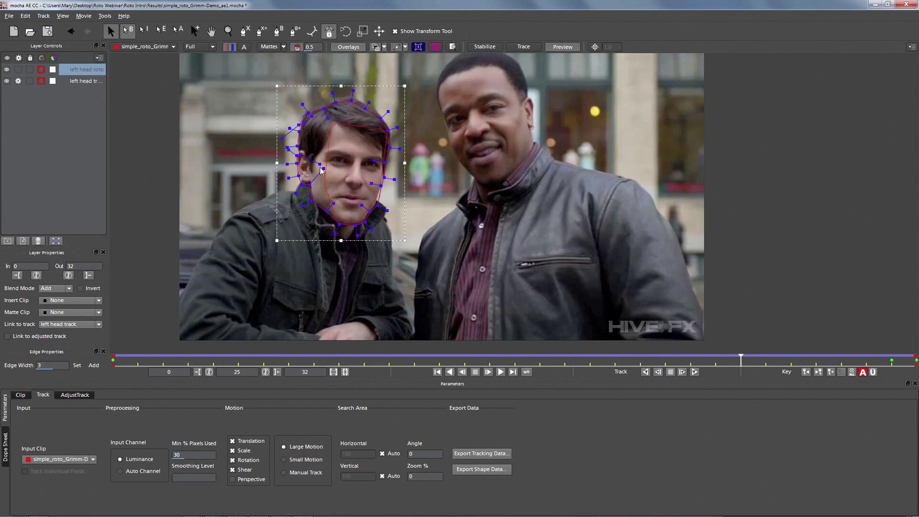
pyautogui.moveTo(257, 78); pyautogui.dragTo(417, 280)
pyautogui.press('Right')
pyautogui.press('Up')
pyautogui.press('Up')
pyautogui.press('Up')
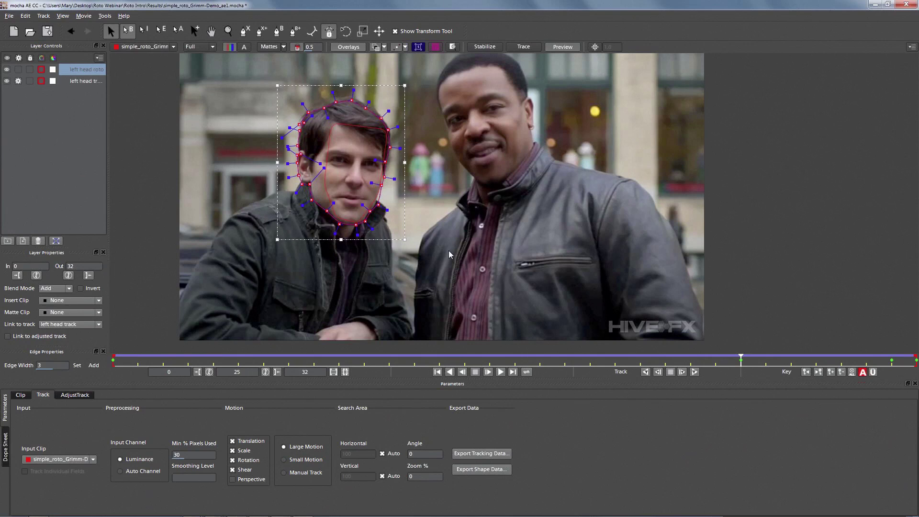
pyautogui.press('Up')
pyautogui.press('Up')
pyautogui.press('Up')
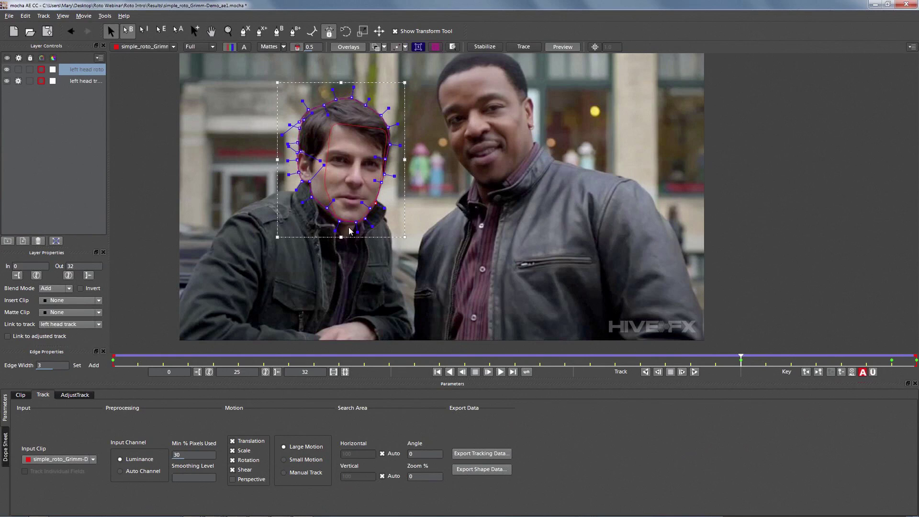
pyautogui.moveTo(339, 221); pyautogui.dragTo(339, 225)
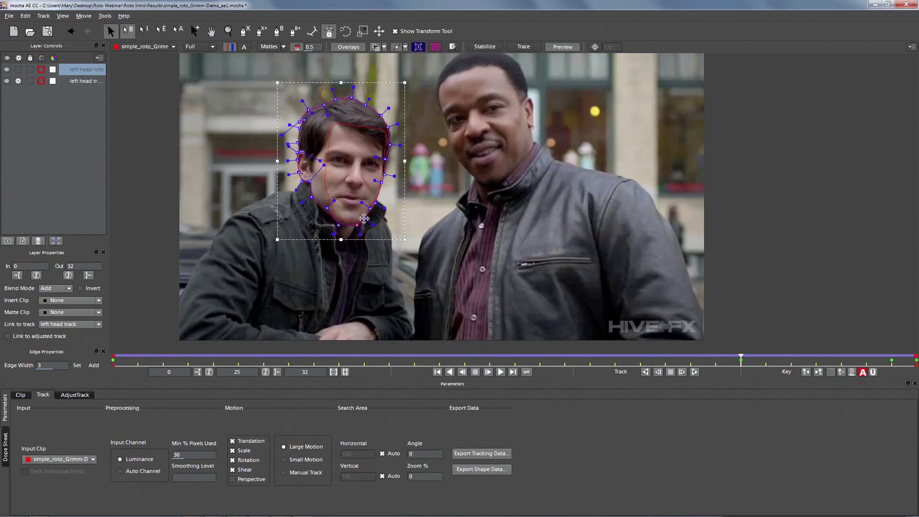
# Examine the Nudge points and Step frames options for the directional keys in the key shortcut preferences, and close them without saving.
pyautogui.click(8, 17)
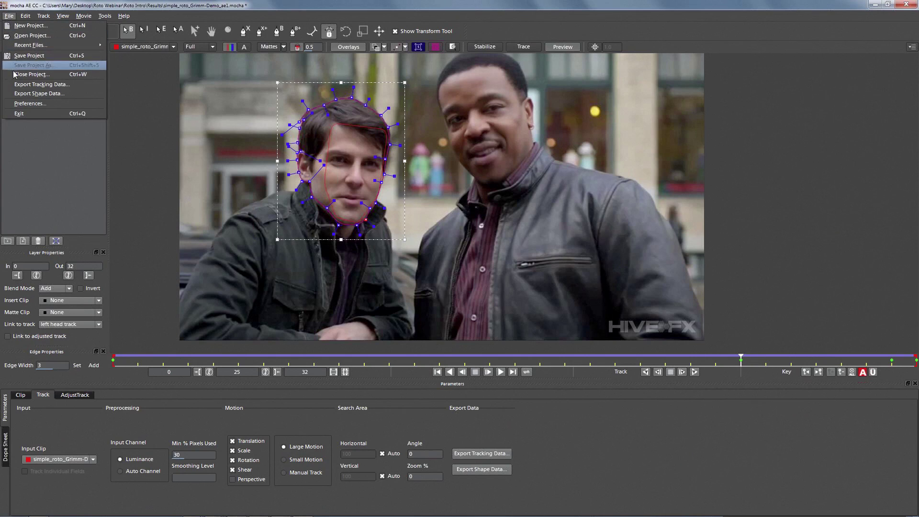
pyautogui.click(20, 102)
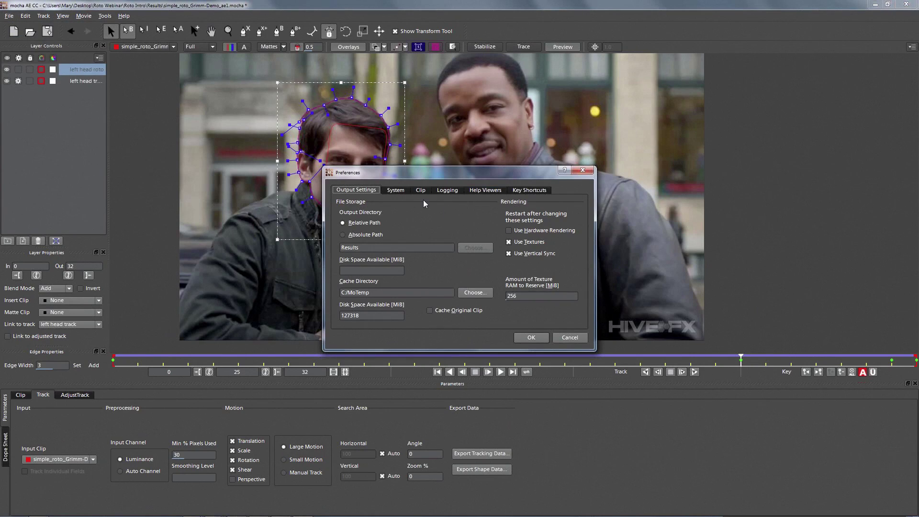
pyautogui.click(529, 191)
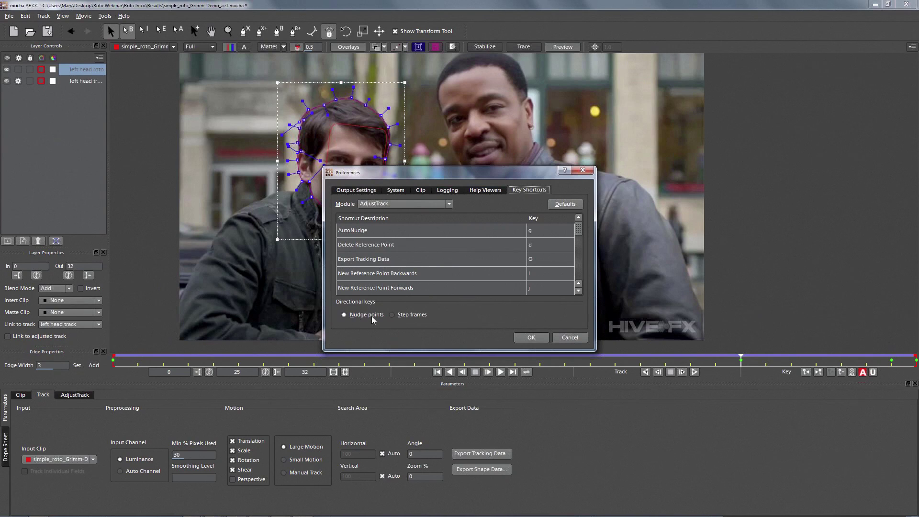
pyautogui.click(410, 315)
pyautogui.click(350, 315)
pyautogui.click(563, 342)
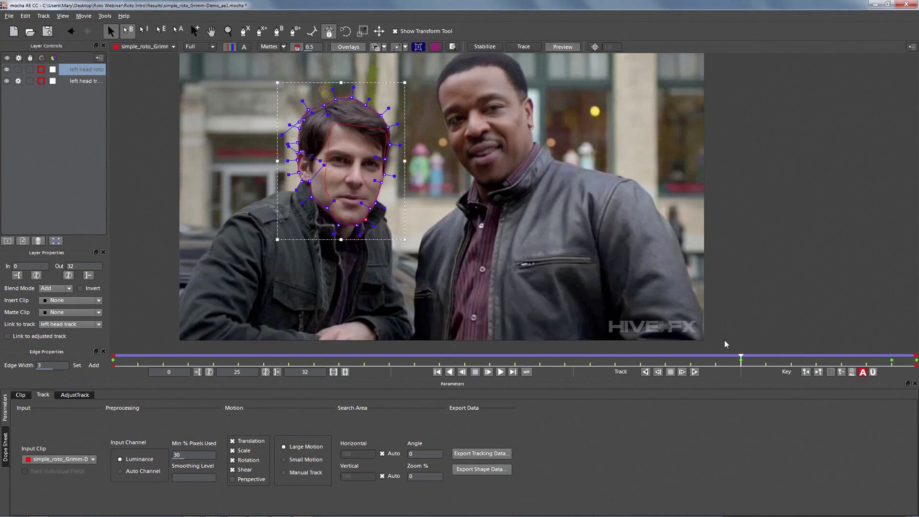
# At frame 4, shift the whole left head roto spline slightly right and up, and refine its points near the ear and jaw.
pyautogui.moveTo(738, 363); pyautogui.dragTo(210, 325)
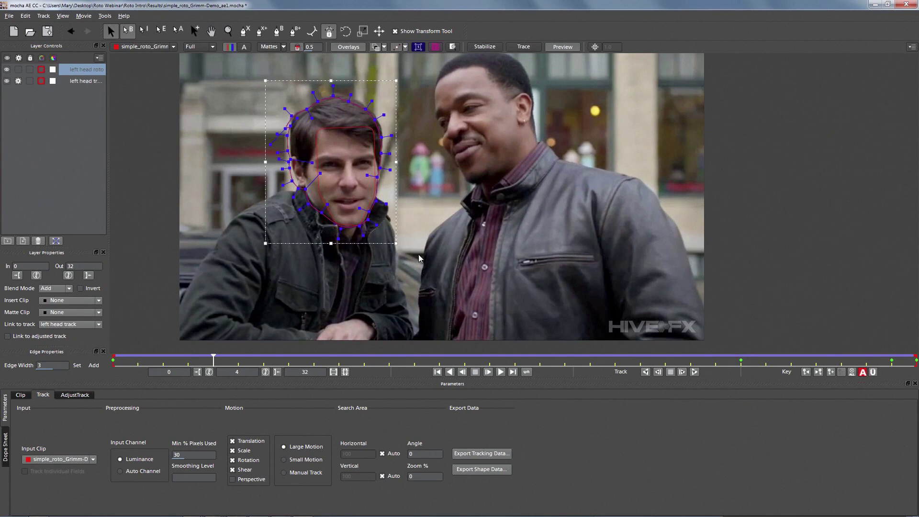
pyautogui.click(235, 87)
pyautogui.click(320, 128)
pyautogui.click(286, 129)
pyautogui.moveTo(396, 170); pyautogui.dragTo(397, 171)
pyautogui.moveTo(307, 186); pyautogui.dragTo(304, 187)
pyautogui.click(310, 201)
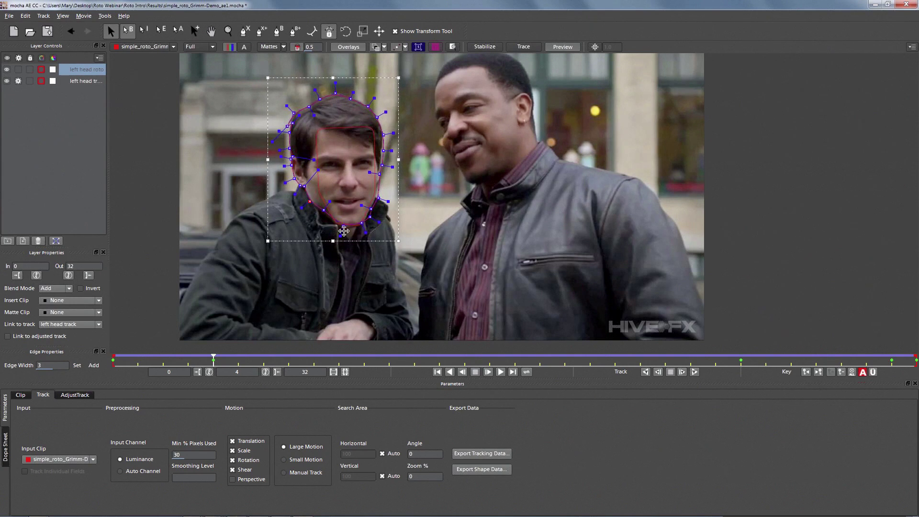
# At frame 4, nudge the roto spline's chin and jaw points left, and pull the points beside the cheek inward.
pyautogui.moveTo(405, 276); pyautogui.dragTo(337, 191)
pyautogui.press('Left')
pyautogui.press('Left')
pyautogui.press('Left')
pyautogui.press('Left')
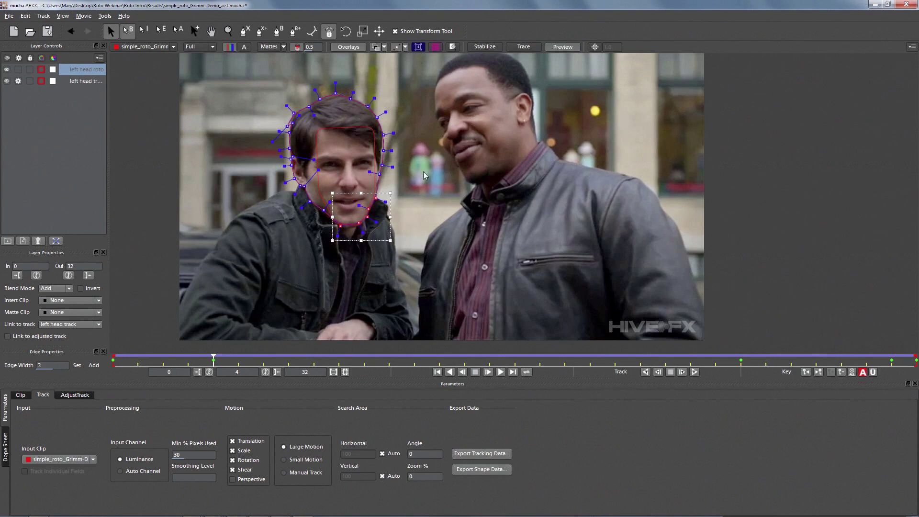
pyautogui.click(381, 152)
pyautogui.click(380, 167)
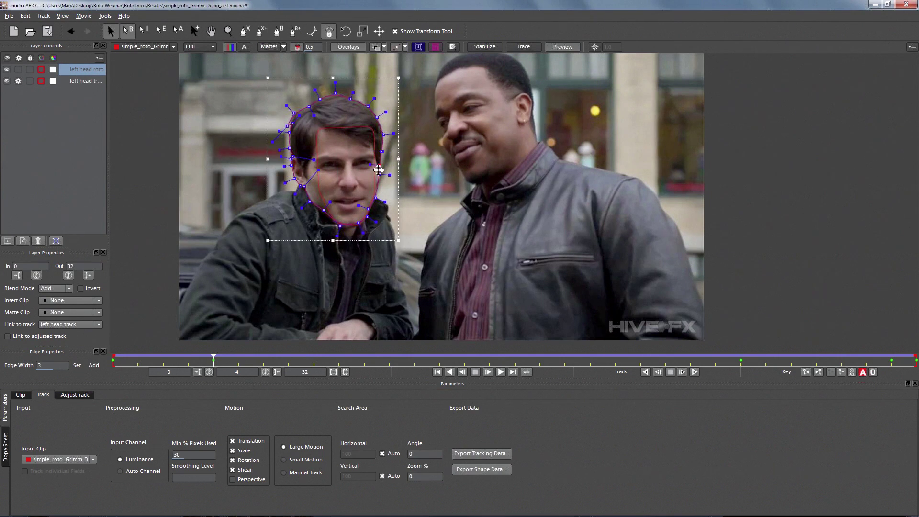
# At frame 12, refine the left head roto spline's points around the hair, cheek and ear to fit the outline.
pyautogui.moveTo(210, 360); pyautogui.dragTo(414, 340)
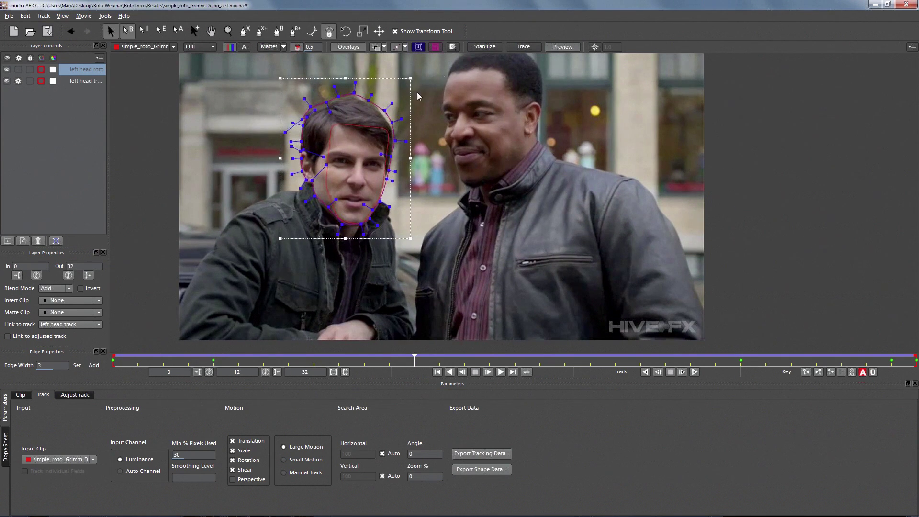
pyautogui.moveTo(348, 137); pyautogui.dragTo(394, 139)
pyautogui.click(398, 102)
pyautogui.press('Right')
pyautogui.press('Up')
pyautogui.press('Up')
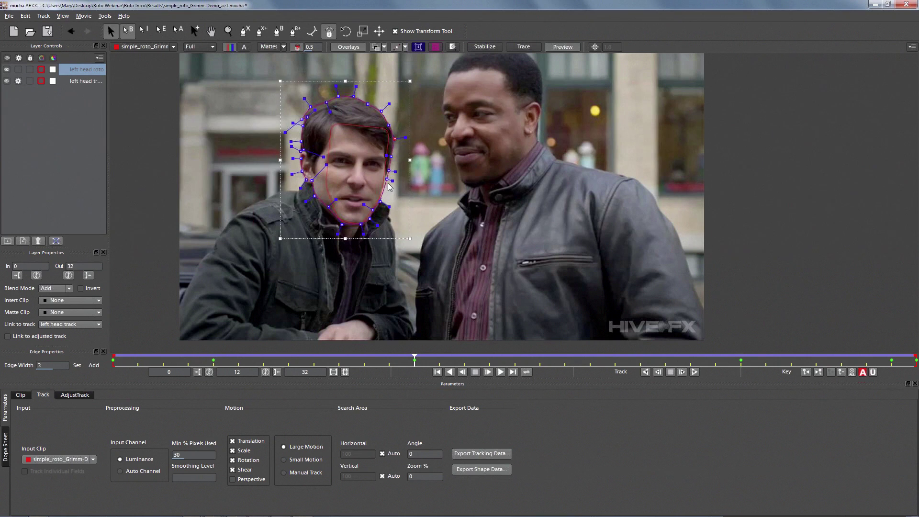
pyautogui.moveTo(388, 181); pyautogui.dragTo(384, 179)
pyautogui.moveTo(303, 150); pyautogui.dragTo(300, 142)
# At frame 7, nudge the whole left head roto spline up toward the top of the hair.
pyautogui.moveTo(414, 359); pyautogui.dragTo(317, 263)
pyautogui.moveTo(280, 359); pyautogui.dragTo(284, 313)
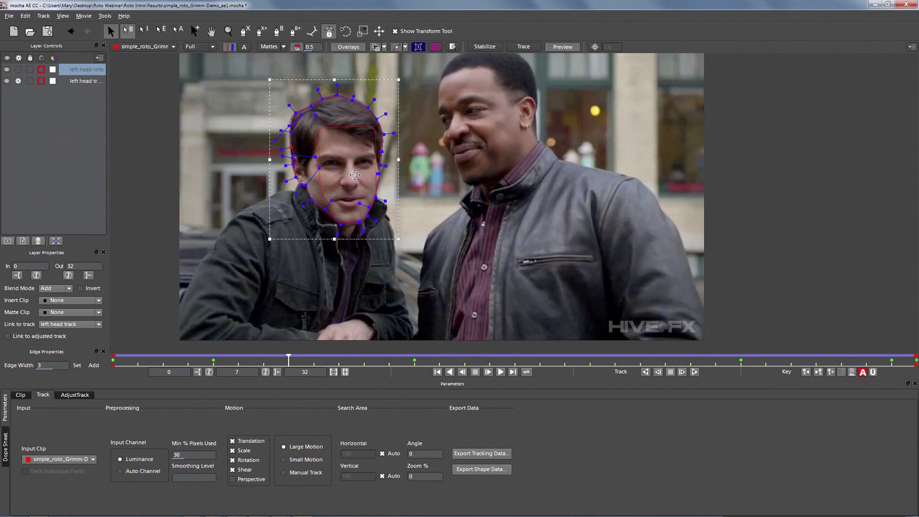
pyautogui.moveTo(417, 245); pyautogui.dragTo(417, 251)
pyautogui.press('Up')
pyautogui.press('Up')
pyautogui.press('Up')
pyautogui.press('Up')
pyautogui.press('Up')
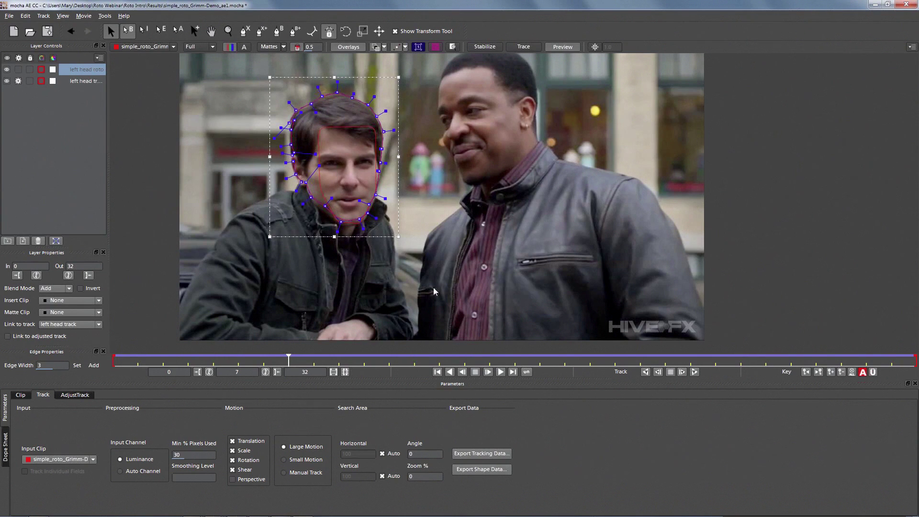
# Select all the left head roto spline's points, and toggle the Show Transform Tool option off and on.
pyautogui.moveTo(426, 240); pyautogui.dragTo(274, 99)
pyautogui.click(398, 31)
pyautogui.click(399, 32)
pyautogui.click(399, 31)
pyautogui.click(396, 31)
pyautogui.click(396, 32)
pyautogui.click(396, 32)
pyautogui.click(396, 32)
pyautogui.click(396, 31)
pyautogui.click(396, 32)
pyautogui.click(396, 32)
pyautogui.click(396, 32)
pyautogui.click(396, 31)
pyautogui.click(396, 32)
pyautogui.click(396, 32)
# At frame 7, stretch the left head roto spline downward with the transform box, and refit its chin and upper hair points.
pyautogui.moveTo(335, 236); pyautogui.dragTo(335, 241)
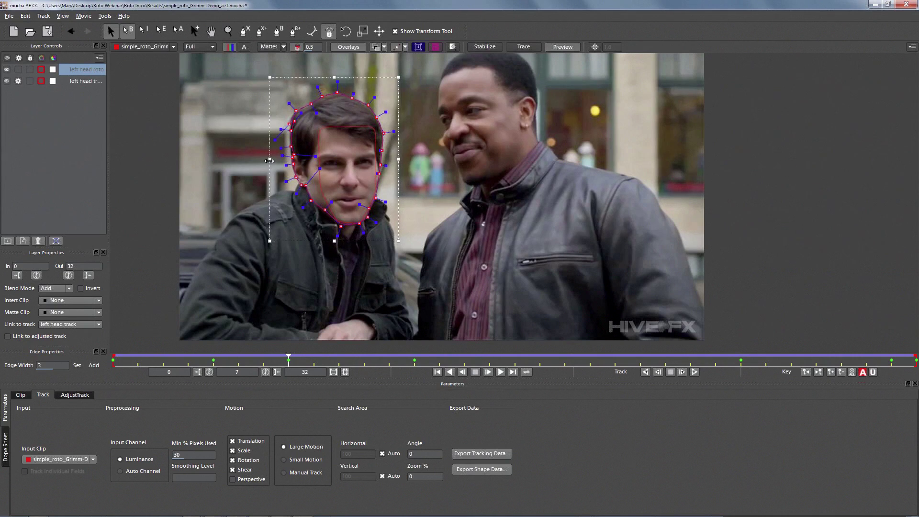
pyautogui.moveTo(397, 255); pyautogui.dragTo(317, 193)
pyautogui.moveTo(353, 240); pyautogui.dragTo(389, 237)
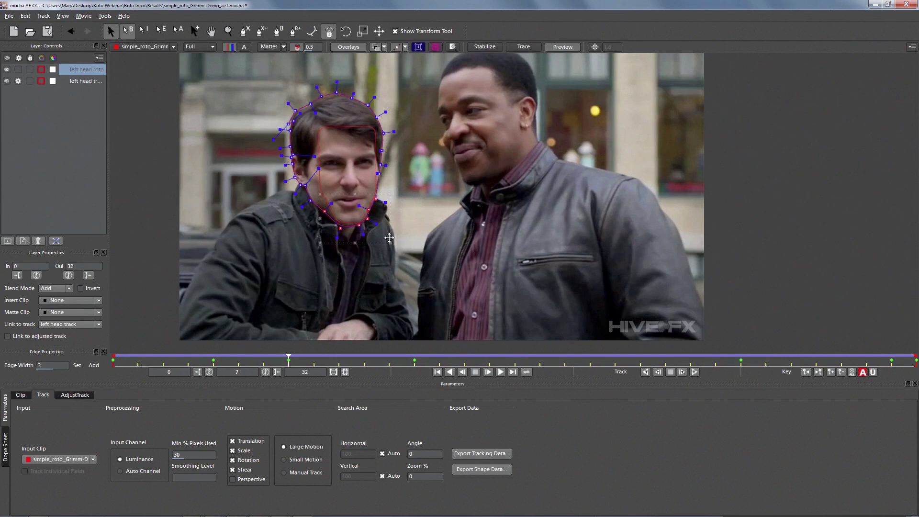
pyautogui.click(441, 214)
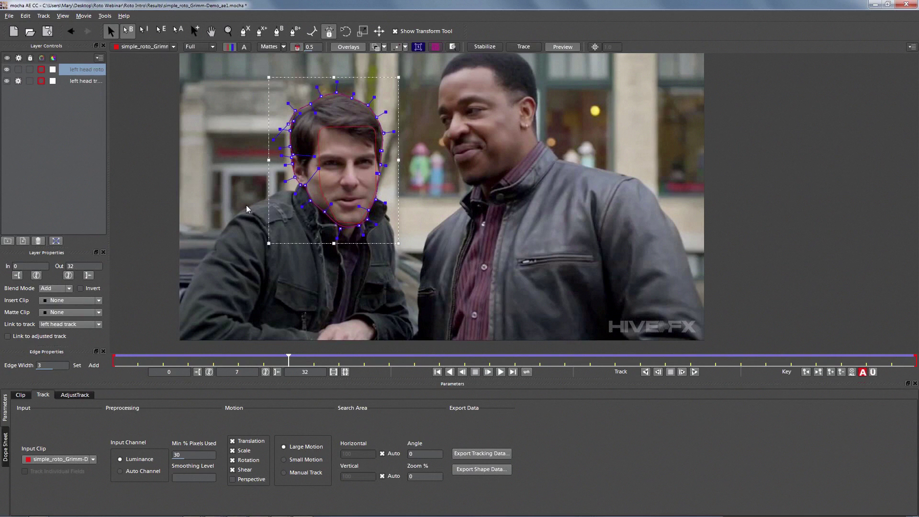
pyautogui.moveTo(311, 104); pyautogui.dragTo(309, 105)
# Turn off processing and visibility for the left head track layer, and play back the clip to check the left head roto.
pyautogui.moveTo(288, 360); pyautogui.dragTo(583, 341)
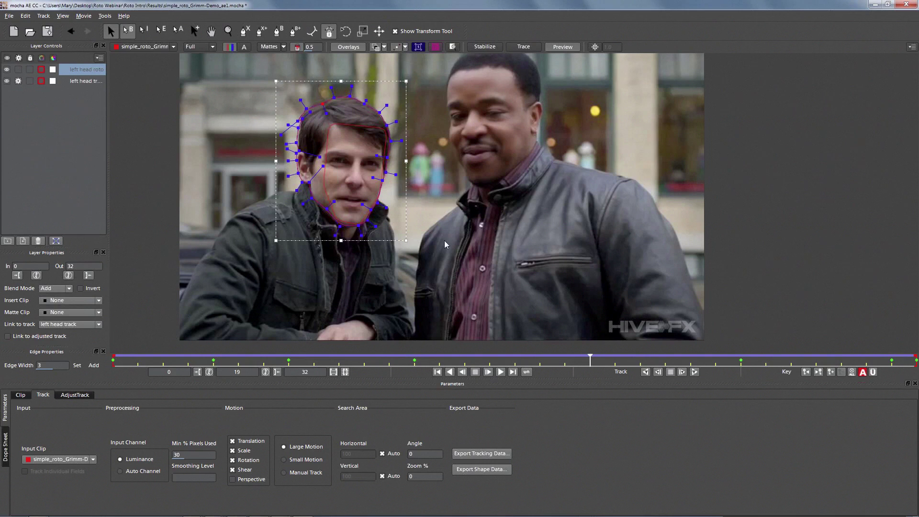
pyautogui.click(501, 372)
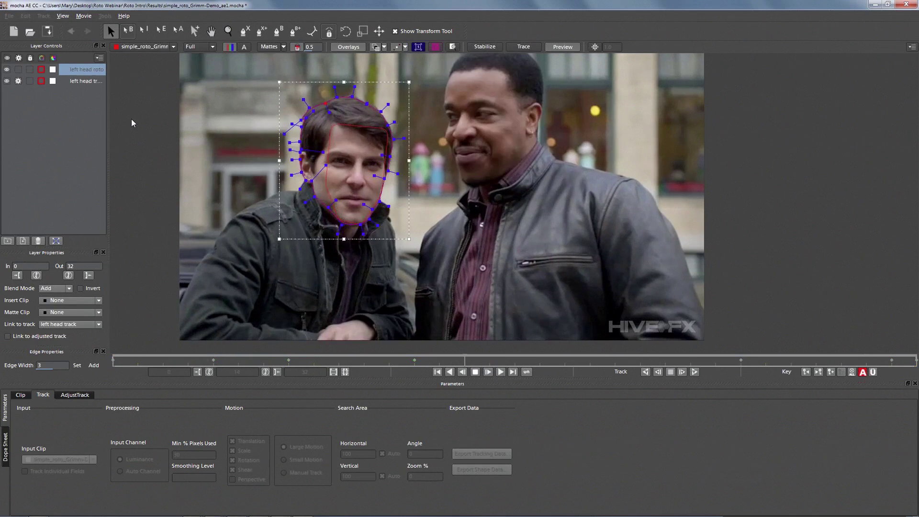
pyautogui.press('space')
pyautogui.click(18, 81)
pyautogui.click(6, 80)
pyautogui.click(87, 71)
pyautogui.press('space')
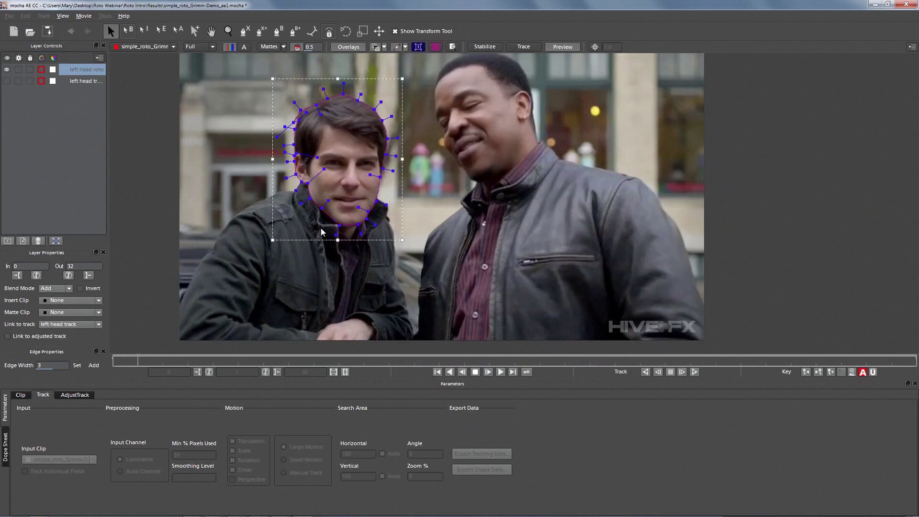
pyautogui.press('space')
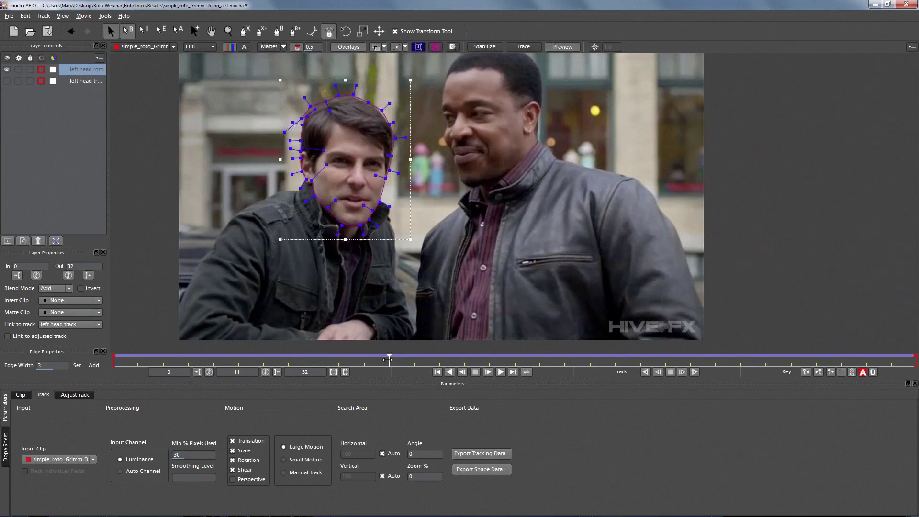
# At frame 0, draw a closed X-spline around the right man's head, from the collar over the crown and down to the chin.
pyautogui.moveTo(388, 359); pyautogui.dragTo(113, 201)
pyautogui.press('x')
pyautogui.moveTo(496, 156); pyautogui.dragTo(475, 205)
pyautogui.click(246, 32)
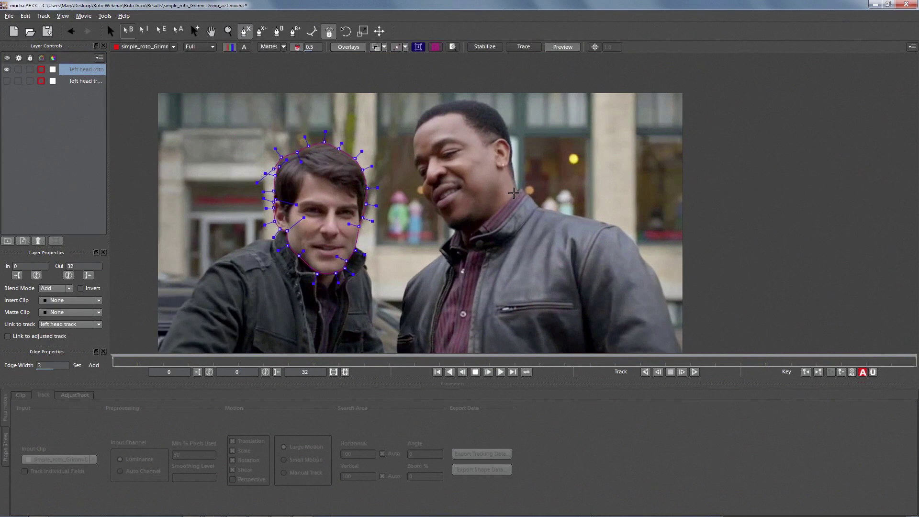
pyautogui.click(527, 211)
pyautogui.click(518, 189)
pyautogui.click(513, 163)
pyautogui.click(513, 136)
pyautogui.click(508, 135)
pyautogui.click(500, 116)
pyautogui.click(488, 104)
pyautogui.click(464, 99)
pyautogui.click(438, 103)
pyautogui.click(425, 111)
pyautogui.click(415, 123)
pyautogui.click(414, 135)
pyautogui.click(412, 145)
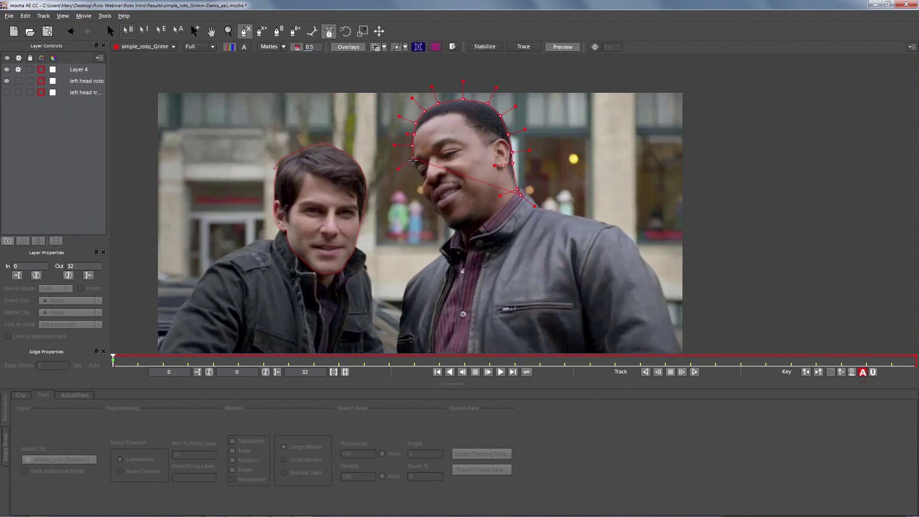
pyautogui.click(423, 179)
pyautogui.click(423, 192)
pyautogui.click(431, 205)
pyautogui.click(439, 212)
pyautogui.click(445, 221)
pyautogui.click(451, 232)
pyautogui.click(469, 231)
pyautogui.click(520, 195)
# Pull the new spline's neck point inward to the collar, and tighten the curve tension of all its points.
pyautogui.moveTo(521, 194); pyautogui.dragTo(513, 188)
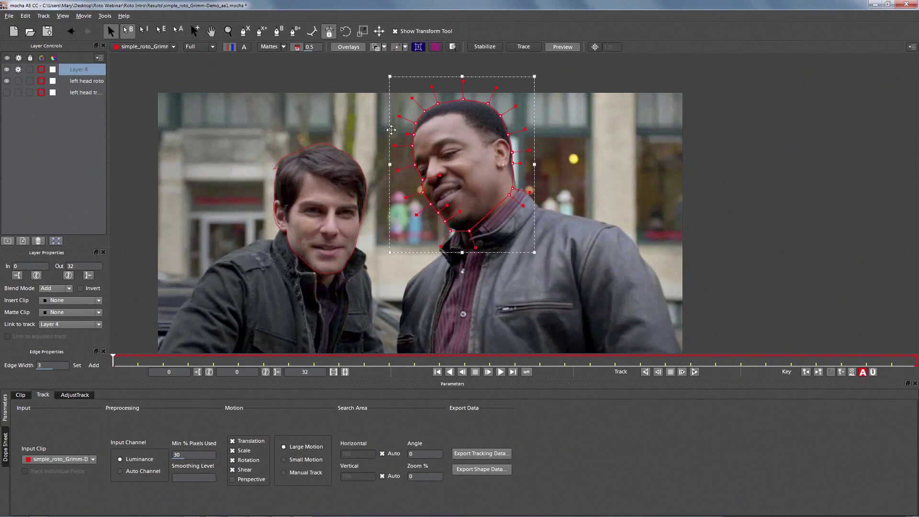
pyautogui.moveTo(600, 308); pyautogui.dragTo(697, 355)
pyautogui.moveTo(496, 88); pyautogui.dragTo(493, 95)
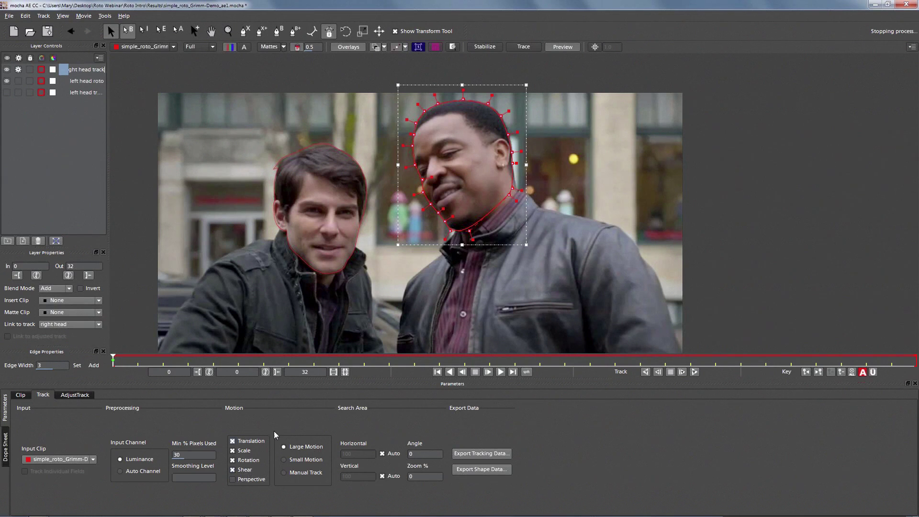
# Scrub through the clip to study the right man's head turn, and delete the layer drawn around his head.
pyautogui.moveTo(113, 359); pyautogui.dragTo(413, 329)
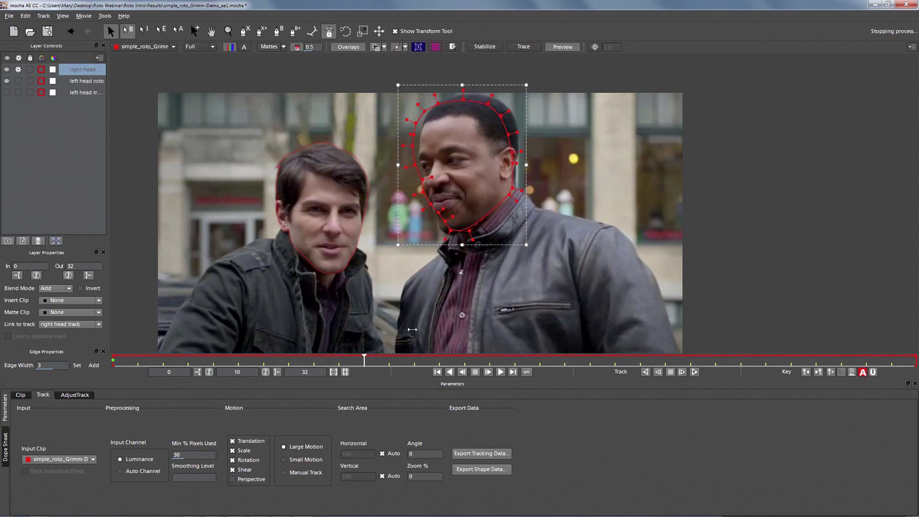
pyautogui.moveTo(412, 329); pyautogui.dragTo(60, 321)
pyautogui.moveTo(102, 282); pyautogui.dragTo(696, 295)
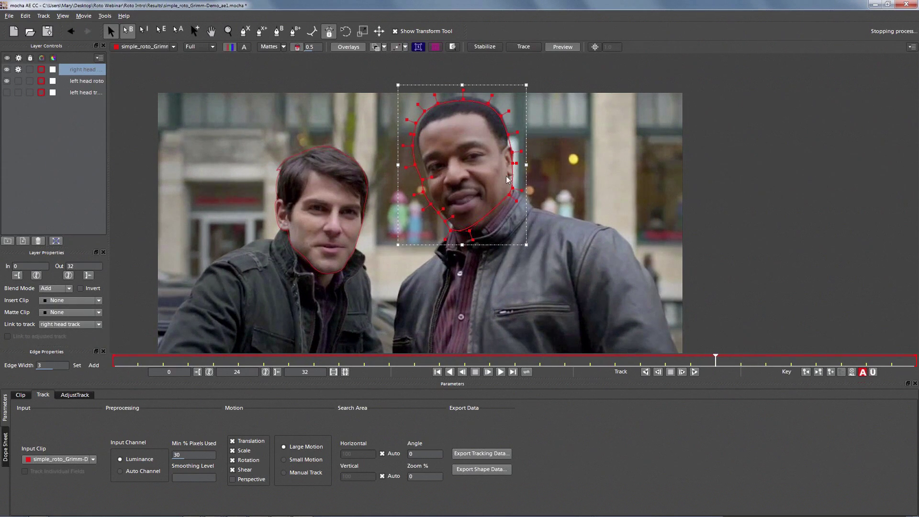
pyautogui.press('Delete')
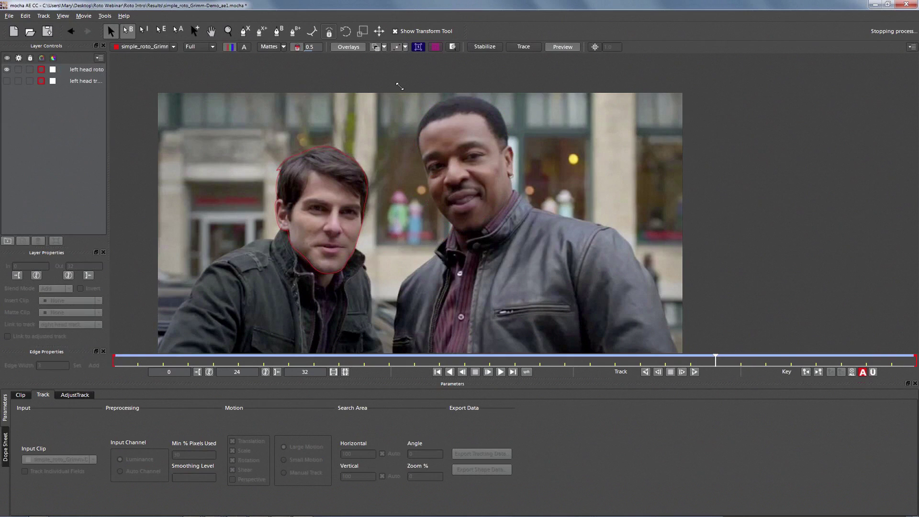
# At frame 24, draw a closed X-spline around the right man's head, following the hair, face, chin, neck and ear.
pyautogui.click(245, 31)
pyautogui.click(467, 95)
pyautogui.click(449, 99)
pyautogui.click(441, 101)
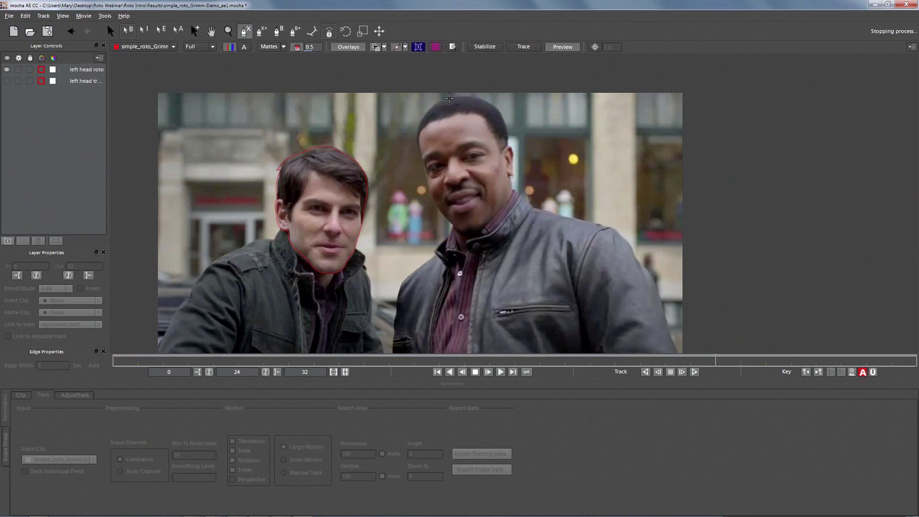
pyautogui.click(423, 104)
pyautogui.click(419, 122)
pyautogui.click(417, 141)
pyautogui.click(420, 163)
pyautogui.click(426, 184)
pyautogui.click(430, 198)
pyautogui.click(455, 231)
pyautogui.click(478, 234)
pyautogui.click(504, 213)
pyautogui.click(517, 192)
pyautogui.click(513, 174)
pyautogui.click(512, 147)
pyautogui.click(506, 132)
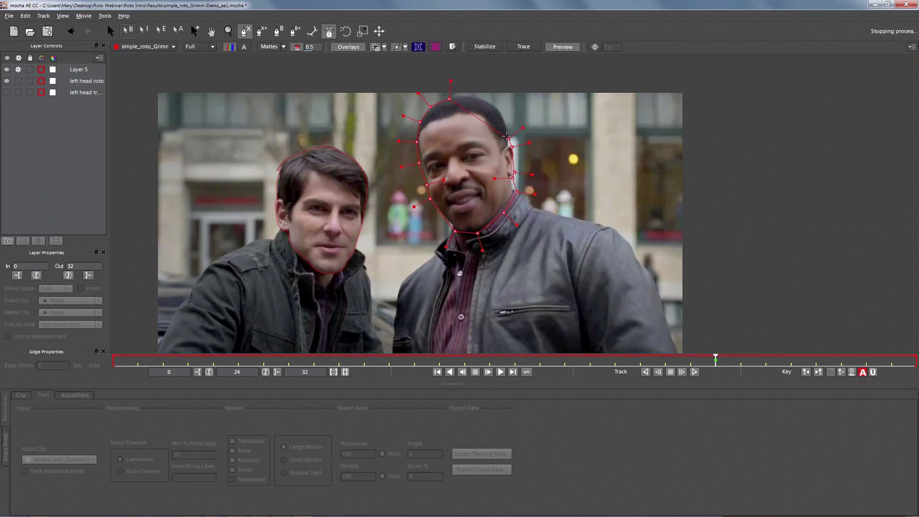
pyautogui.click(500, 106)
pyautogui.click(476, 98)
pyautogui.click(460, 96)
pyautogui.click(449, 99)
# Tighten the curve tension of all the right head spline's points, and refine its points around the face, chin and ear.
pyautogui.moveTo(481, 197); pyautogui.dragTo(642, 359)
pyautogui.moveTo(512, 94); pyautogui.dragTo(505, 102)
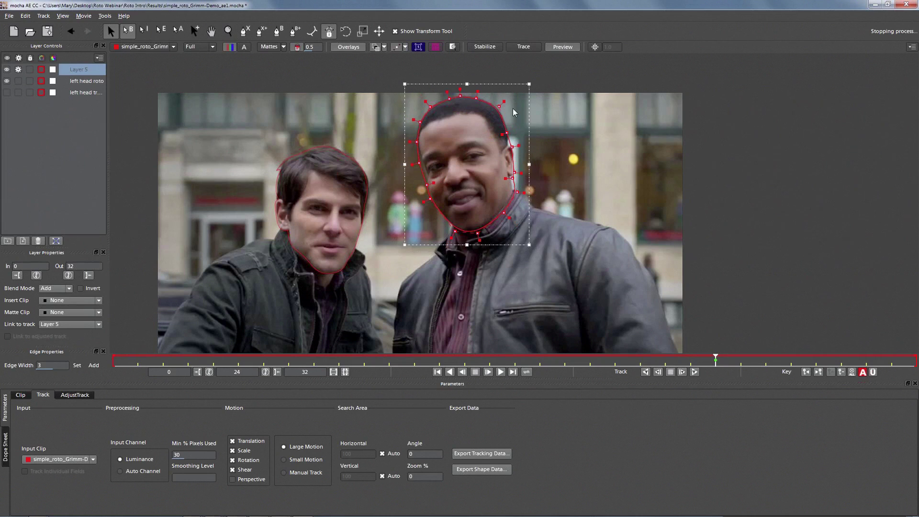
pyautogui.click(432, 136)
pyautogui.click(419, 170)
pyautogui.moveTo(430, 198); pyautogui.dragTo(430, 196)
pyautogui.moveTo(455, 231); pyautogui.dragTo(477, 232)
pyautogui.moveTo(513, 179)
pyautogui.mouseDown()
pyautogui.moveTo(515, 192)
pyautogui.moveTo(490, 173)
pyautogui.moveTo(511, 146)
pyautogui.moveTo(511, 167)
pyautogui.mouseUp()
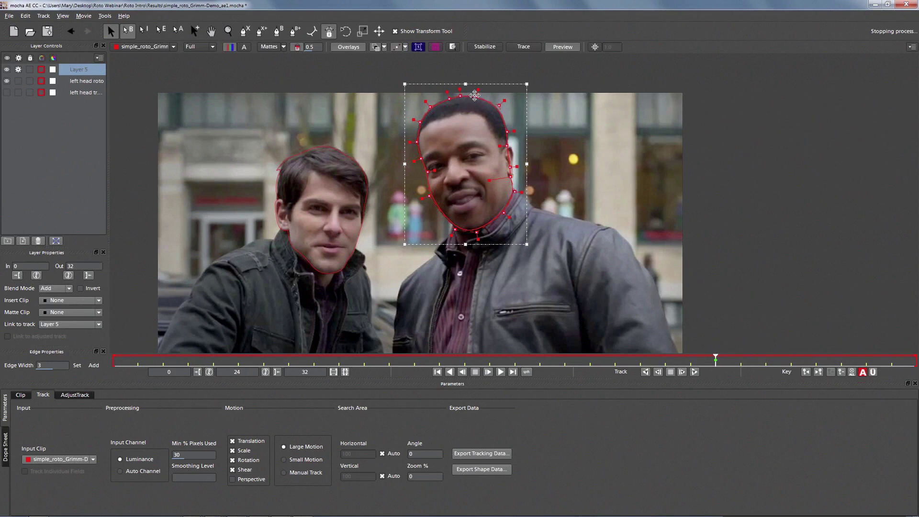
pyautogui.moveTo(454, 230); pyautogui.dragTo(453, 232)
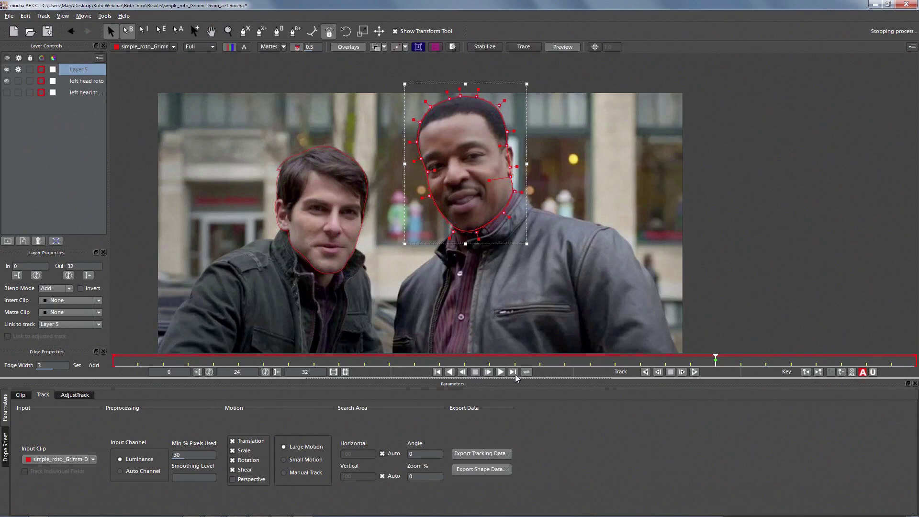
# Track the right head layer forward from frame 24 to the clip's end, and backward from frame 24 to frame 0.
pyautogui.click(693, 372)
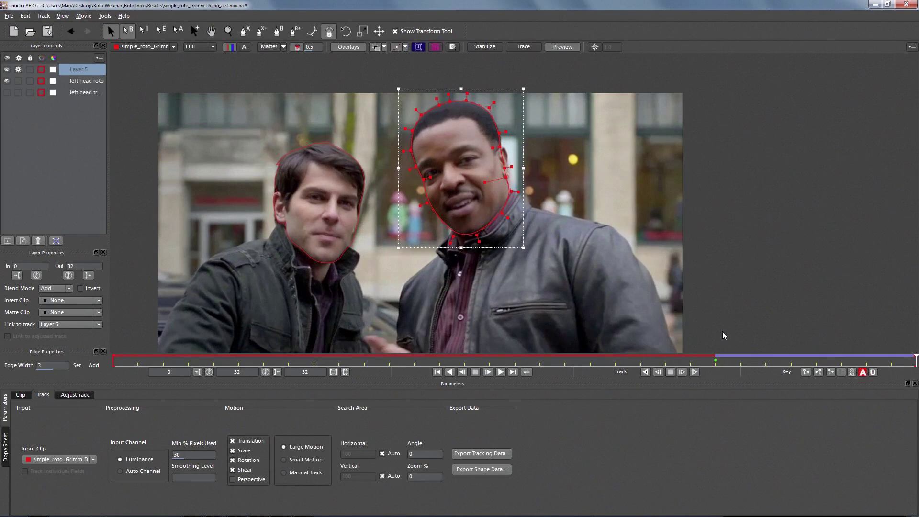
pyautogui.click(717, 362)
pyautogui.click(646, 372)
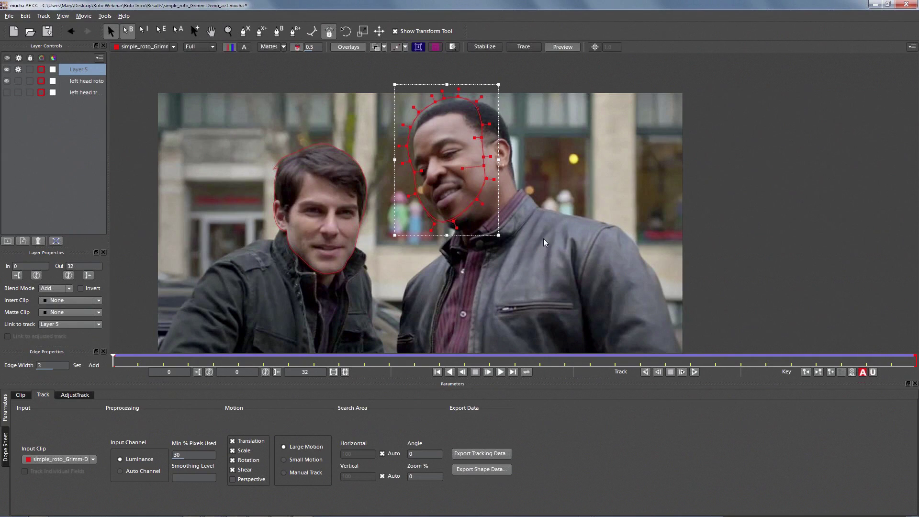
# At frame 0, move the right head spline's ear and neck points outward, and refit its crown, cheek and chin points.
pyautogui.moveTo(473, 142); pyautogui.dragTo(521, 206)
pyautogui.moveTo(491, 163); pyautogui.dragTo(513, 174)
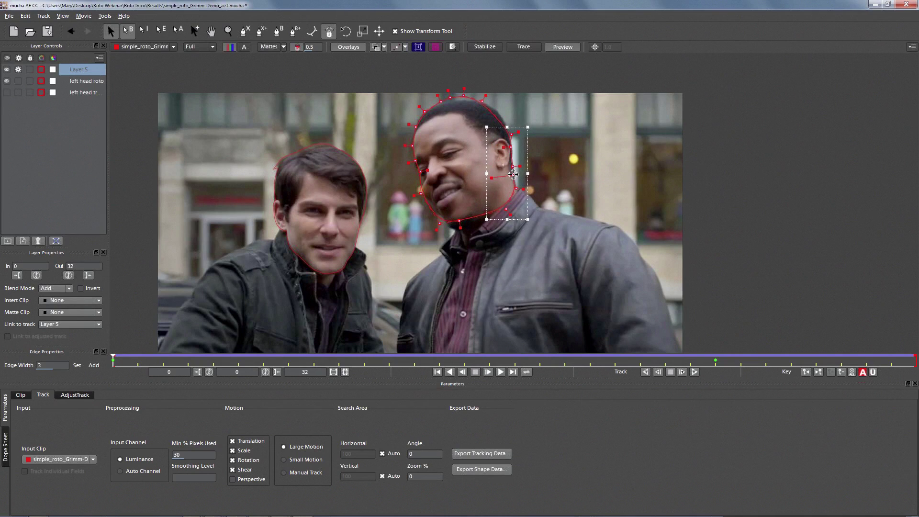
pyautogui.moveTo(513, 174); pyautogui.dragTo(520, 191)
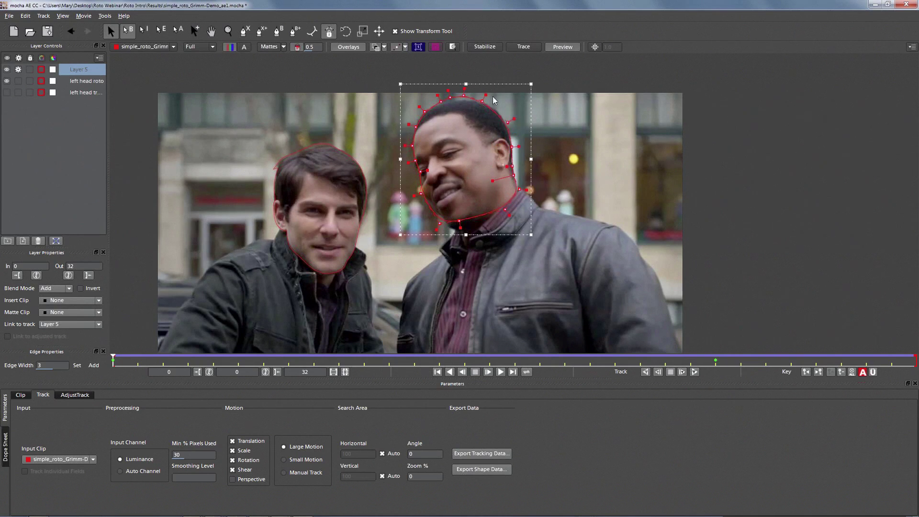
pyautogui.moveTo(482, 101)
pyautogui.mouseDown()
pyautogui.moveTo(441, 103)
pyautogui.moveTo(483, 102)
pyautogui.mouseUp()
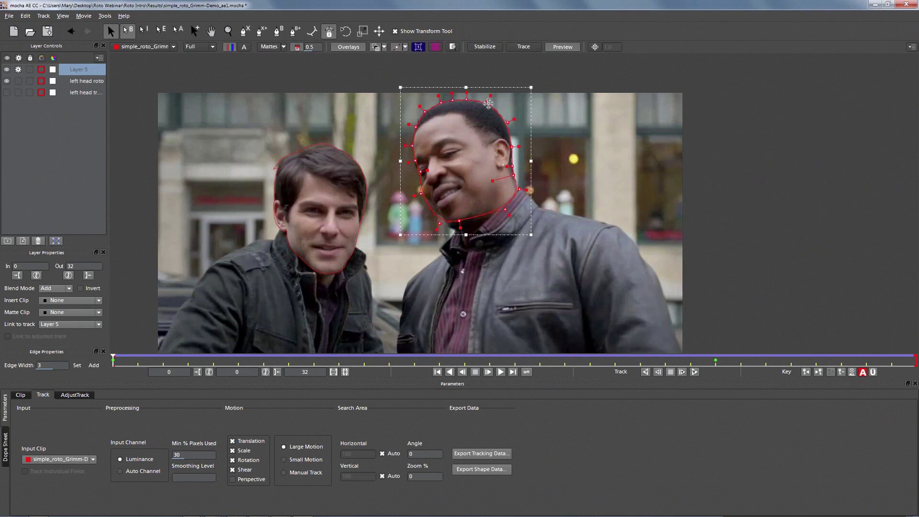
pyautogui.moveTo(419, 171)
pyautogui.mouseDown()
pyautogui.moveTo(442, 223)
pyautogui.moveTo(437, 212)
pyautogui.moveTo(456, 238)
pyautogui.mouseUp()
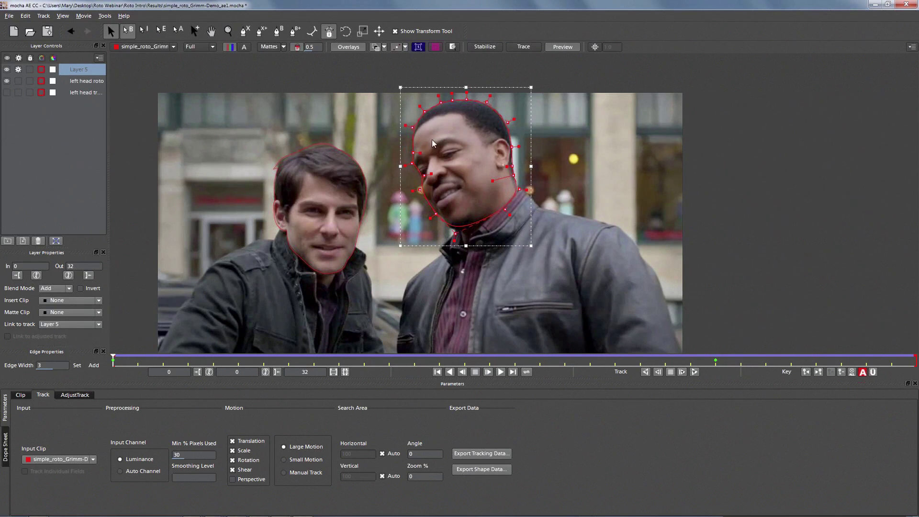
# At frame 14, shift the right head spline up and right over the hair, and refine its ear, neck, jaw and face points.
pyautogui.moveTo(115, 359); pyautogui.dragTo(482, 266)
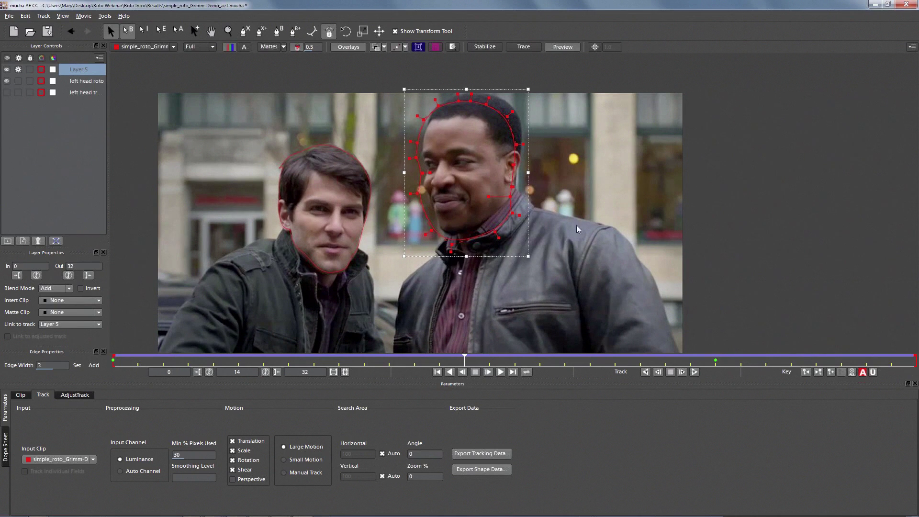
pyautogui.moveTo(512, 193); pyautogui.dragTo(517, 176)
pyautogui.moveTo(531, 94); pyautogui.dragTo(508, 111)
pyautogui.click(509, 171)
pyautogui.moveTo(519, 177); pyautogui.dragTo(518, 202)
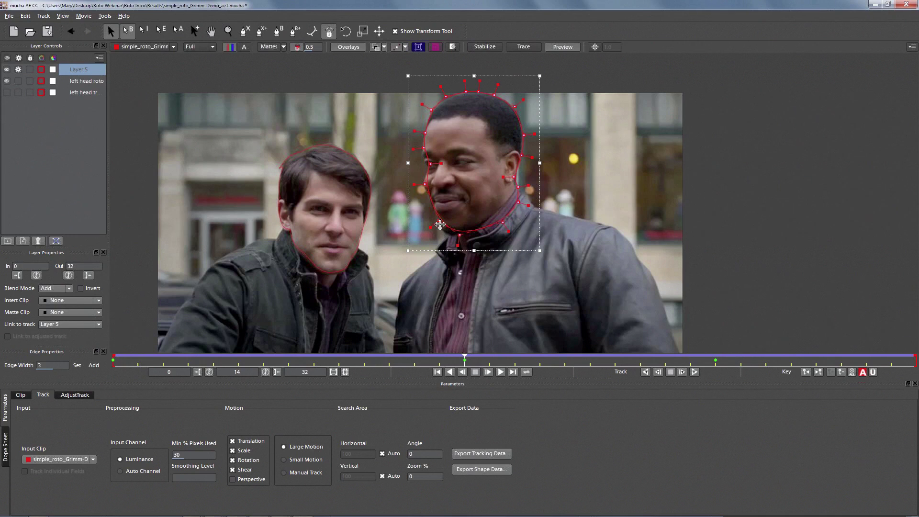
pyautogui.moveTo(441, 222); pyautogui.dragTo(441, 231)
pyautogui.moveTo(424, 183); pyautogui.dragTo(421, 182)
pyautogui.moveTo(429, 164); pyautogui.dragTo(430, 111)
# At frame 8, move the right head spline's crown and ear-side points up and right, and refine its cheek, chin and neck points.
pyautogui.moveTo(462, 357); pyautogui.dragTo(311, 323)
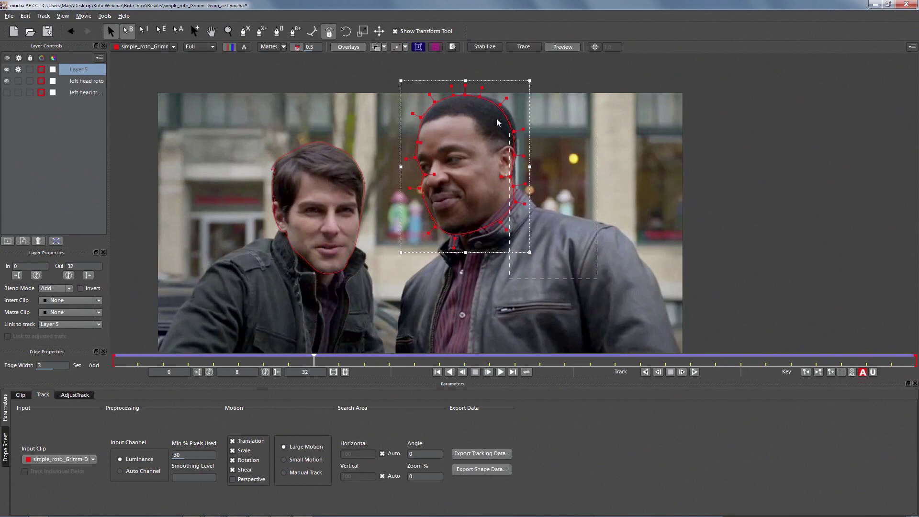
pyautogui.moveTo(478, 96)
pyautogui.mouseDown()
pyautogui.moveTo(458, 87)
pyautogui.moveTo(486, 97)
pyautogui.mouseUp()
pyautogui.hotkey('ctrl', 'a')
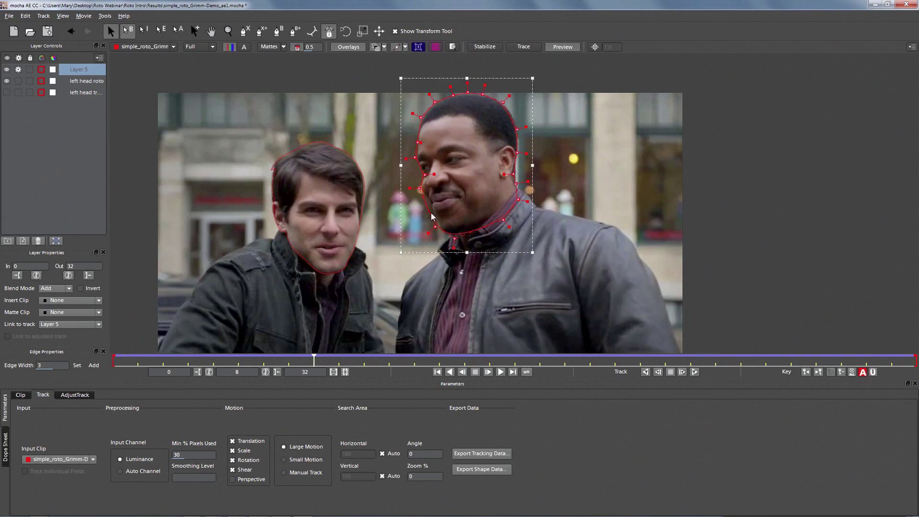
pyautogui.moveTo(420, 187); pyautogui.dragTo(420, 185)
pyautogui.moveTo(433, 224); pyautogui.dragTo(429, 205)
pyautogui.moveTo(455, 238); pyautogui.dragTo(440, 244)
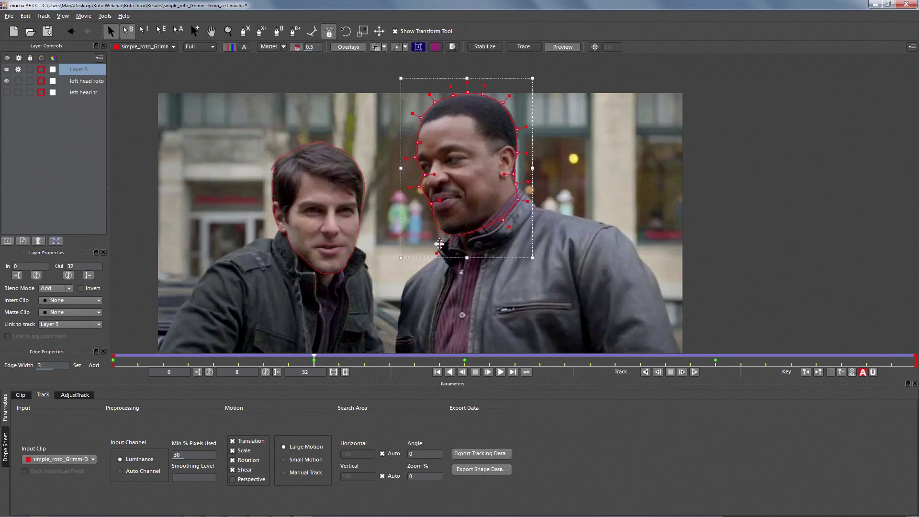
pyautogui.moveTo(501, 219); pyautogui.dragTo(514, 201)
pyautogui.moveTo(317, 360); pyautogui.dragTo(122, 322)
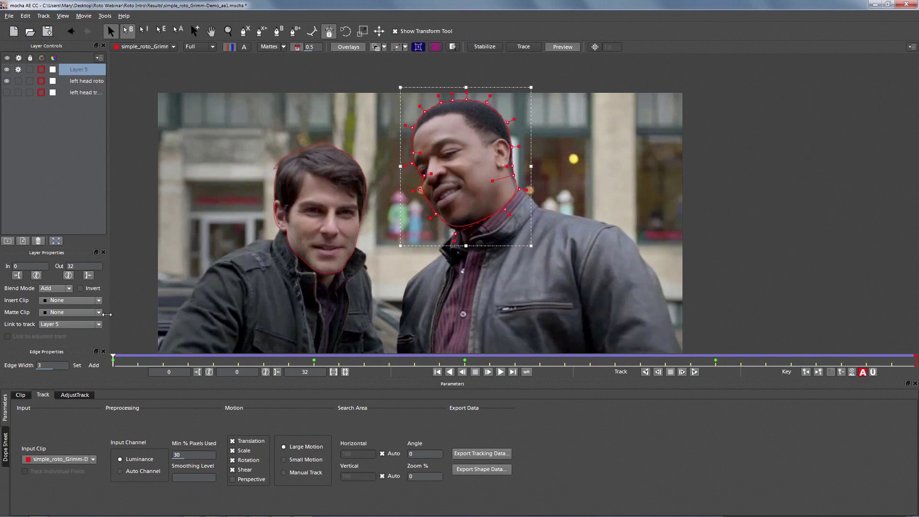
# Lower the right head spline's chin point at frame 0, and refit its ear, neck, cheek and chin points at frame 19.
pyautogui.moveTo(453, 240); pyautogui.dragTo(446, 247)
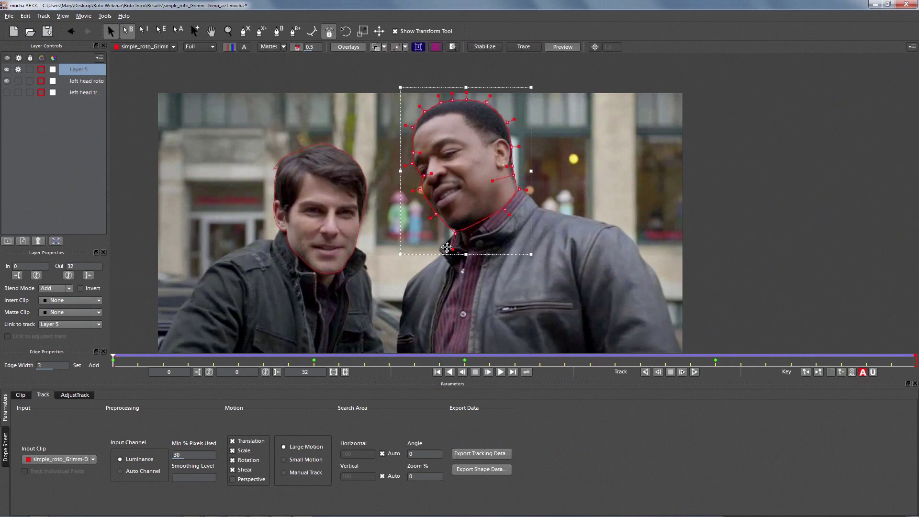
pyautogui.moveTo(114, 361); pyautogui.dragTo(584, 333)
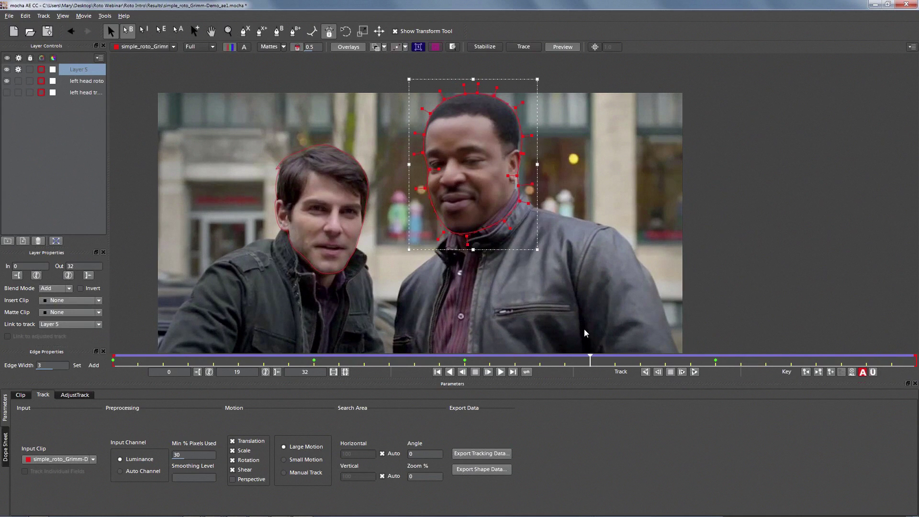
pyautogui.moveTo(520, 153); pyautogui.dragTo(513, 153)
pyautogui.moveTo(521, 187); pyautogui.dragTo(516, 186)
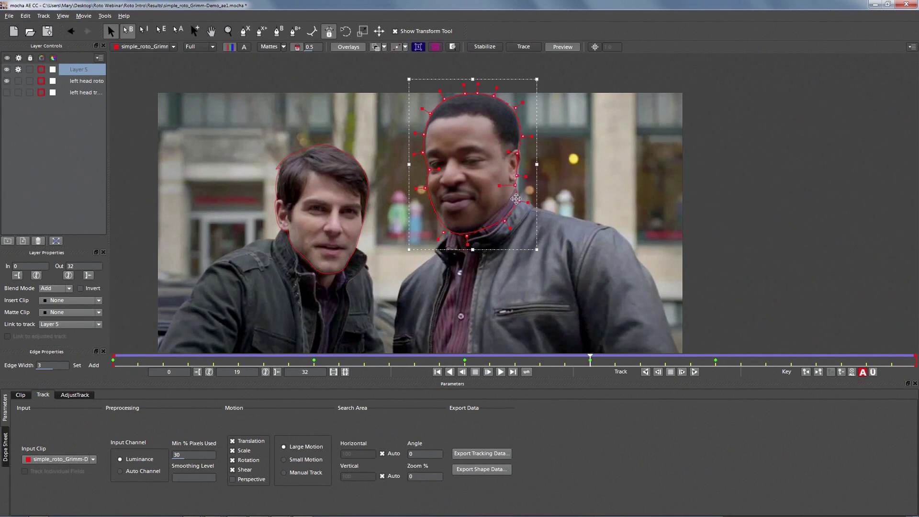
pyautogui.moveTo(425, 188); pyautogui.dragTo(426, 186)
pyautogui.moveTo(443, 232)
pyautogui.mouseDown()
pyautogui.moveTo(442, 217)
pyautogui.moveTo(454, 238)
pyautogui.mouseUp()
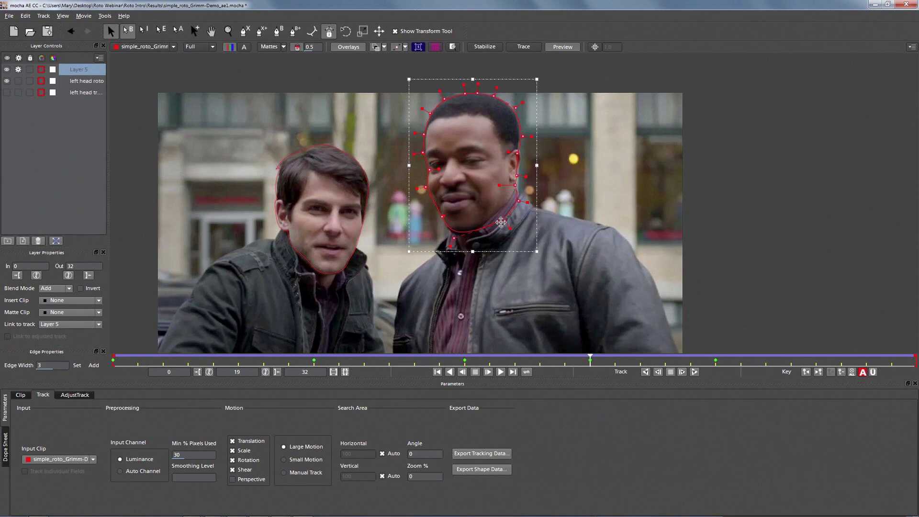
# At frame 11, select the right head spline's crown and back-of-head points and nudge them slightly upward over the hair.
pyautogui.moveTo(590, 357); pyautogui.dragTo(378, 338)
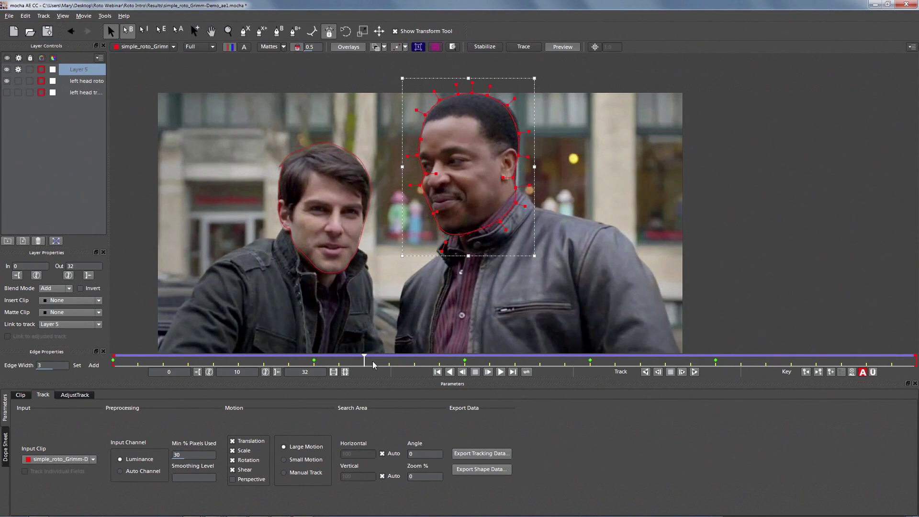
pyautogui.moveTo(365, 360); pyautogui.dragTo(390, 360)
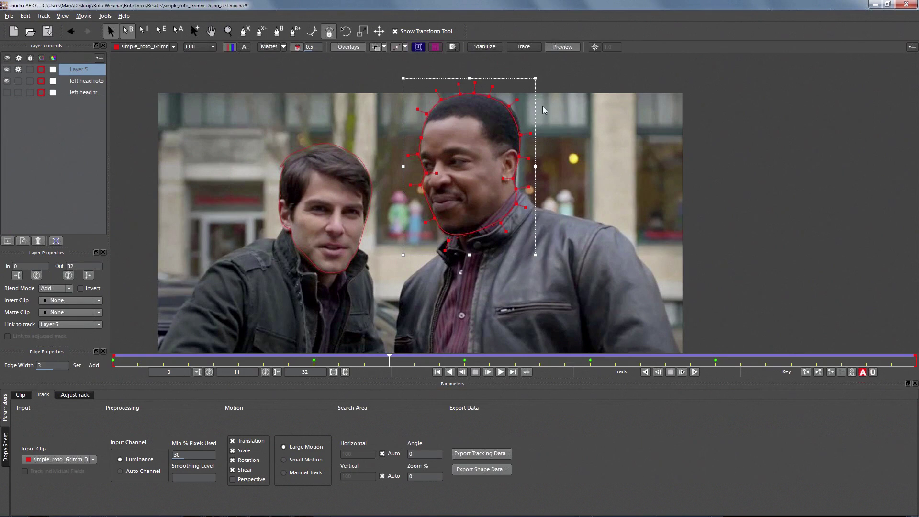
pyautogui.moveTo(471, 152); pyautogui.dragTo(472, 150)
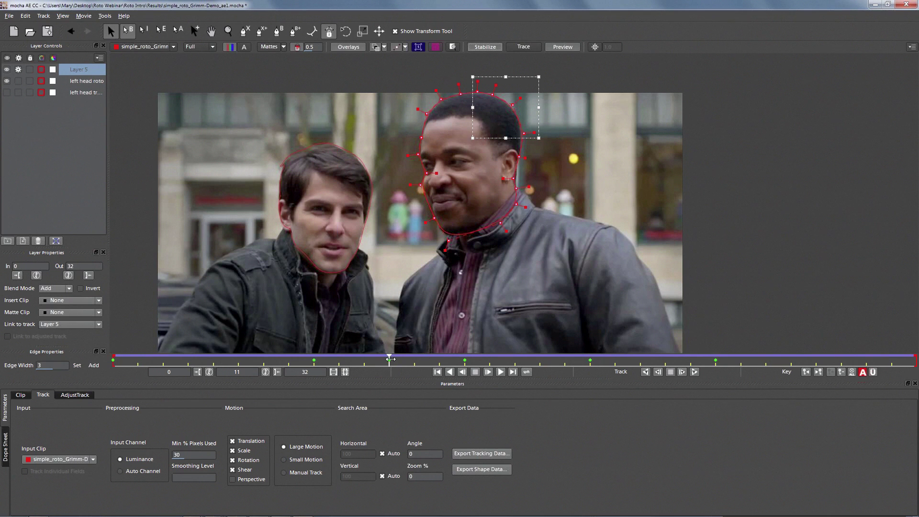
# At frame 16, move the right head spline's back-of-head points outward, and refine its ear, cheek, jaw and chin points.
pyautogui.moveTo(388, 361); pyautogui.dragTo(295, 281)
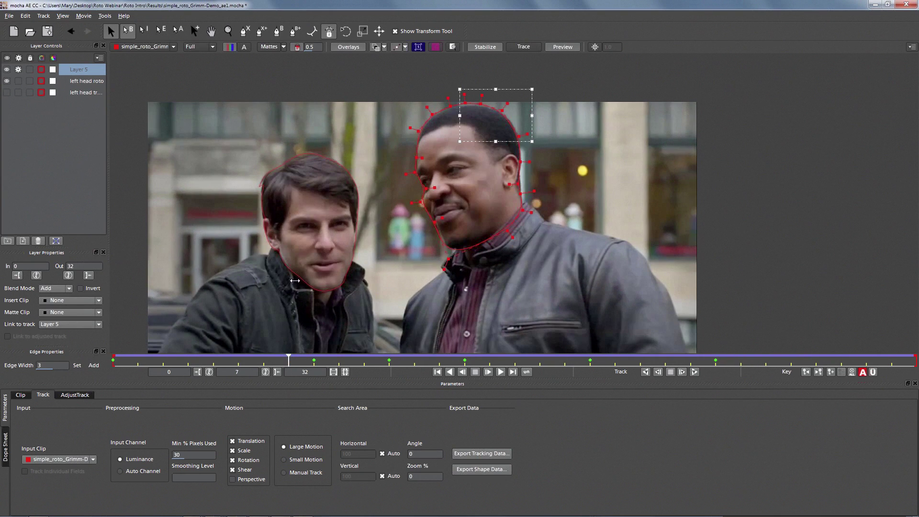
pyautogui.moveTo(552, 291); pyautogui.dragTo(518, 84)
pyautogui.click(555, 84)
pyautogui.moveTo(476, 136); pyautogui.dragTo(467, 141)
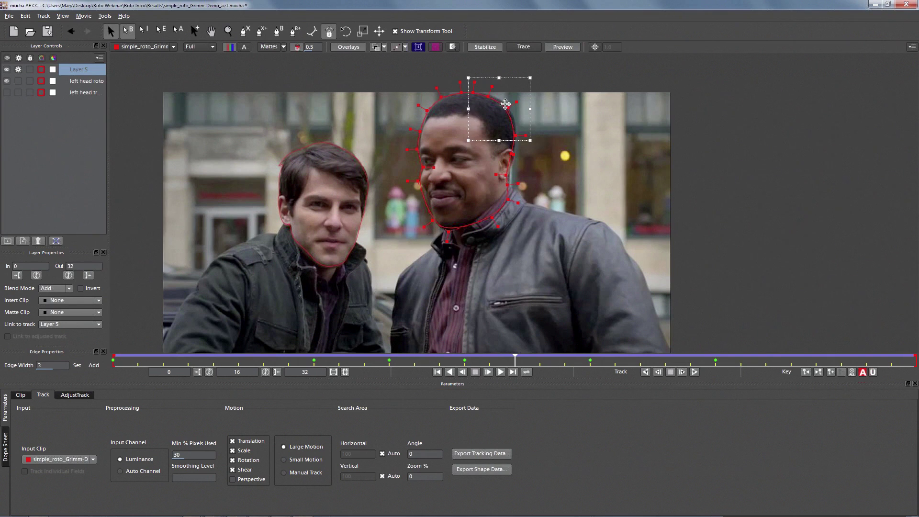
pyautogui.click(507, 173)
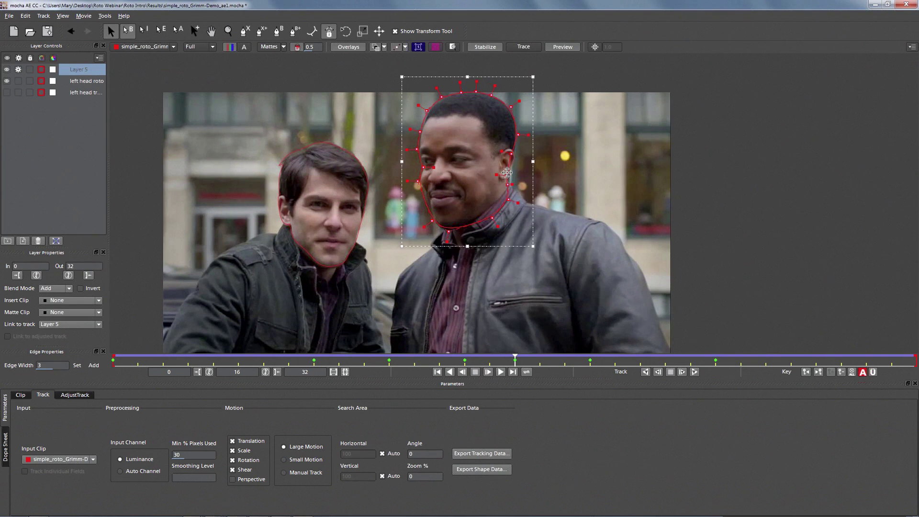
pyautogui.moveTo(508, 173); pyautogui.dragTo(508, 175)
pyautogui.moveTo(418, 181); pyautogui.dragTo(418, 182)
pyautogui.moveTo(433, 221); pyautogui.dragTo(426, 194)
pyautogui.moveTo(448, 231); pyautogui.dragTo(437, 238)
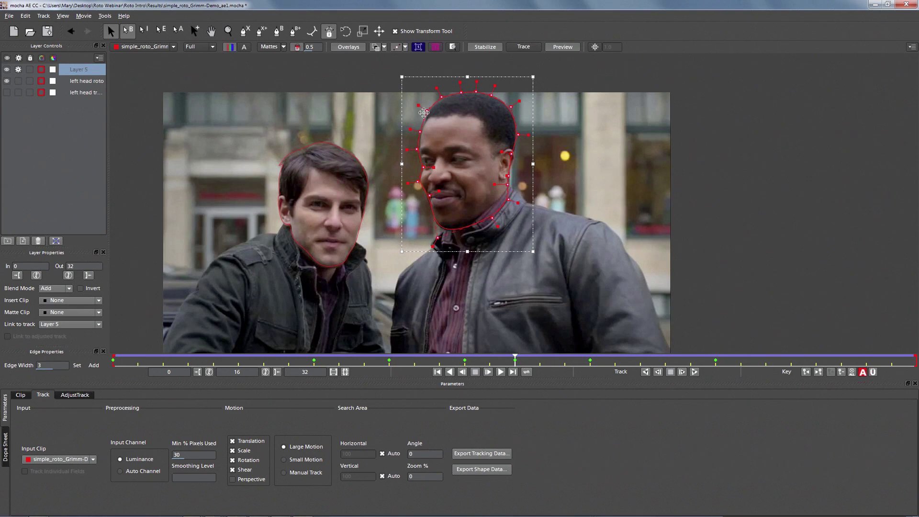
# Compare the spline in the keyframe zoom views, and at frame 12 move the right head spline's jaw and chin points outward.
pyautogui.click(453, 47)
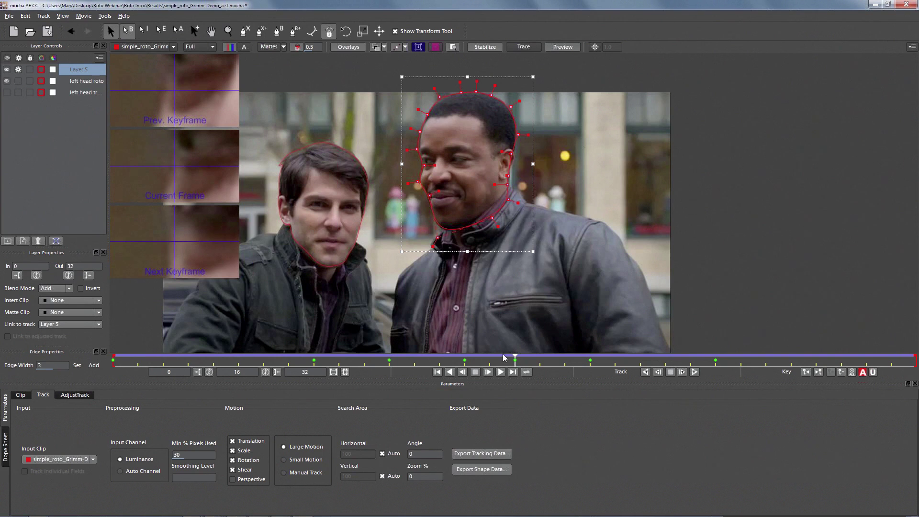
pyautogui.moveTo(514, 361); pyautogui.dragTo(107, 320)
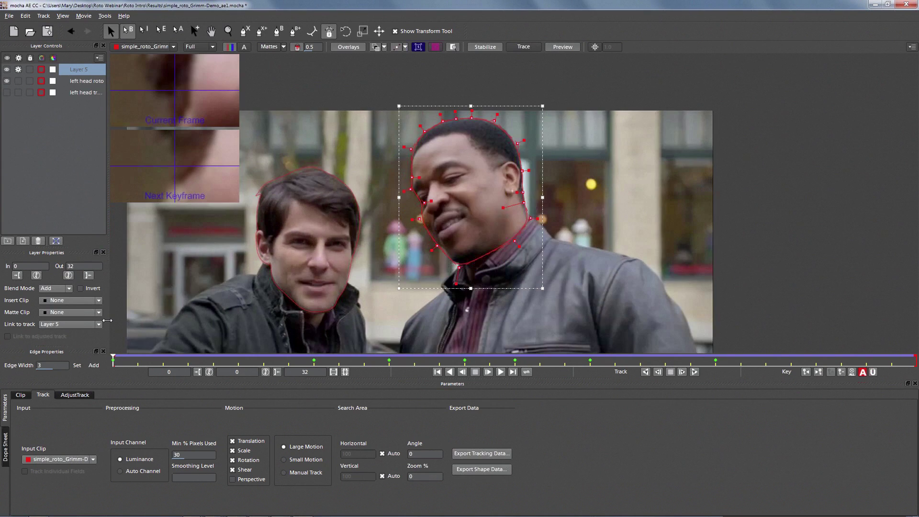
pyautogui.moveTo(108, 320); pyautogui.dragTo(416, 301)
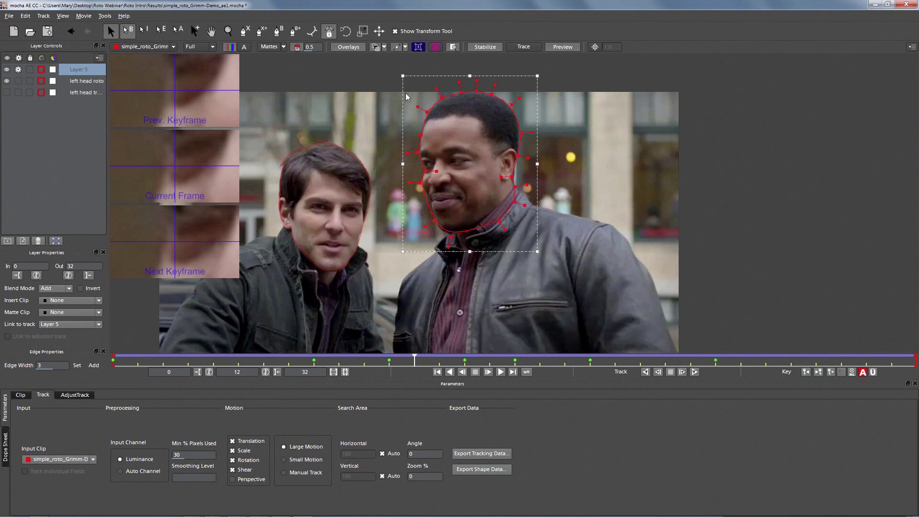
pyautogui.click(453, 47)
pyautogui.moveTo(434, 222); pyautogui.dragTo(430, 197)
pyautogui.moveTo(451, 237); pyautogui.dragTo(438, 240)
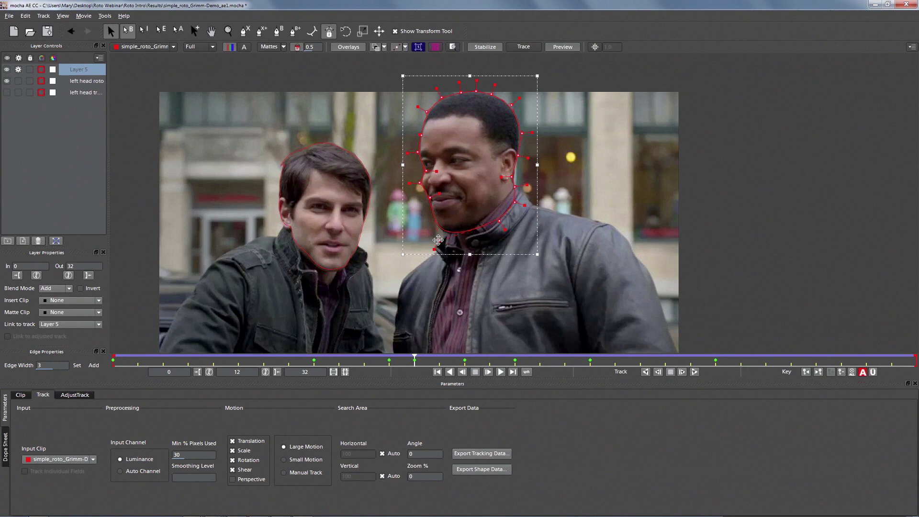
# At frame 3, select the right head spline's crown points and adjust them to fit the top of the hair.
pyautogui.moveTo(414, 358); pyautogui.dragTo(887, 351)
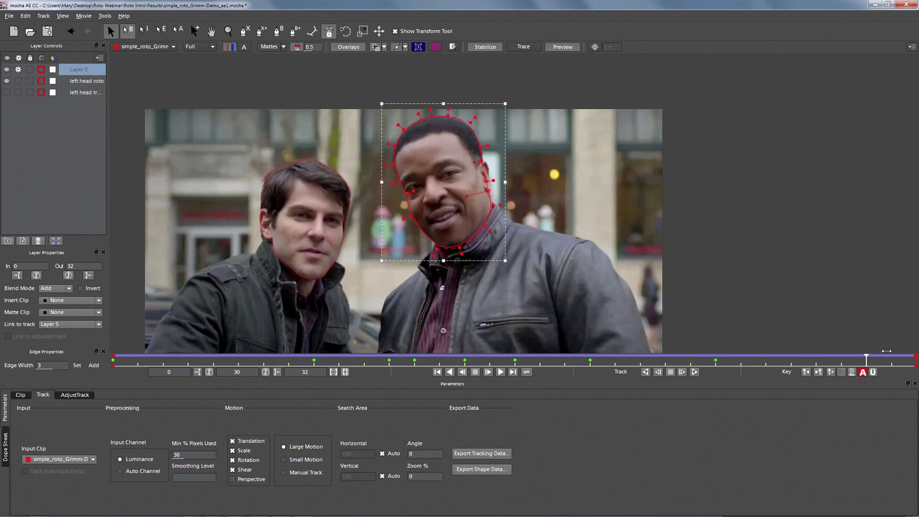
pyautogui.moveTo(887, 351); pyautogui.dragTo(312, 300)
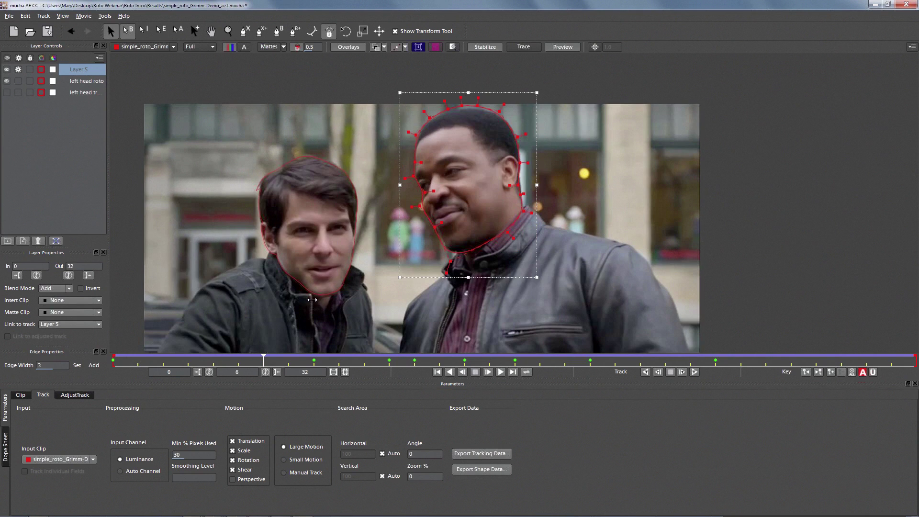
pyautogui.moveTo(312, 300); pyautogui.dragTo(236, 304)
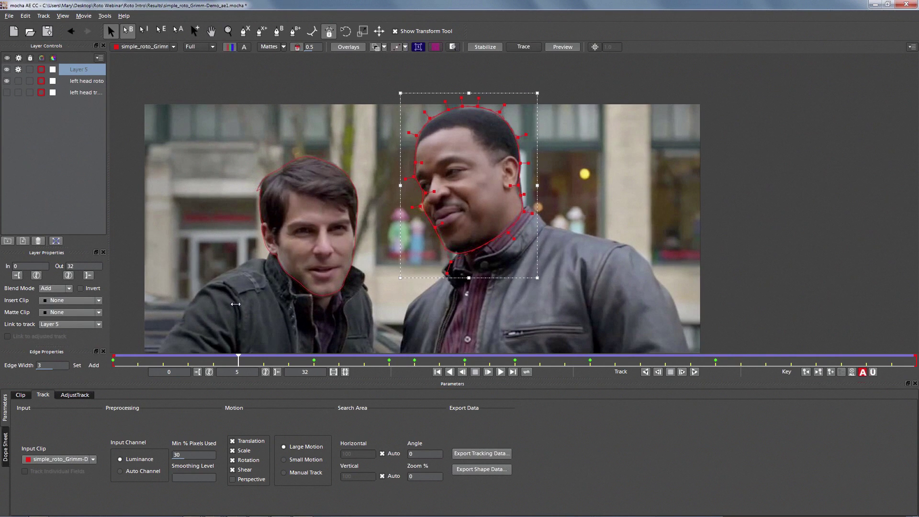
pyautogui.moveTo(432, 80); pyautogui.dragTo(502, 128)
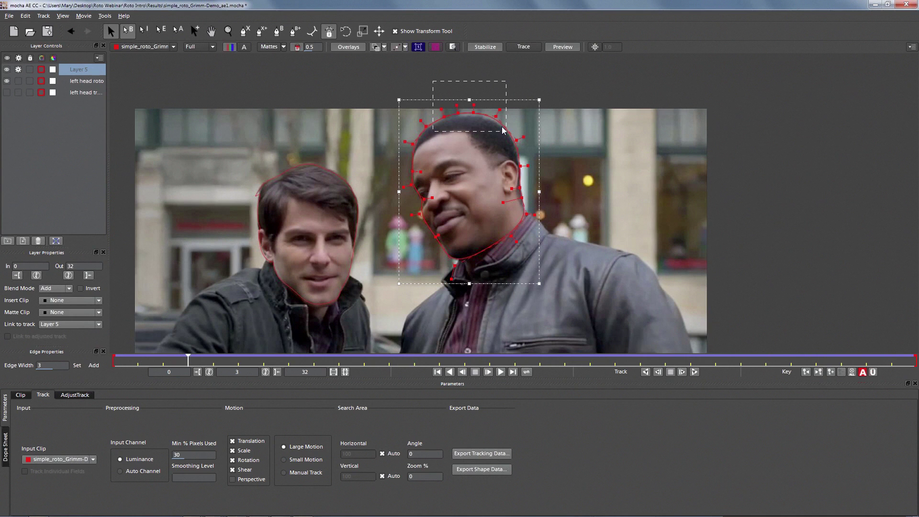
pyautogui.moveTo(502, 127); pyautogui.dragTo(506, 132)
pyautogui.click(492, 159)
# At frame 22, select the right head spline's back-of-head and ear-side points and move them slightly inward.
pyautogui.moveTo(188, 359); pyautogui.dragTo(655, 318)
pyautogui.moveTo(473, 110); pyautogui.dragTo(467, 103)
pyautogui.moveTo(494, 142); pyautogui.dragTo(491, 143)
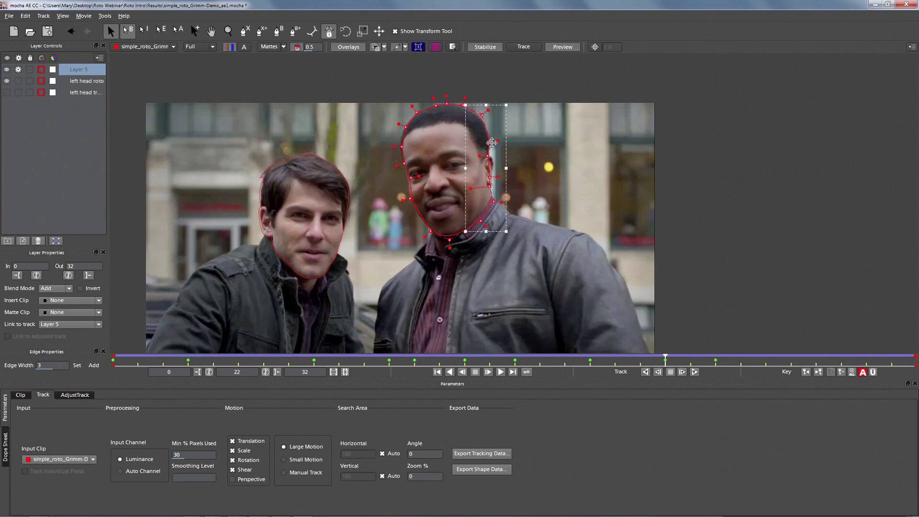
# Delete the right head spline's keyframe at frame 24, and refit its ear and crown points on that frame.
pyautogui.moveTo(665, 357); pyautogui.dragTo(824, 353)
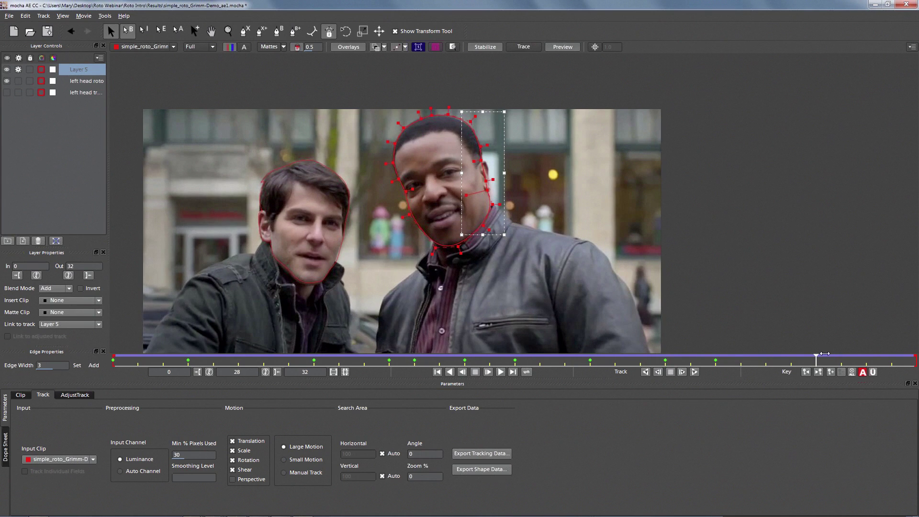
pyautogui.press('Left')
pyautogui.press('Left')
pyautogui.press('Left')
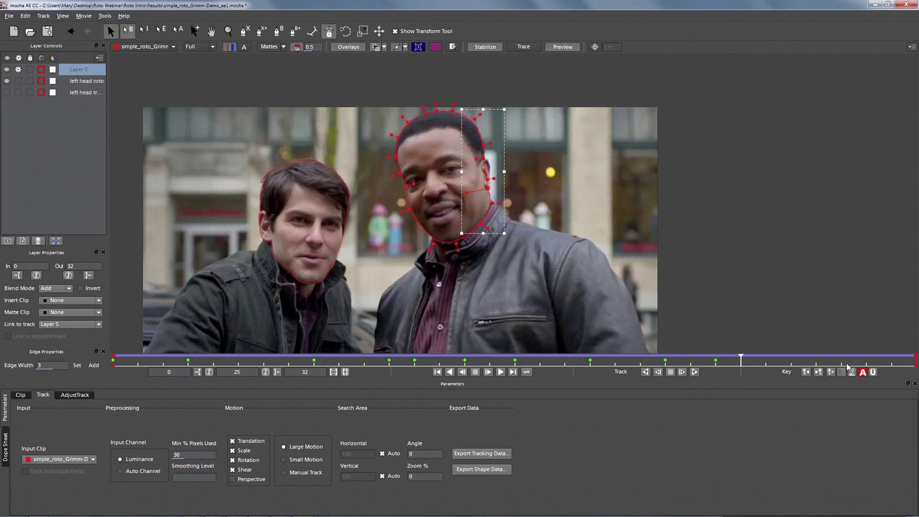
pyautogui.click(805, 374)
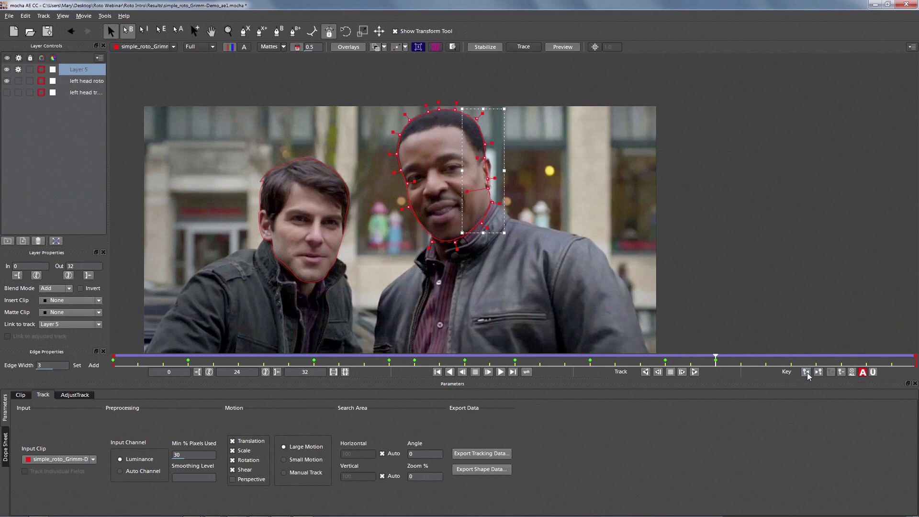
pyautogui.click(807, 374)
pyautogui.click(818, 373)
pyautogui.click(842, 375)
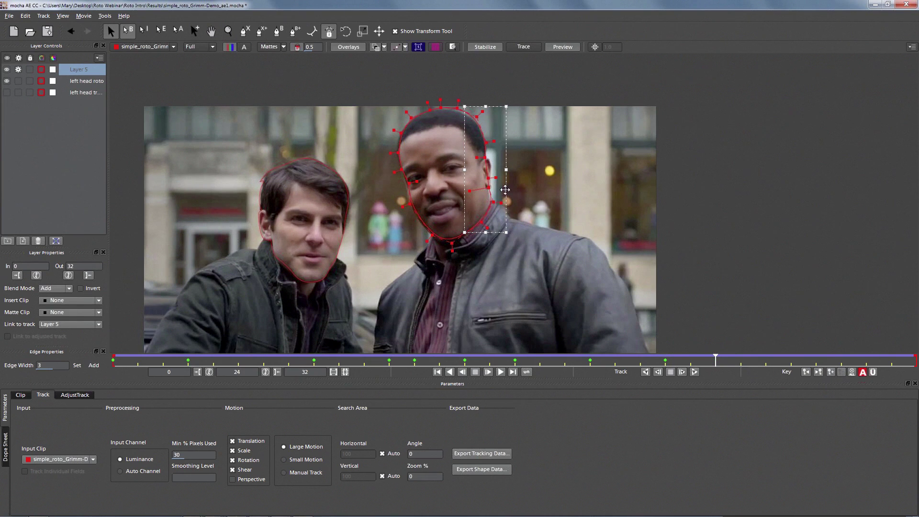
pyautogui.moveTo(487, 189); pyautogui.dragTo(487, 191)
pyautogui.click(456, 109)
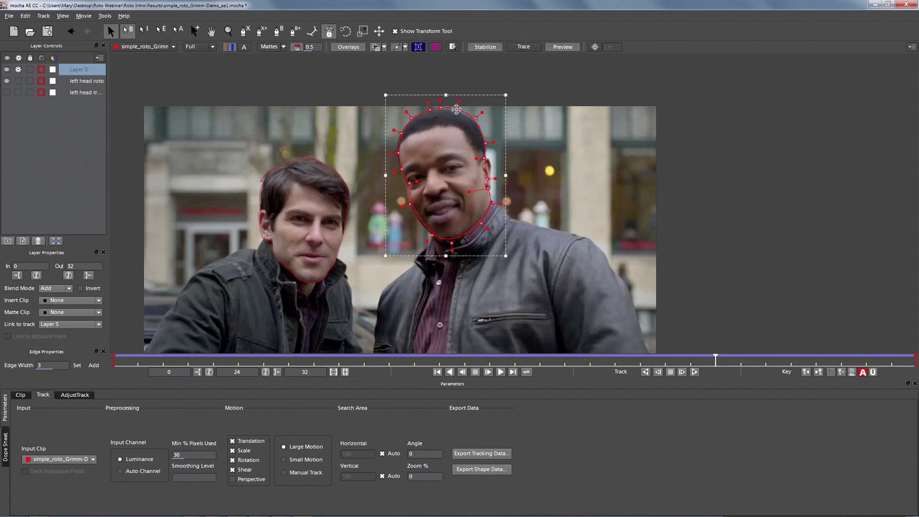
# At frame 29, move the right head spline's temple point outward and lower its crown points onto the hair.
pyautogui.click(841, 356)
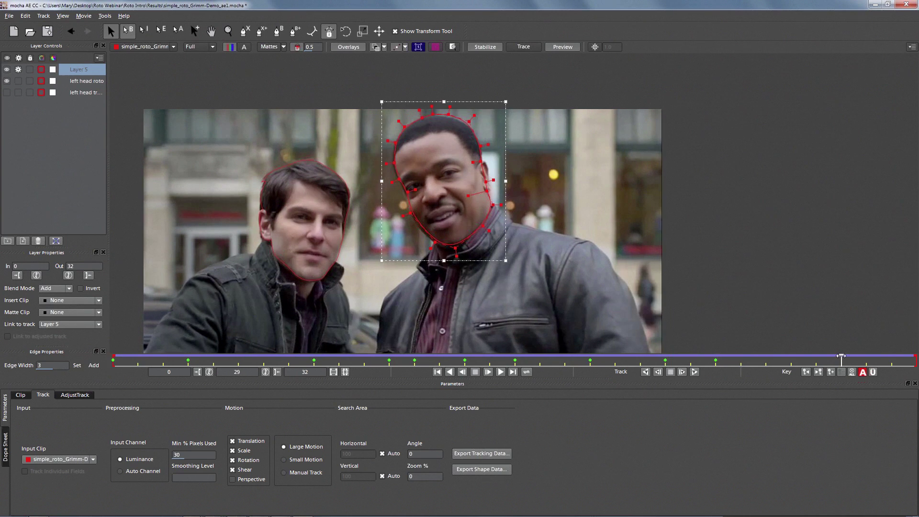
pyautogui.moveTo(841, 355)
pyautogui.mouseDown()
pyautogui.moveTo(853, 351)
pyautogui.moveTo(842, 360)
pyautogui.mouseUp()
pyautogui.moveTo(389, 166); pyautogui.dragTo(383, 166)
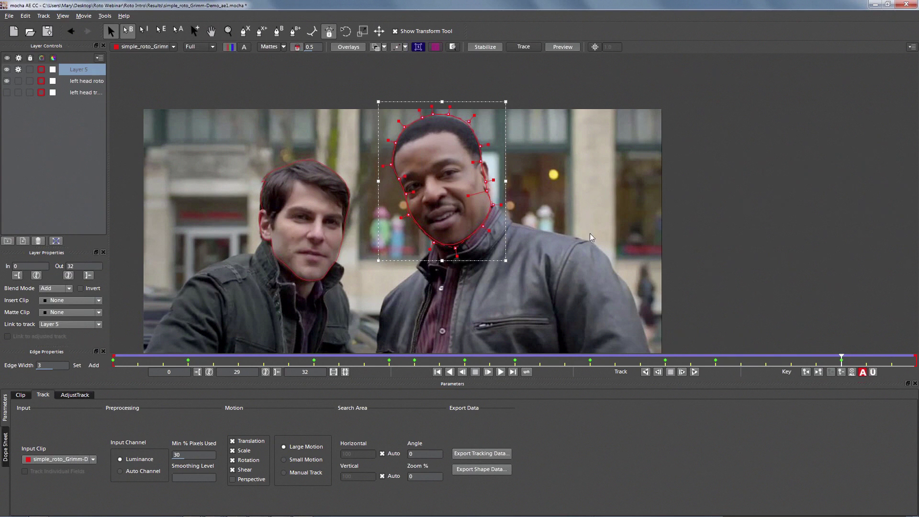
pyautogui.moveTo(446, 115); pyautogui.dragTo(447, 116)
pyautogui.moveTo(469, 121); pyautogui.dragTo(433, 116)
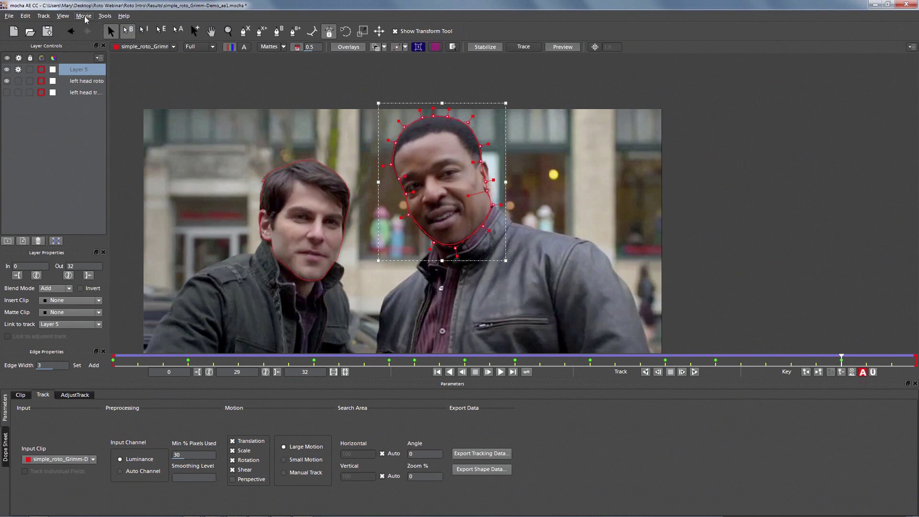
# Show the Keyframe Controls, dock them between Layer Properties and Edge Properties, and keep Keyframe by set to Spline.
pyautogui.click(62, 16)
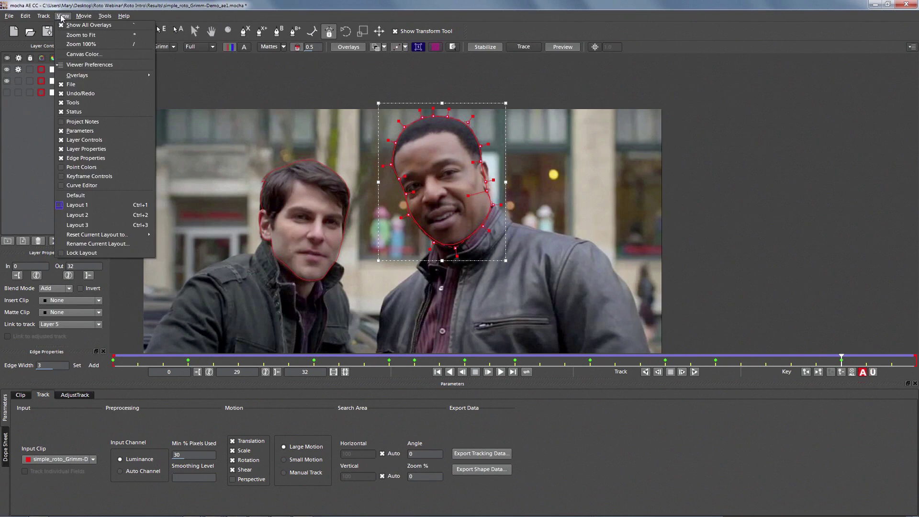
pyautogui.click(79, 177)
pyautogui.moveTo(461, 25); pyautogui.dragTo(703, 217)
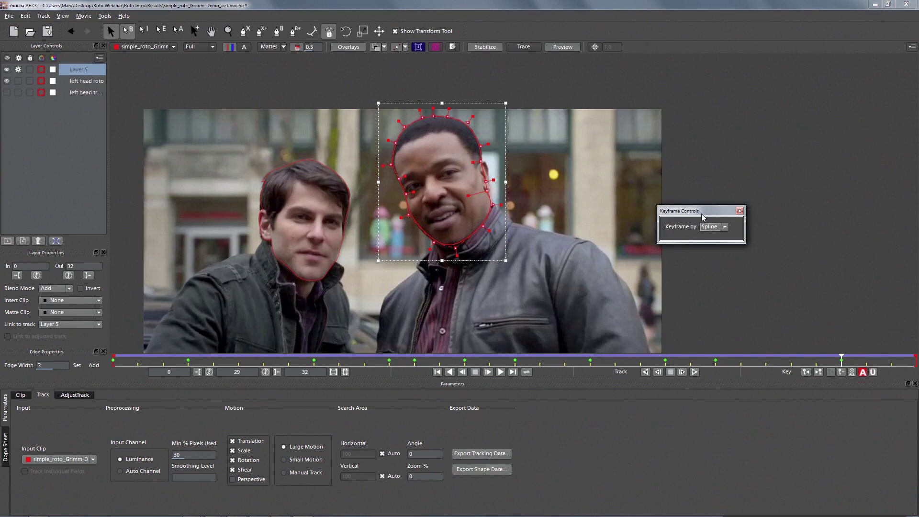
pyautogui.moveTo(702, 217); pyautogui.dragTo(29, 326)
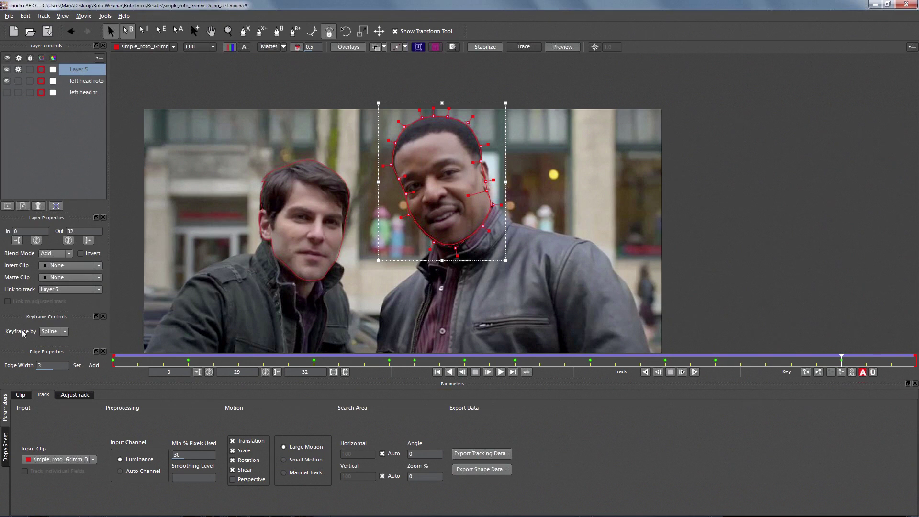
pyautogui.click(56, 332)
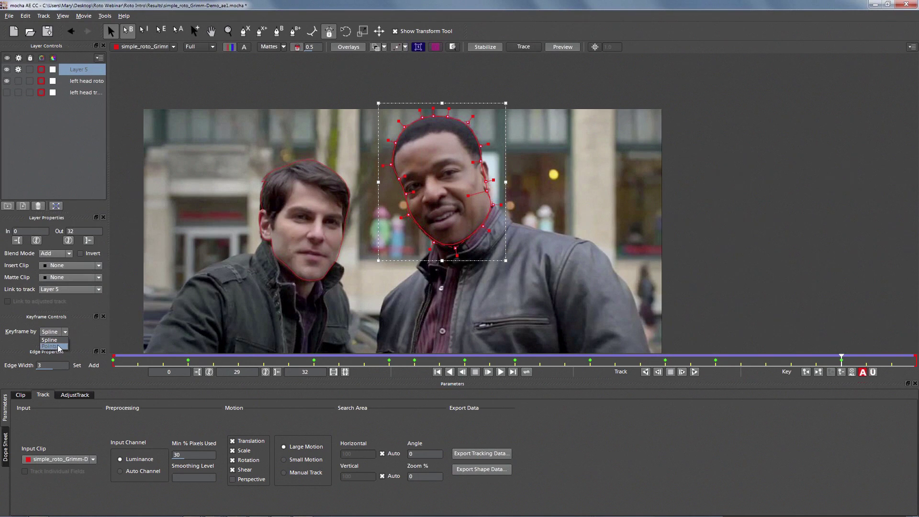
pyautogui.click(81, 330)
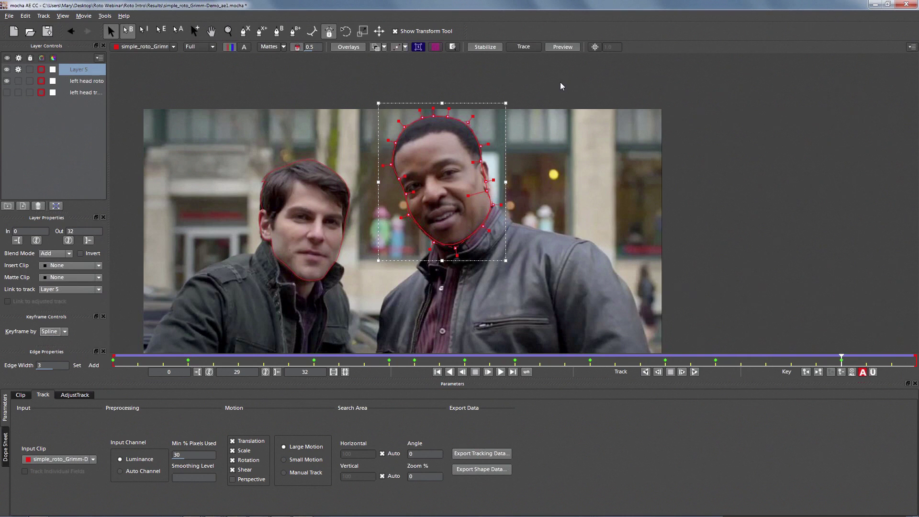
pyautogui.moveTo(571, 74); pyautogui.dragTo(317, 297)
pyautogui.moveTo(568, 156); pyautogui.dragTo(464, 252)
pyautogui.moveTo(583, 115); pyautogui.dragTo(460, 240)
pyautogui.moveTo(577, 78); pyautogui.dragTo(411, 246)
pyautogui.moveTo(565, 86); pyautogui.dragTo(536, 112)
pyautogui.moveTo(407, 248); pyautogui.dragTo(375, 285)
# With Überkey enabled, pull the right head spline's crown points off the hair, move them back onto it, and re-enable Autokey.
pyautogui.click(872, 372)
pyautogui.click(447, 117)
pyautogui.moveTo(447, 116); pyautogui.dragTo(413, 106)
pyautogui.moveTo(841, 360); pyautogui.dragTo(872, 372)
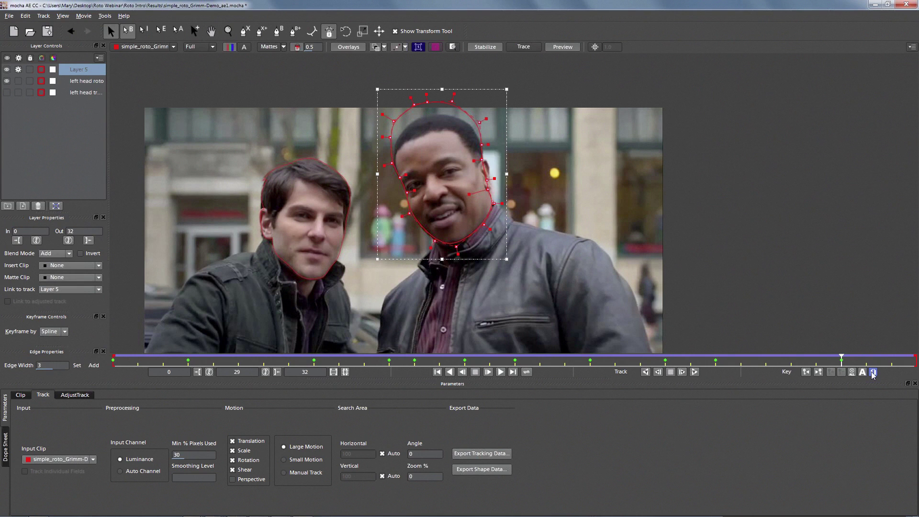
pyautogui.click(874, 373)
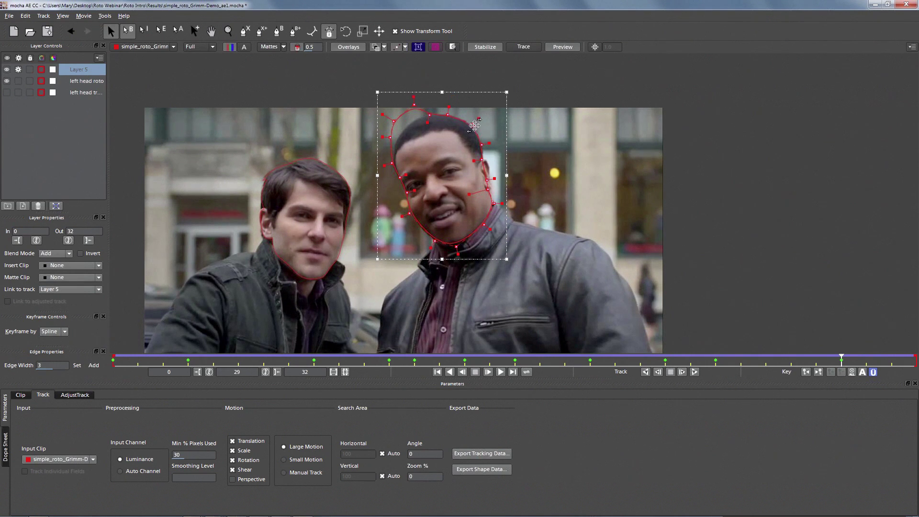
pyautogui.moveTo(414, 105); pyautogui.dragTo(396, 140)
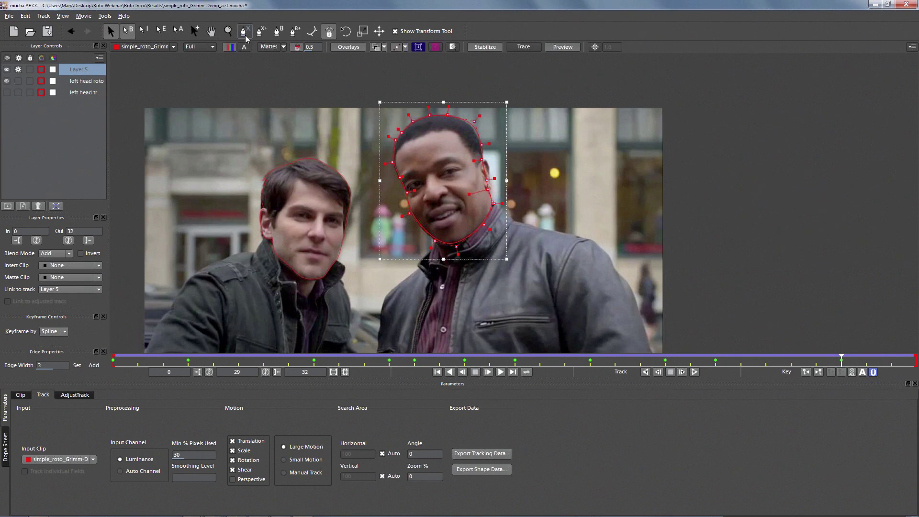
pyautogui.click(863, 372)
# At frame 28, refit the right head spline's ear, temple, cheek and chin points to the head outline.
pyautogui.moveTo(839, 363); pyautogui.dragTo(824, 362)
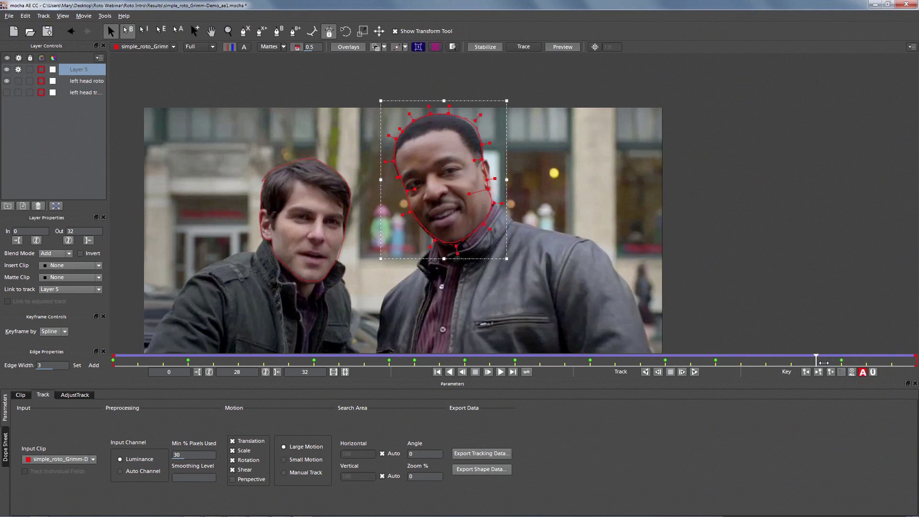
pyautogui.moveTo(487, 179); pyautogui.dragTo(482, 178)
pyautogui.moveTo(475, 121); pyautogui.dragTo(473, 124)
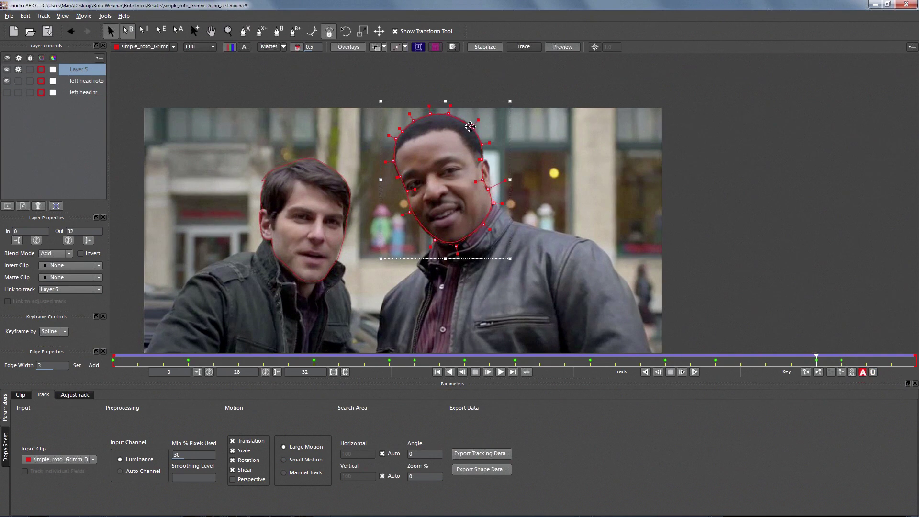
pyautogui.moveTo(397, 177); pyautogui.dragTo(412, 208)
pyautogui.moveTo(435, 240); pyautogui.dragTo(453, 248)
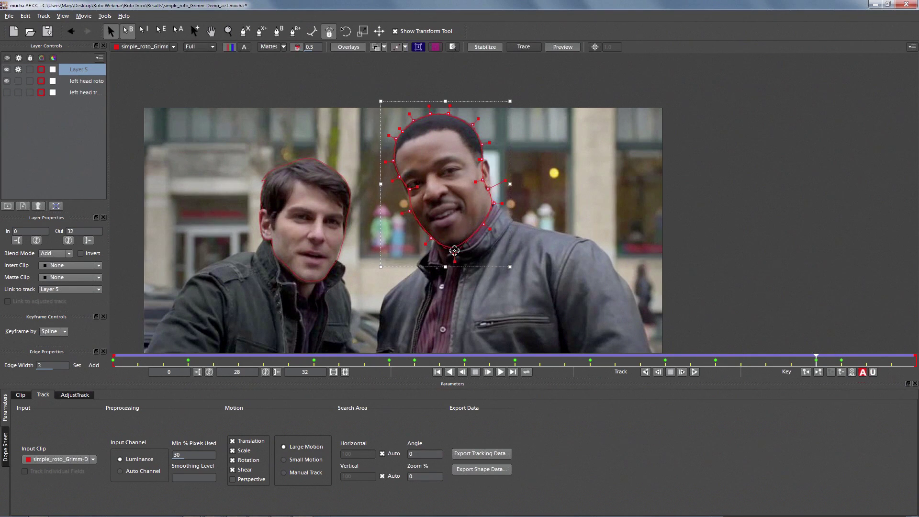
# At frame 27, lower the right head spline's crown point slightly and refit its cheek and chin points.
pyautogui.moveTo(816, 363); pyautogui.dragTo(799, 364)
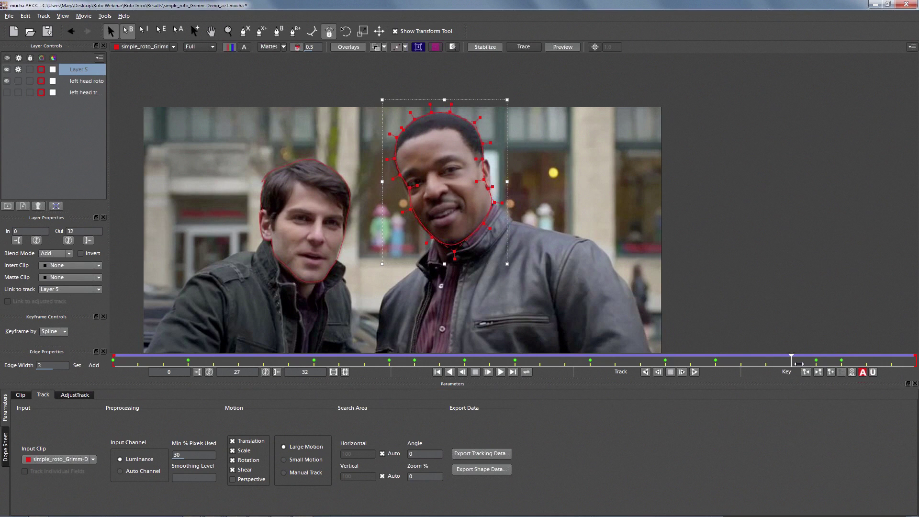
pyautogui.moveTo(450, 112); pyautogui.dragTo(450, 114)
pyautogui.moveTo(400, 176); pyautogui.dragTo(409, 210)
pyautogui.moveTo(437, 240); pyautogui.dragTo(437, 246)
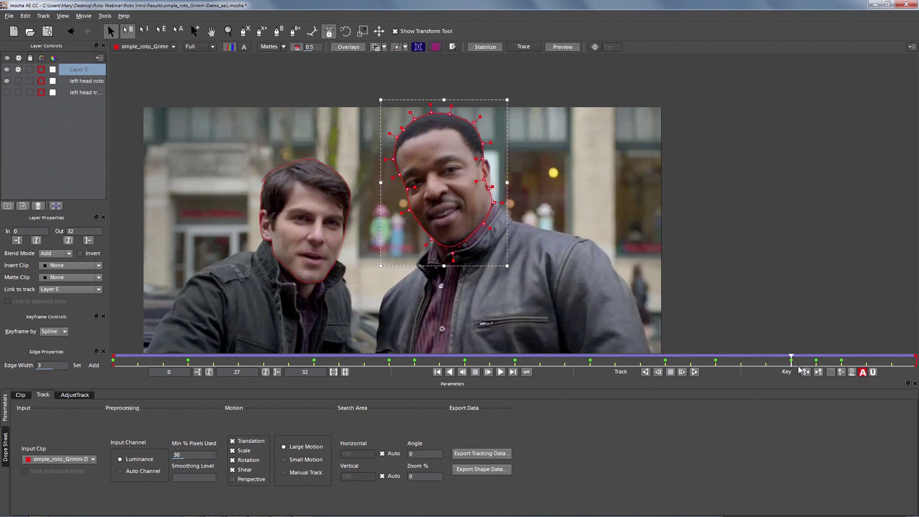
# At frame 26, move the right head spline's jaw point below the ear slightly inward and return to frame 27.
pyautogui.moveTo(795, 364); pyautogui.dragTo(745, 346)
pyautogui.moveTo(494, 202); pyautogui.dragTo(491, 204)
pyautogui.moveTo(766, 358); pyautogui.dragTo(791, 353)
pyautogui.click(201, 46)
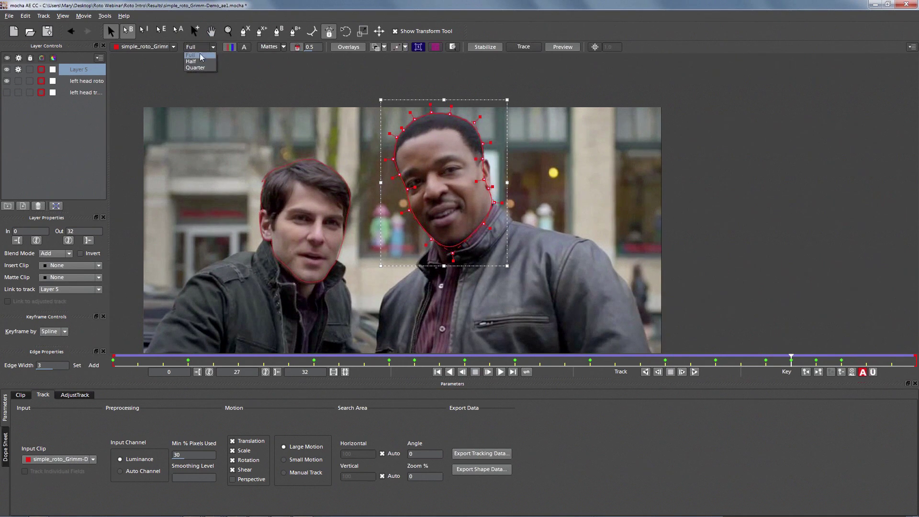
pyautogui.click(202, 48)
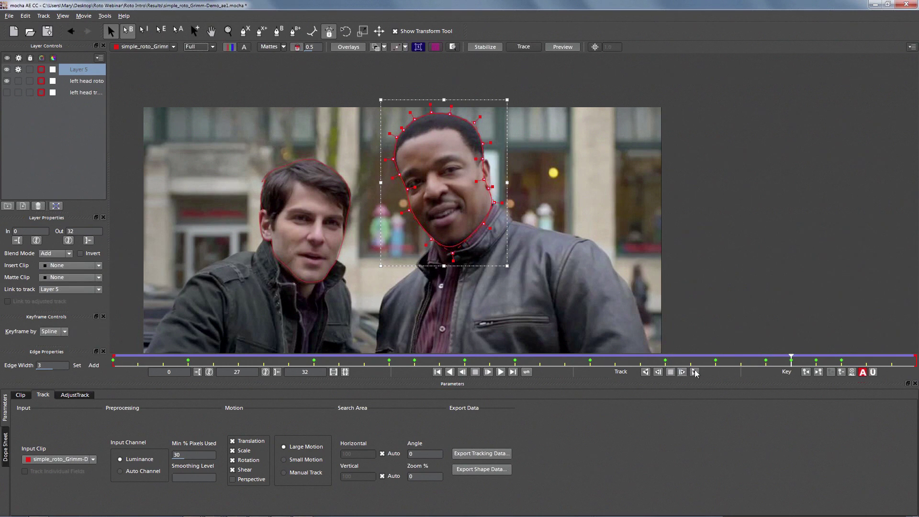
# Delete the right head spline's keyframes at frames 27, 28 and 29.
pyautogui.click(842, 372)
pyautogui.click(818, 372)
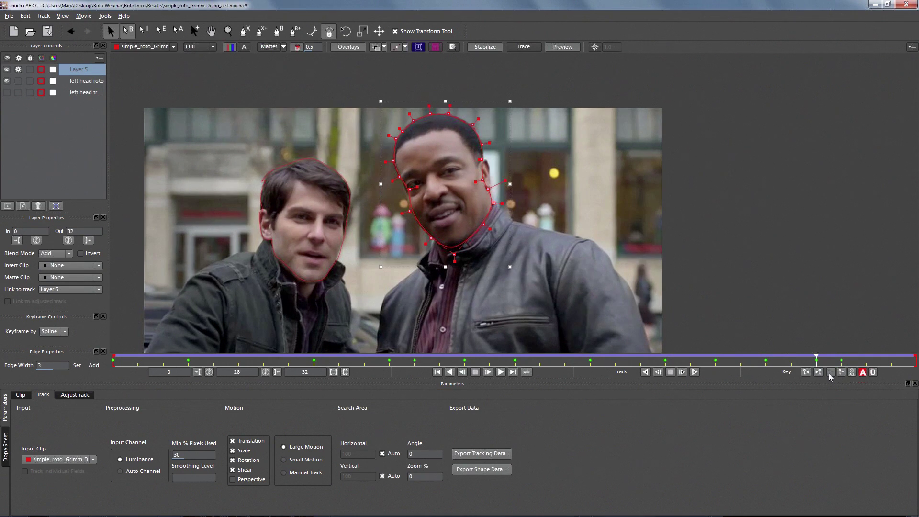
pyautogui.click(843, 361)
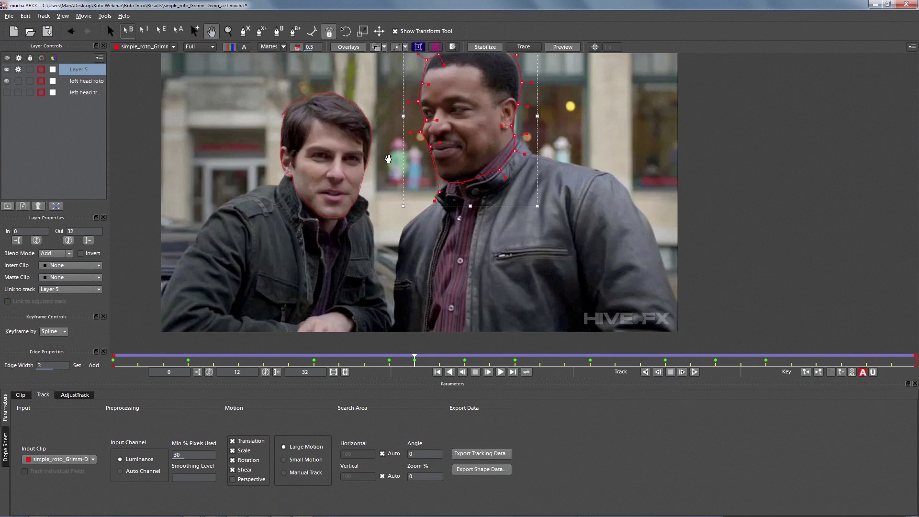
# At frame 12, draw a closed X-spline around the left man's jacket, following shoulder and arm, crossing the lower torso, and returning along the collar.
pyautogui.moveTo(388, 158); pyautogui.dragTo(384, 163)
pyautogui.press('z')
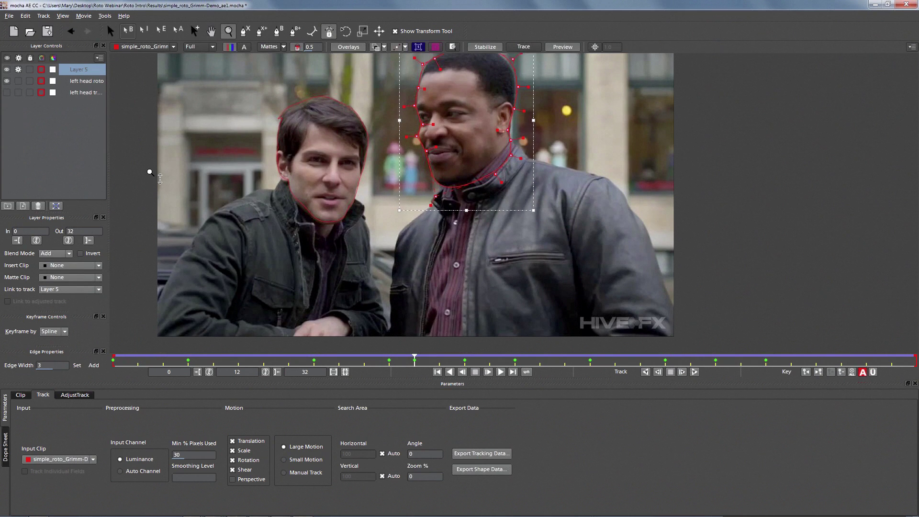
pyautogui.hotkey('ctrl', 'l')
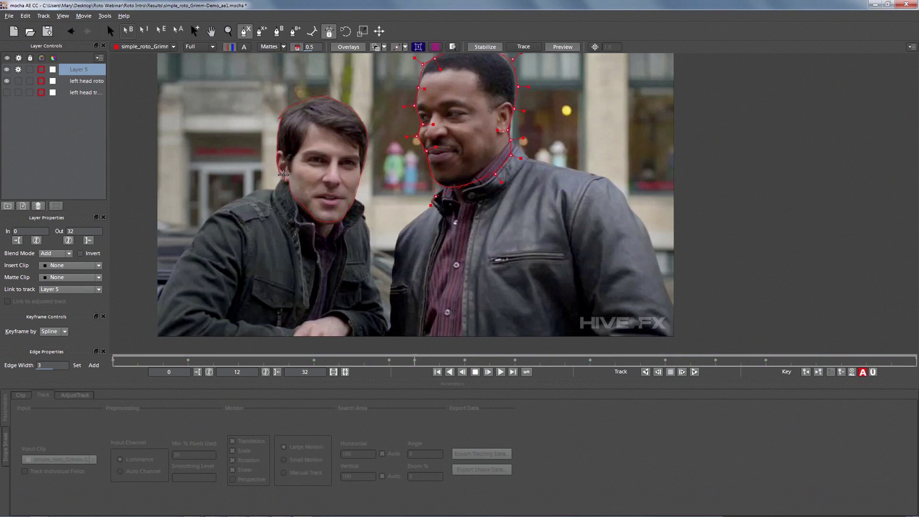
pyautogui.click(284, 175)
pyautogui.click(274, 190)
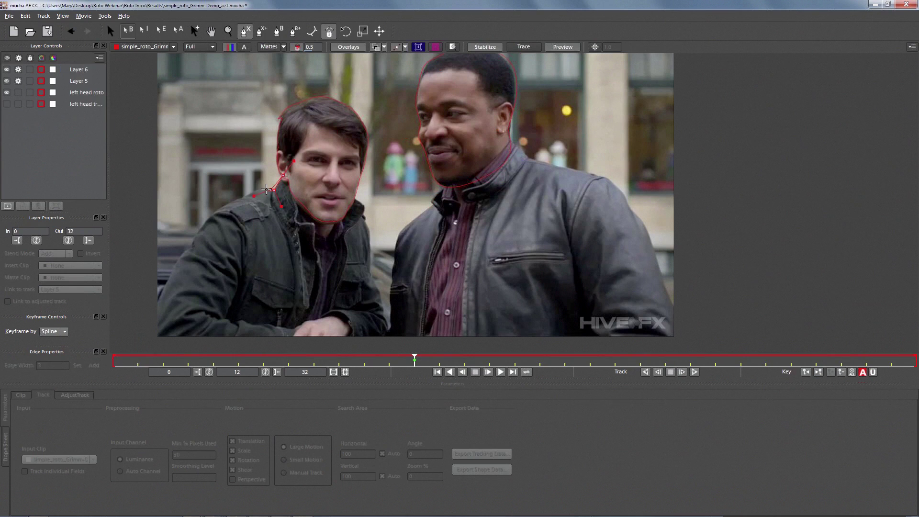
pyautogui.click(263, 190)
pyautogui.click(242, 197)
pyautogui.click(224, 205)
pyautogui.click(211, 216)
pyautogui.click(199, 233)
pyautogui.click(182, 252)
pyautogui.click(164, 286)
pyautogui.click(154, 314)
pyautogui.click(154, 345)
pyautogui.click(274, 319)
pyautogui.click(344, 294)
pyautogui.click(371, 288)
pyautogui.click(372, 261)
pyautogui.click(370, 238)
pyautogui.click(366, 221)
pyautogui.click(366, 218)
pyautogui.click(363, 214)
pyautogui.click(357, 199)
pyautogui.click(338, 187)
pyautogui.click(301, 180)
pyautogui.click(282, 177)
pyautogui.click(282, 177)
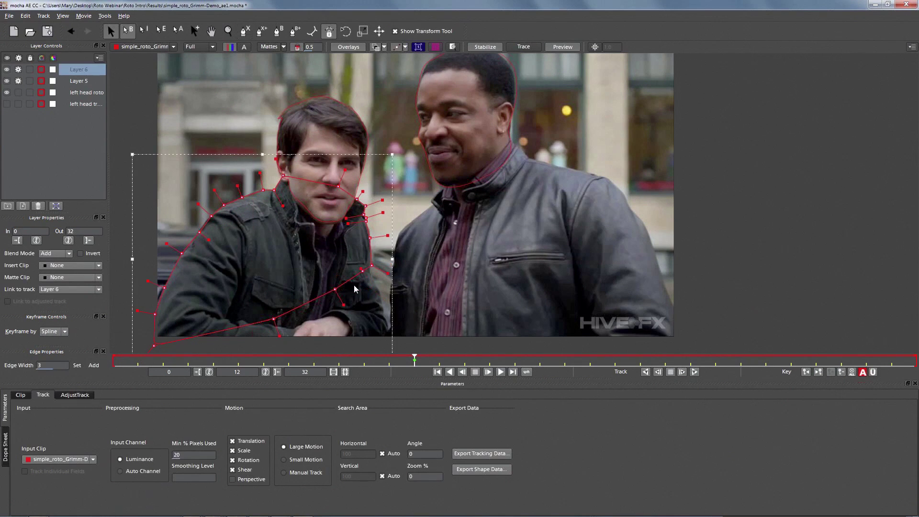
pyautogui.moveTo(372, 265); pyautogui.dragTo(371, 264)
# Rename Layer 5 with a name beginning "right head" and rename Layer 6 as "left body".
pyautogui.click(73, 82)
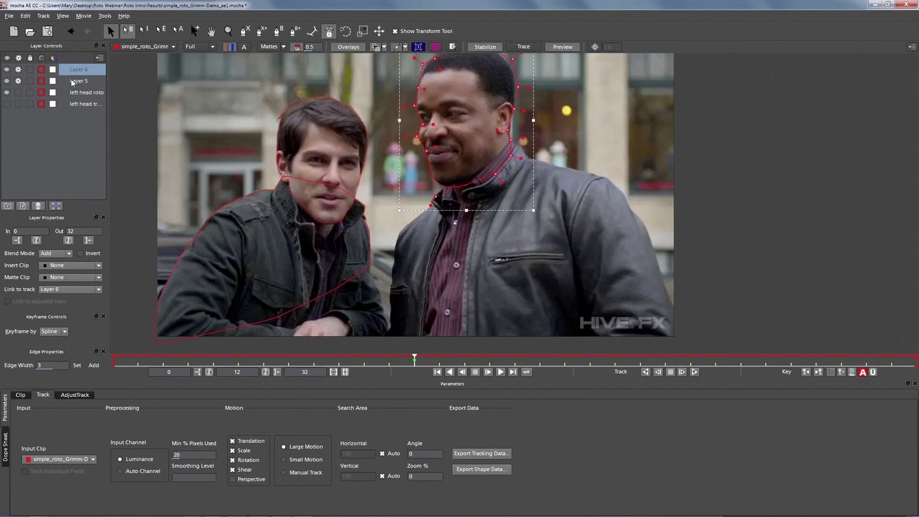
pyautogui.doubleClick(77, 82)
pyautogui.write('r')
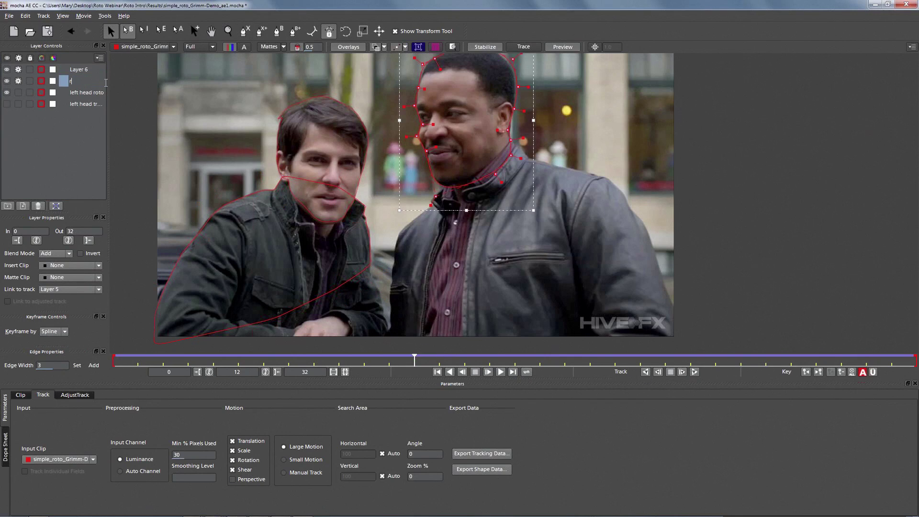
pyautogui.write('ight head ...')
pyautogui.click(79, 70)
pyautogui.doubleClick(80, 70)
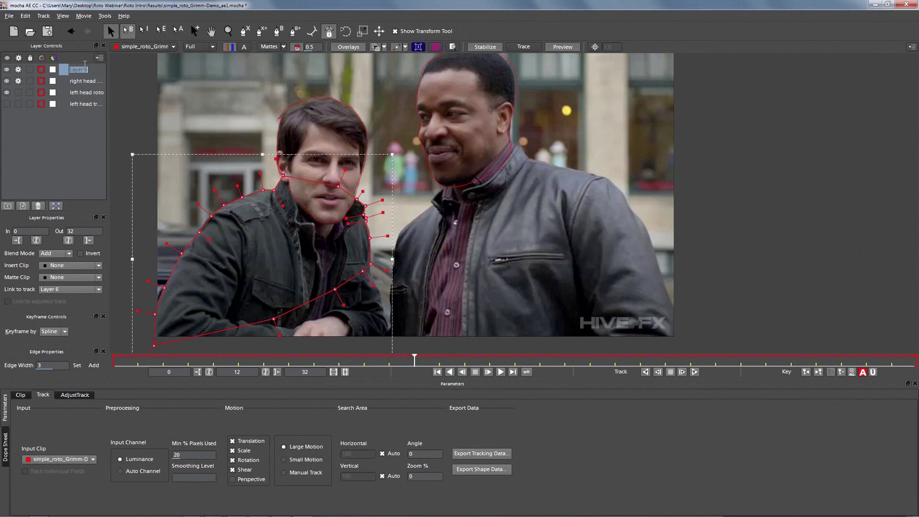
pyautogui.write('left body')
pyautogui.press('Return')
# Turn off tracking for the right head layer and lock all three head layers.
pyautogui.click(19, 83)
pyautogui.click(30, 82)
pyautogui.click(30, 93)
pyautogui.click(30, 104)
# Track the left body layer backward from frame 12 to the start and forward to the end of the clip.
pyautogui.click(80, 69)
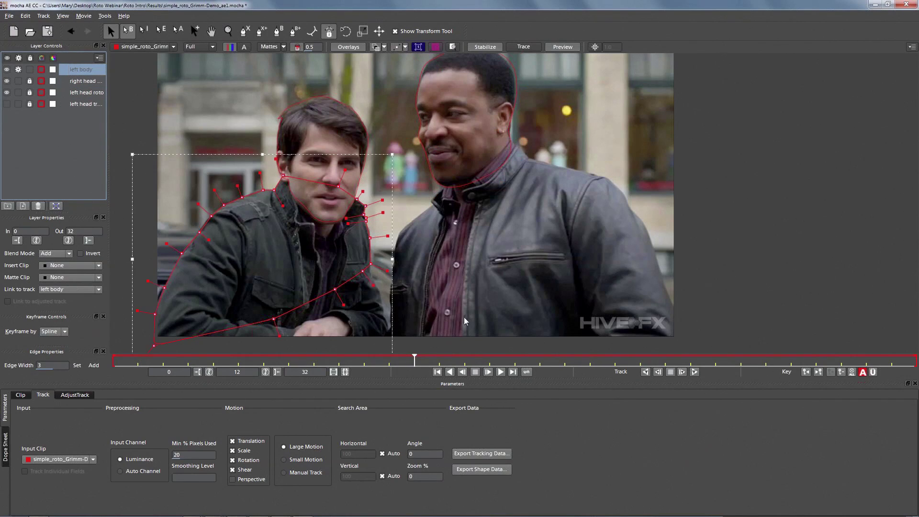
pyautogui.click(646, 372)
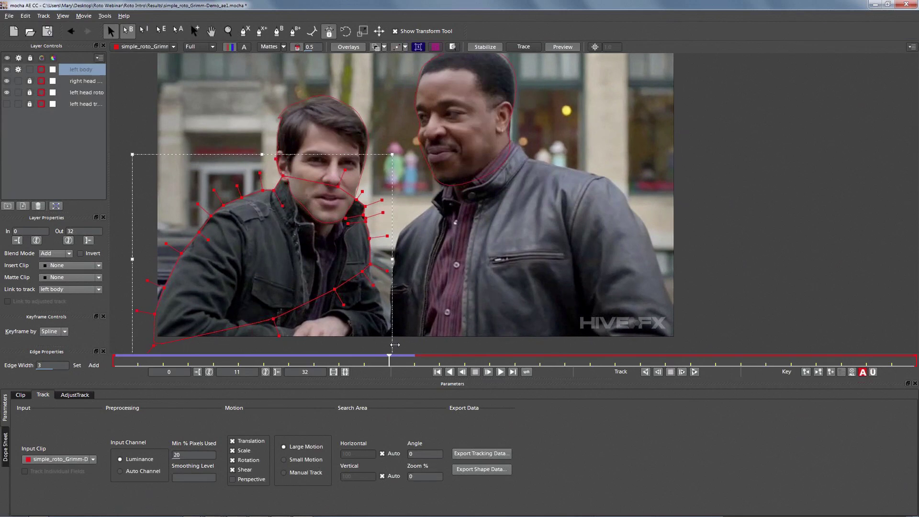
pyautogui.click(694, 372)
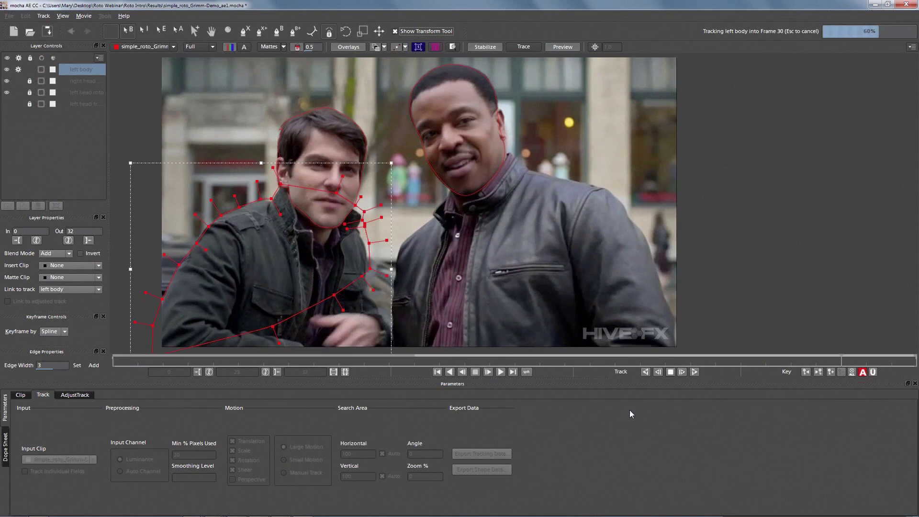
pyautogui.moveTo(915, 360); pyautogui.dragTo(198, 249)
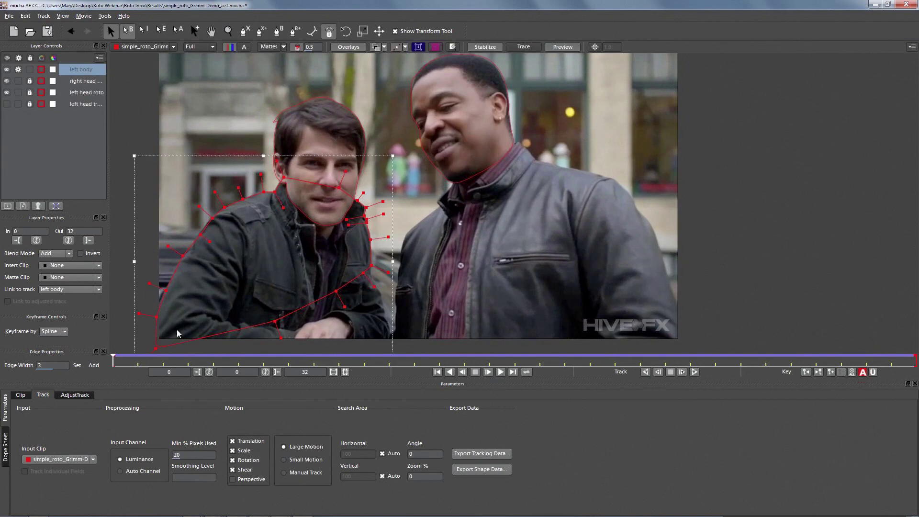
pyautogui.moveTo(340, 260)
pyautogui.mouseDown()
pyautogui.moveTo(375, 298)
pyautogui.moveTo(377, 345)
pyautogui.mouseUp()
pyautogui.hotkey('ctrl', 'z')
# At frame 12, pull the left body spline's lower edge points down below the bottom of the image.
pyautogui.click(414, 360)
pyautogui.moveTo(362, 272); pyautogui.dragTo(369, 350)
pyautogui.moveTo(335, 290); pyautogui.dragTo(321, 350)
pyautogui.moveTo(271, 321); pyautogui.dragTo(263, 361)
# At frame 0, smooth the left body spline's selected points and refit its neck, collar and shoulder points to the jacket.
pyautogui.moveTo(414, 360); pyautogui.dragTo(111, 327)
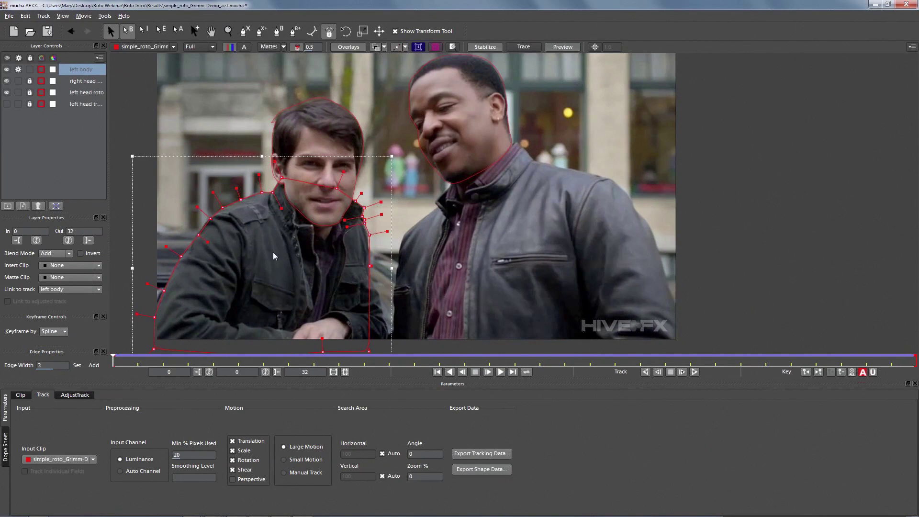
pyautogui.moveTo(152, 166); pyautogui.dragTo(323, 359)
pyautogui.moveTo(381, 202); pyautogui.dragTo(385, 200)
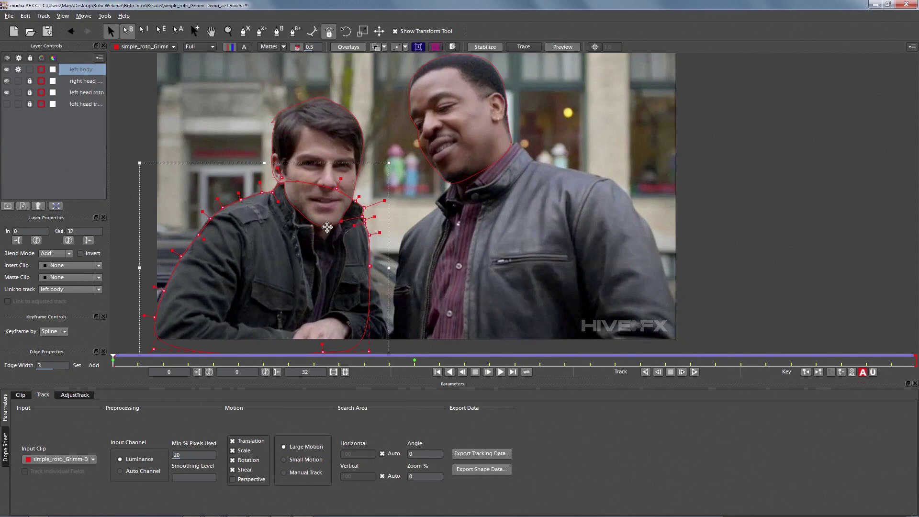
pyautogui.moveTo(278, 202); pyautogui.dragTo(283, 211)
pyautogui.moveTo(277, 168); pyautogui.dragTo(260, 190)
pyautogui.moveTo(198, 235); pyautogui.dragTo(211, 218)
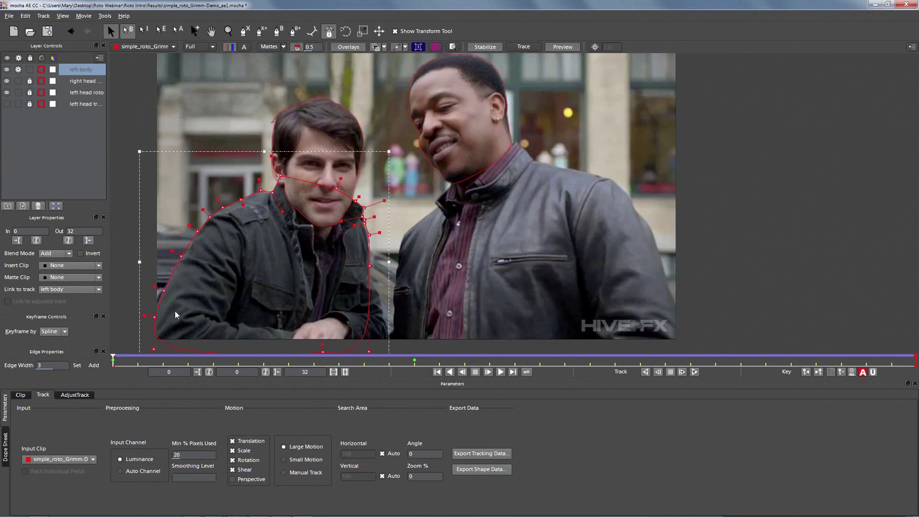
# Delete the left body spline's keyframe at frame 12.
pyautogui.press('x')
pyautogui.moveTo(228, 296); pyautogui.dragTo(224, 243)
pyautogui.press('s')
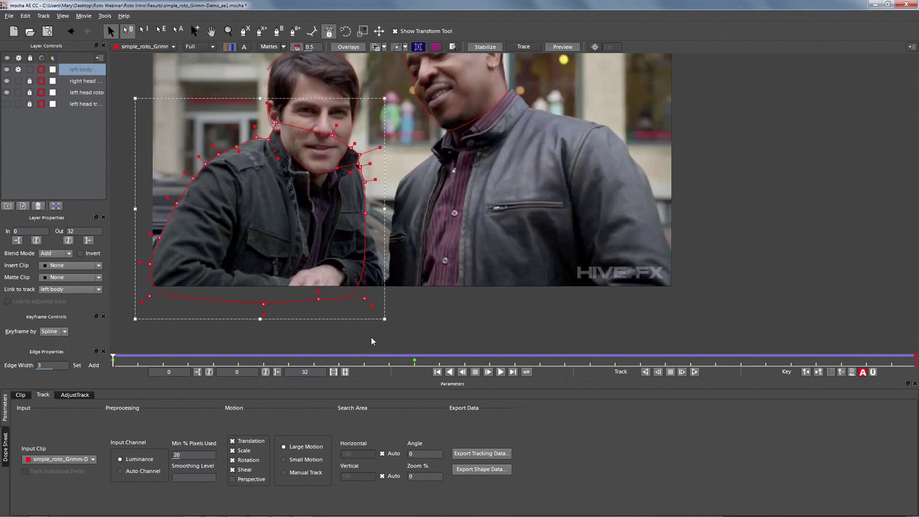
pyautogui.moveTo(114, 358); pyautogui.dragTo(406, 358)
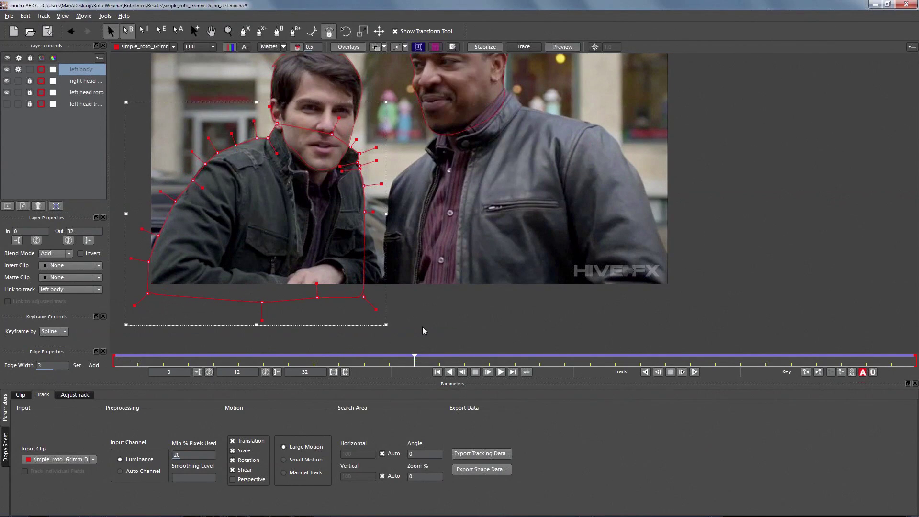
pyautogui.click(841, 372)
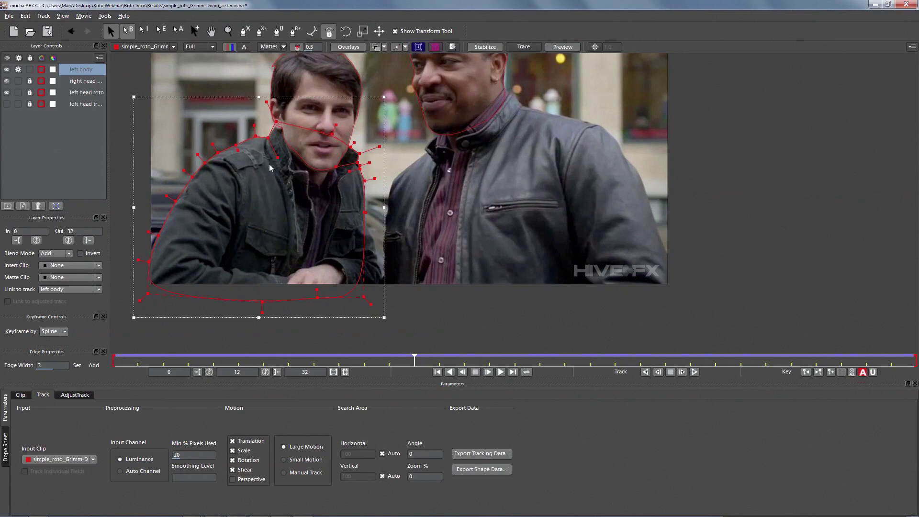
# At frame 12, refit the left body spline's torso side, collar, neck and outer arm points to the jacket edge.
pyautogui.moveTo(365, 212); pyautogui.dragTo(358, 215)
pyautogui.moveTo(359, 171); pyautogui.dragTo(359, 170)
pyautogui.moveTo(276, 121); pyautogui.dragTo(278, 122)
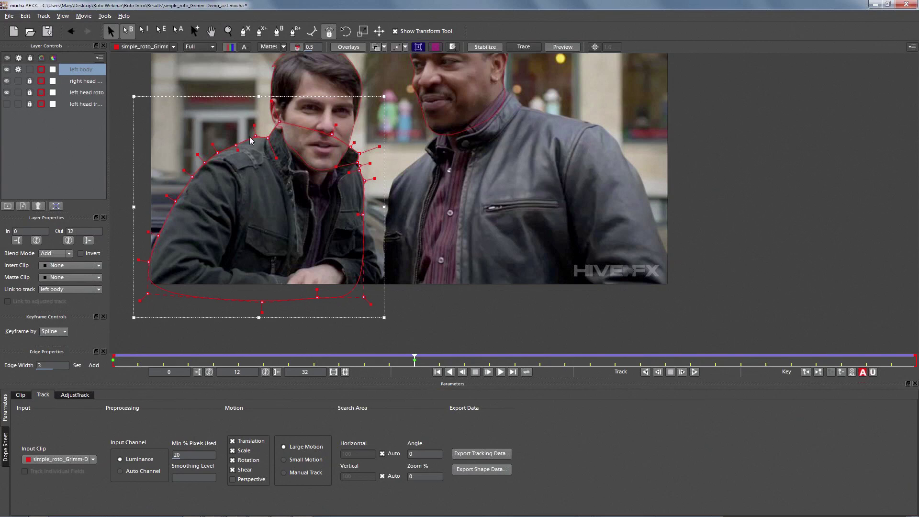
pyautogui.moveTo(175, 201); pyautogui.dragTo(185, 188)
pyautogui.moveTo(159, 234); pyautogui.dragTo(157, 230)
pyautogui.moveTo(149, 262); pyautogui.dragTo(148, 261)
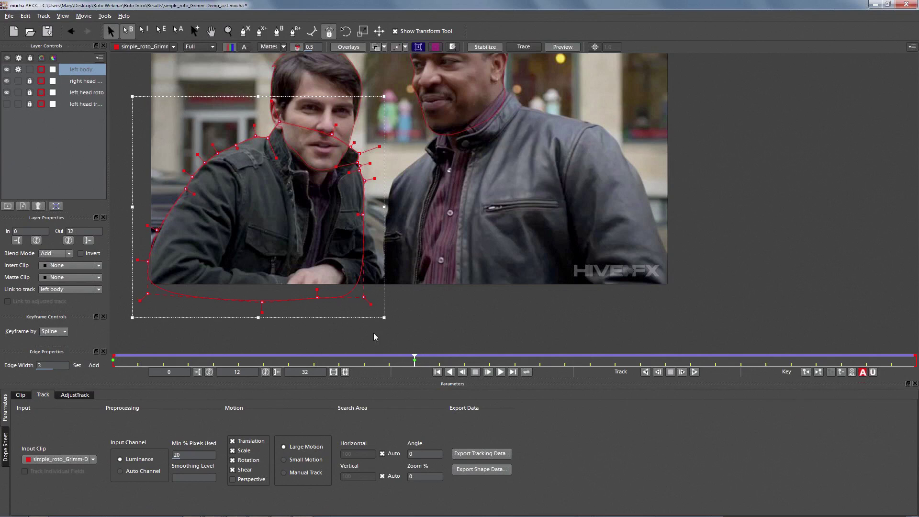
# At frame 5, adjust the left body spline's points along the far collar and the torso side to the jacket edge.
pyautogui.moveTo(415, 358); pyautogui.dragTo(239, 354)
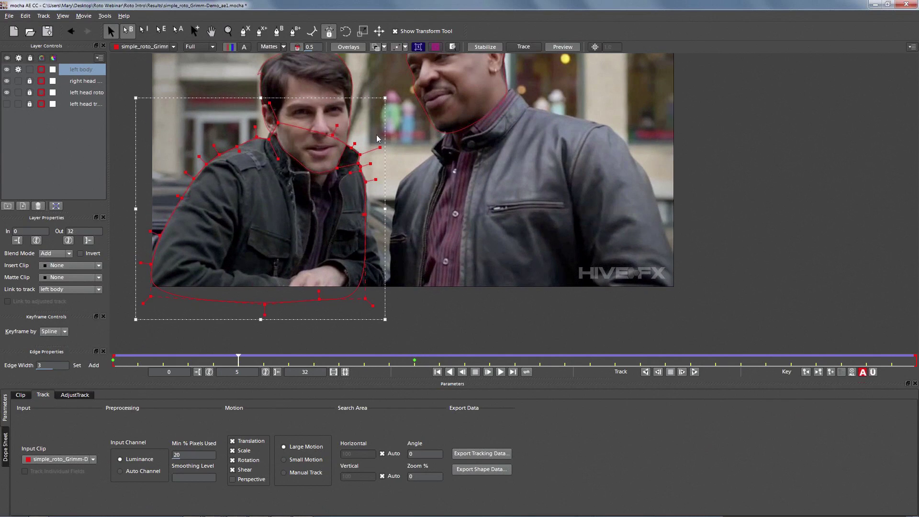
pyautogui.moveTo(376, 134); pyautogui.dragTo(329, 194)
pyautogui.moveTo(362, 167); pyautogui.dragTo(364, 164)
pyautogui.hotkey('ctrl', 'a')
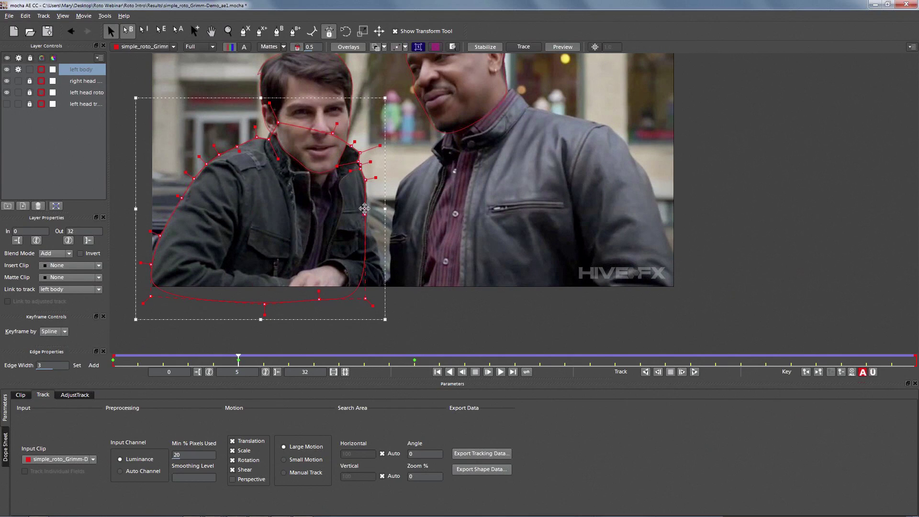
pyautogui.moveTo(366, 201); pyautogui.dragTo(367, 218)
pyautogui.moveTo(366, 181); pyautogui.dragTo(367, 184)
# Check the neighbouring frames and, at frame 5, move the left body spline's neck point below the ear outward.
pyautogui.moveTo(239, 359); pyautogui.dragTo(200, 359)
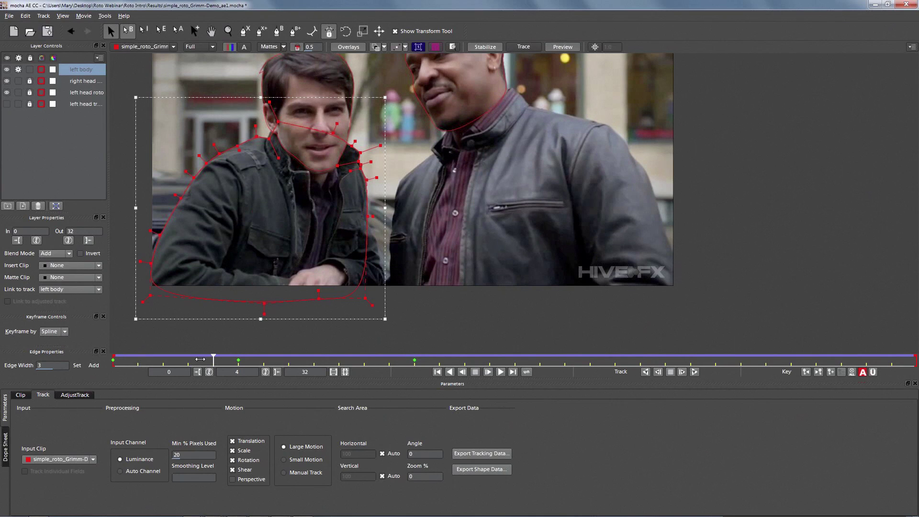
pyautogui.moveTo(200, 359); pyautogui.dragTo(238, 297)
pyautogui.moveTo(278, 122); pyautogui.dragTo(268, 140)
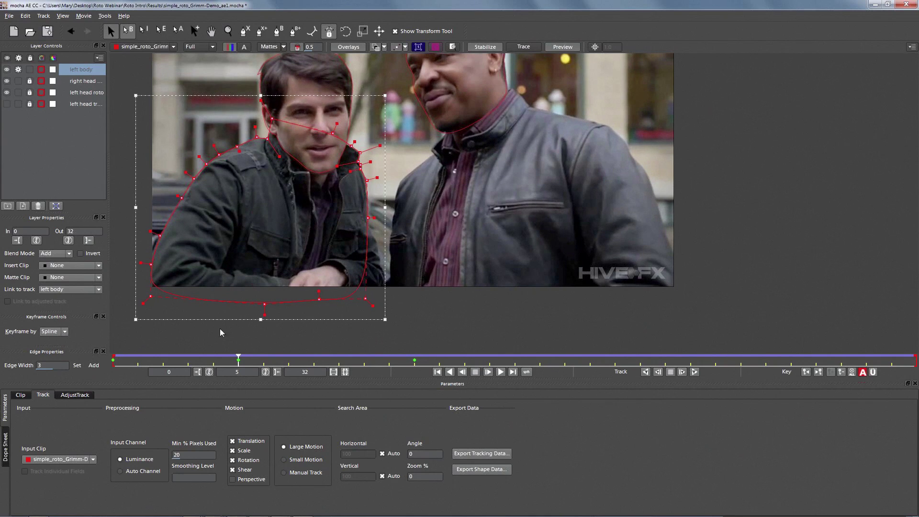
# At frame 32, refit the left body spline's far collar, torso side and bottom corner points to the jacket edge.
pyautogui.moveTo(238, 360); pyautogui.dragTo(916, 347)
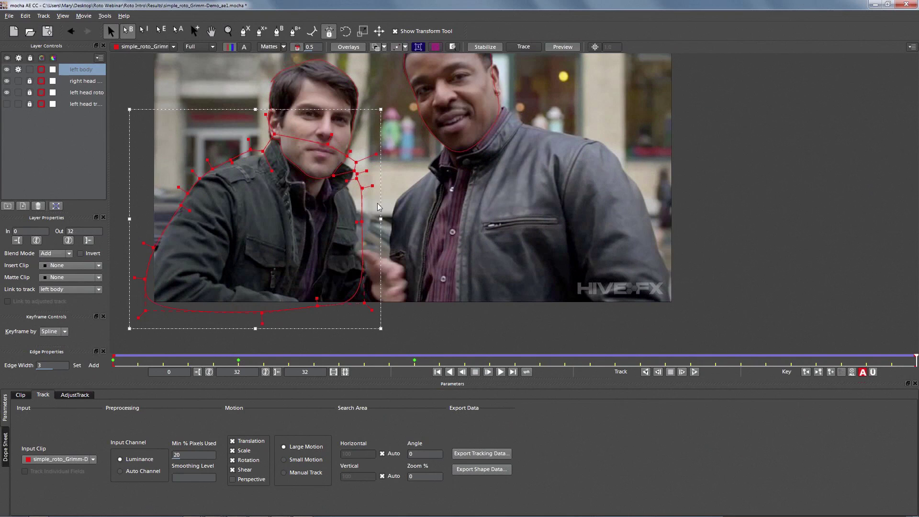
pyautogui.moveTo(386, 202); pyautogui.dragTo(358, 222)
pyautogui.click(355, 182)
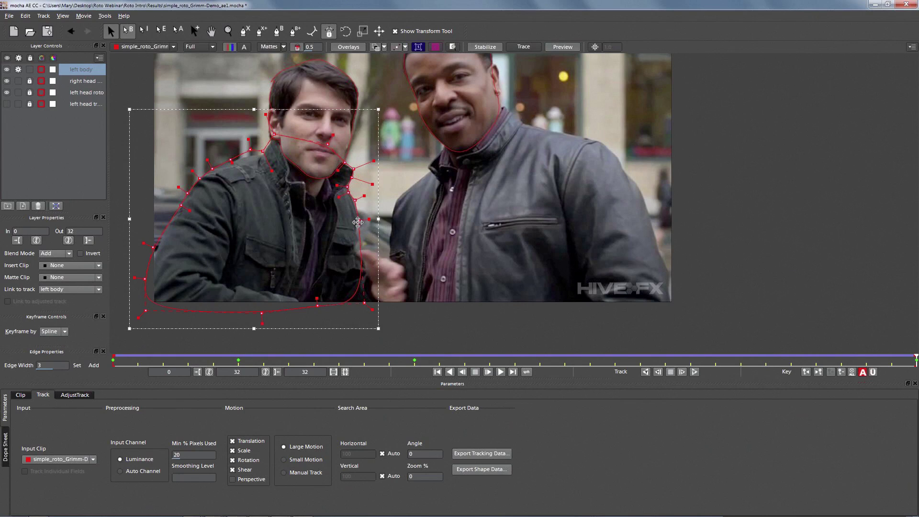
pyautogui.moveTo(365, 303); pyautogui.dragTo(314, 318)
# At frame 24, adjust the left body spline's far collar and upper torso side points to the jacket edge.
pyautogui.moveTo(914, 364); pyautogui.dragTo(713, 358)
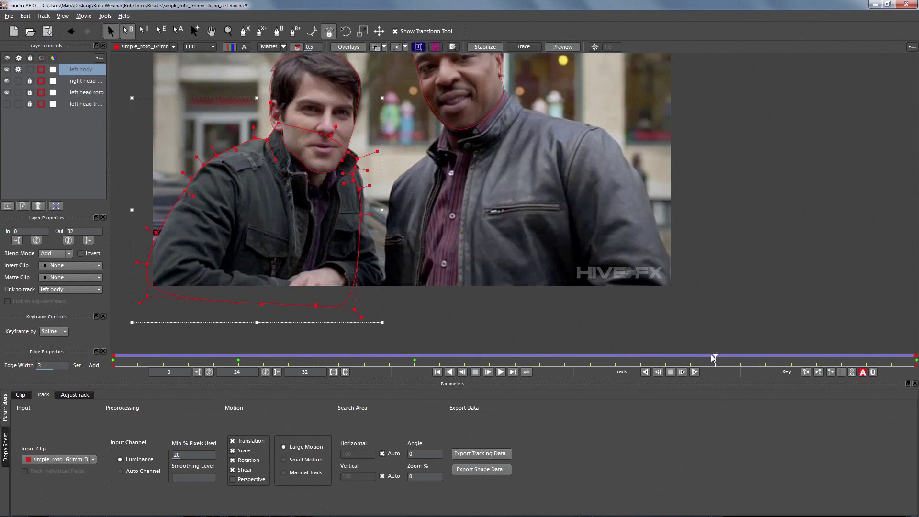
pyautogui.moveTo(335, 196); pyautogui.dragTo(385, 139)
pyautogui.click(360, 164)
pyautogui.moveTo(355, 171); pyautogui.dragTo(364, 179)
pyautogui.moveTo(361, 215); pyautogui.dragTo(365, 216)
# At frame 28, move the left body spline's far collar and torso side points onto the jacket edge.
pyautogui.moveTo(716, 358); pyautogui.dragTo(806, 347)
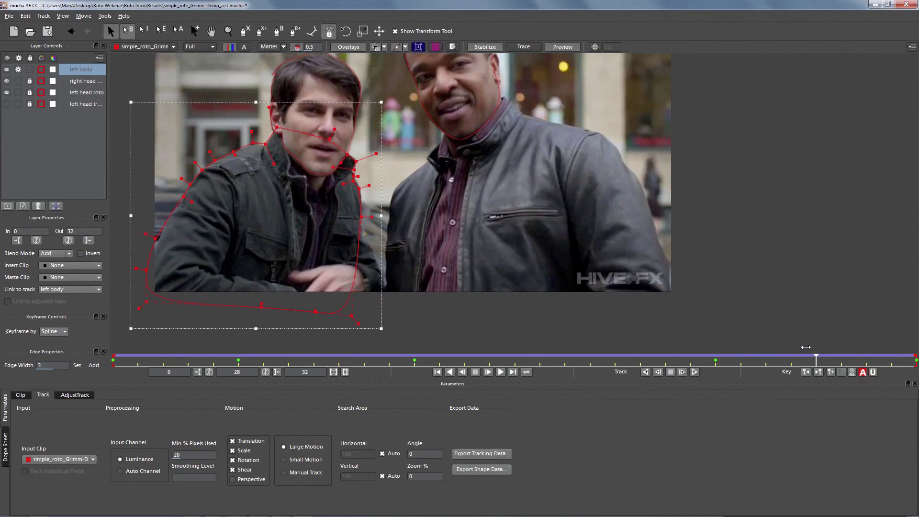
pyautogui.moveTo(383, 219); pyautogui.dragTo(353, 178)
pyautogui.hotkey('ctrl', 'a')
# Check the left body spline through the clip and lock the left body layer.
pyautogui.click(850, 362)
pyautogui.moveTo(850, 362); pyautogui.dragTo(24, 76)
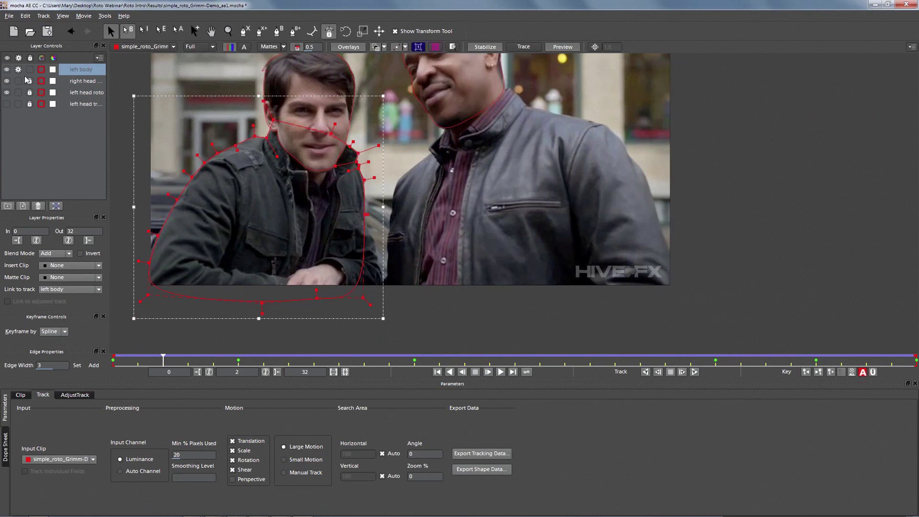
pyautogui.click(29, 69)
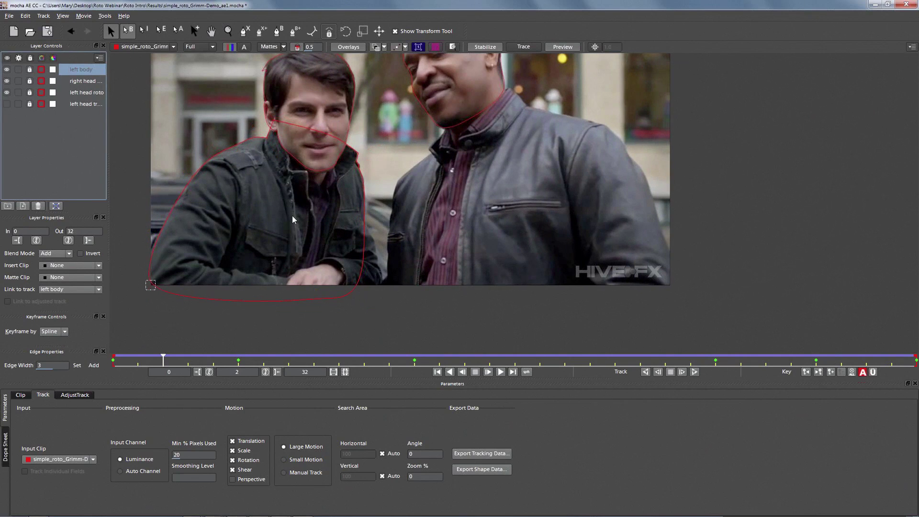
# At frame 32, draw a loose closed X-spline around the left man's raised hand on a new layer.
pyautogui.moveTo(161, 362); pyautogui.dragTo(916, 356)
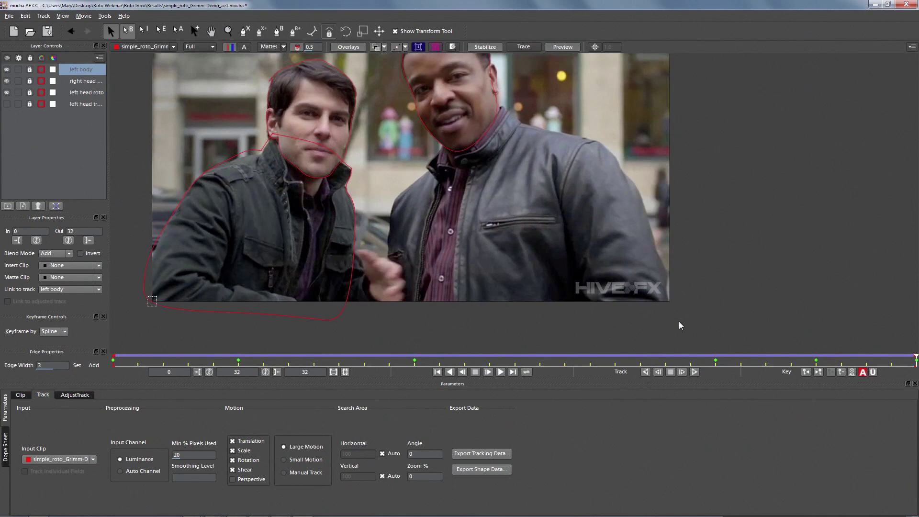
pyautogui.click(245, 32)
pyautogui.click(401, 307)
pyautogui.click(410, 294)
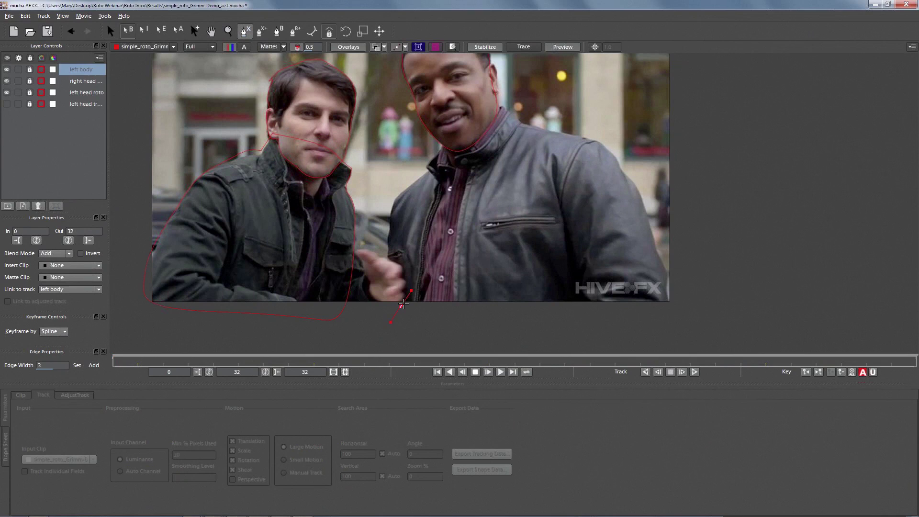
pyautogui.click(410, 273)
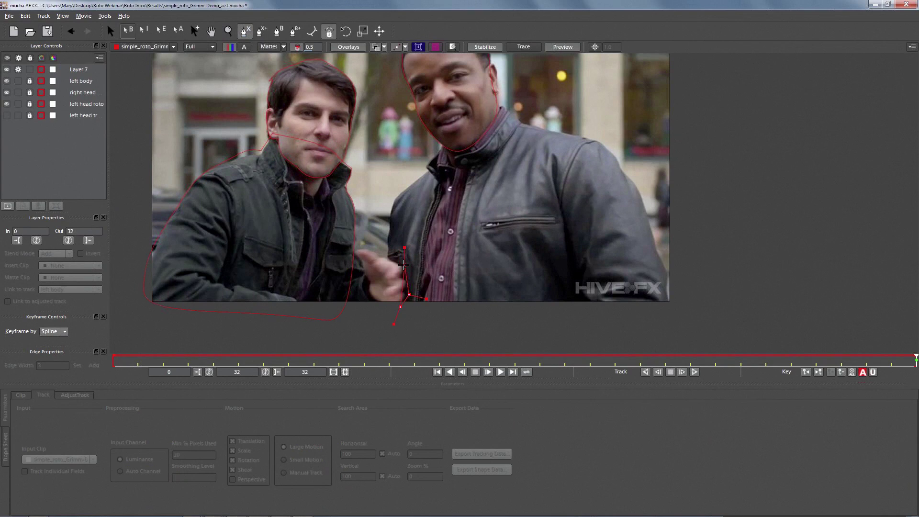
pyautogui.click(420, 255)
pyautogui.click(387, 235)
pyautogui.click(380, 251)
pyautogui.click(356, 244)
pyautogui.click(351, 228)
pyautogui.click(329, 259)
pyautogui.click(348, 260)
pyautogui.click(354, 298)
pyautogui.rightClick(373, 318)
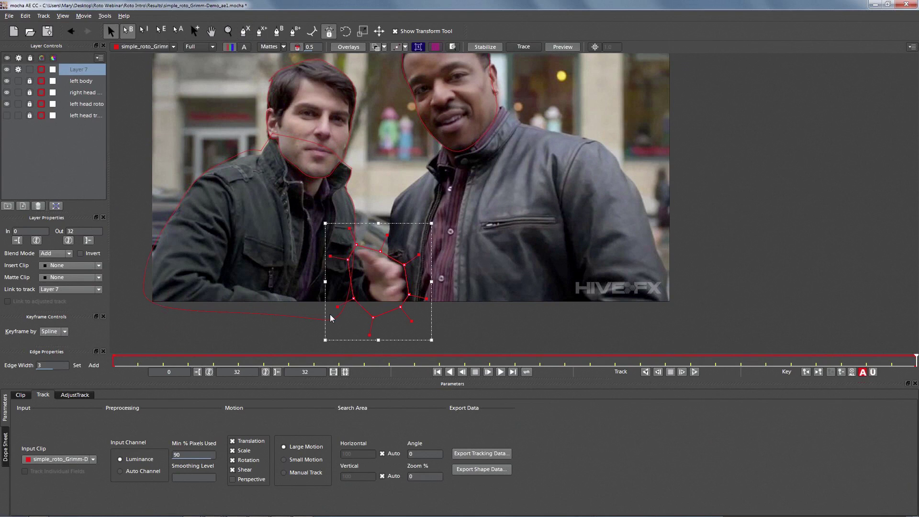
# Turn off Shear and track the new hand layer backwards from frame 32 to frame 0.
pyautogui.click(233, 471)
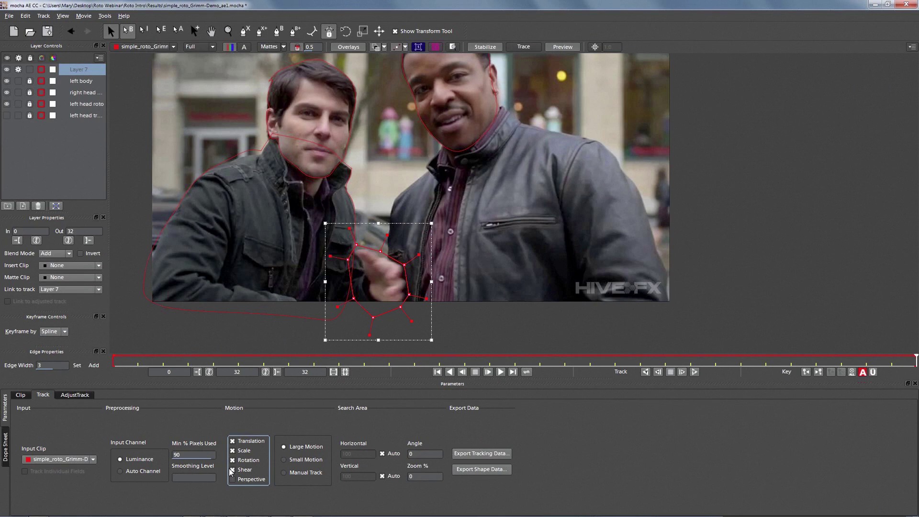
pyautogui.click(646, 372)
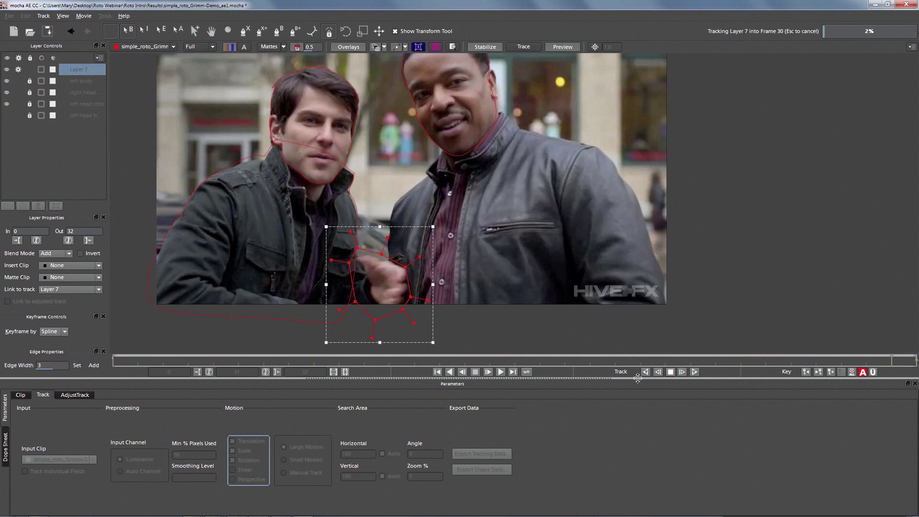
pyautogui.click(671, 372)
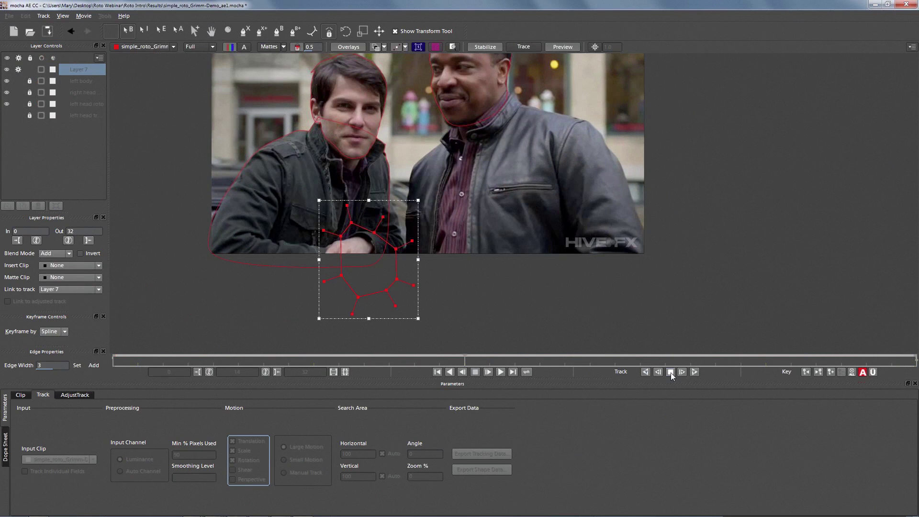
pyautogui.click(645, 373)
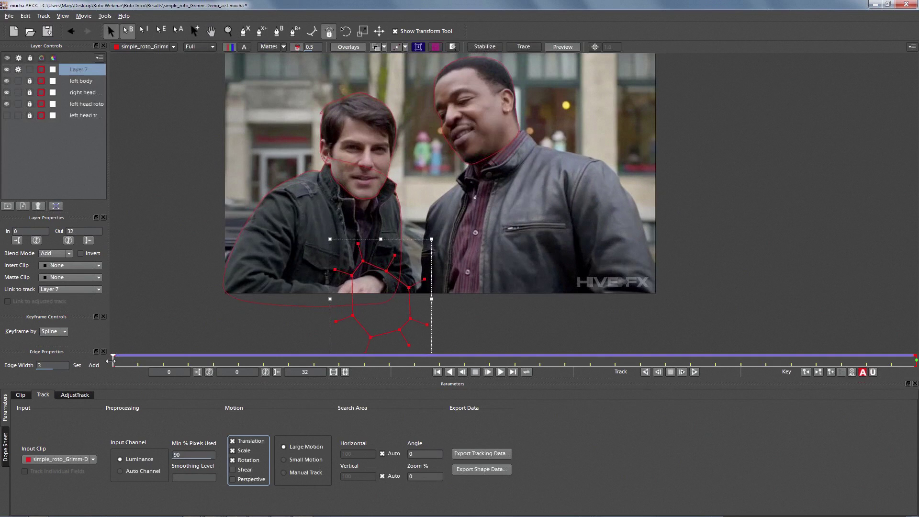
# Review the hand track, rename its layer "hand rough track", and lock and hide it.
pyautogui.moveTo(113, 360); pyautogui.dragTo(858, 349)
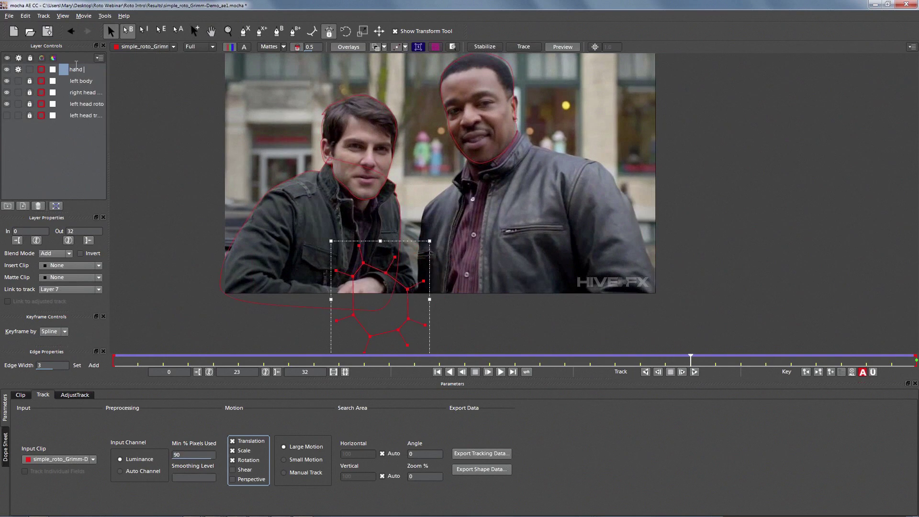
pyautogui.write('rough track')
pyautogui.press('Return')
pyautogui.click(8, 71)
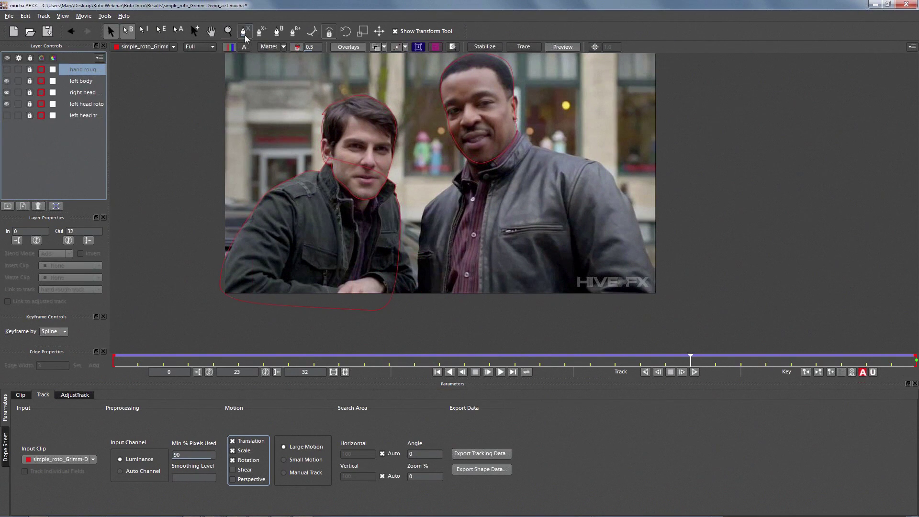
# At frame 32, draw a detailed closed X-spline tightly around the left man's hand on a new layer.
pyautogui.click(228, 31)
pyautogui.click(407, 225)
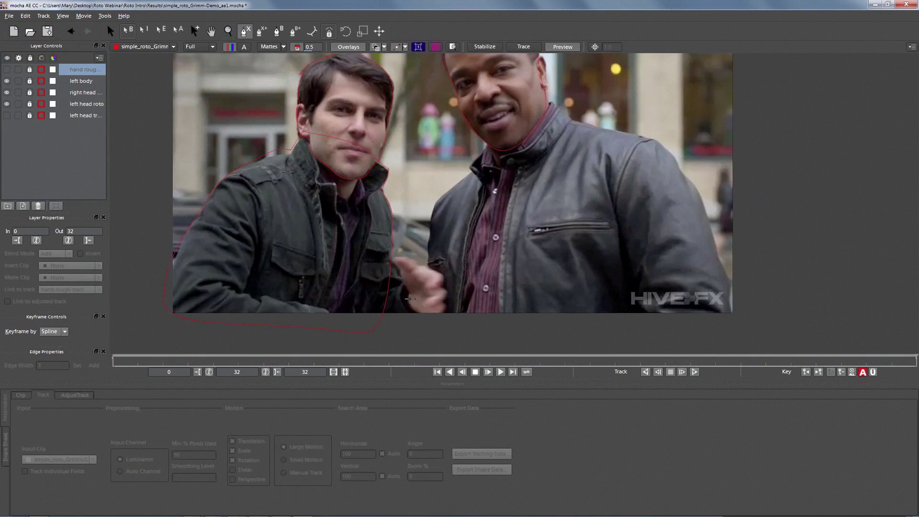
pyautogui.click(409, 294)
pyautogui.click(405, 285)
pyautogui.click(402, 272)
pyautogui.click(393, 259)
pyautogui.click(405, 256)
pyautogui.click(420, 264)
pyautogui.click(435, 269)
pyautogui.click(444, 277)
pyautogui.click(443, 287)
pyautogui.click(448, 291)
pyautogui.click(444, 301)
pyautogui.click(447, 307)
pyautogui.click(441, 315)
pyautogui.click(417, 318)
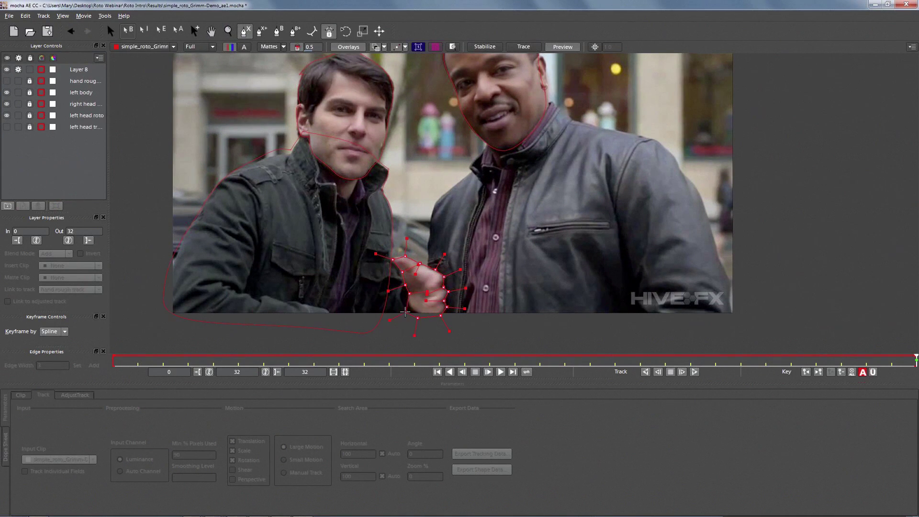
pyautogui.rightClick(406, 309)
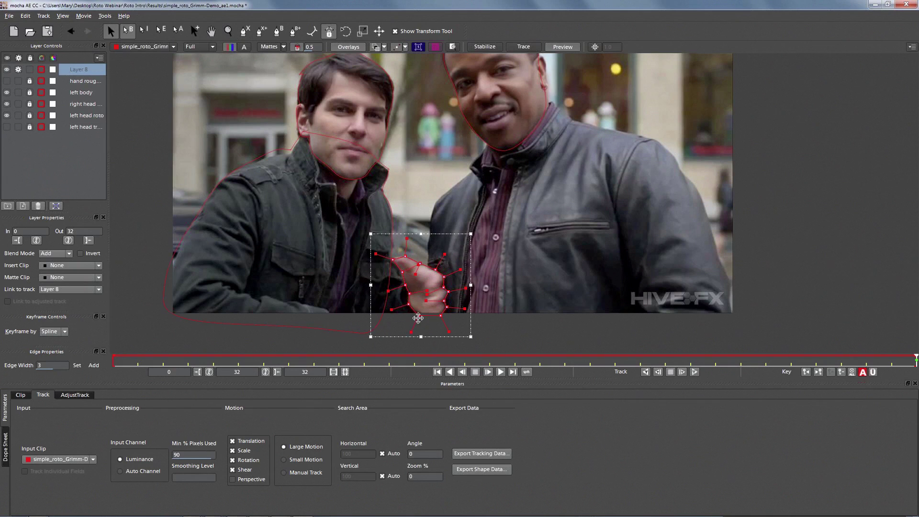
# At frame 32, refine the detailed hand spline's curvature and extend its point at the fingertip.
pyautogui.moveTo(356, 233); pyautogui.dragTo(530, 364)
pyautogui.moveTo(445, 254); pyautogui.dragTo(440, 257)
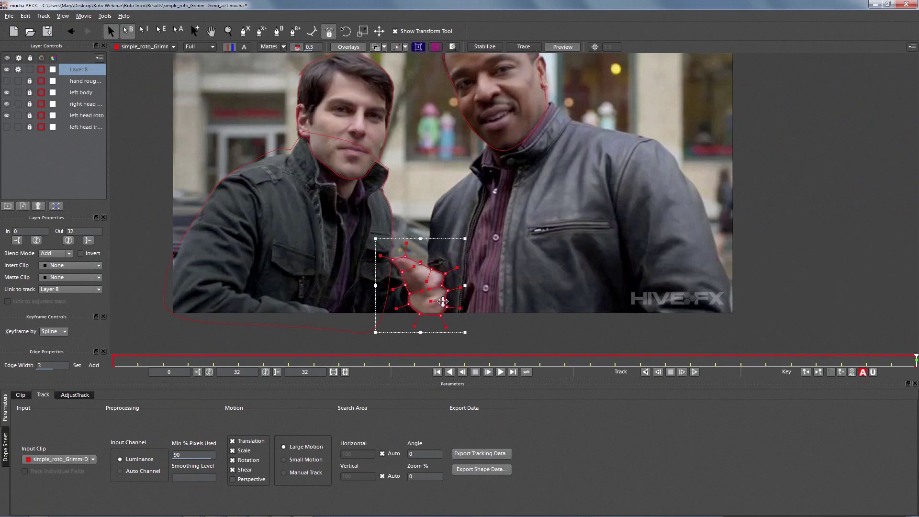
pyautogui.moveTo(392, 259); pyautogui.dragTo(388, 257)
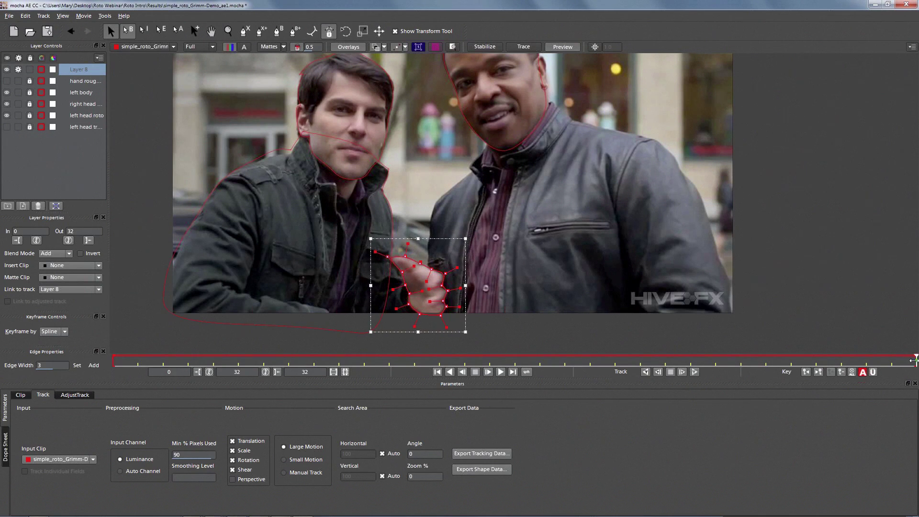
# At frame 30, shift the whole detailed hand spline onto the hand and reshape its fingertip, finger and wrist points.
pyautogui.moveTo(913, 360); pyautogui.dragTo(899, 361)
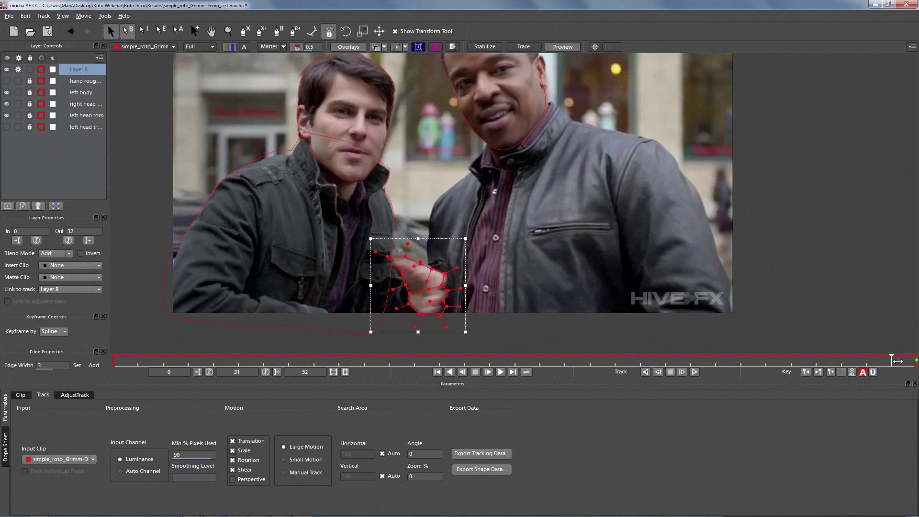
pyautogui.moveTo(898, 362); pyautogui.dragTo(866, 362)
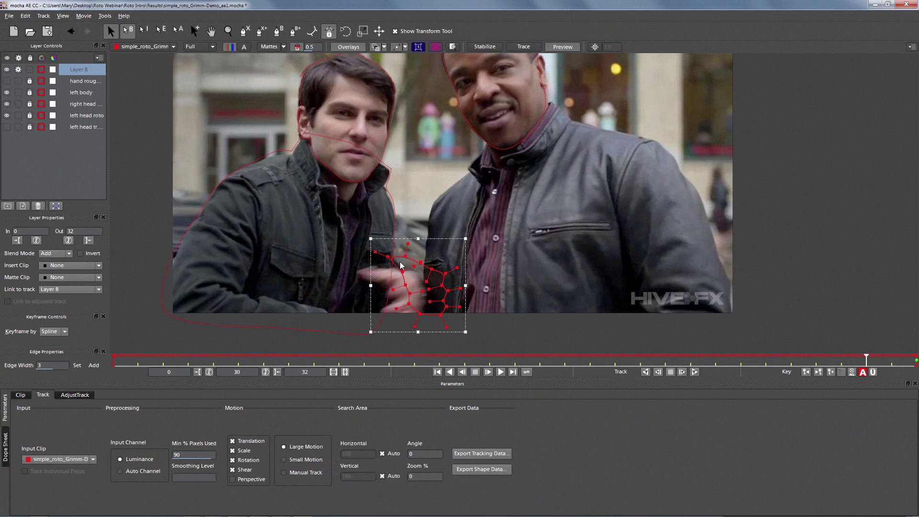
pyautogui.moveTo(446, 274); pyautogui.dragTo(423, 273)
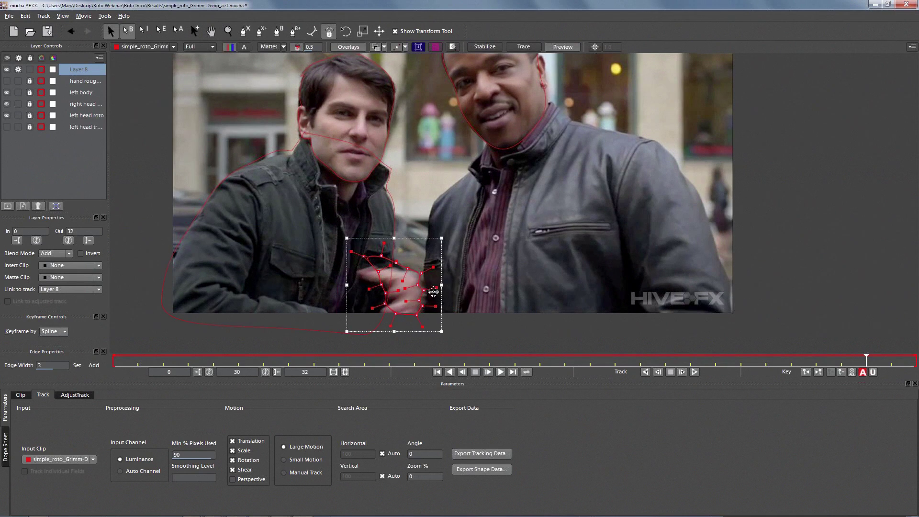
pyautogui.moveTo(410, 313); pyautogui.dragTo(427, 291)
pyautogui.click(473, 296)
pyautogui.moveTo(364, 257); pyautogui.dragTo(349, 275)
pyautogui.moveTo(381, 256); pyautogui.dragTo(374, 266)
pyautogui.moveTo(396, 263); pyautogui.dragTo(378, 316)
# At frame 28, move the detailed hand spline down onto the resting hand and refit its finger, knuckle and wrist points.
pyautogui.moveTo(868, 360); pyautogui.dragTo(811, 360)
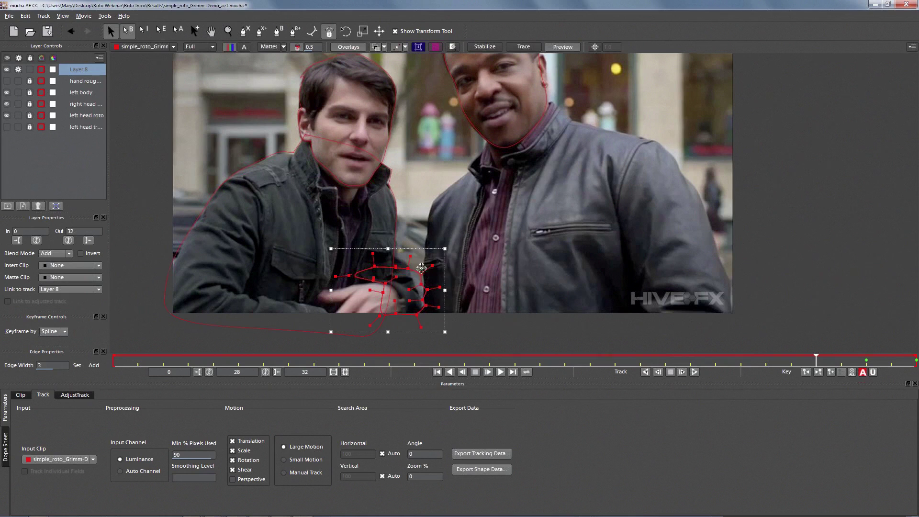
pyautogui.moveTo(447, 251); pyautogui.dragTo(384, 280)
pyautogui.moveTo(458, 337); pyautogui.dragTo(394, 283)
pyautogui.click(379, 286)
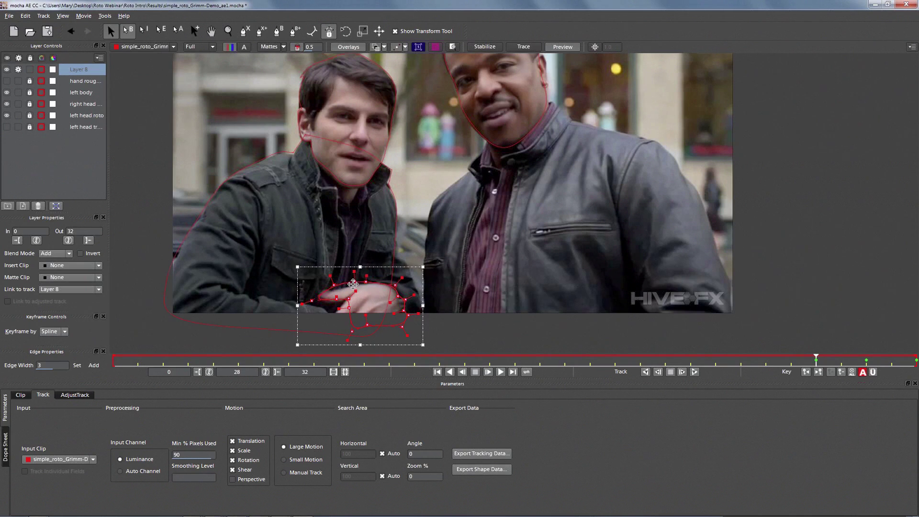
pyautogui.moveTo(337, 290); pyautogui.dragTo(403, 314)
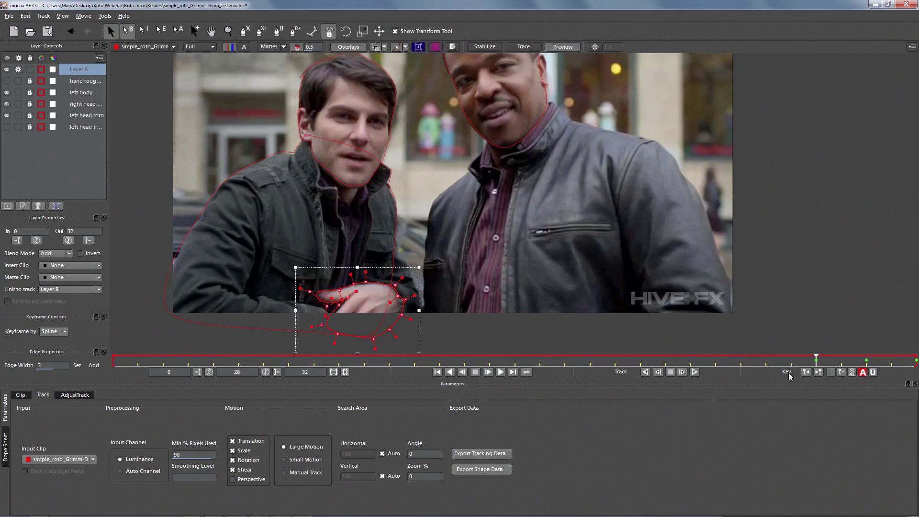
# At frame 29, adjust the detailed hand spline's fingertip, lower finger and wrist-side points to the hand's outline.
pyautogui.moveTo(816, 359); pyautogui.dragTo(851, 358)
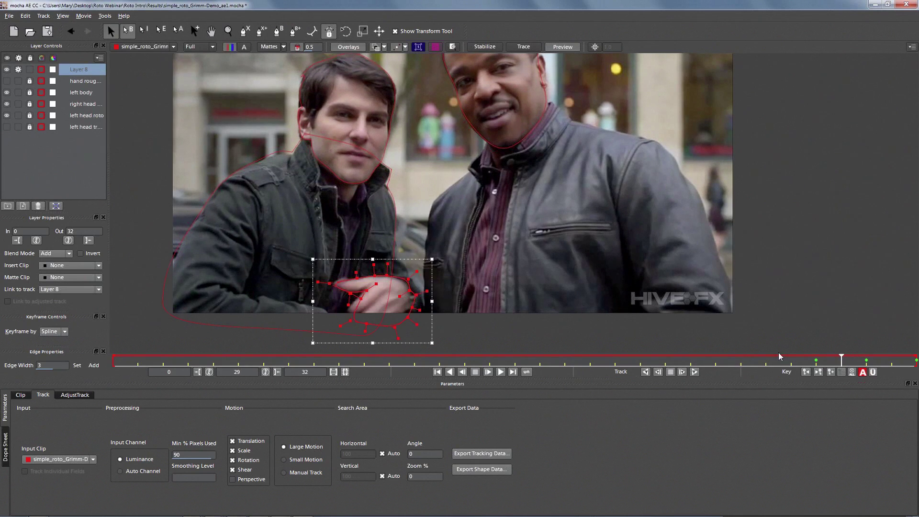
pyautogui.moveTo(329, 283); pyautogui.dragTo(328, 278)
pyautogui.moveTo(350, 319); pyautogui.dragTo(417, 295)
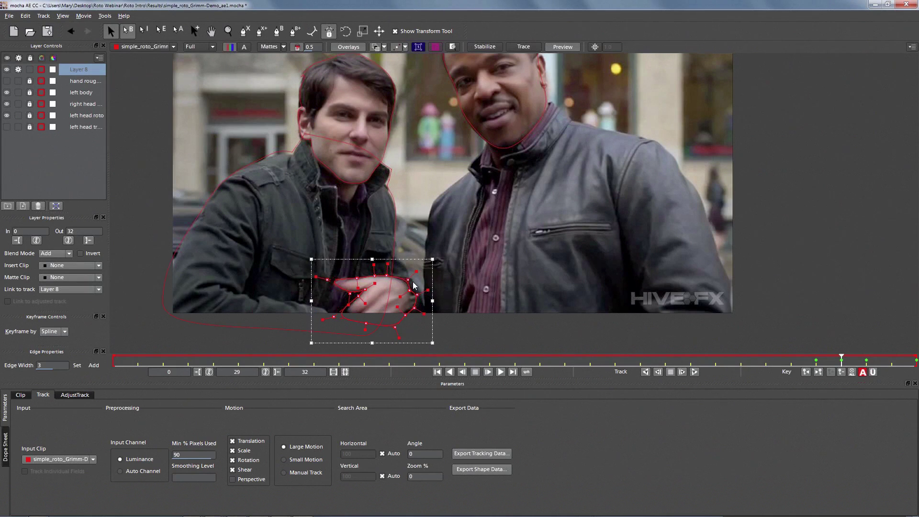
# At frame 31, shift the detailed hand spline onto the hand and refit its fingertip, outer edge and lower points.
pyautogui.moveTo(841, 359); pyautogui.dragTo(889, 358)
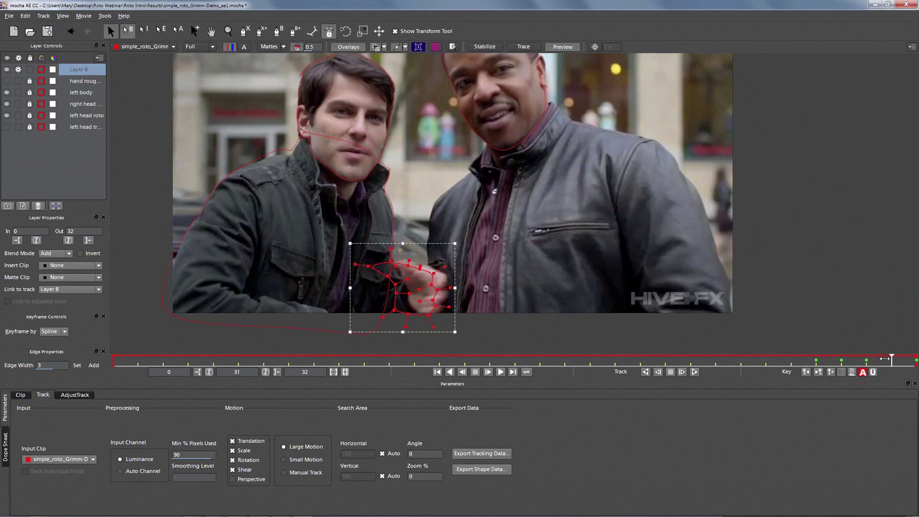
pyautogui.moveTo(435, 288); pyautogui.dragTo(451, 286)
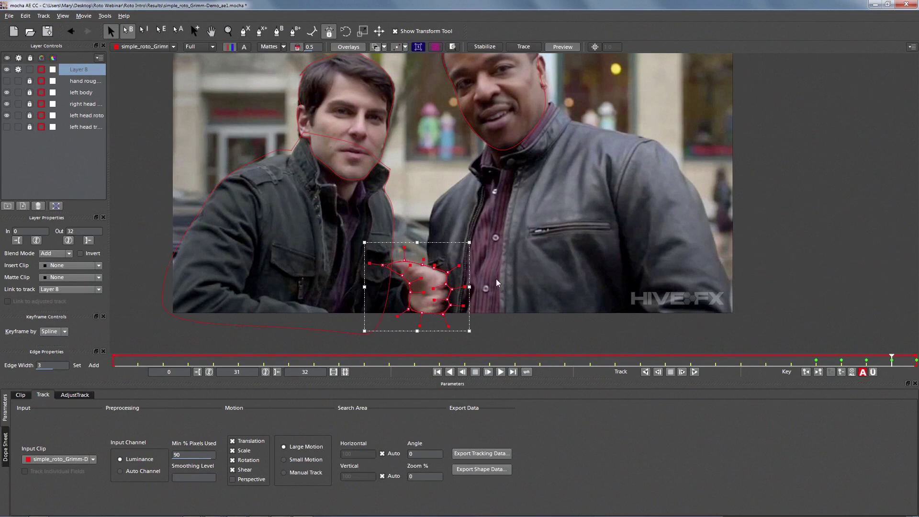
pyautogui.moveTo(383, 266); pyautogui.dragTo(387, 260)
pyautogui.moveTo(446, 273); pyautogui.dragTo(441, 317)
pyautogui.moveTo(422, 313); pyautogui.dragTo(408, 286)
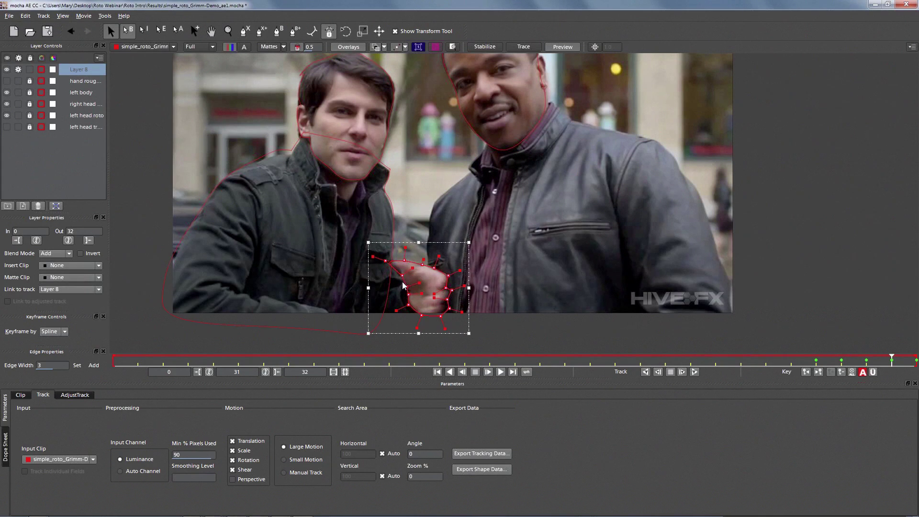
# At frames 25 and 27, shift the detailed hand spline onto the left man's resting hand.
pyautogui.moveTo(891, 360); pyautogui.dragTo(746, 355)
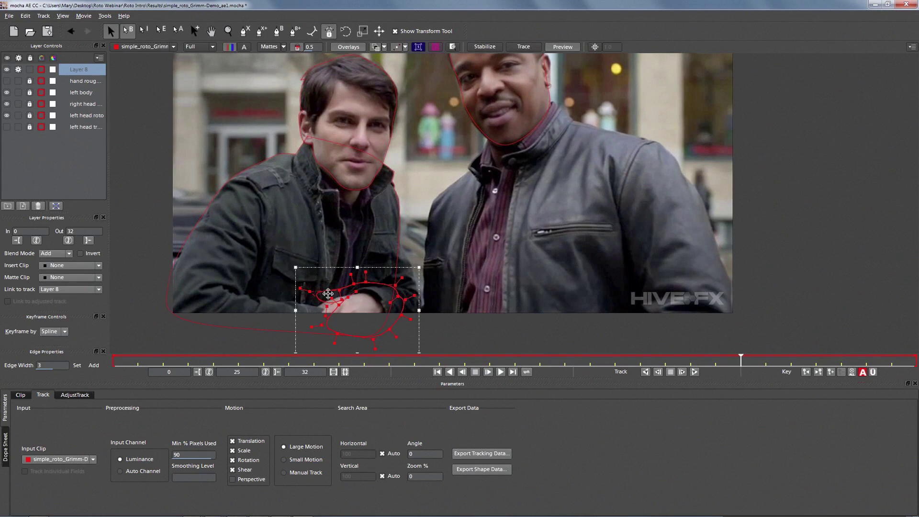
pyautogui.moveTo(395, 287); pyautogui.dragTo(392, 267)
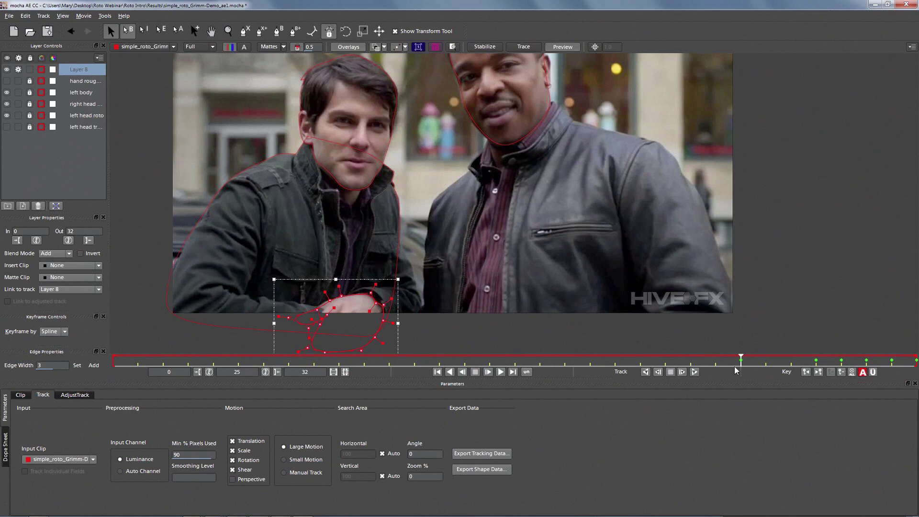
pyautogui.moveTo(752, 360); pyautogui.dragTo(784, 358)
pyautogui.moveTo(392, 295); pyautogui.dragTo(390, 298)
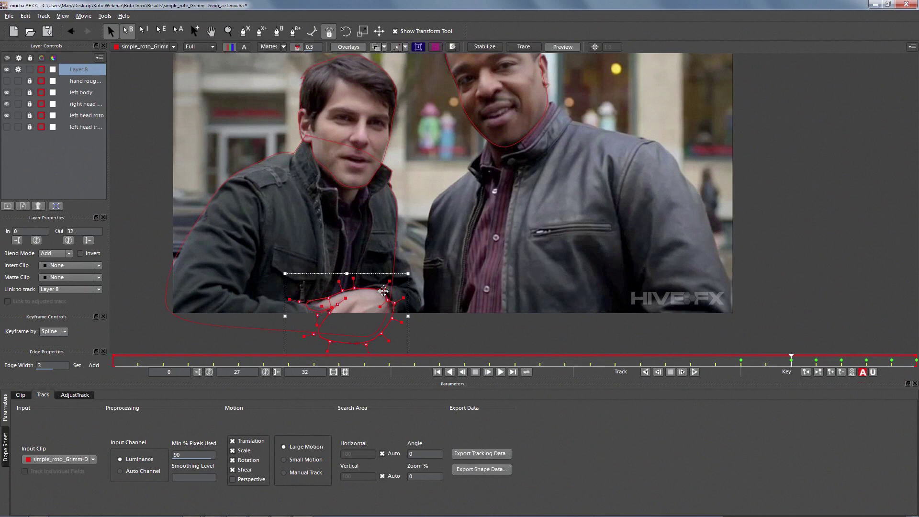
# At frame 27, draw a closed X-spline around the left man's forearm and elbow edge, and smooth the curve at all its points.
pyautogui.click(469, 293)
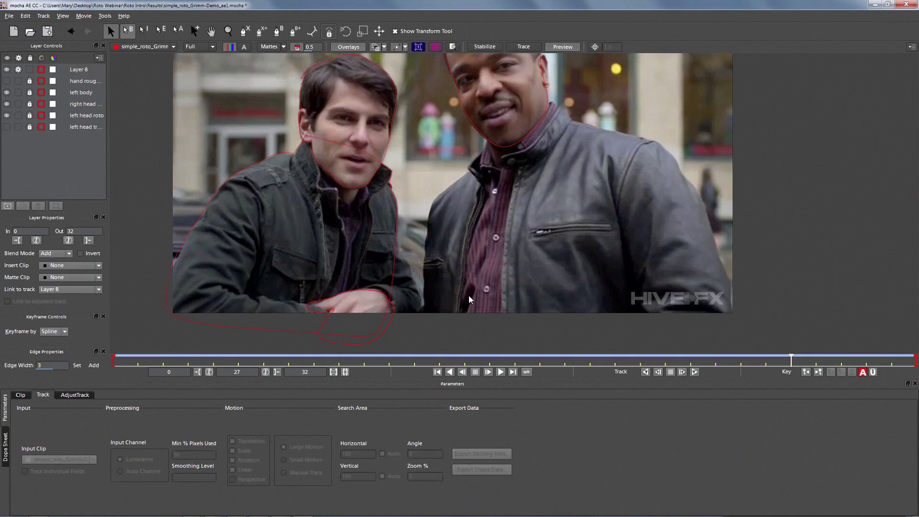
pyautogui.click(244, 33)
pyautogui.click(396, 230)
pyautogui.click(402, 255)
pyautogui.click(413, 265)
pyautogui.click(414, 283)
pyautogui.click(423, 302)
pyautogui.click(420, 316)
pyautogui.click(397, 332)
pyautogui.click(359, 338)
pyautogui.click(342, 316)
pyautogui.click(343, 267)
pyautogui.click(360, 238)
pyautogui.click(383, 222)
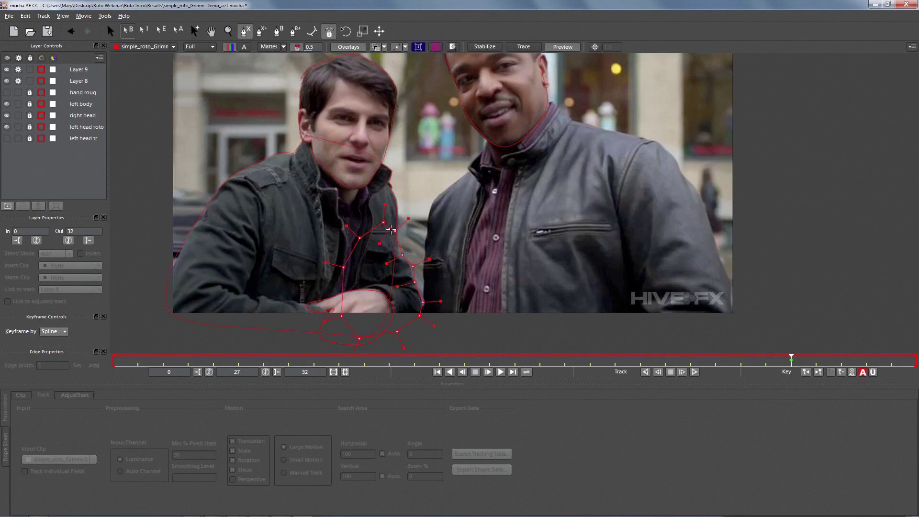
pyautogui.click(392, 230)
pyautogui.press('s')
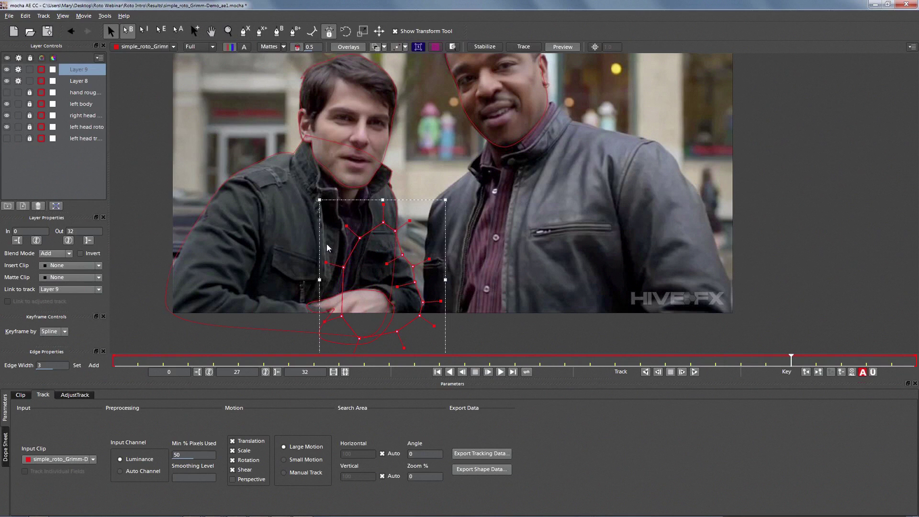
pyautogui.moveTo(409, 221); pyautogui.dragTo(406, 224)
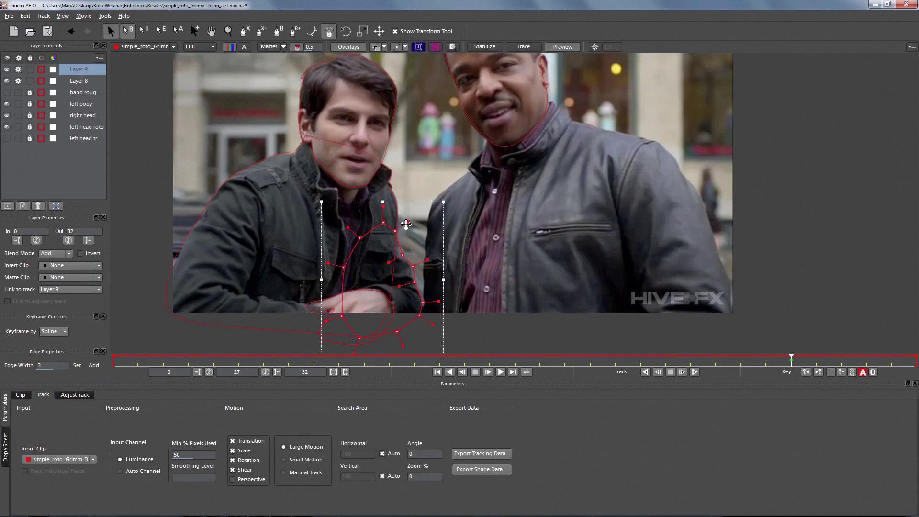
pyautogui.moveTo(406, 224); pyautogui.dragTo(402, 230)
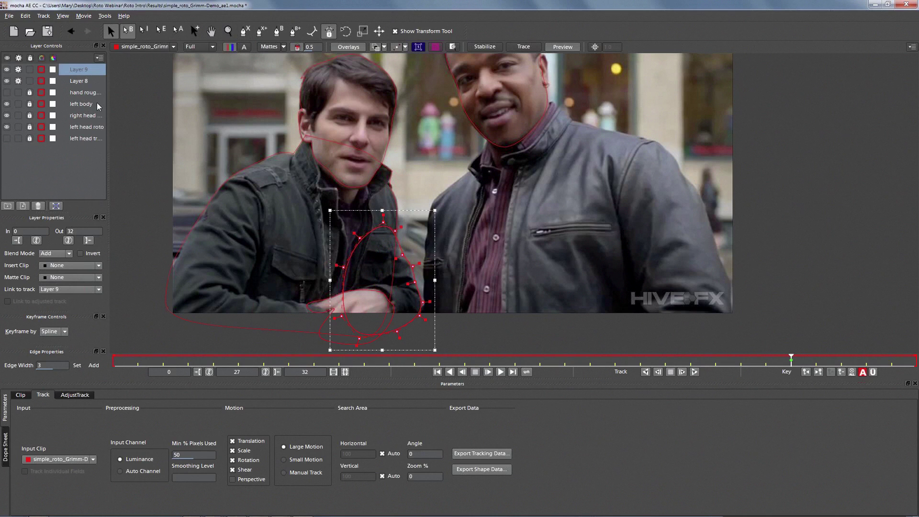
# Rename the detailed hand spline's layer "hand roto" and the new arm layer "right arm".
pyautogui.doubleClick(82, 81)
pyautogui.write('hand roto')
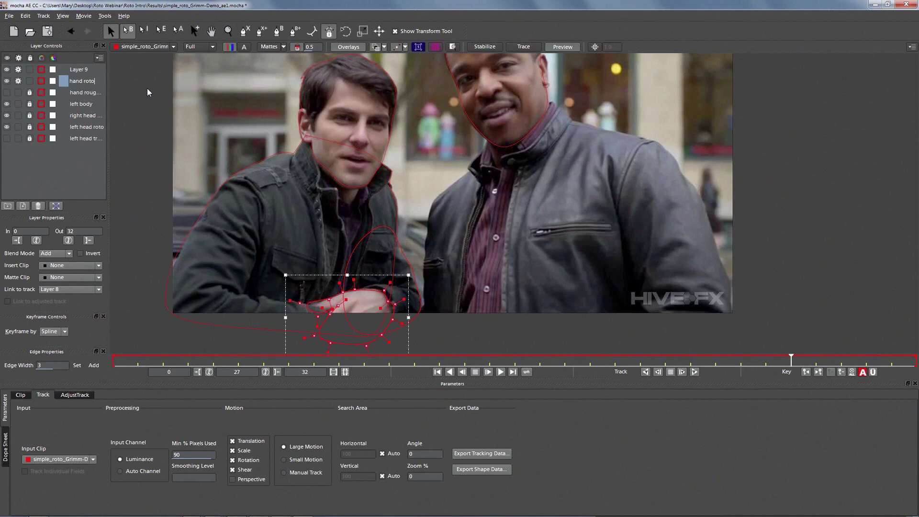
pyautogui.doubleClick(82, 70)
pyautogui.write('r')
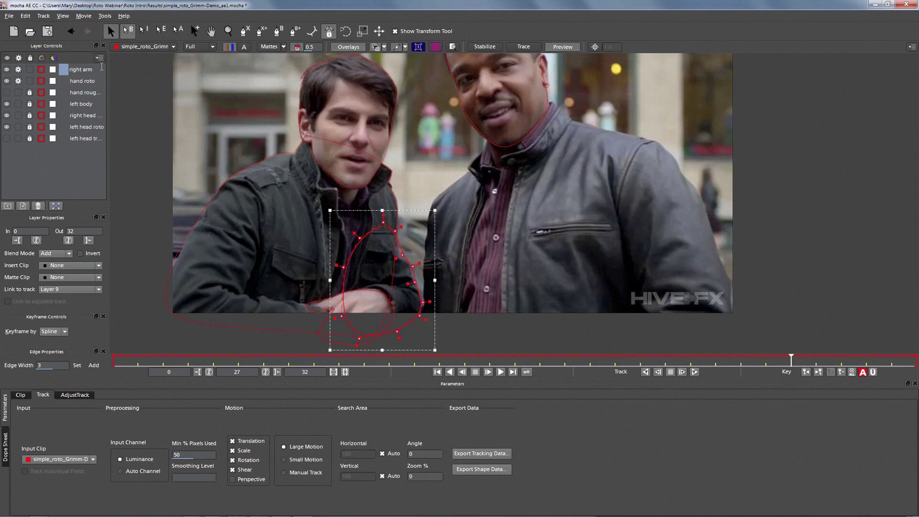
pyautogui.write('ight arm')
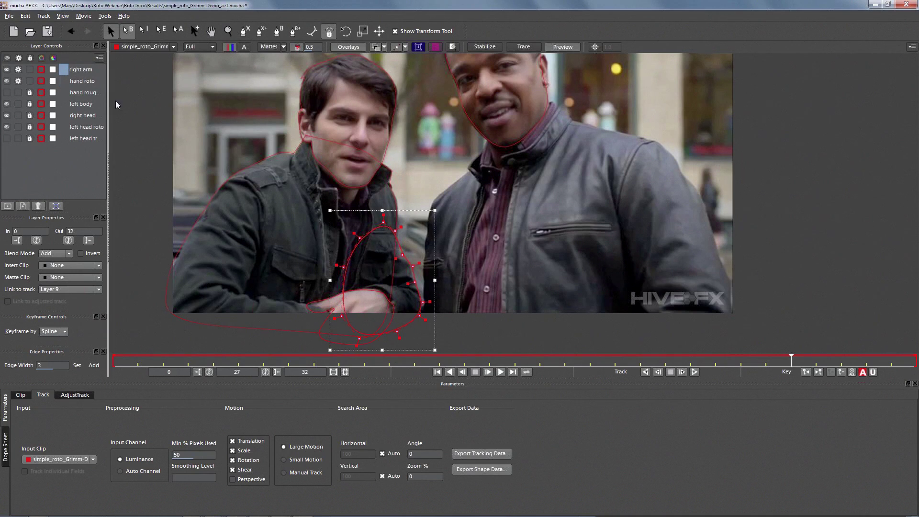
# Turn off track processing for hand roto and link the right arm layer to the left body track.
pyautogui.click(20, 82)
pyautogui.click(81, 69)
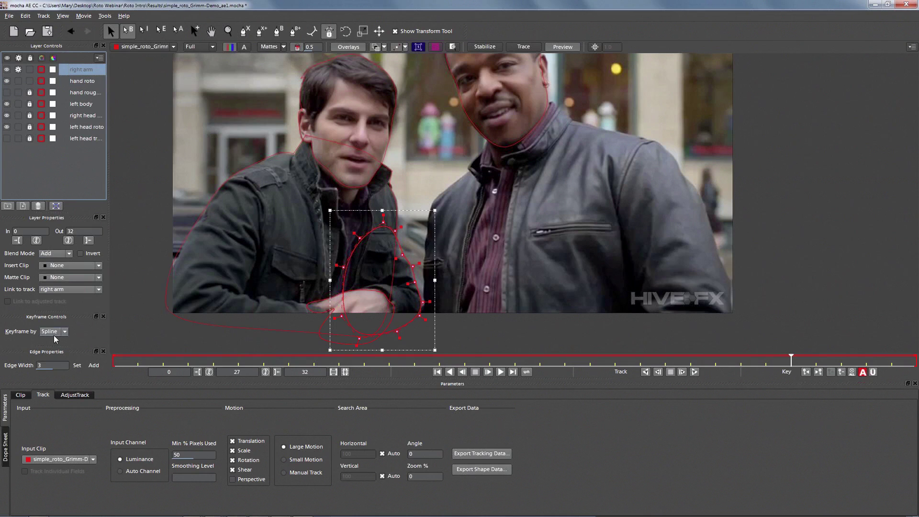
pyautogui.click(69, 289)
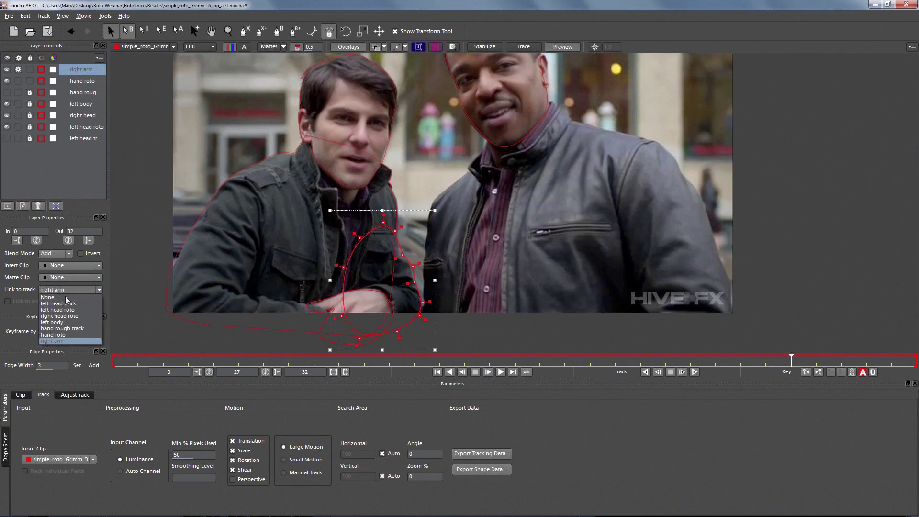
pyautogui.click(65, 322)
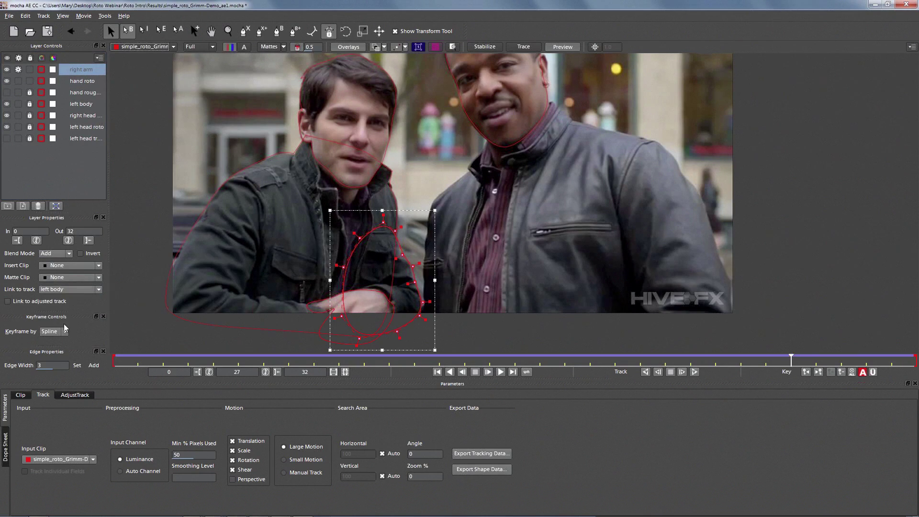
# Shift the right arm spline down to fit the arm at frame 32, and lock the right arm and hand roto layers at frame 0.
pyautogui.moveTo(790, 358); pyautogui.dragTo(908, 367)
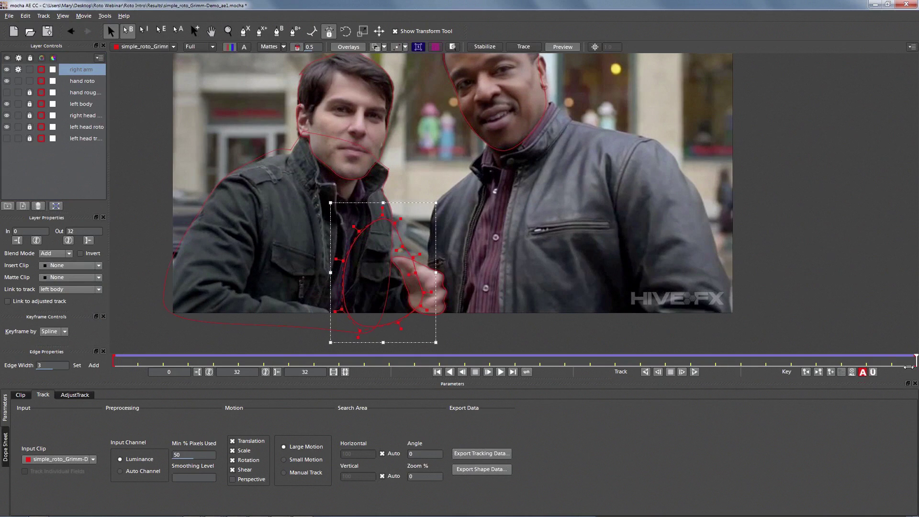
pyautogui.moveTo(394, 223); pyautogui.dragTo(385, 240)
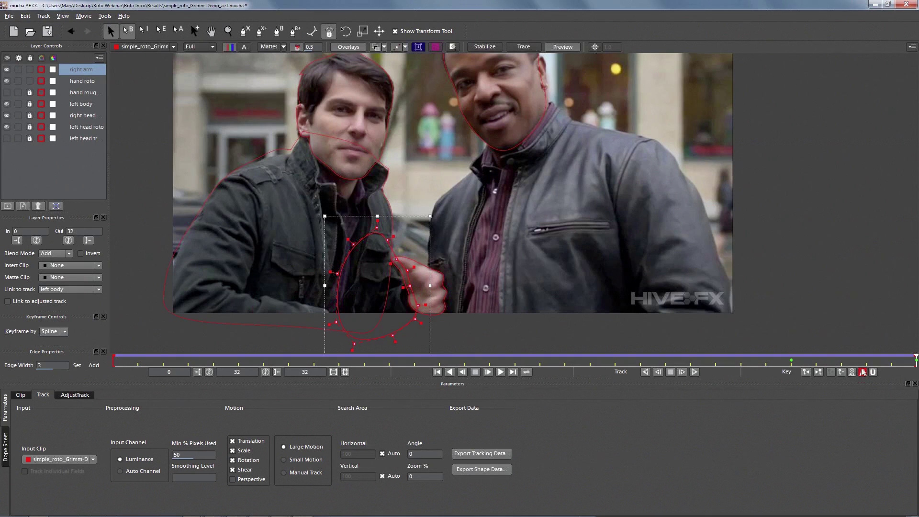
pyautogui.moveTo(914, 360); pyautogui.dragTo(113, 321)
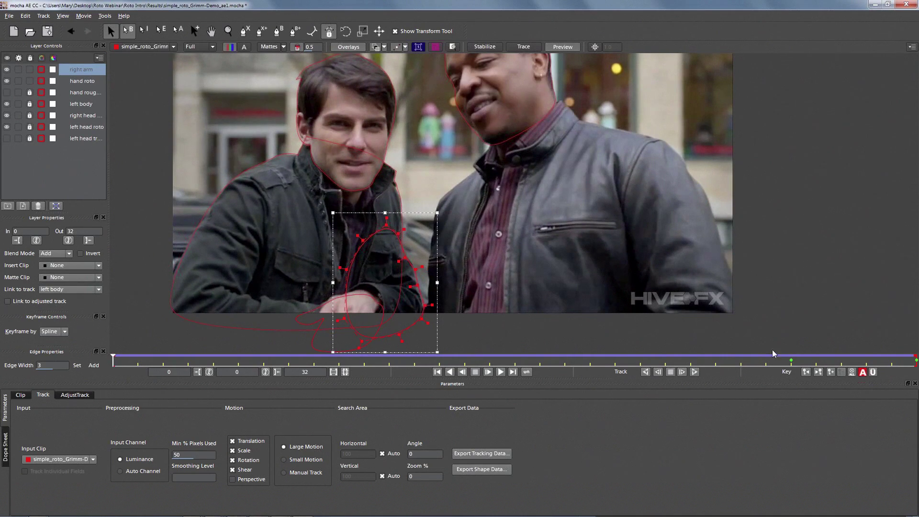
pyautogui.click(832, 373)
pyautogui.moveTo(114, 360); pyautogui.dragTo(98, 167)
pyautogui.click(30, 81)
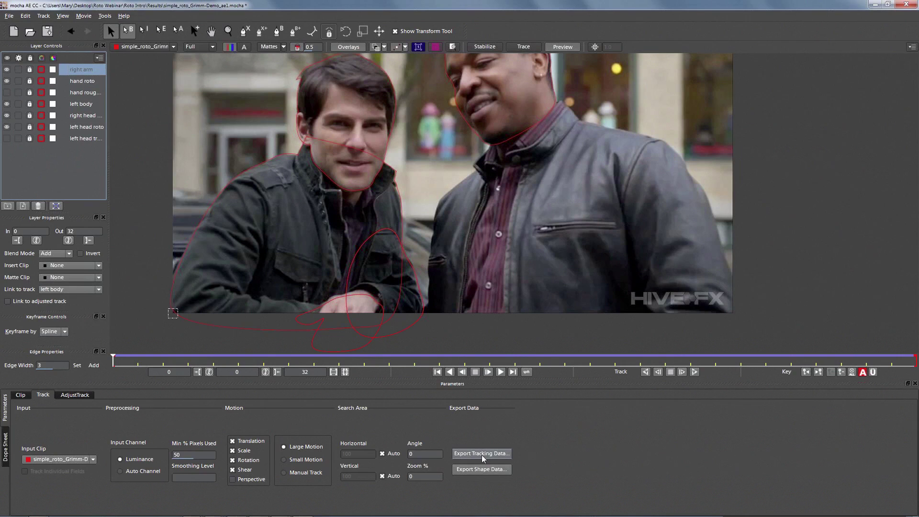
# Export the shape data of all visible layers as mocha shape data for AE, copied to the clipboard.
pyautogui.click(479, 471)
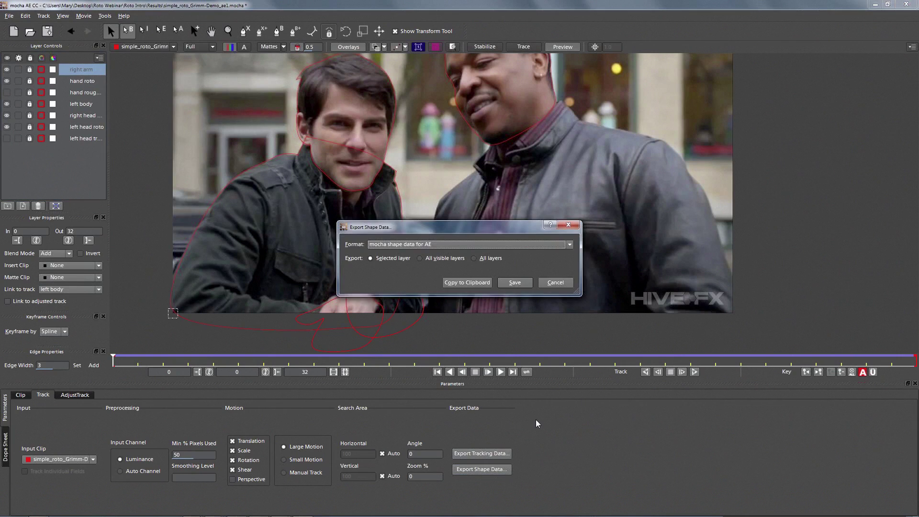
pyautogui.click(420, 259)
pyautogui.click(442, 245)
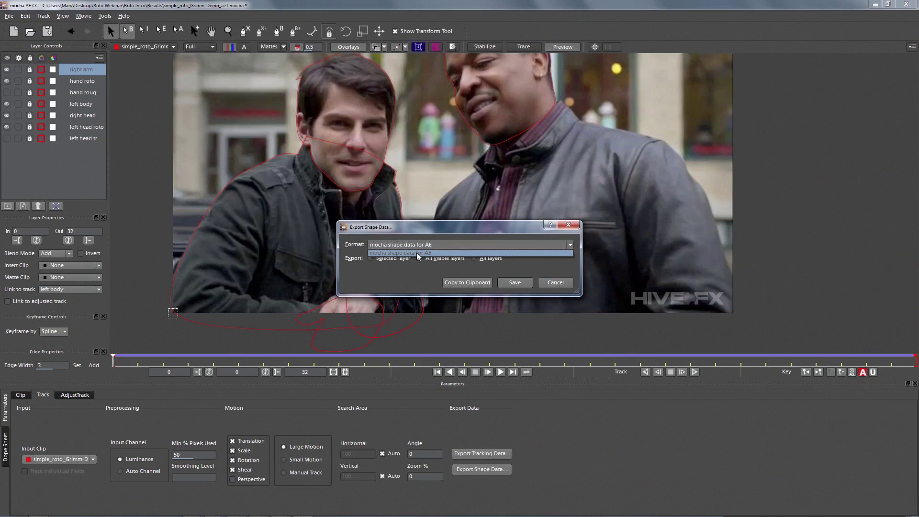
pyautogui.click(461, 284)
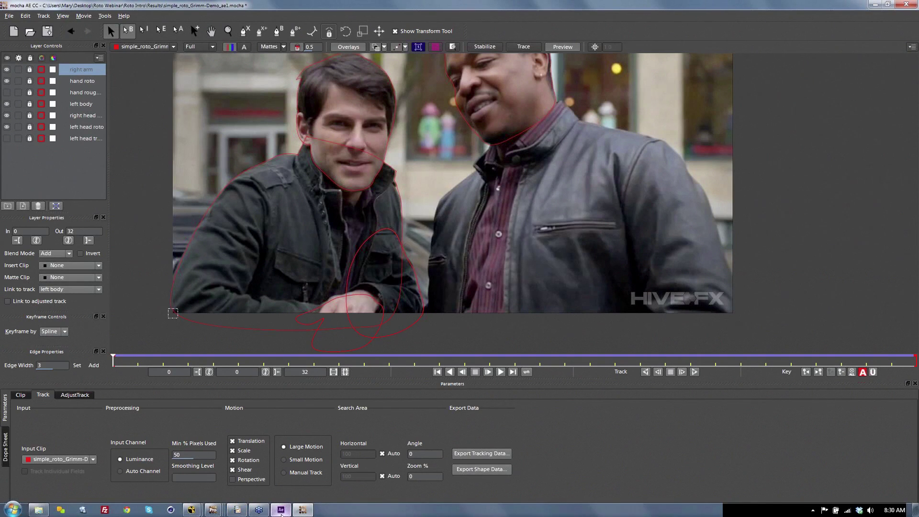
# Switch to After Effects and paste the exported shapes as mocha masks onto the simple_roto_Grimm-Demo.mov layer at frame 0.
pyautogui.click(281, 510)
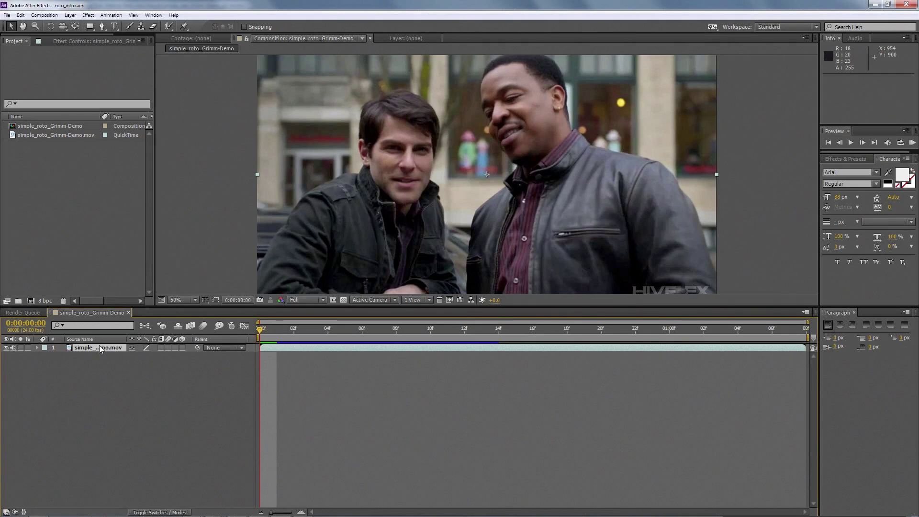
pyautogui.click(63, 135)
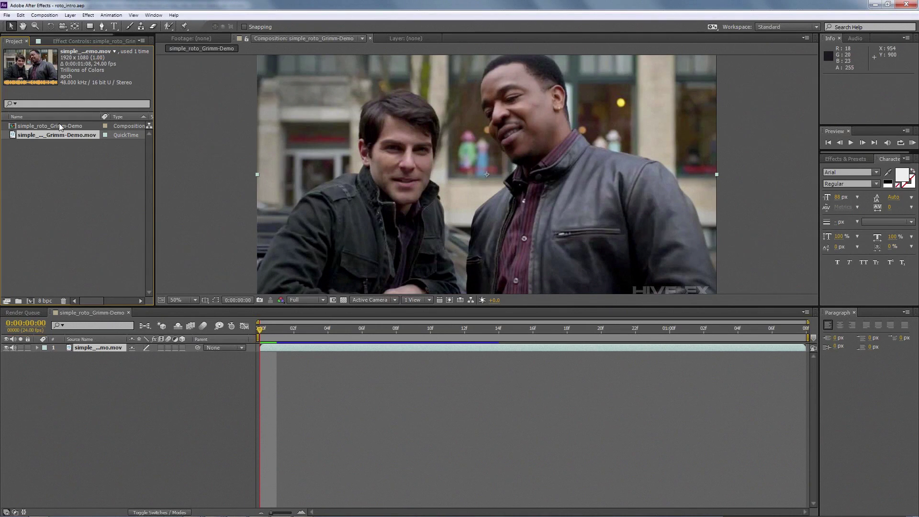
pyautogui.click(76, 125)
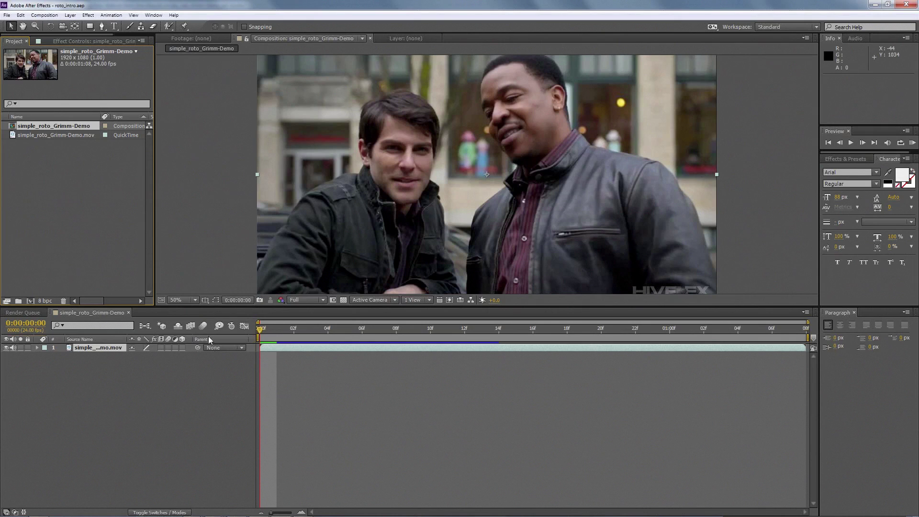
pyautogui.click(21, 17)
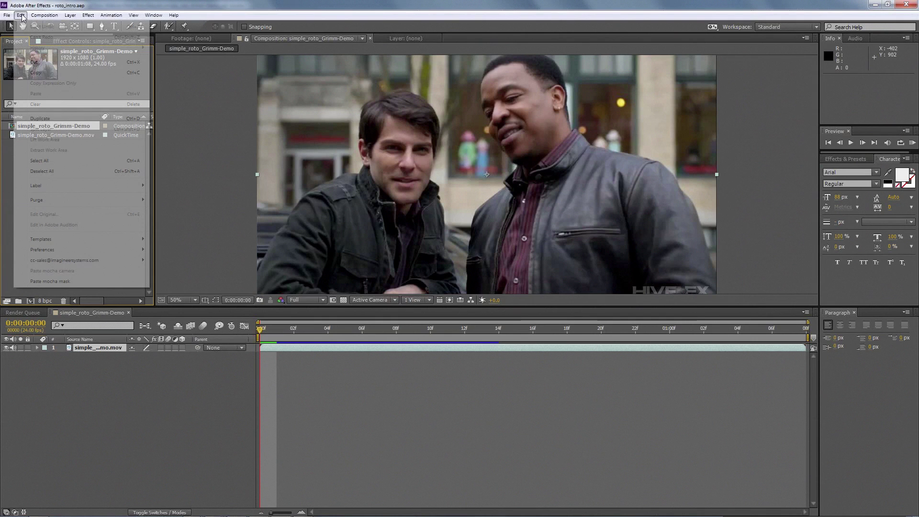
pyautogui.click(53, 282)
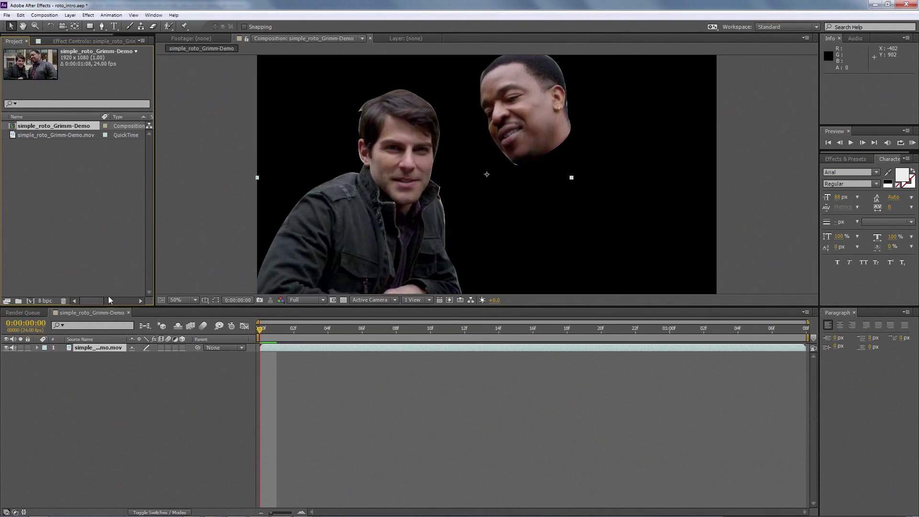
# Reveal the footage layer's masks and look through the left head roto, right head roto and hand roto masks.
pyautogui.click(38, 348)
pyautogui.click(45, 356)
pyautogui.click(79, 363)
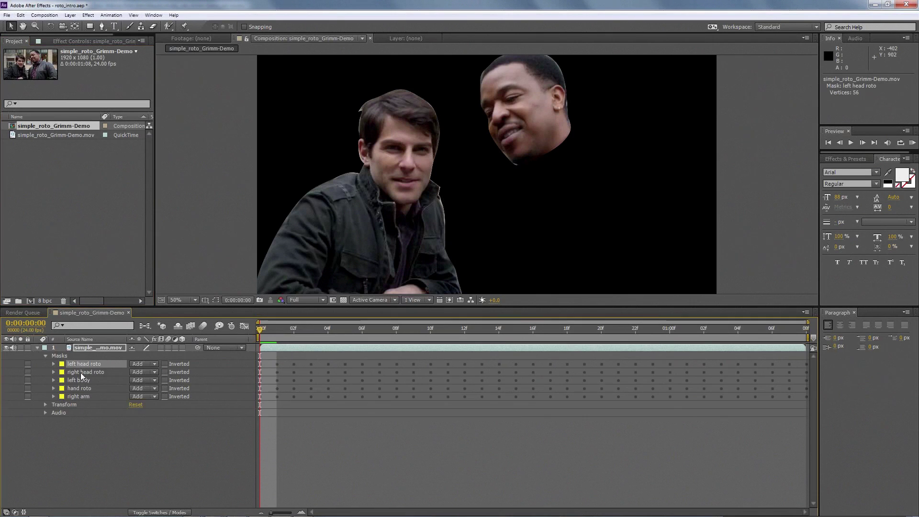
pyautogui.click(82, 373)
pyautogui.click(83, 388)
# Play and scrub the composition to review the masked men over the clip.
pyautogui.press('space')
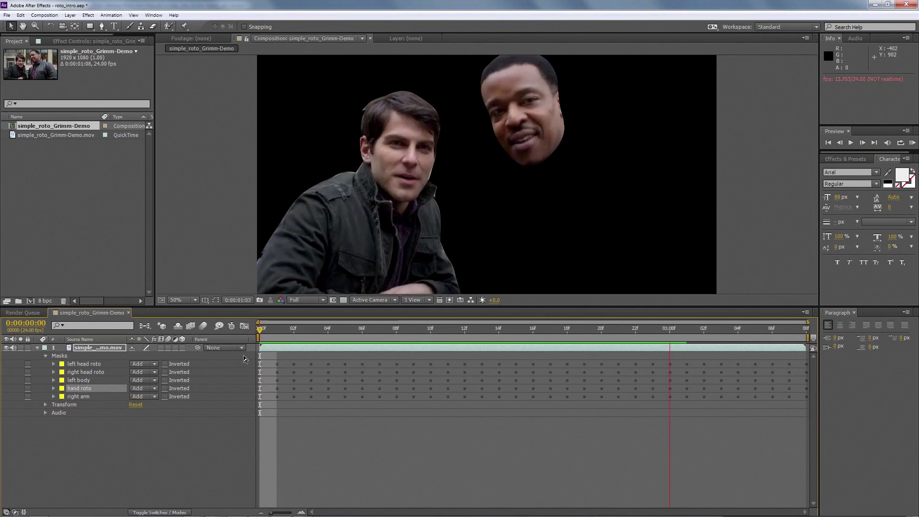
pyautogui.moveTo(430, 330); pyautogui.dragTo(305, 332)
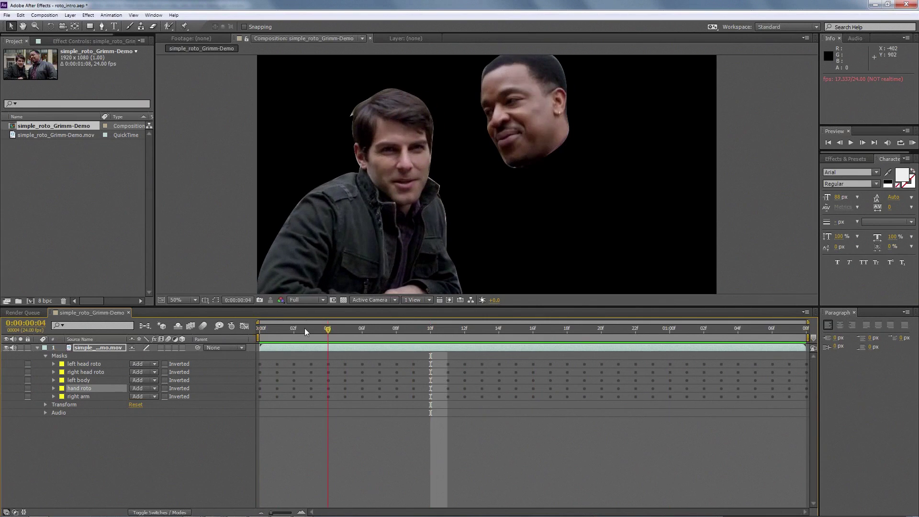
pyautogui.moveTo(305, 332); pyautogui.dragTo(277, 330)
# Add another simple_roto_Grimm-Demo.mov above the masked layer, paste the mocha shape data onto it at frame 0, and show its shape effects' settings.
pyautogui.click(69, 159)
pyautogui.moveTo(69, 136); pyautogui.dragTo(107, 353)
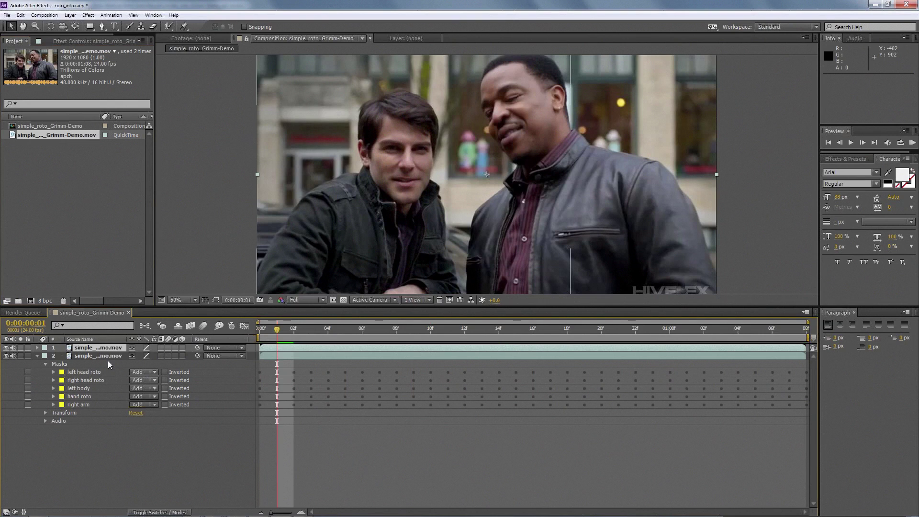
pyautogui.press('Home')
pyautogui.hotkey('ctrl', 'v')
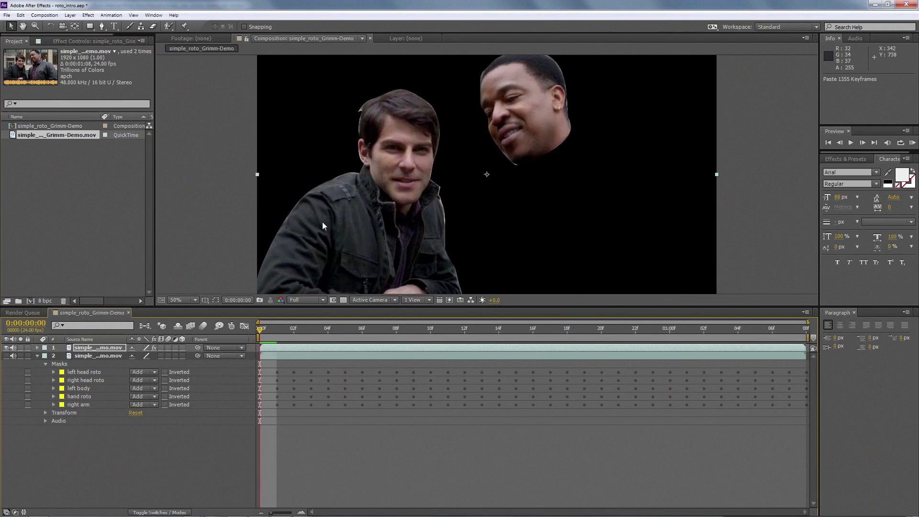
pyautogui.click(72, 42)
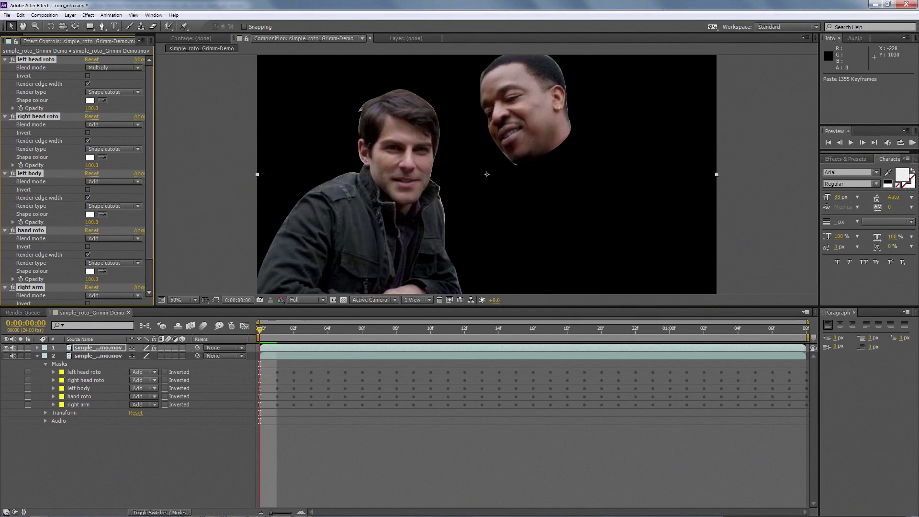
# Switch back to mocha AE, select the right man's head spline for inner-edge editing, and display its matte overlay.
pyautogui.moveTo(237, 512)
pyautogui.click(305, 509)
pyautogui.click(305, 511)
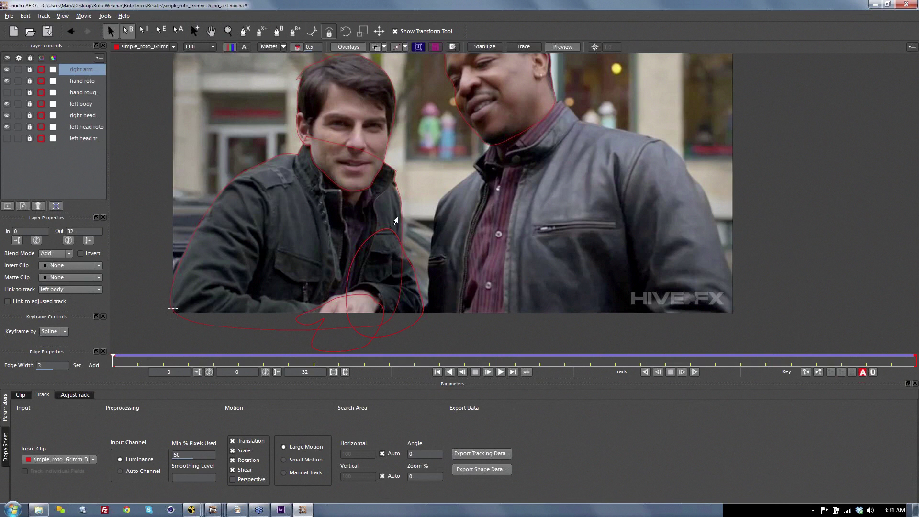
pyautogui.press('x')
pyautogui.moveTo(461, 105); pyautogui.dragTo(434, 214)
pyautogui.click(429, 134)
pyautogui.press('s')
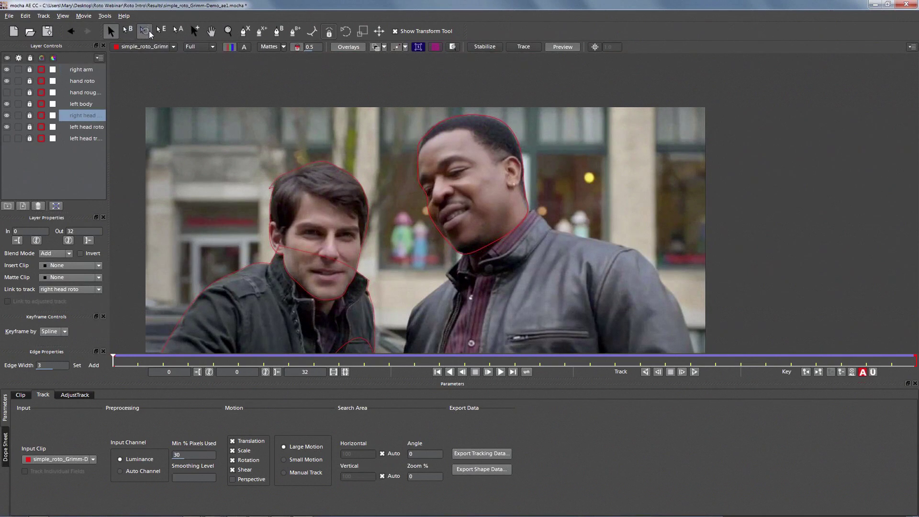
pyautogui.click(268, 47)
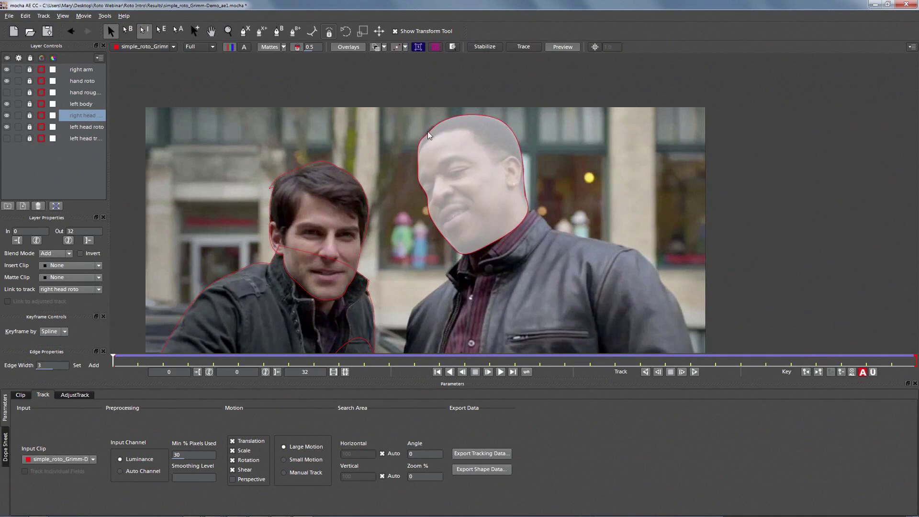
# Unlock the right man's head layer and pull the inner-edge points across the top of his head down to the forehead for a soft edge.
pyautogui.click(143, 32)
pyautogui.click(196, 32)
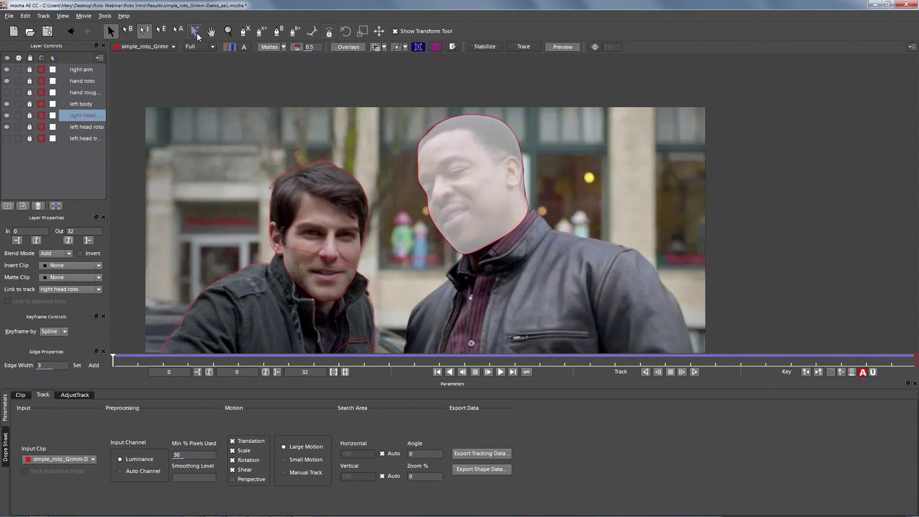
pyautogui.click(111, 32)
pyautogui.click(32, 116)
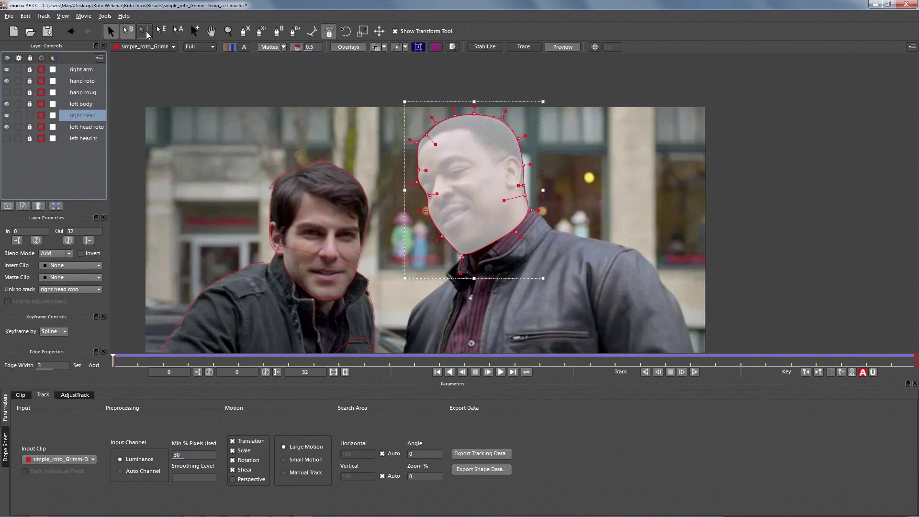
pyautogui.moveTo(427, 135); pyautogui.dragTo(461, 140)
pyautogui.moveTo(474, 114); pyautogui.dragTo(463, 145)
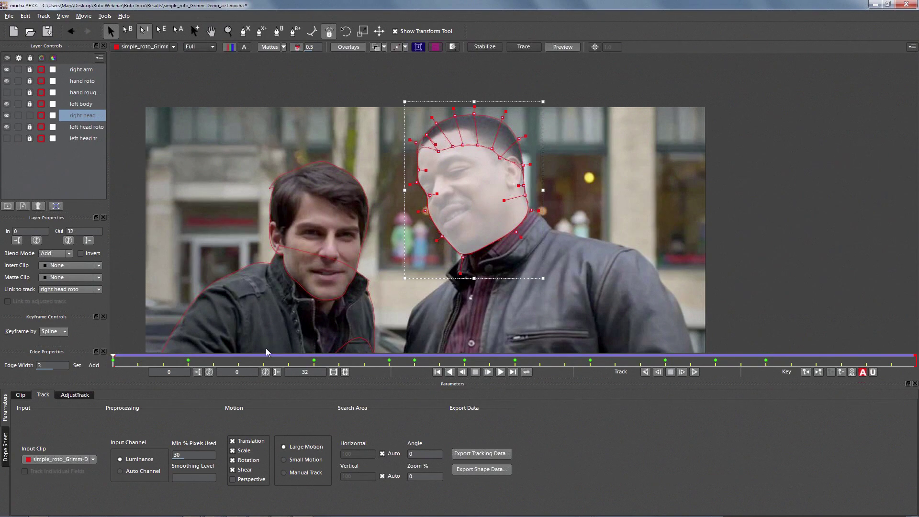
# Unlock all the remaining layers, from right arm through hand roto and left body to the left head track.
pyautogui.click(73, 139)
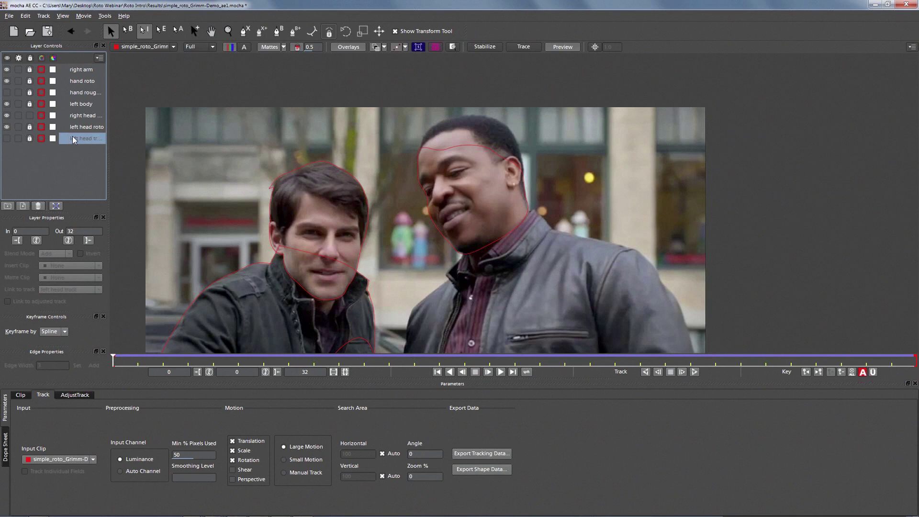
pyautogui.click(30, 69)
pyautogui.click(30, 81)
pyautogui.click(29, 92)
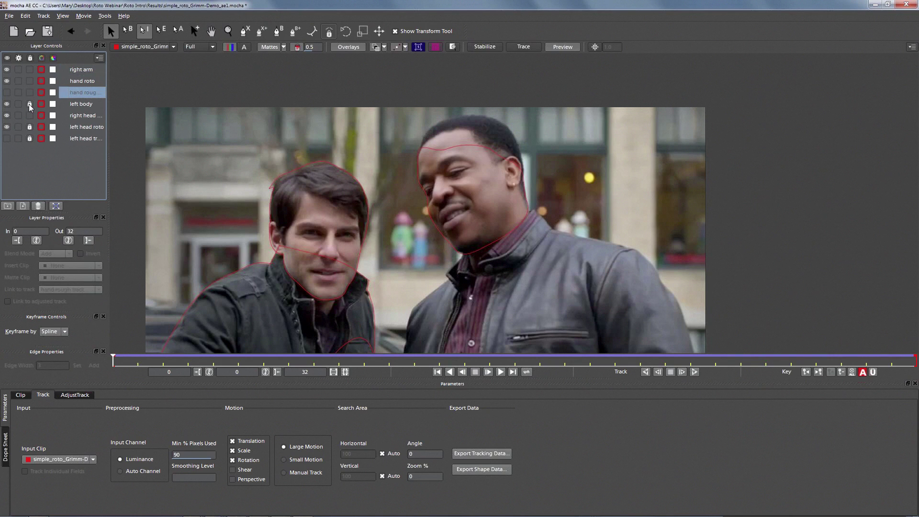
pyautogui.click(29, 104)
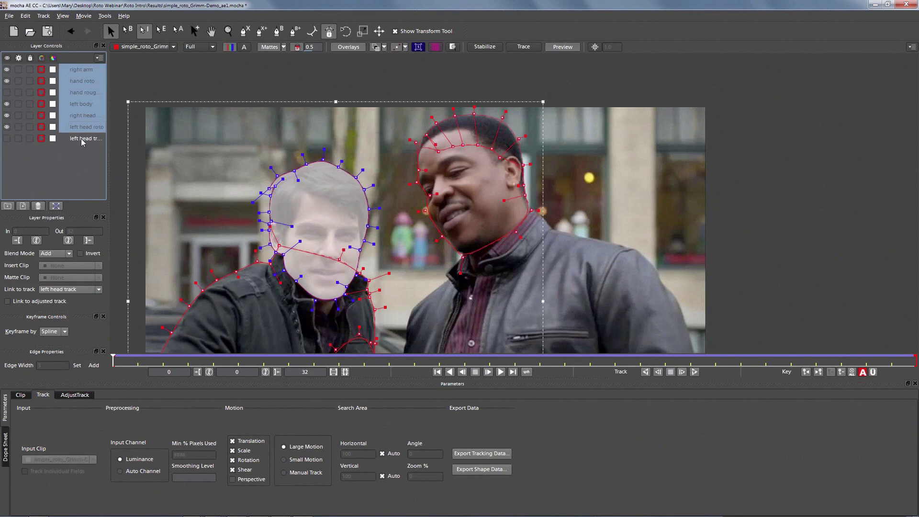
# Select the layers from left body up to right arm and combine them into a new layer group.
pyautogui.click(81, 138)
pyautogui.click(84, 116)
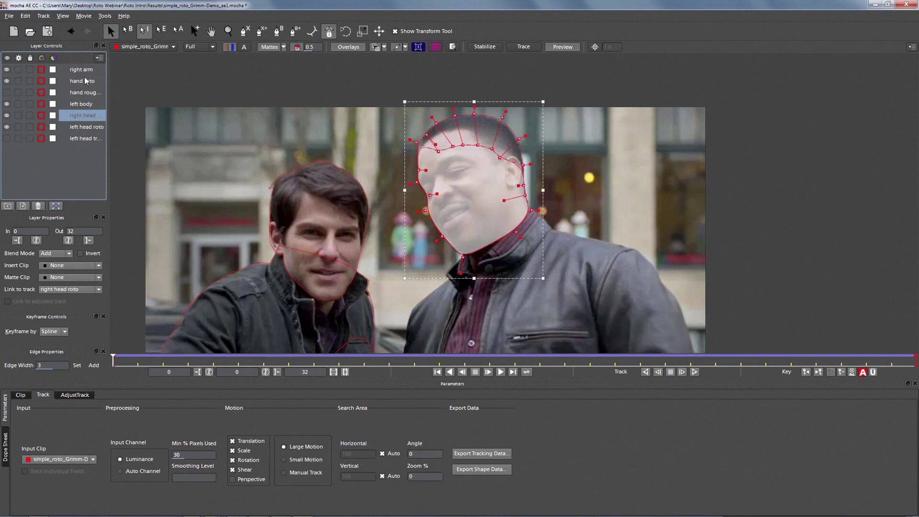
pyautogui.click(84, 108)
pyautogui.keyDown('shift'); pyautogui.click(83, 71); pyautogui.keyUp('shift')
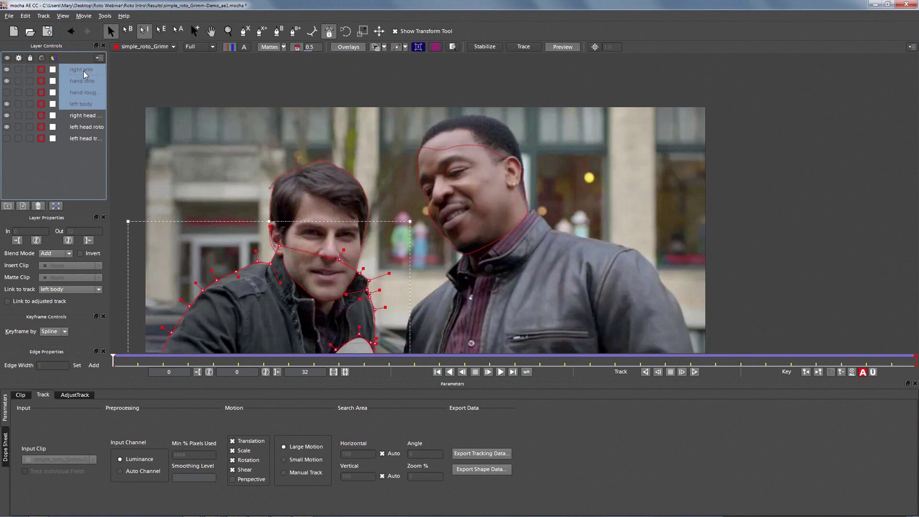
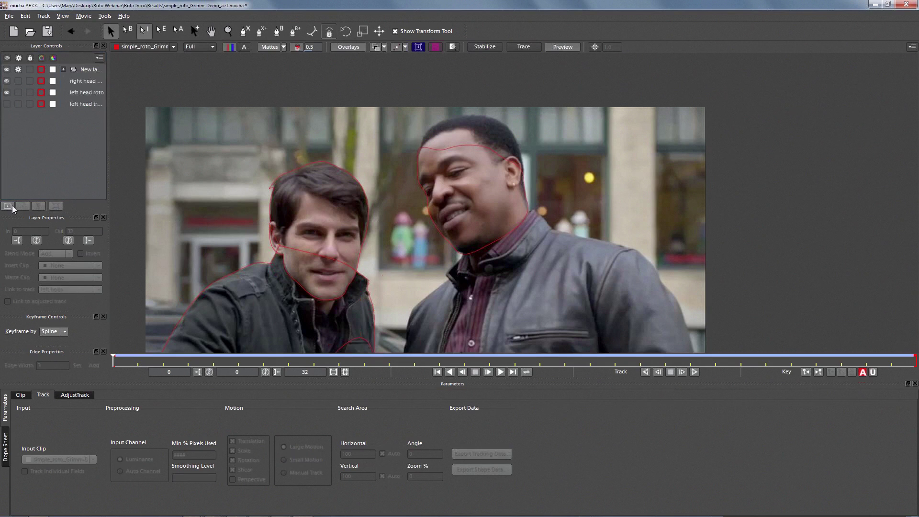
# Give the left head layer in the left guy group a blue matte colour and a green spline overlay colour.
pyautogui.click(52, 127)
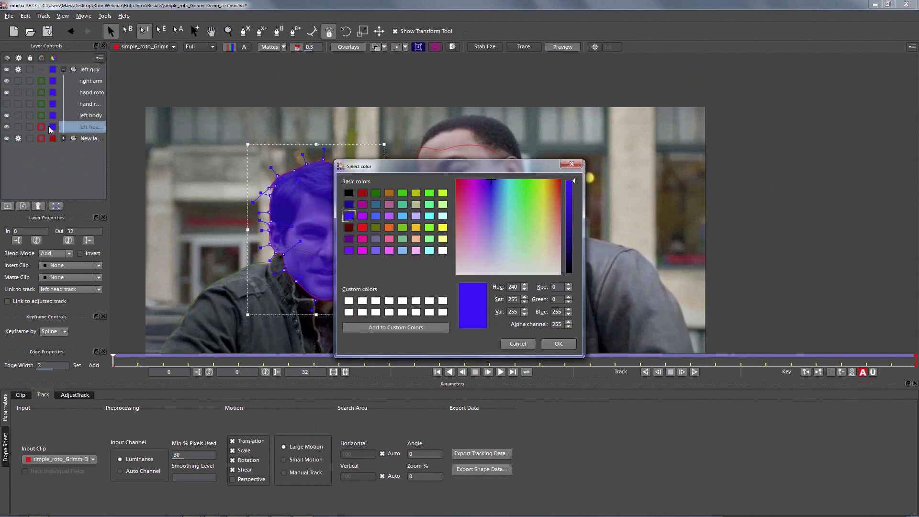
pyautogui.press('Escape')
pyautogui.click(42, 127)
pyautogui.click(403, 193)
pyautogui.click(560, 343)
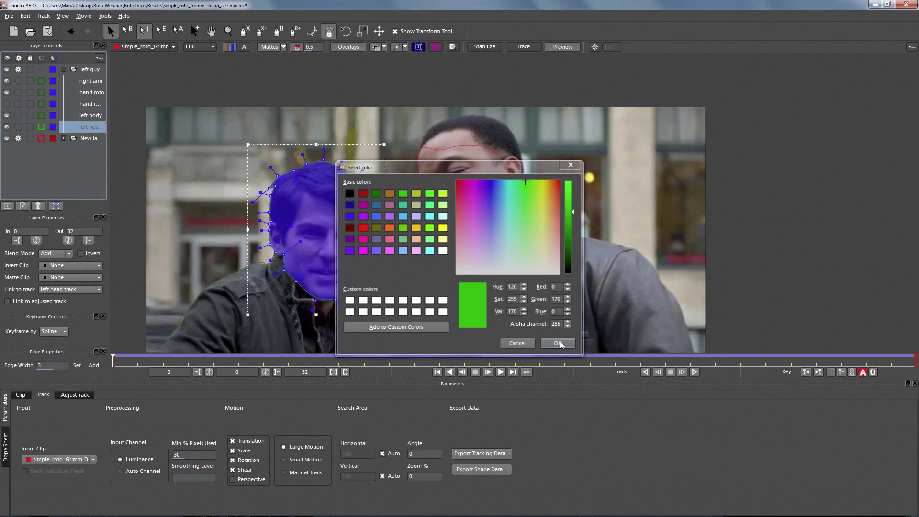
pyautogui.click(560, 343)
# Set the matte display to all mattes so every layer's coloured matte is shown in the viewer.
pyautogui.click(269, 46)
pyautogui.click(284, 47)
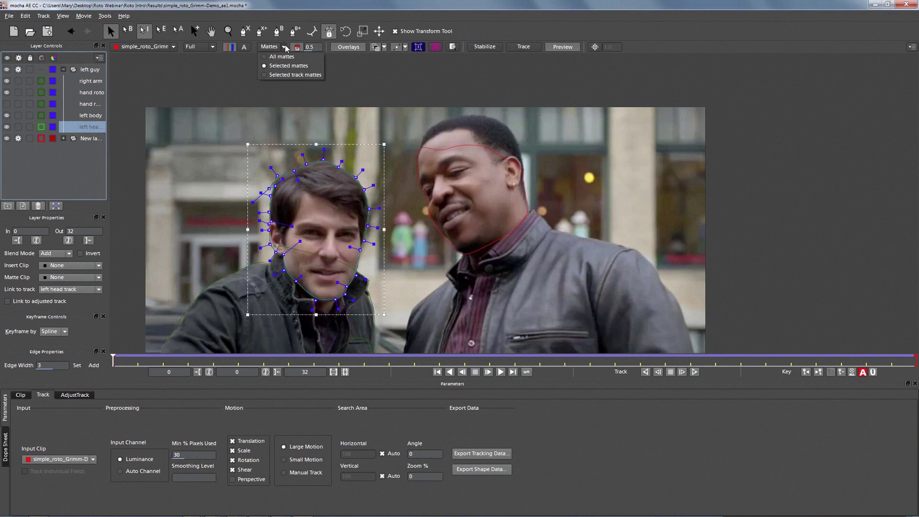
pyautogui.click(280, 67)
pyautogui.click(272, 47)
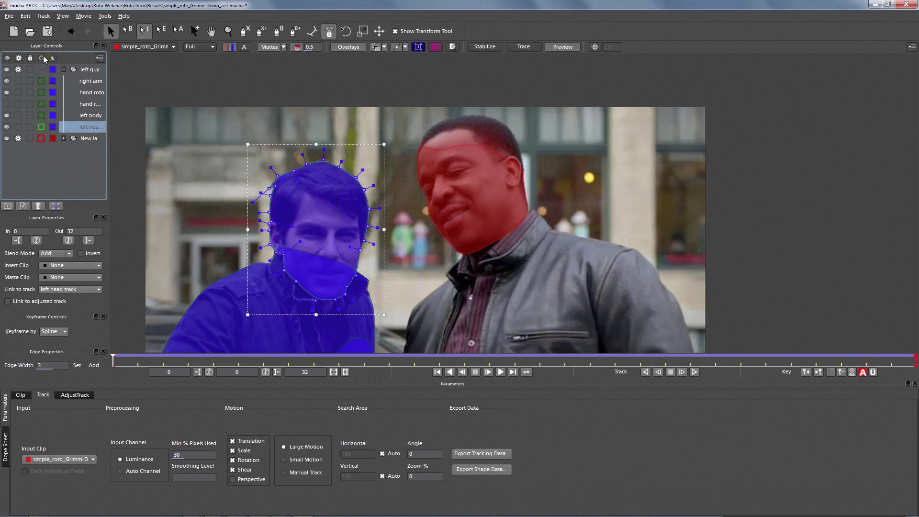
# Close mocha AE, saving the changes to simple_roto_Grimm-Demo_ae1, and start closing After Effects.
pyautogui.click(906, 5)
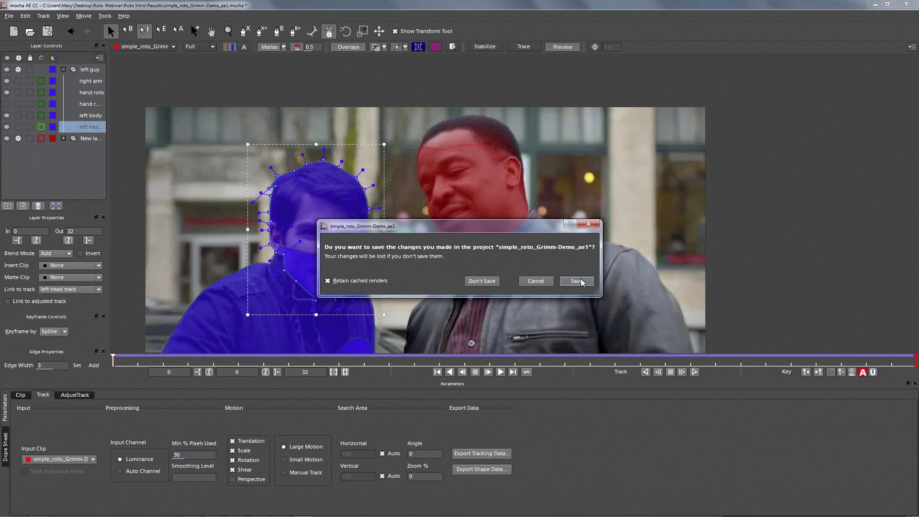
pyautogui.click(581, 282)
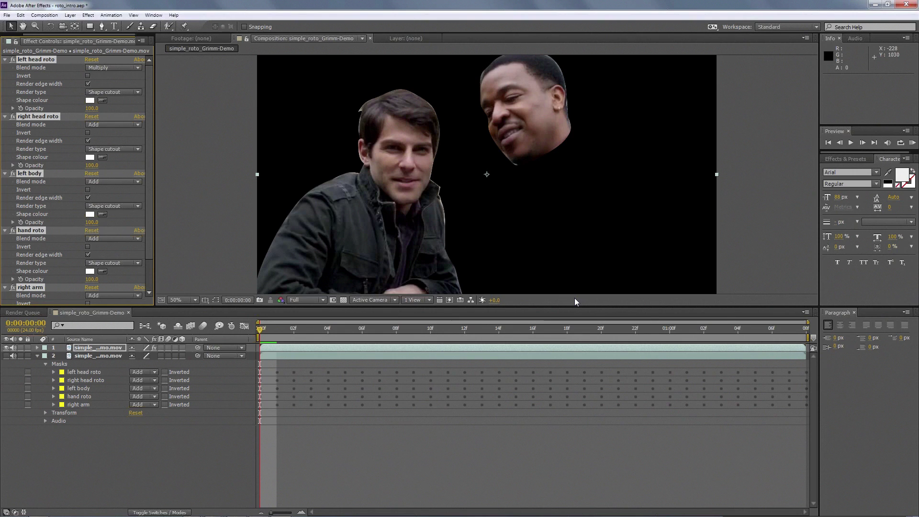
pyautogui.click(905, 5)
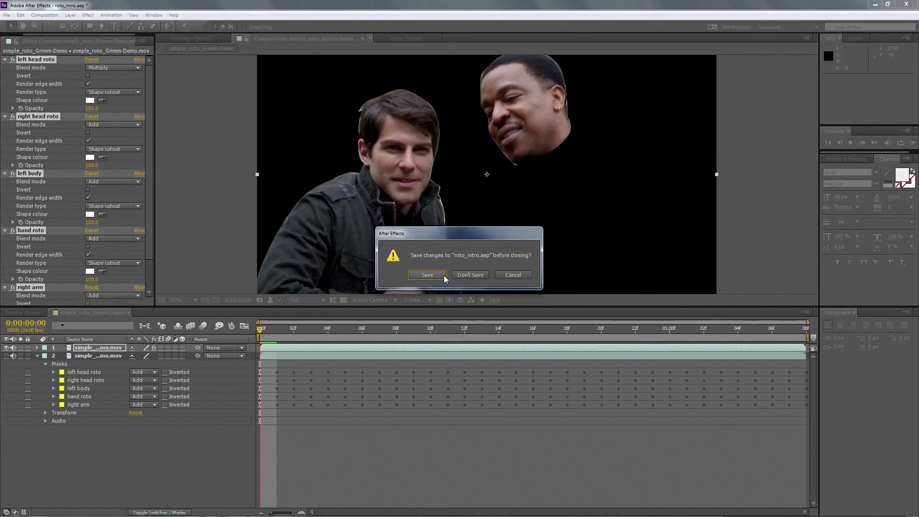
# Save and close the roto_intro.aep project in After Effects and switch to the simple_roto_Grimm-Demo project in mocha Pro.
pyautogui.click(443, 277)
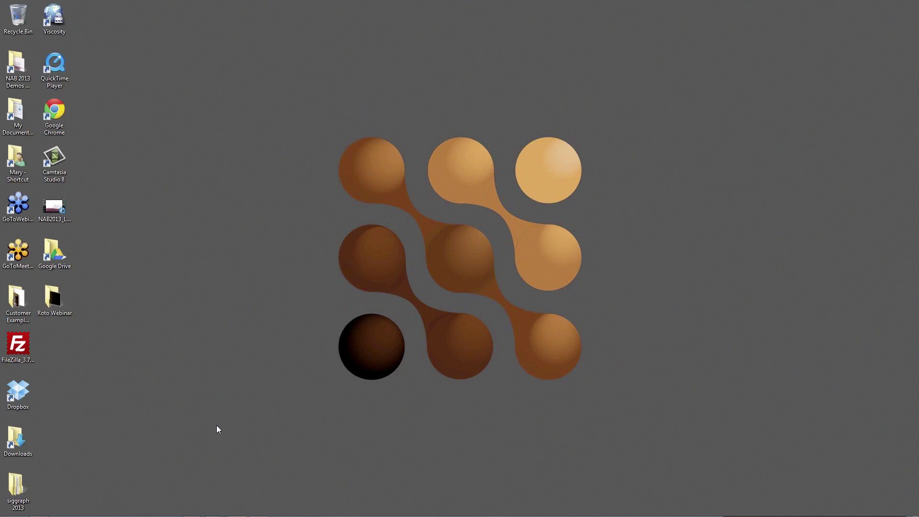
pyautogui.moveTo(217, 512)
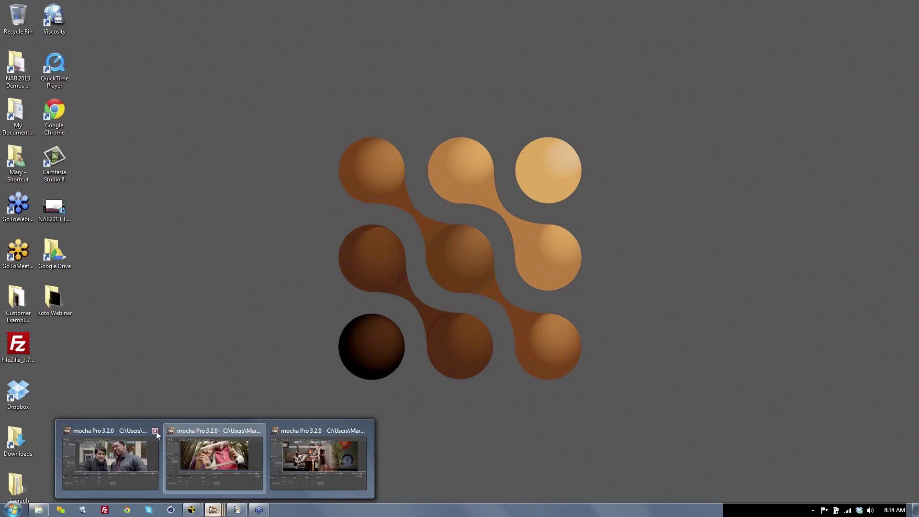
pyautogui.moveTo(142, 434)
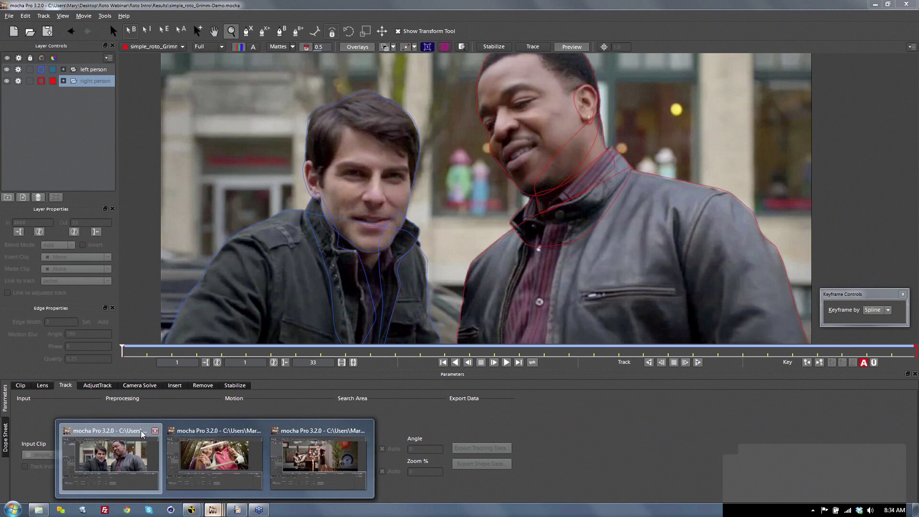
pyautogui.click(141, 434)
# Display colored mattes over both people and play the clip to examine the finished roto.
pyautogui.click(292, 47)
pyautogui.click(293, 75)
pyautogui.click(279, 46)
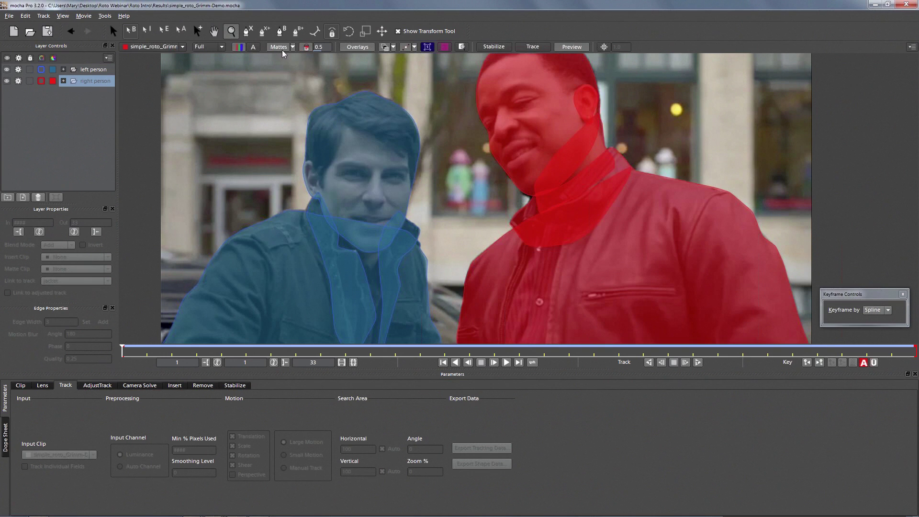
pyautogui.press('space')
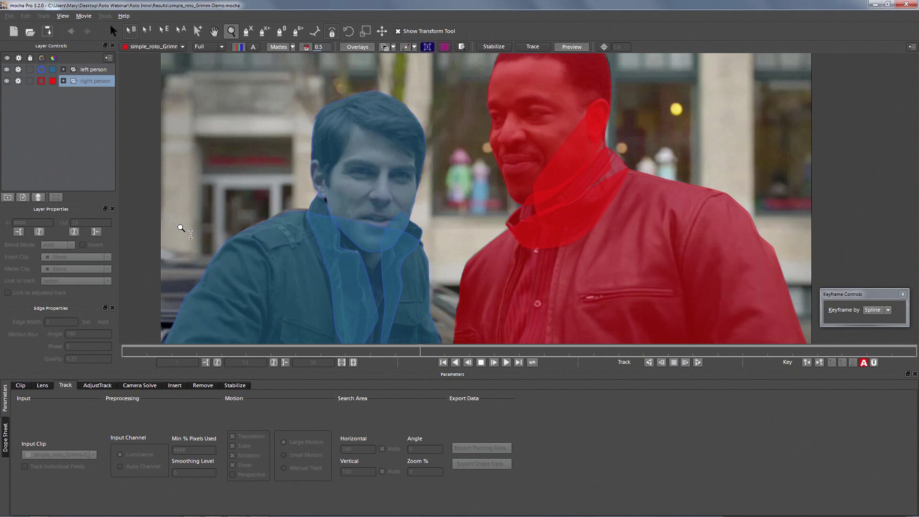
pyautogui.press('space')
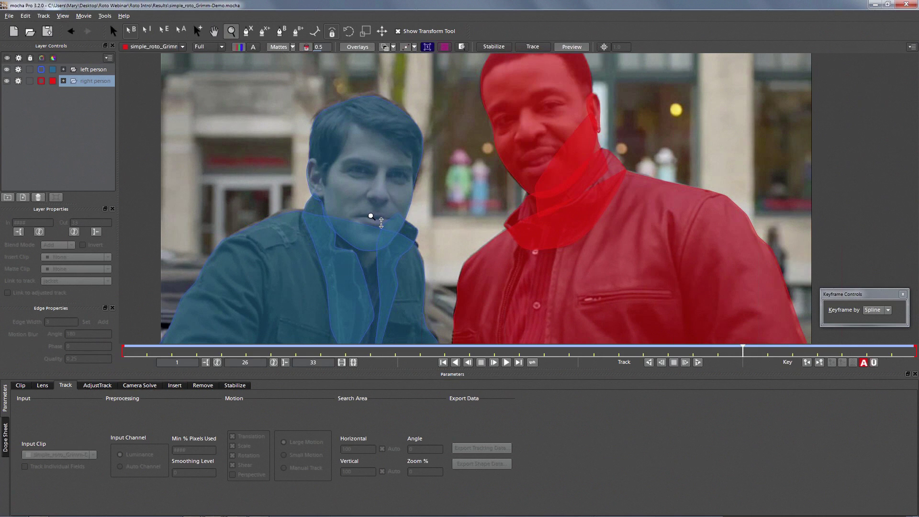
# Close the simple_roto_Grimm-Demo project without saving and switch to the RotoDemo_ECWND_CV12_2013MochaDemo_v001 project.
pyautogui.click(907, 6)
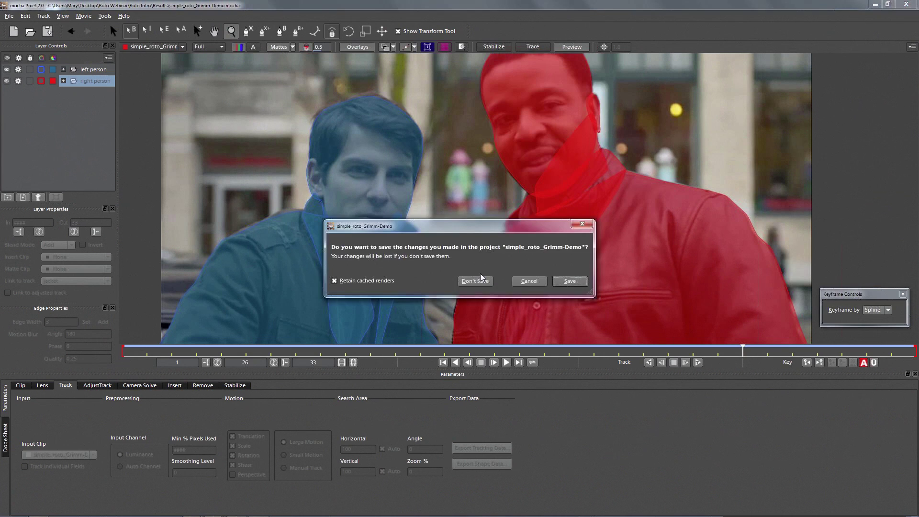
pyautogui.click(481, 280)
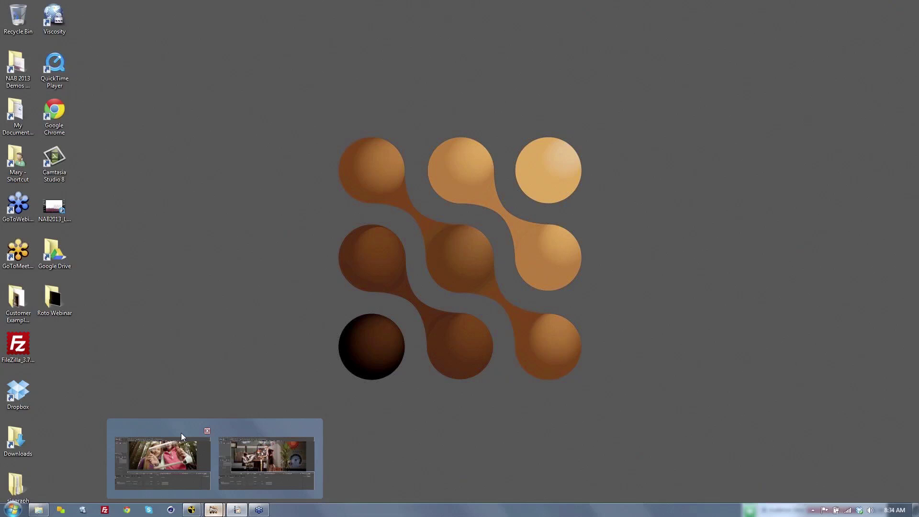
pyautogui.click(181, 433)
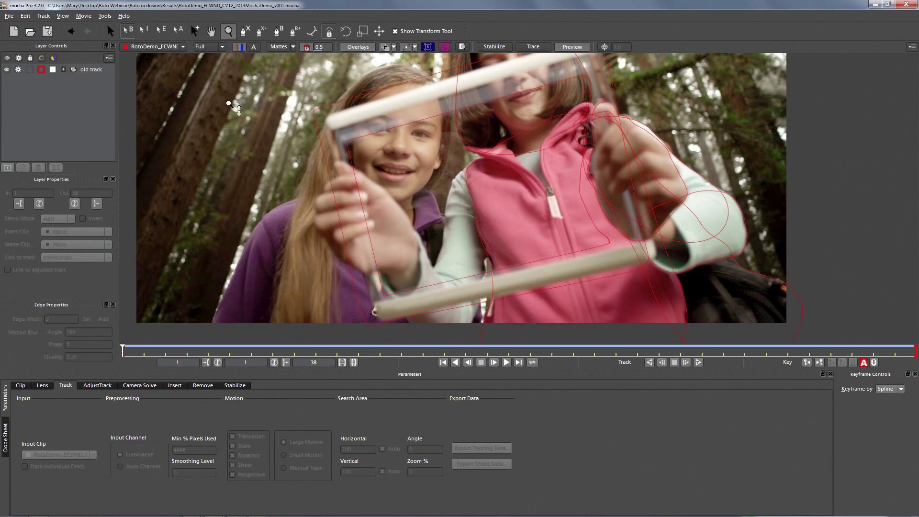
# Fit the whole shot in view and play it to examine how the old roto splines follow the handheld screen.
pyautogui.moveTo(455, 190); pyautogui.dragTo(469, 201)
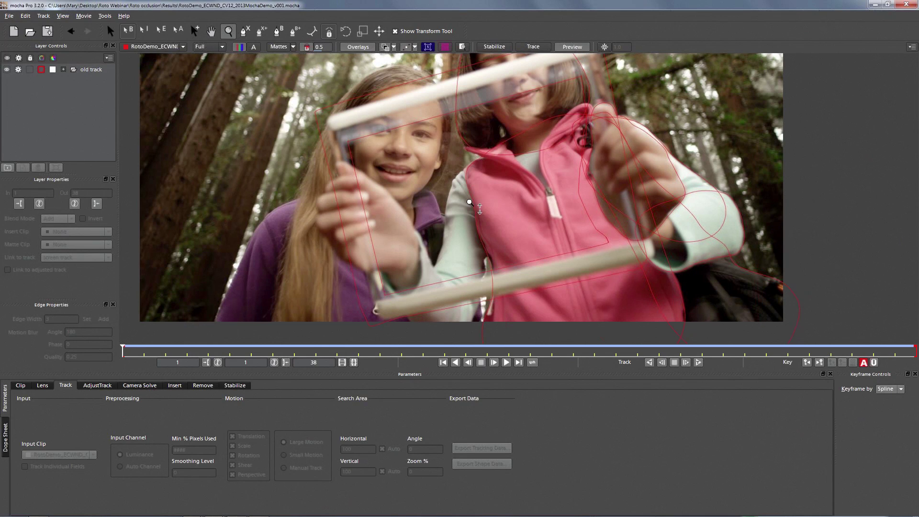
pyautogui.scroll(-2, 354, 238)
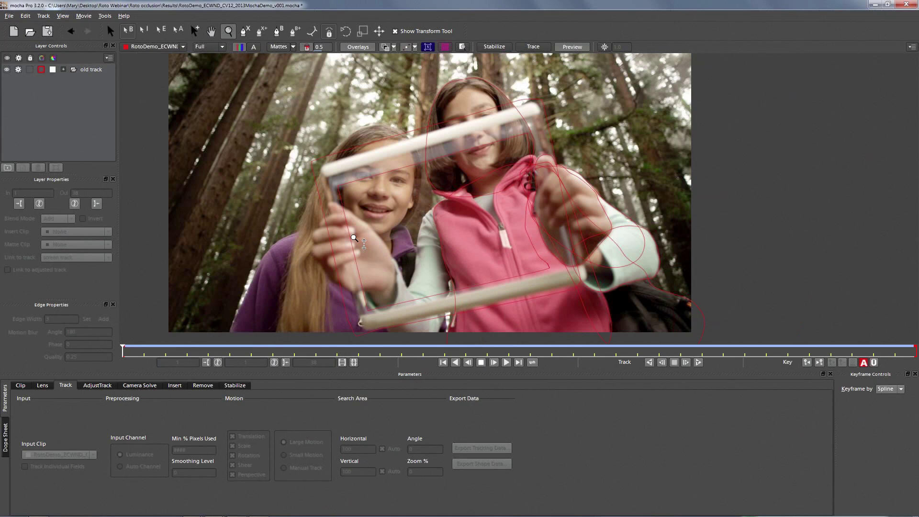
pyautogui.press('space')
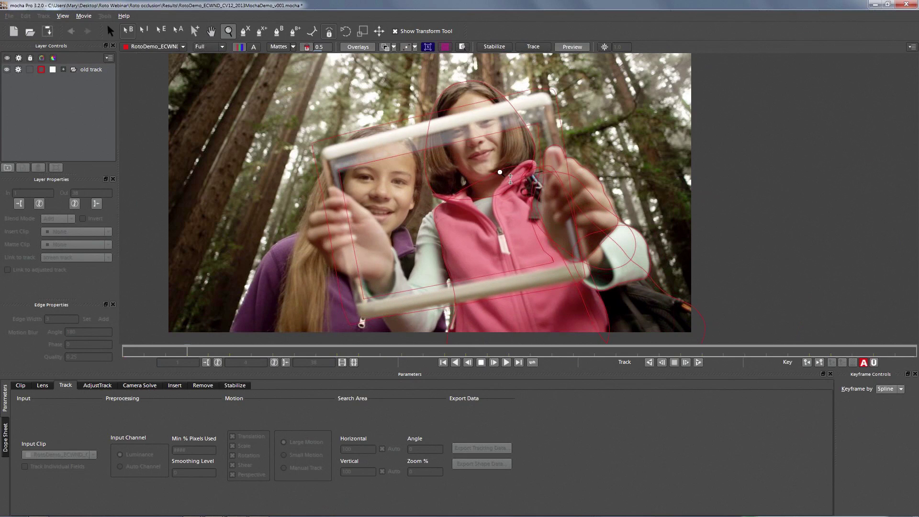
pyautogui.press(',')
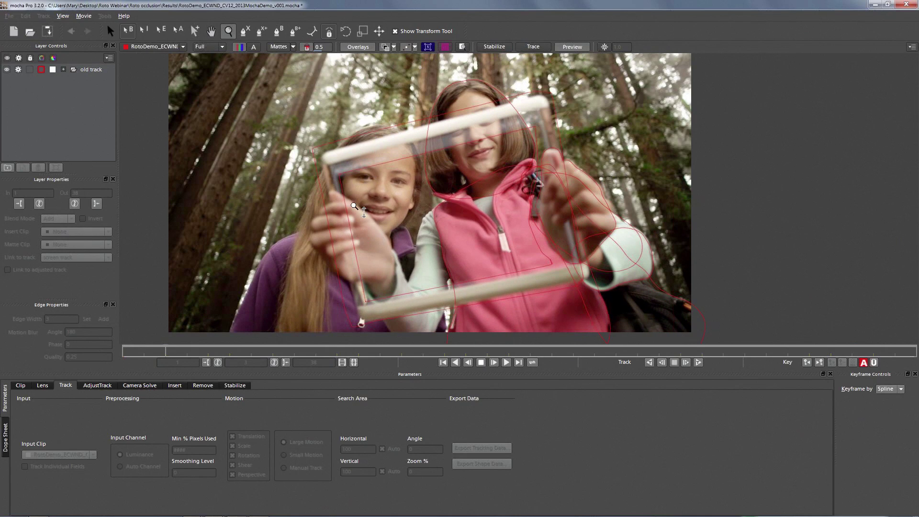
pyautogui.press('space')
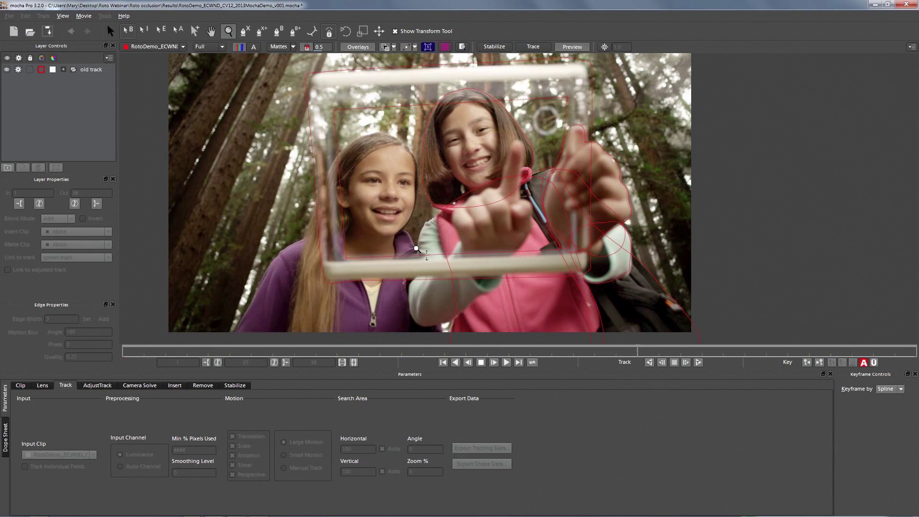
pyautogui.press('space')
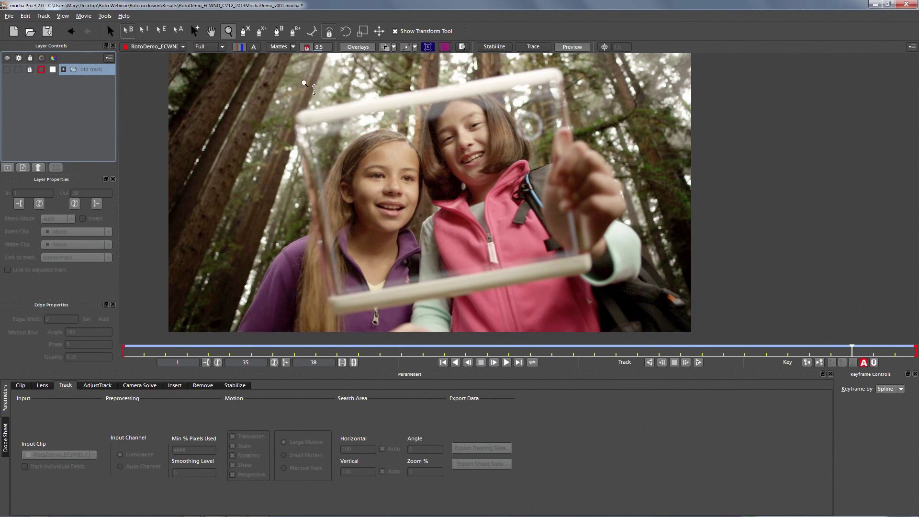
# Draw a closed X-spline around the outer edge of the handheld screen frame at frame 35, fitting its upper-left corner.
pyautogui.click(250, 36)
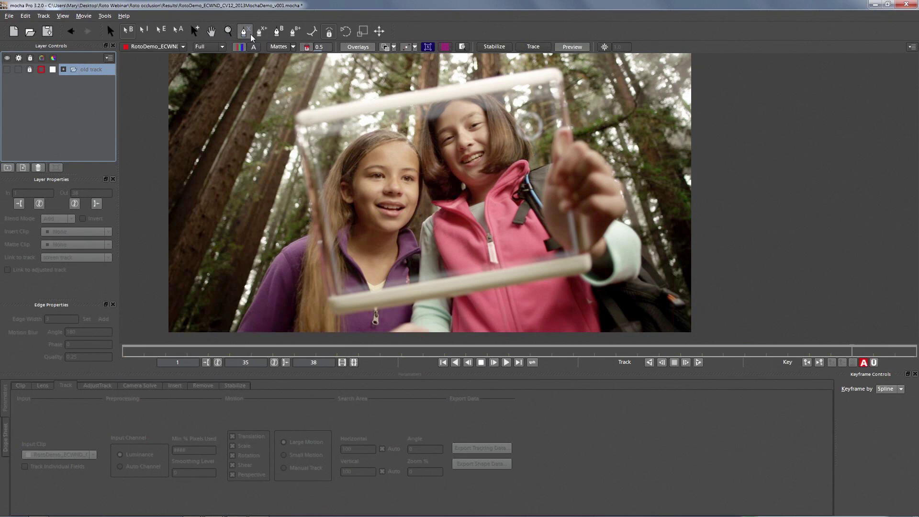
pyautogui.click(273, 114)
pyautogui.click(419, 84)
pyautogui.click(521, 67)
pyautogui.click(560, 63)
pyautogui.click(575, 80)
pyautogui.click(575, 93)
pyautogui.click(576, 133)
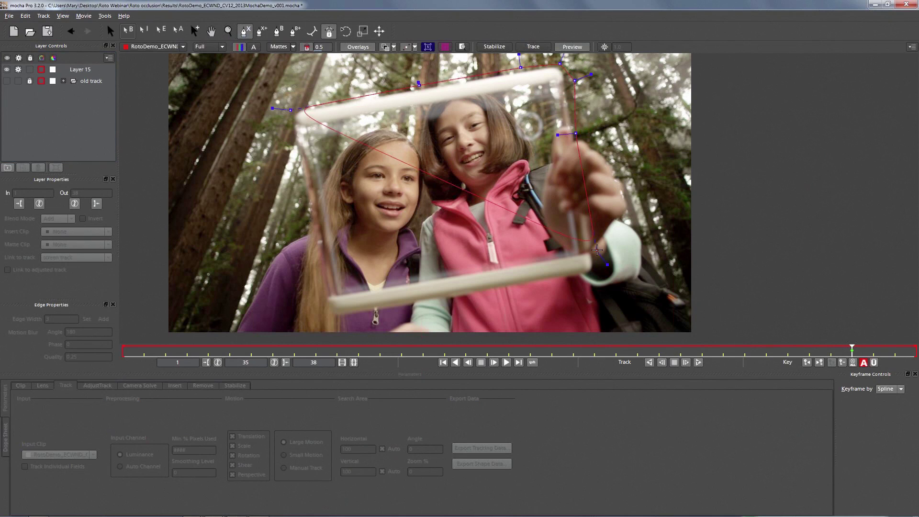
pyautogui.click(600, 251)
pyautogui.click(595, 284)
pyautogui.click(545, 291)
pyautogui.click(328, 321)
pyautogui.click(289, 136)
pyautogui.click(291, 110)
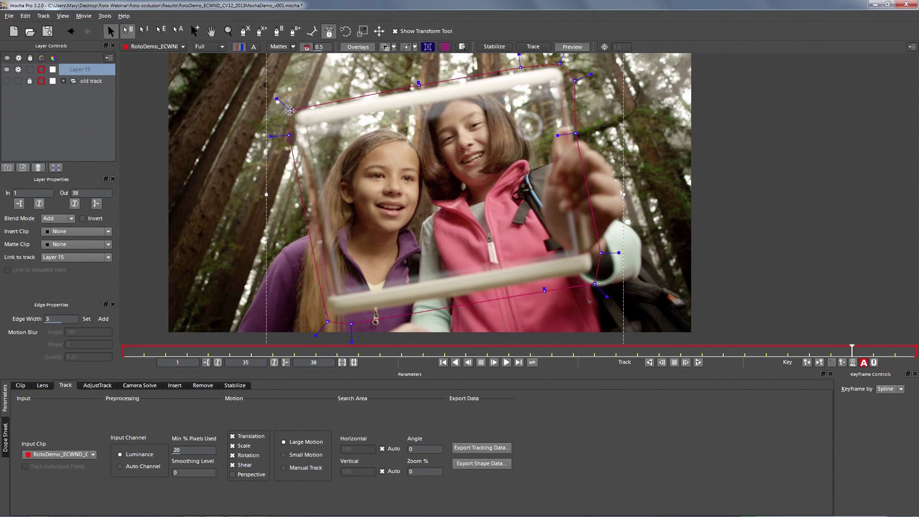
pyautogui.moveTo(289, 111); pyautogui.dragTo(294, 104)
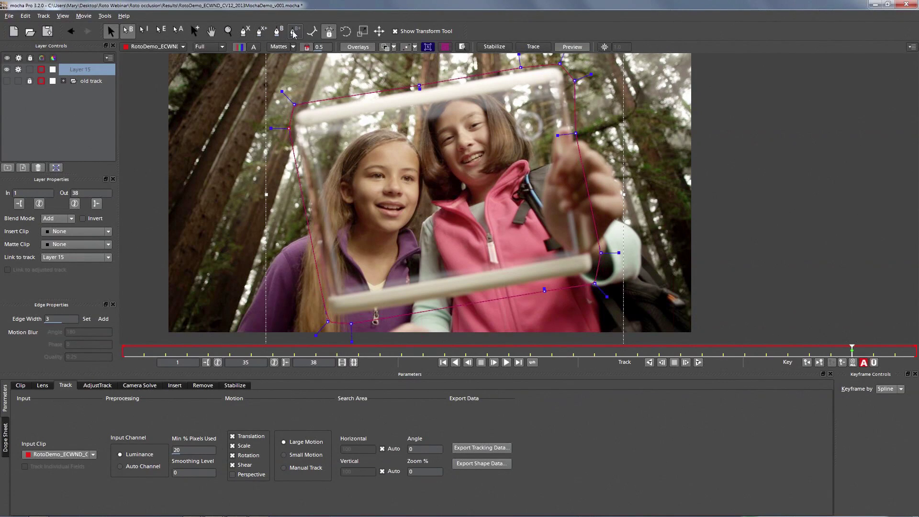
# Add an X-spline inside the handheld frame to the same layer, cutting out the screen's center and leaving only the border.
pyautogui.click(274, 34)
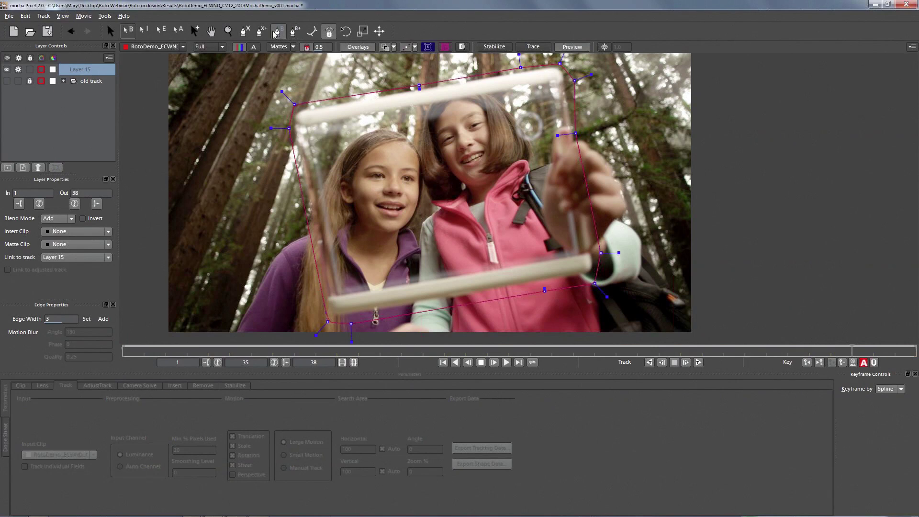
pyautogui.click(262, 32)
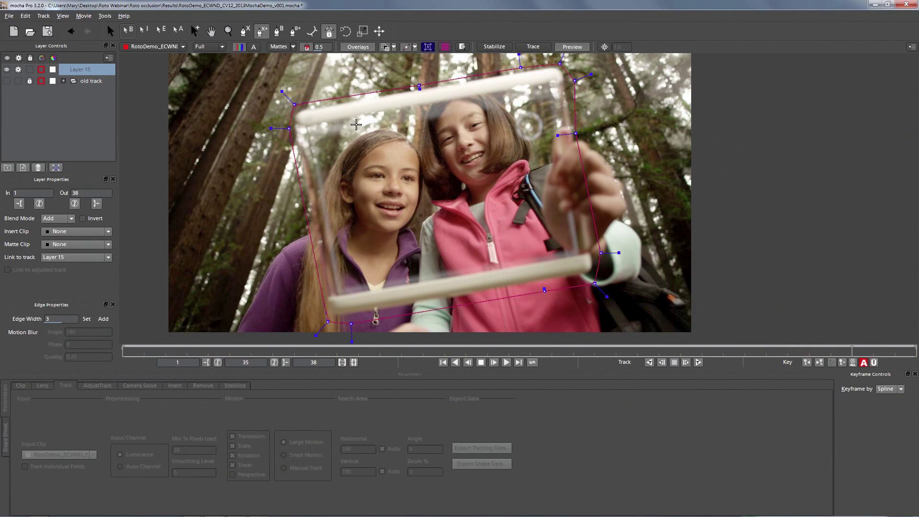
pyautogui.click(418, 126)
pyautogui.click(326, 138)
pyautogui.click(330, 178)
pyautogui.click(308, 214)
pyautogui.click(325, 262)
pyautogui.click(355, 285)
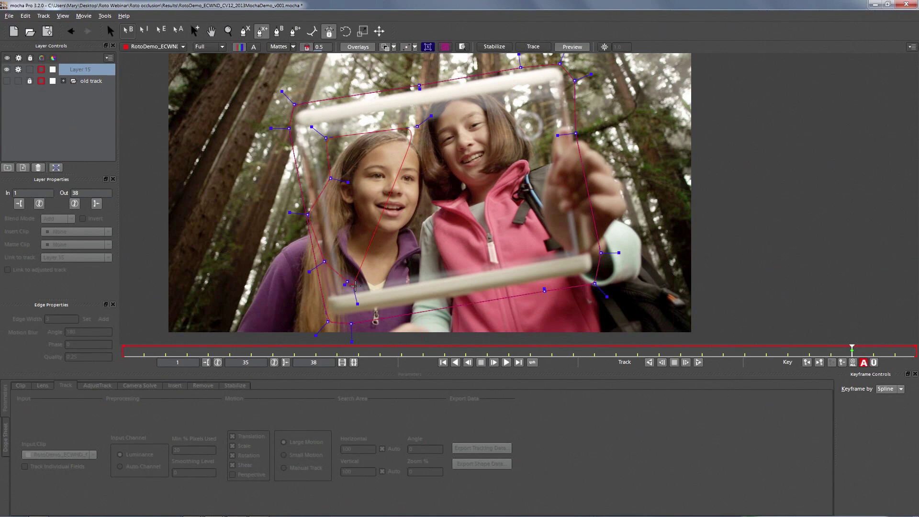
pyautogui.click(380, 280)
pyautogui.click(544, 252)
pyautogui.click(556, 248)
pyautogui.click(531, 214)
pyautogui.click(534, 178)
pyautogui.click(542, 153)
pyautogui.click(543, 134)
pyautogui.click(544, 113)
pyautogui.click(528, 110)
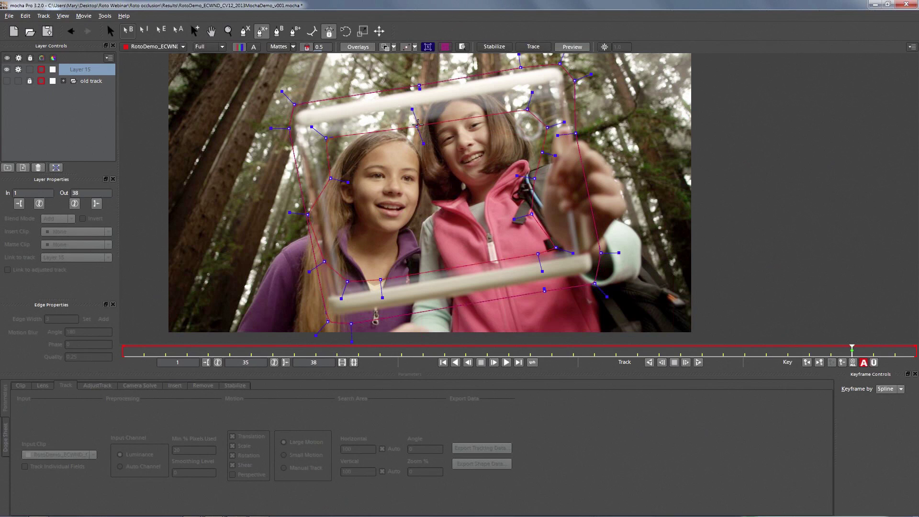
pyautogui.click(417, 126)
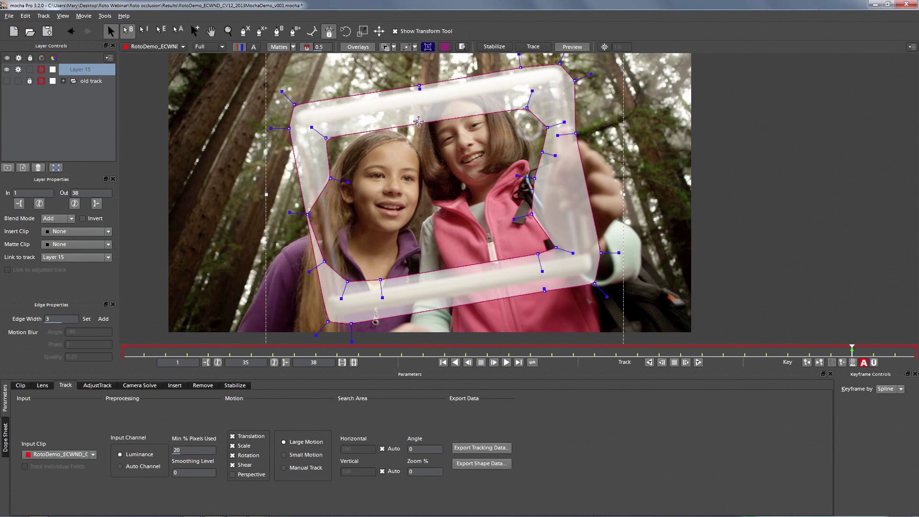
# Rename Layer 15 to "screen holdout 2" and track it forward from frame 35 with perspective motion enabled.
pyautogui.doubleClick(88, 69)
pyautogui.write('screen holdout')
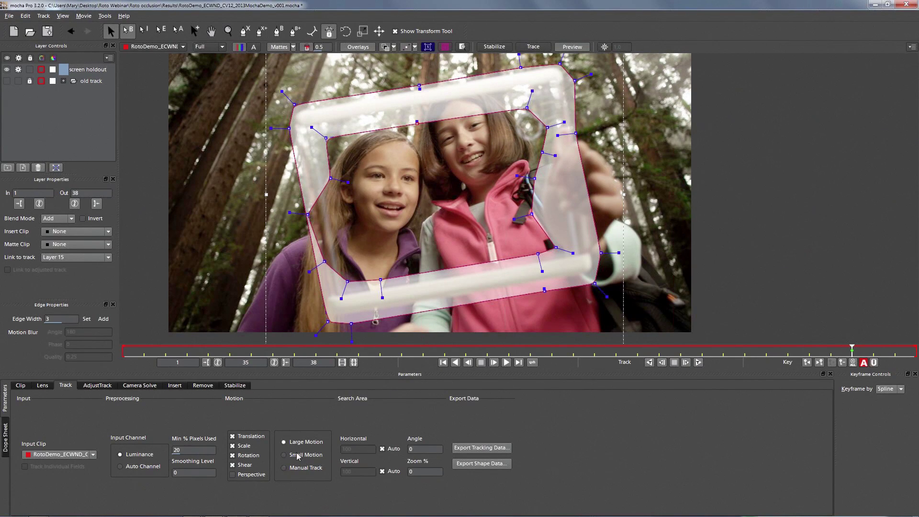
pyautogui.click(233, 474)
pyautogui.click(698, 363)
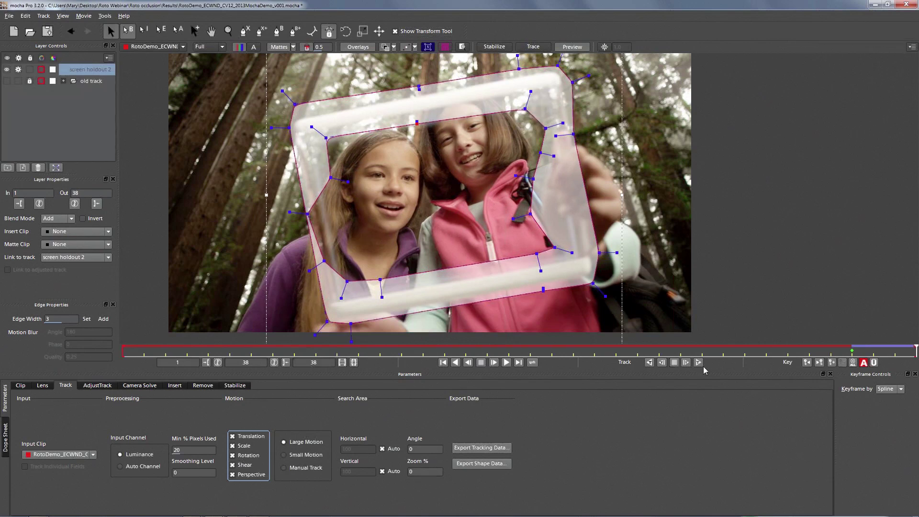
# Try tracking the holdout backward to frame 30 and scrub back to frame 35 to check its drift.
pyautogui.click(650, 362)
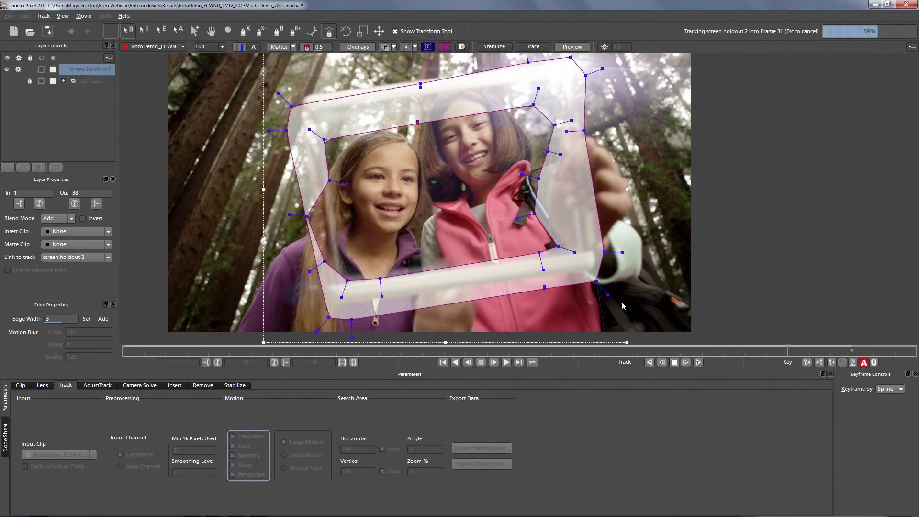
pyautogui.press('Escape')
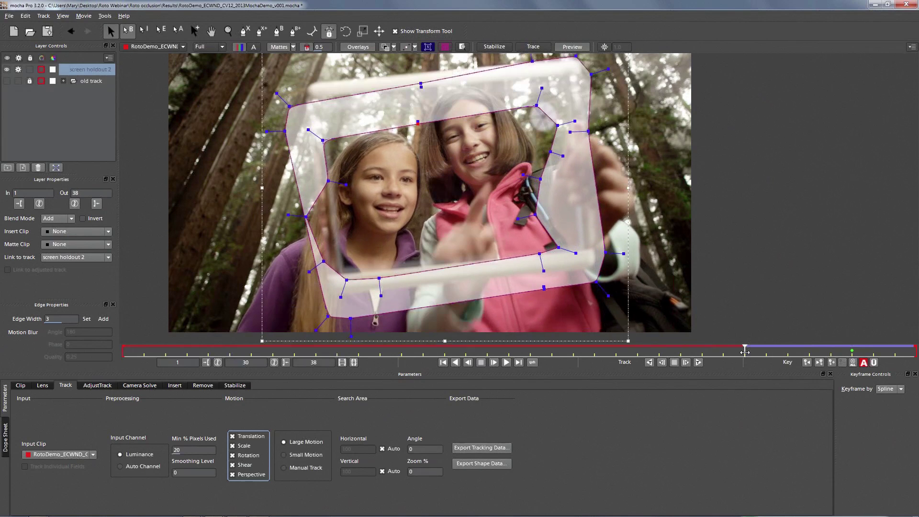
pyautogui.moveTo(745, 352); pyautogui.dragTo(810, 352)
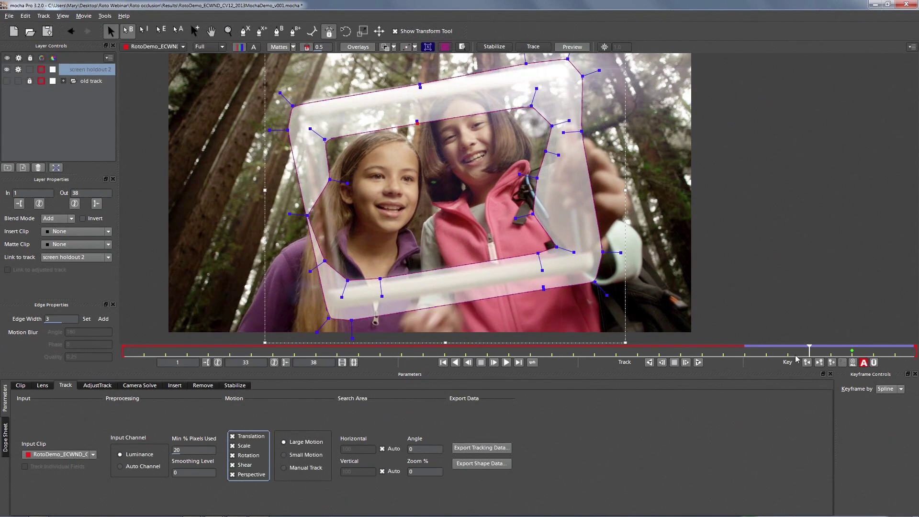
pyautogui.moveTo(809, 348); pyautogui.dragTo(848, 348)
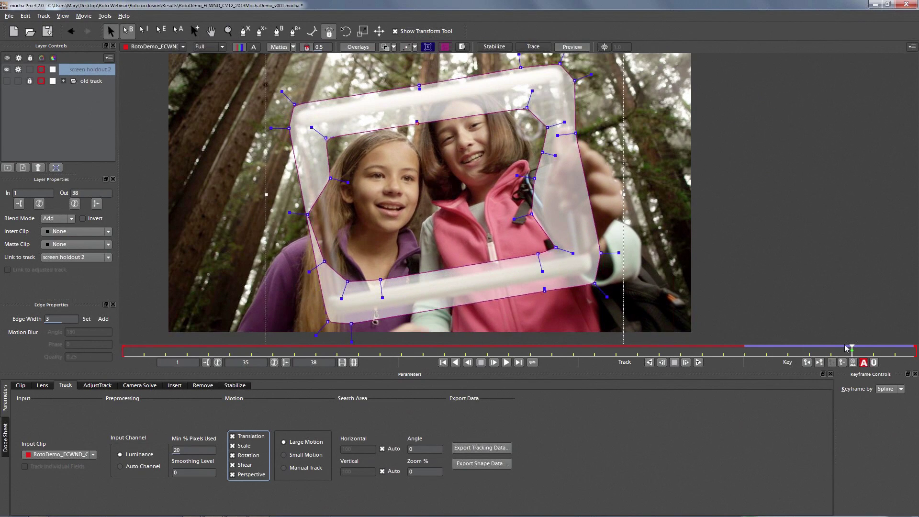
# Move the inner spline's upper and right-side points closer to the handheld frame and adjust the outer upper-left corner at frame 35.
pyautogui.moveTo(295, 105); pyautogui.dragTo(293, 108)
pyautogui.moveTo(417, 123); pyautogui.dragTo(424, 109)
pyautogui.moveTo(527, 108); pyautogui.dragTo(547, 87)
pyautogui.moveTo(547, 126); pyautogui.dragTo(554, 117)
pyautogui.moveTo(543, 152); pyautogui.dragTo(542, 176)
pyautogui.moveTo(531, 214); pyautogui.dragTo(539, 209)
pyautogui.moveTo(556, 247); pyautogui.dragTo(527, 255)
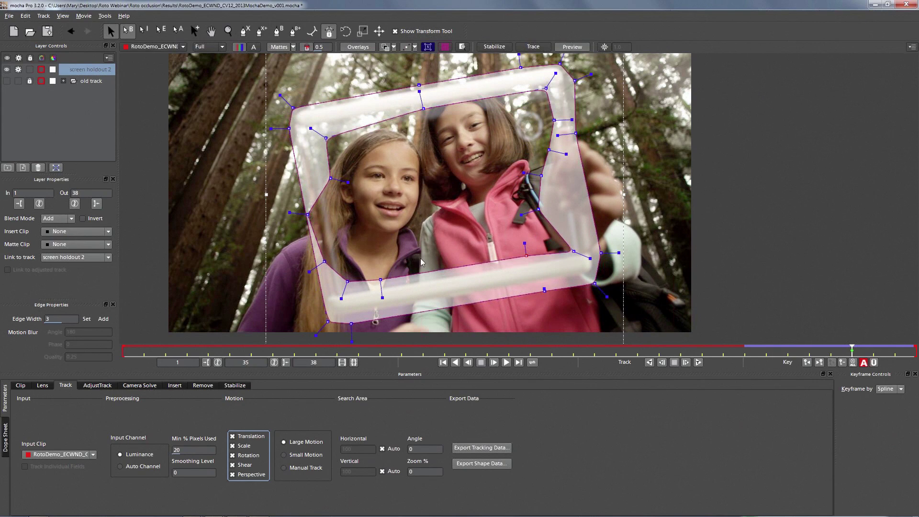
# Fit the inner spline's left and lower points and the outer spline's lower edge to the handheld frame, and track the layer backward.
pyautogui.moveTo(379, 281); pyautogui.dragTo(379, 283)
pyautogui.moveTo(347, 281); pyautogui.dragTo(344, 286)
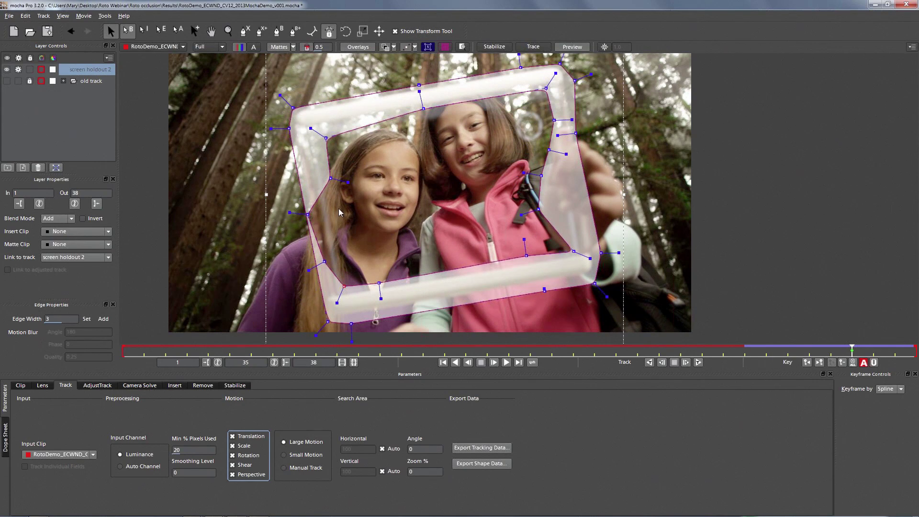
pyautogui.moveTo(345, 287); pyautogui.dragTo(316, 262)
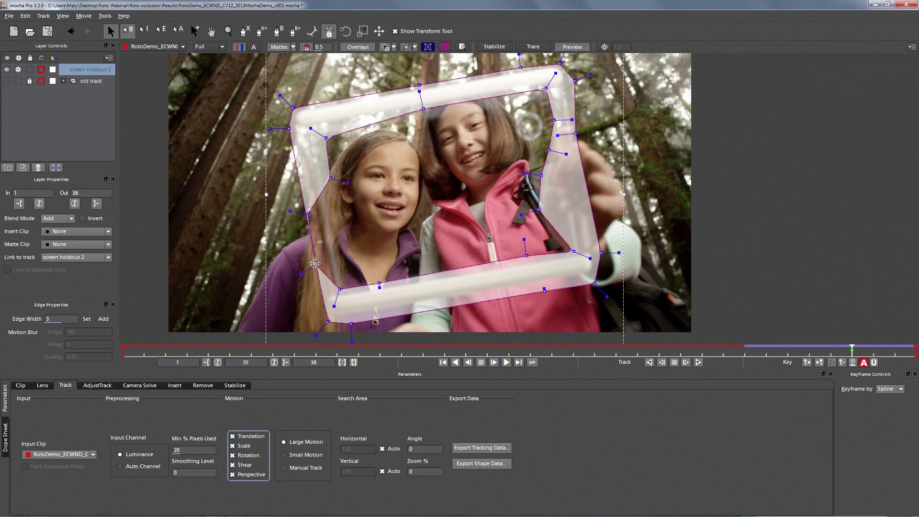
pyautogui.moveTo(330, 178); pyautogui.dragTo(315, 148)
pyautogui.moveTo(326, 138); pyautogui.dragTo(315, 131)
pyautogui.moveTo(340, 289); pyautogui.dragTo(339, 296)
pyautogui.moveTo(379, 283); pyautogui.dragTo(381, 288)
pyautogui.moveTo(545, 289); pyautogui.dragTo(594, 276)
pyautogui.moveTo(351, 324); pyautogui.dragTo(351, 317)
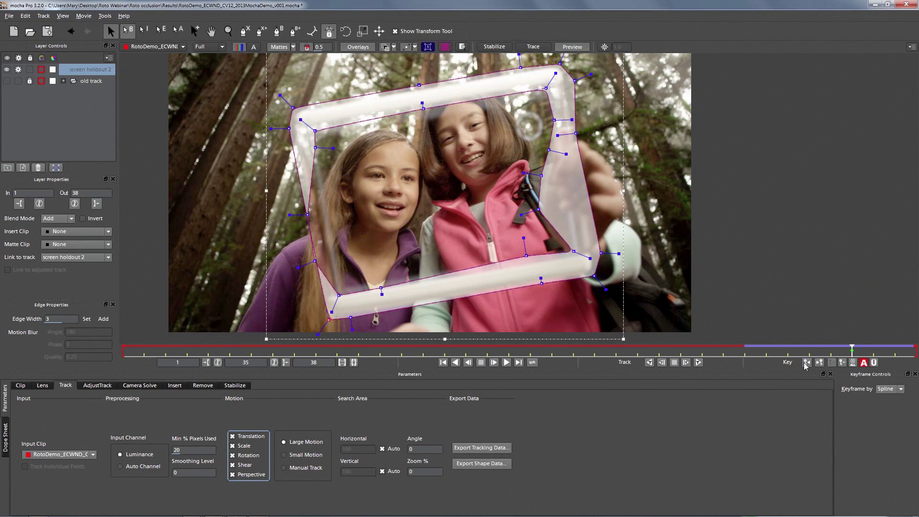
pyautogui.click(649, 362)
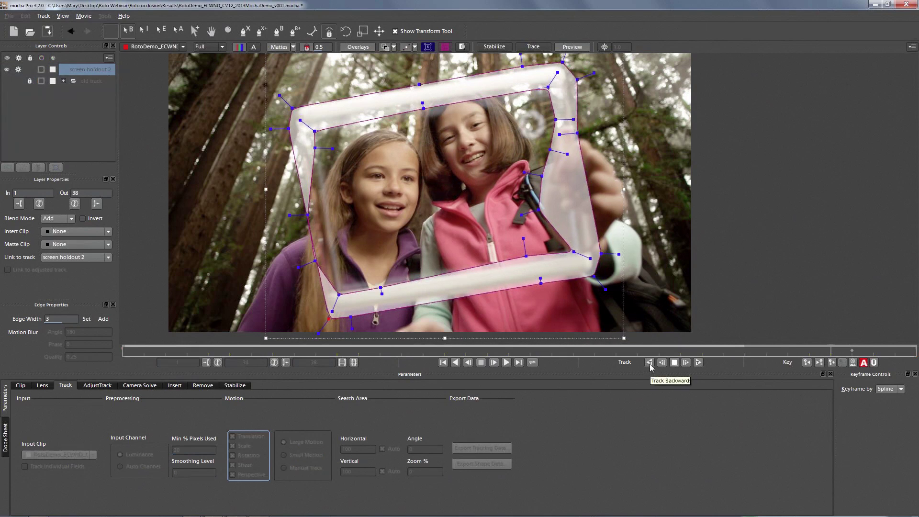
# Shift the holdout's left-half points up and outward onto the handheld frame at frame 33, and track the layer backward to frame 29.
pyautogui.click(649, 363)
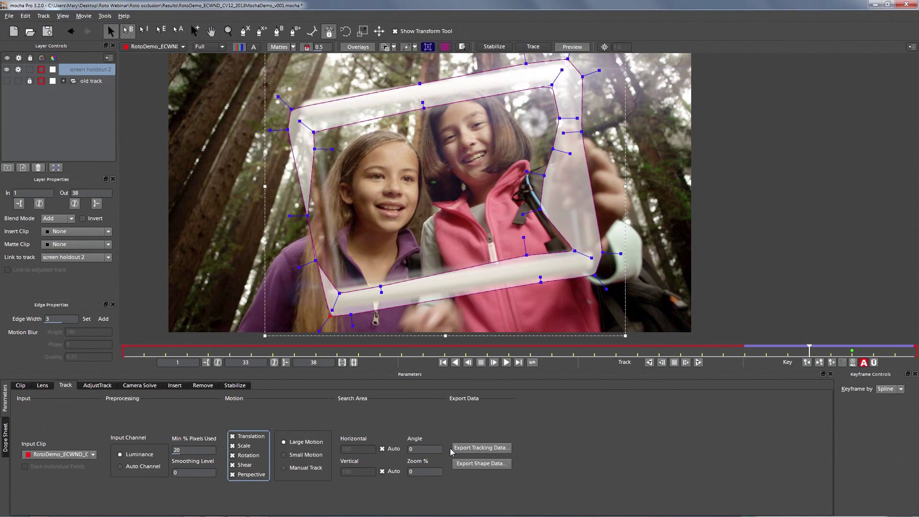
pyautogui.moveTo(282, 113); pyautogui.dragTo(424, 346)
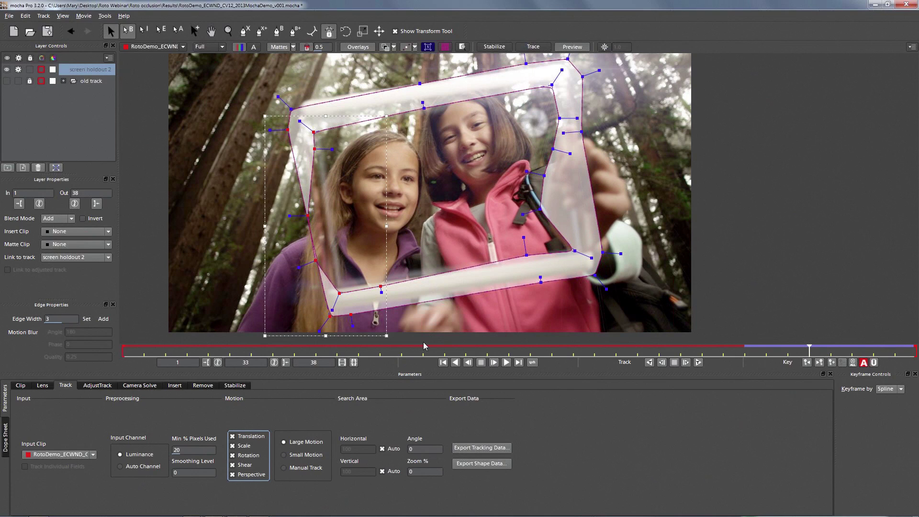
pyautogui.hotkey('ctrl', 'z')
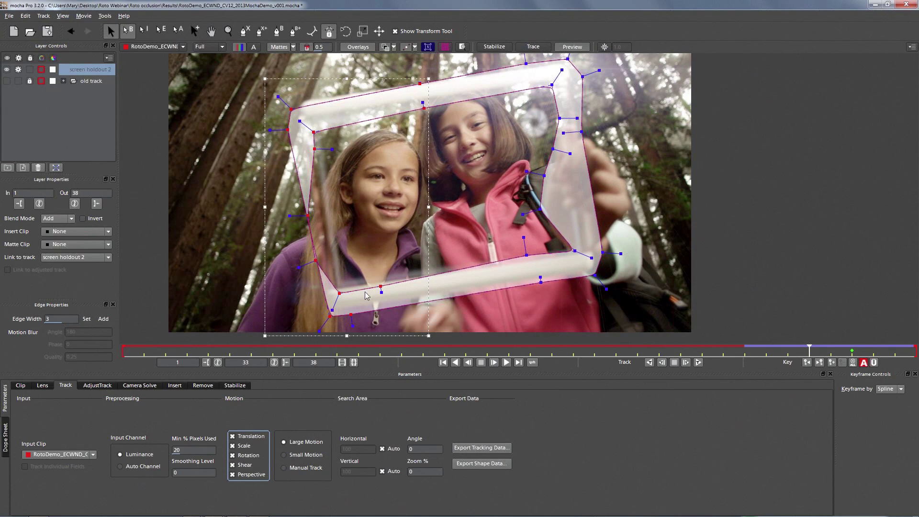
pyautogui.moveTo(342, 292); pyautogui.dragTo(338, 285)
pyautogui.click(653, 364)
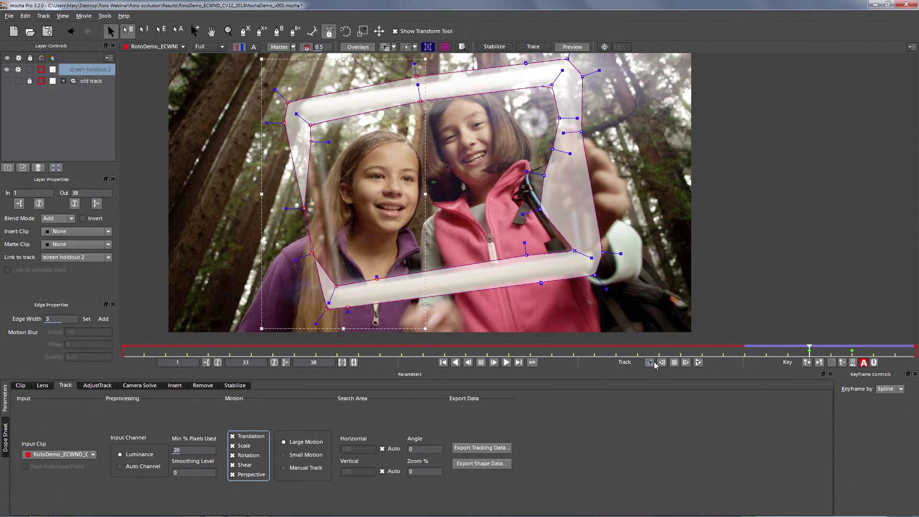
pyautogui.click(652, 363)
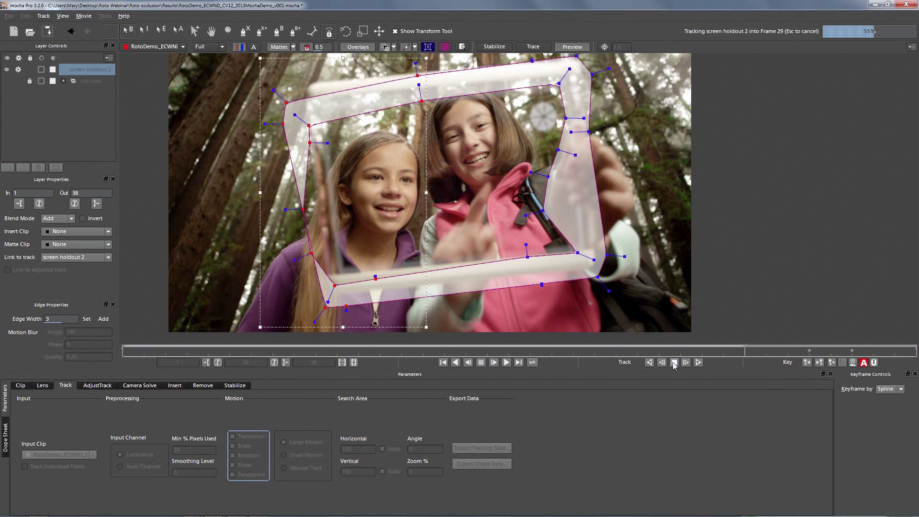
pyautogui.click(674, 363)
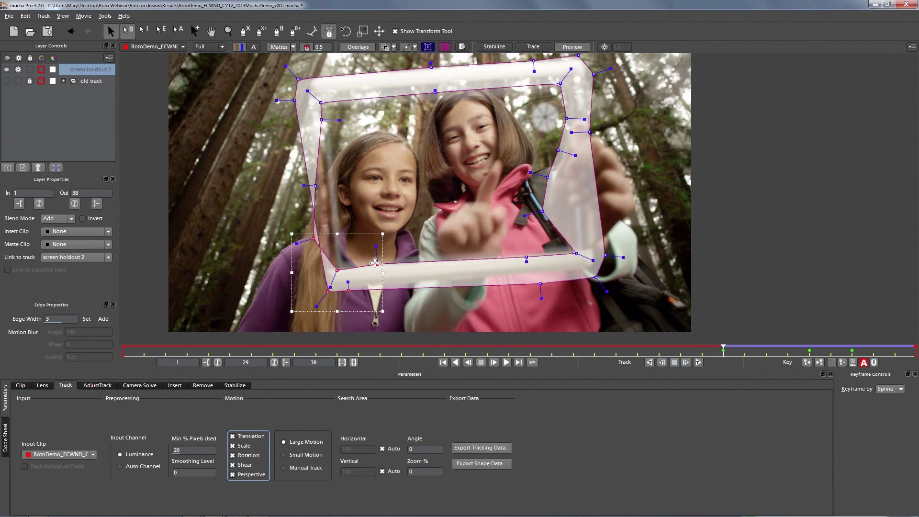
# Fit the inner and outer splines' lower-edge points and lower-right corner to the handheld frame at frame 29, and track backward to frame 27.
pyautogui.moveTo(375, 263); pyautogui.dragTo(376, 263)
pyautogui.moveTo(527, 258); pyautogui.dragTo(527, 252)
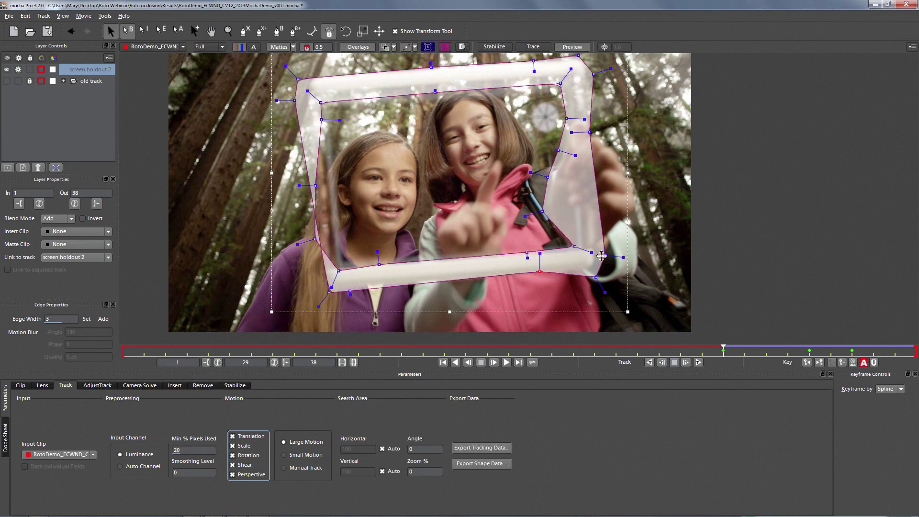
pyautogui.moveTo(606, 255); pyautogui.dragTo(596, 272)
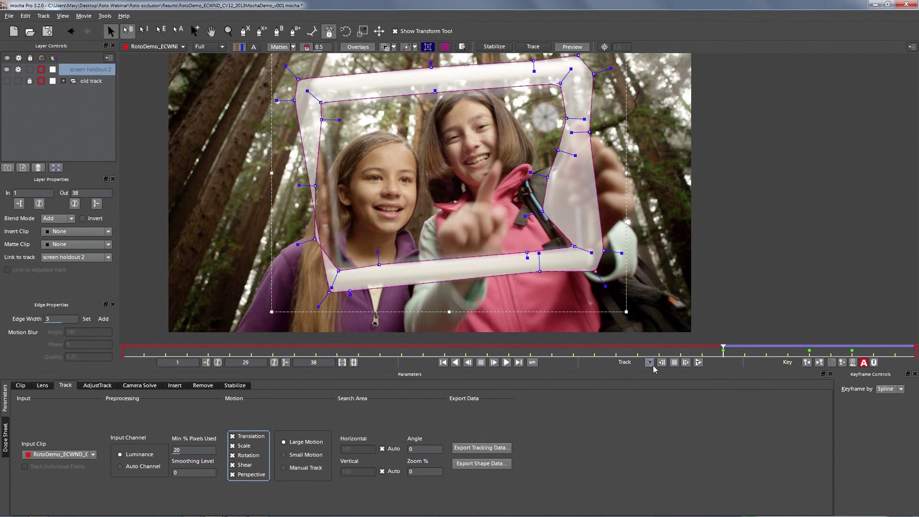
pyautogui.click(650, 363)
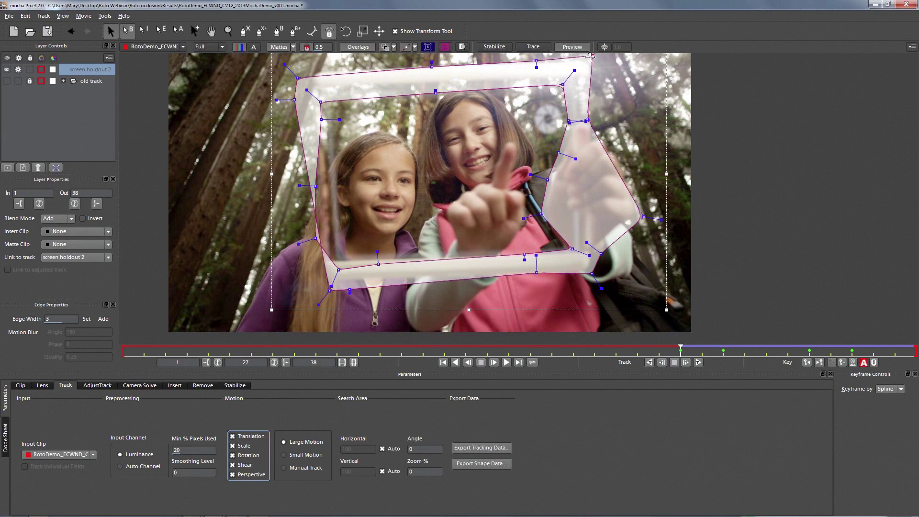
# Nudge the outer spline's upper-right corner onto the handheld frame at frame 27 and track the layer backward to frame 17.
pyautogui.moveTo(590, 57); pyautogui.dragTo(588, 57)
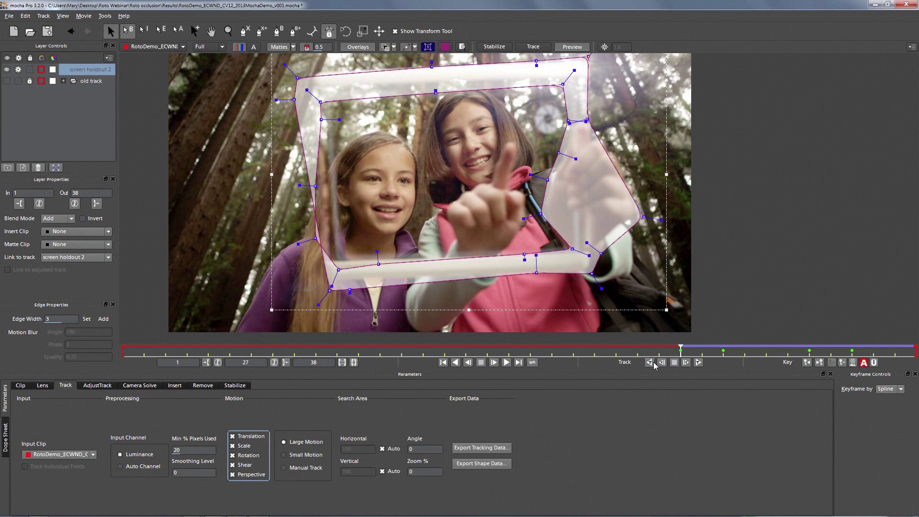
pyautogui.click(651, 363)
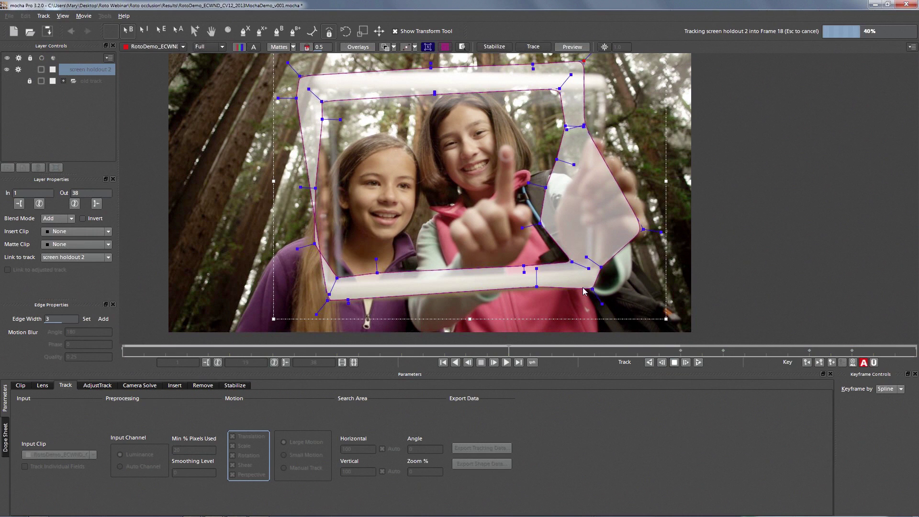
pyautogui.press('Escape')
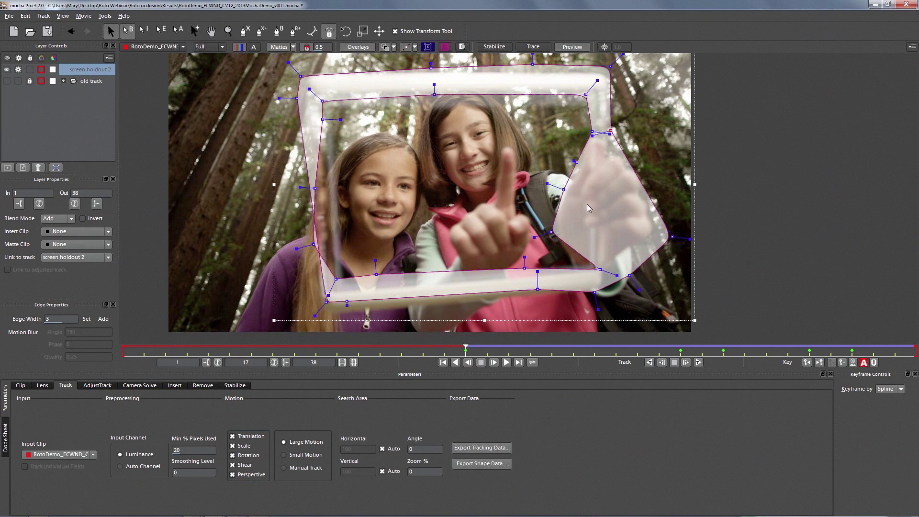
# Move the inner lower-right corner inward and the outer point beside the hand closer at frame 17, and track backward to frame 1.
pyautogui.moveTo(601, 269); pyautogui.dragTo(565, 254)
pyautogui.click(672, 236)
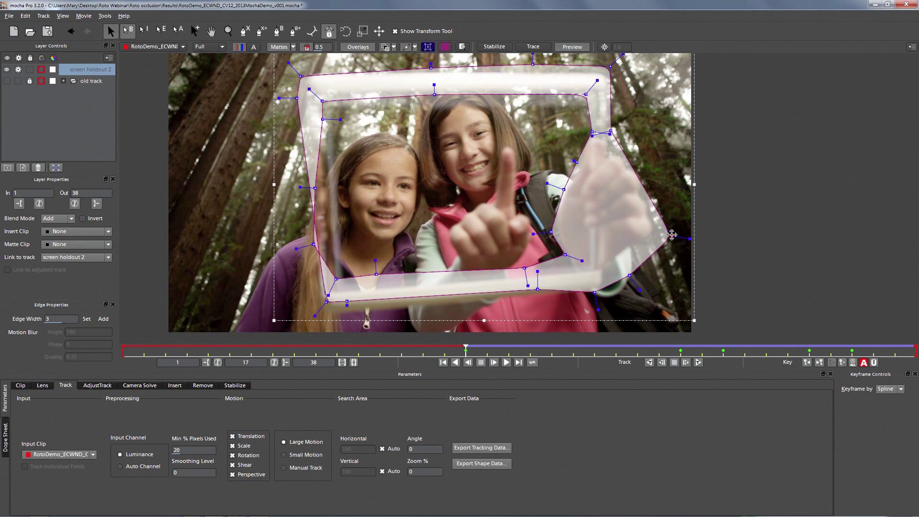
pyautogui.moveTo(672, 235); pyautogui.dragTo(664, 227)
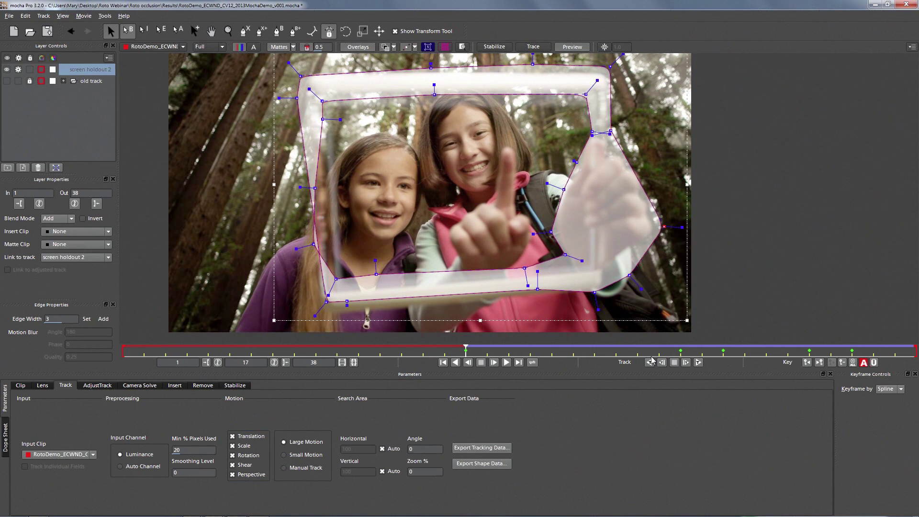
pyautogui.click(650, 362)
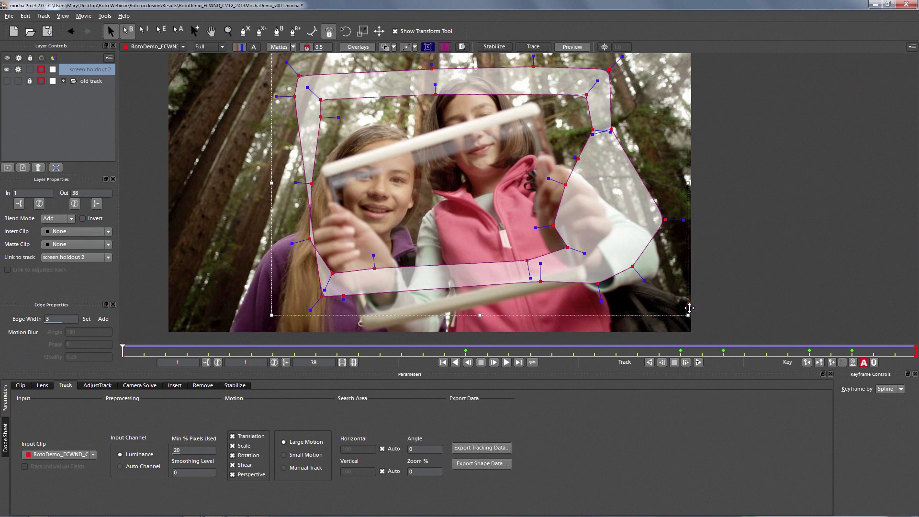
# Distort the whole holdout shape at frame 1 with its transform box corners so it fits the tilted handheld screen.
pyautogui.moveTo(686, 312); pyautogui.dragTo(607, 255)
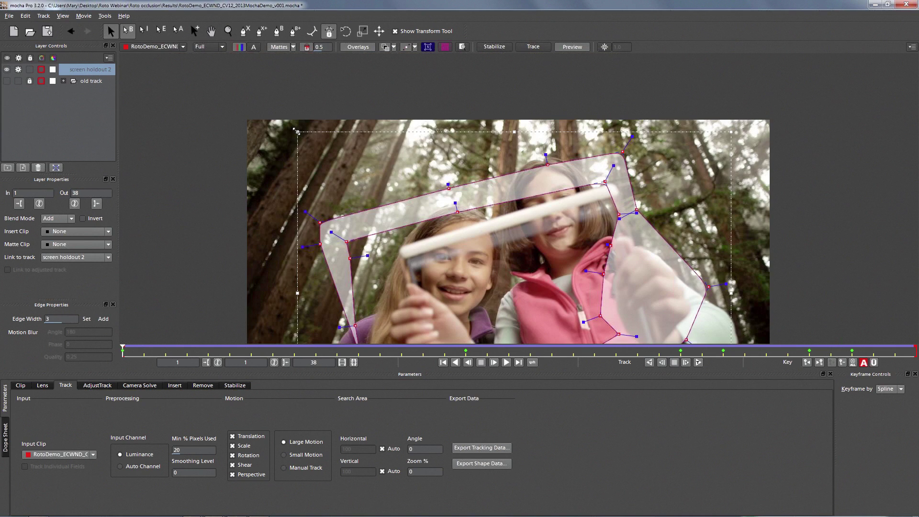
pyautogui.moveTo(297, 131); pyautogui.dragTo(376, 158)
pyautogui.press('x')
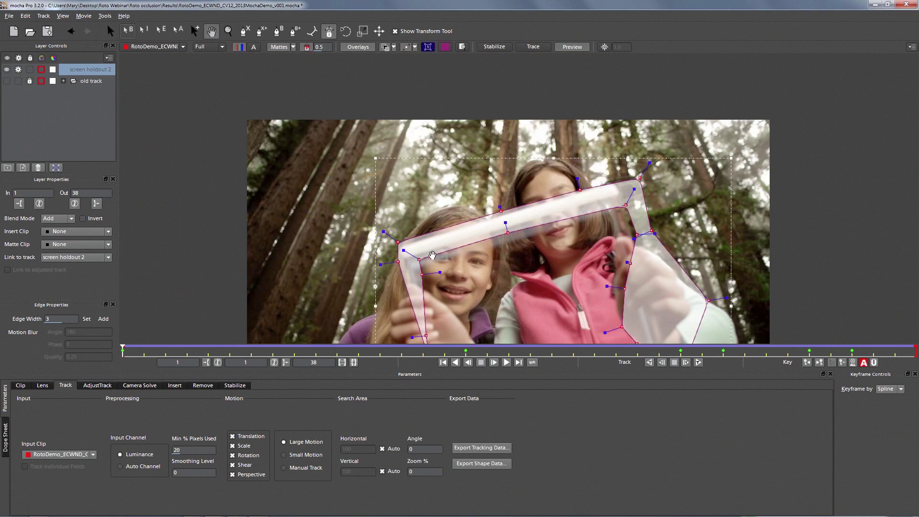
pyautogui.moveTo(433, 255); pyautogui.dragTo(396, 119)
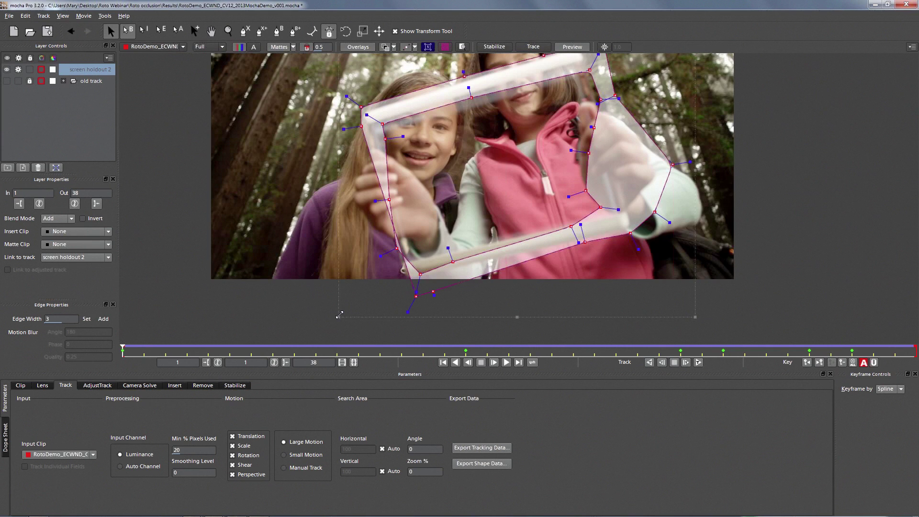
pyautogui.moveTo(340, 314); pyautogui.dragTo(339, 313)
# Move the holdout's lower-left corner points together onto the corner of the handheld frame at frame 1.
pyautogui.moveTo(496, 331); pyautogui.dragTo(383, 234)
pyautogui.moveTo(426, 272); pyautogui.dragTo(415, 262)
pyautogui.moveTo(544, 199); pyautogui.dragTo(538, 207)
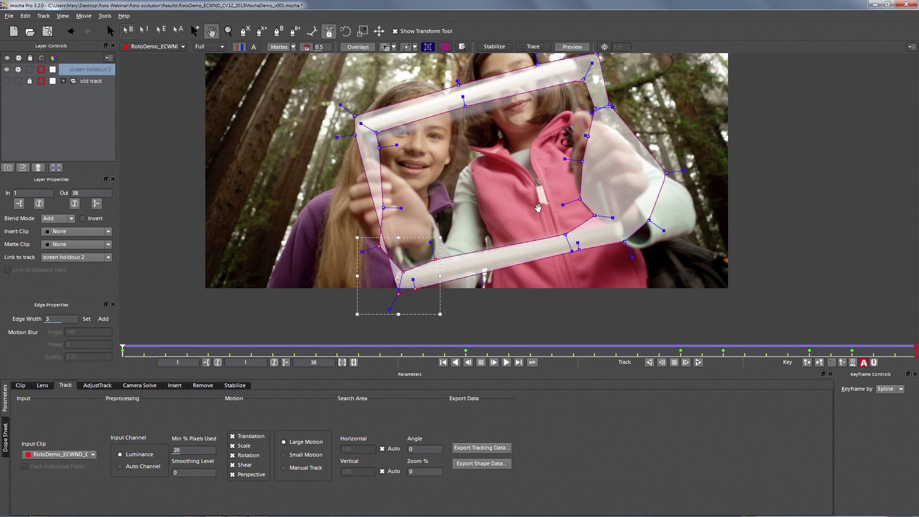
pyautogui.moveTo(538, 208); pyautogui.dragTo(507, 235)
# Go to frame 13 and fit the holdout's upper-left points and outer upper-right corner to the handheld frame.
pyautogui.click(376, 345)
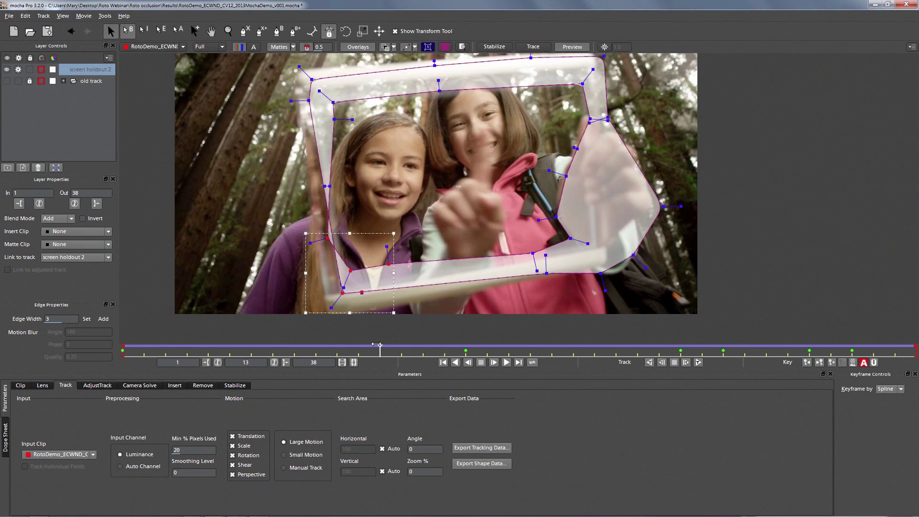
pyautogui.moveTo(301, 84); pyautogui.dragTo(536, 262)
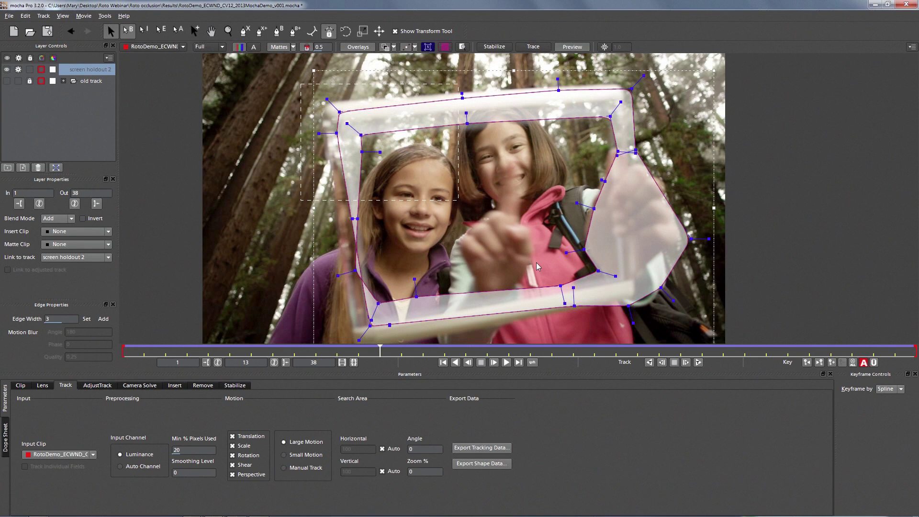
pyautogui.moveTo(360, 136); pyautogui.dragTo(338, 127)
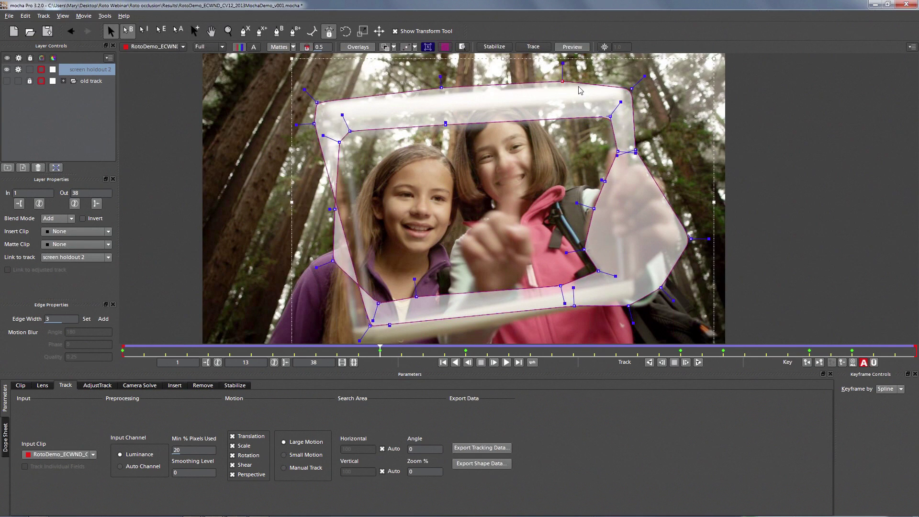
pyautogui.moveTo(632, 88); pyautogui.dragTo(629, 77)
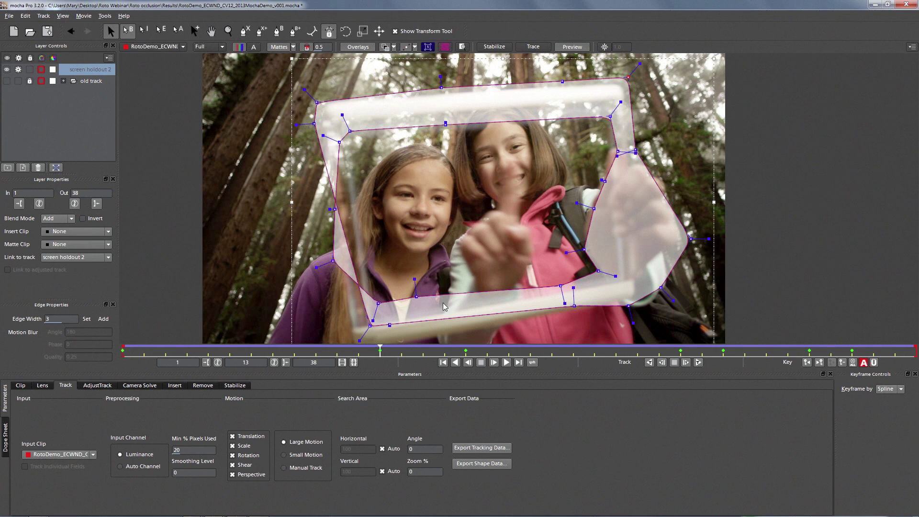
# Fit the lower-left corner points and the outer spline's lower-edge point to the handheld frame at frame 13.
pyautogui.moveTo(443, 303); pyautogui.dragTo(466, 227)
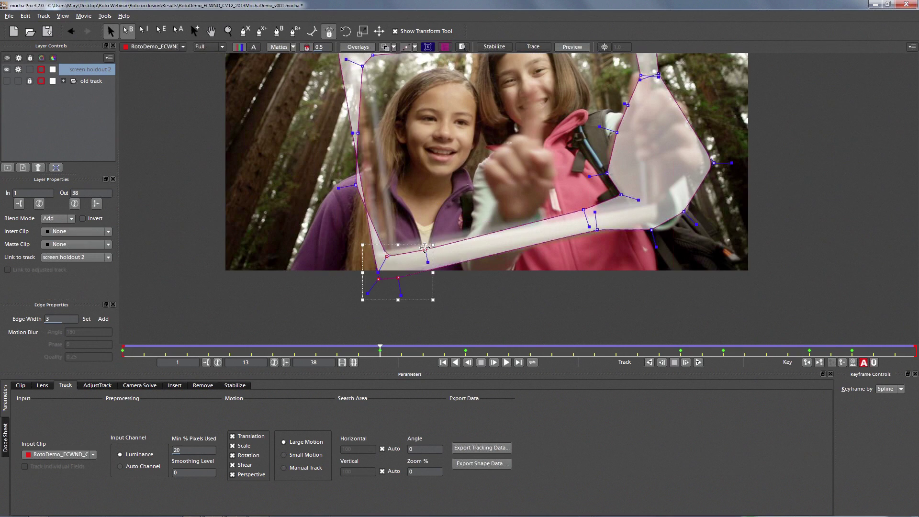
pyautogui.moveTo(425, 248); pyautogui.dragTo(424, 242)
pyautogui.click(584, 243)
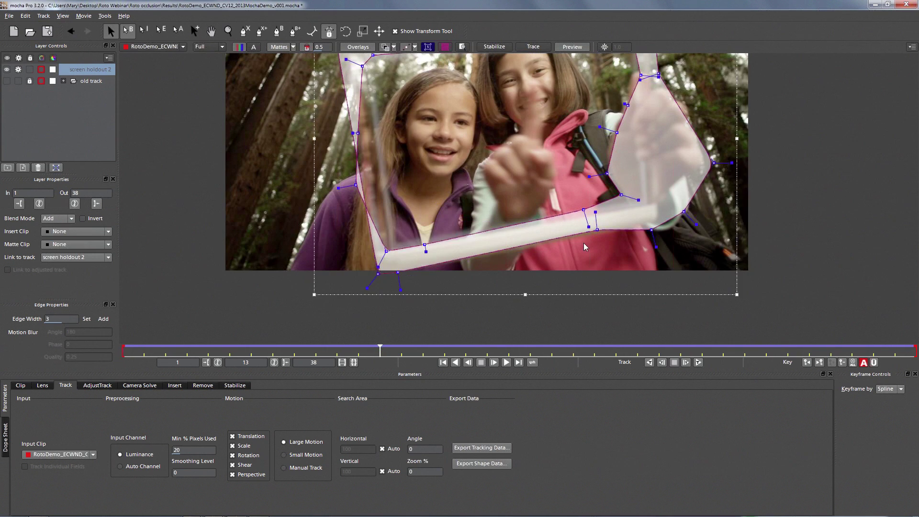
pyautogui.moveTo(597, 230); pyautogui.dragTo(595, 238)
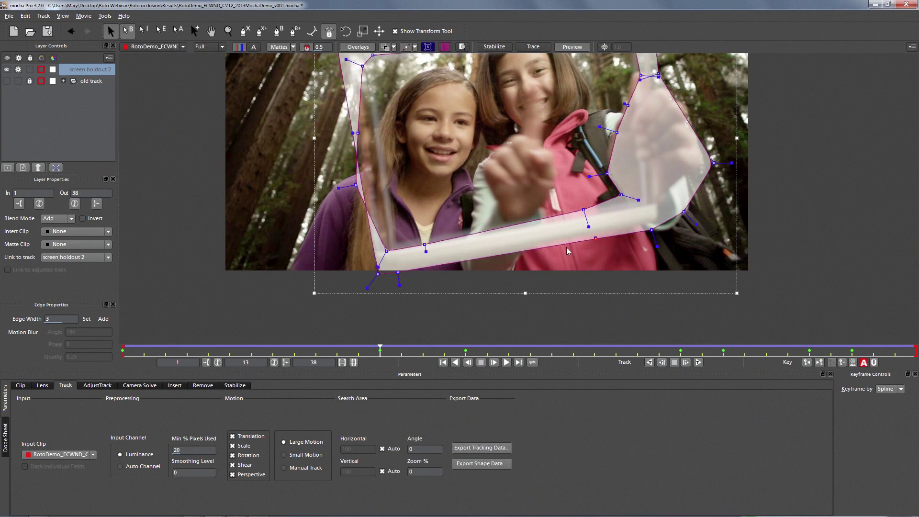
# Turn on Überkey and move the inner spline's left-side and upper-left points inward to clear the frame's blurred left edge.
pyautogui.press('x')
pyautogui.moveTo(539, 206); pyautogui.dragTo(527, 242)
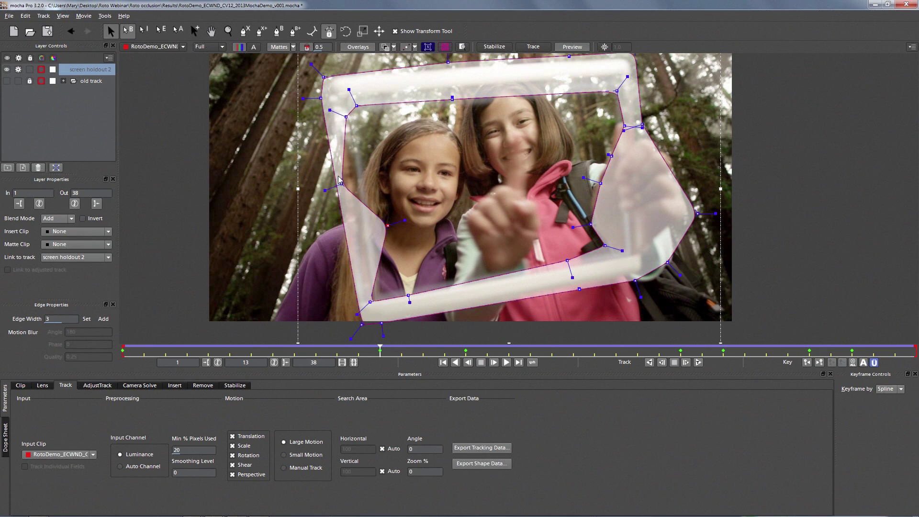
pyautogui.moveTo(340, 185); pyautogui.dragTo(368, 169)
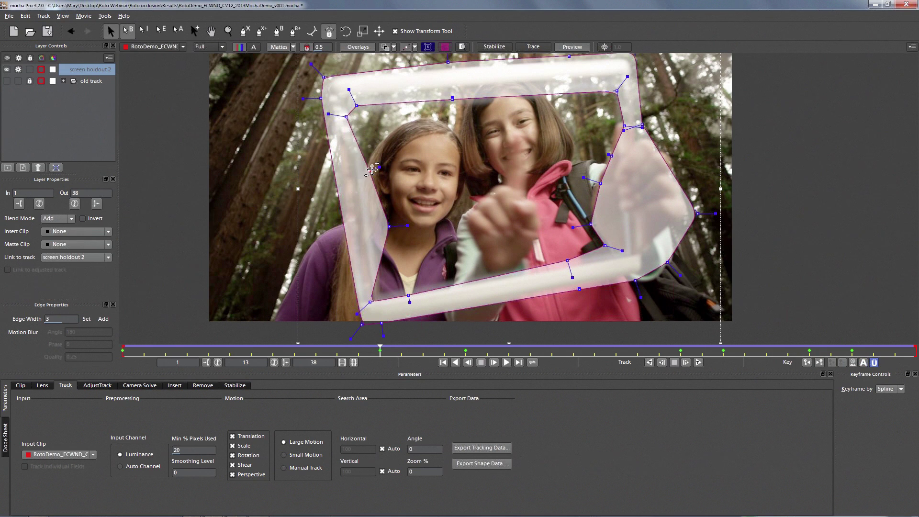
pyautogui.moveTo(346, 116); pyautogui.dragTo(374, 105)
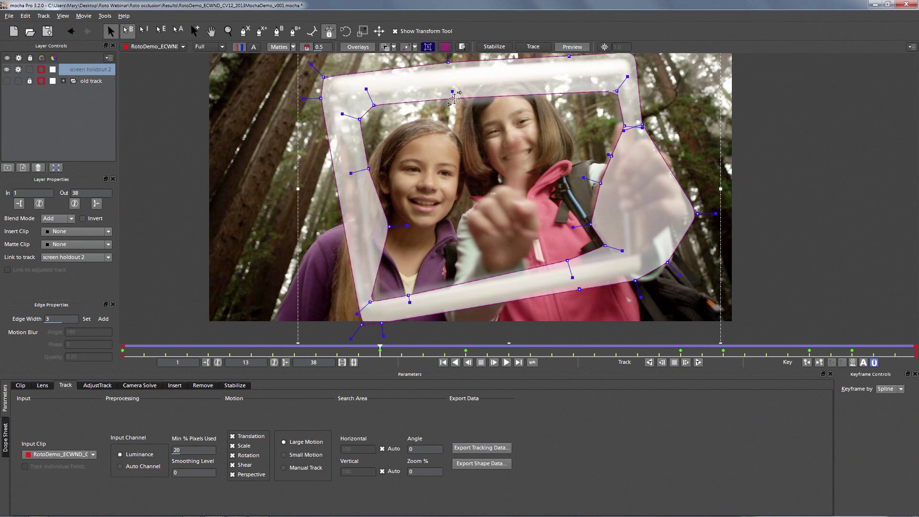
# Reshape the inner spline's upper-right corner and right side so it clears the frame's edge and the hand holding it.
pyautogui.moveTo(618, 91); pyautogui.dragTo(611, 82)
pyautogui.moveTo(623, 124); pyautogui.dragTo(618, 115)
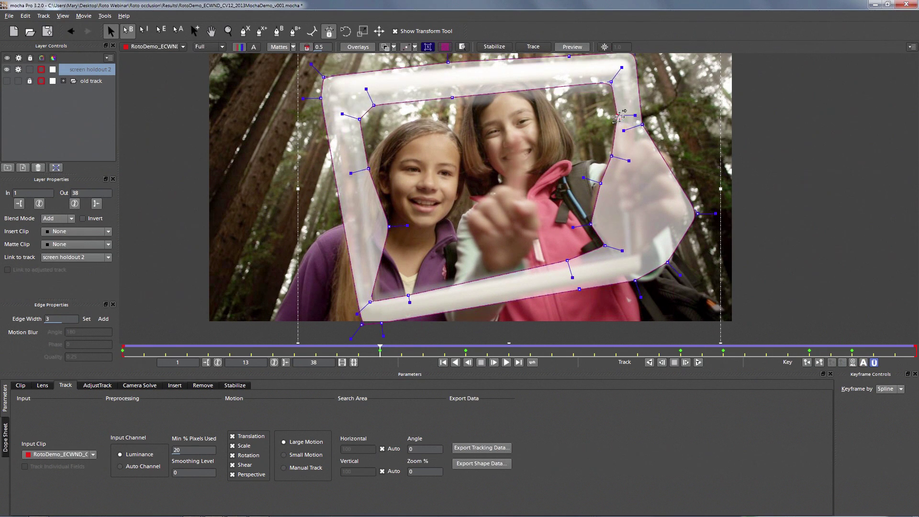
pyautogui.moveTo(613, 154); pyautogui.dragTo(601, 143)
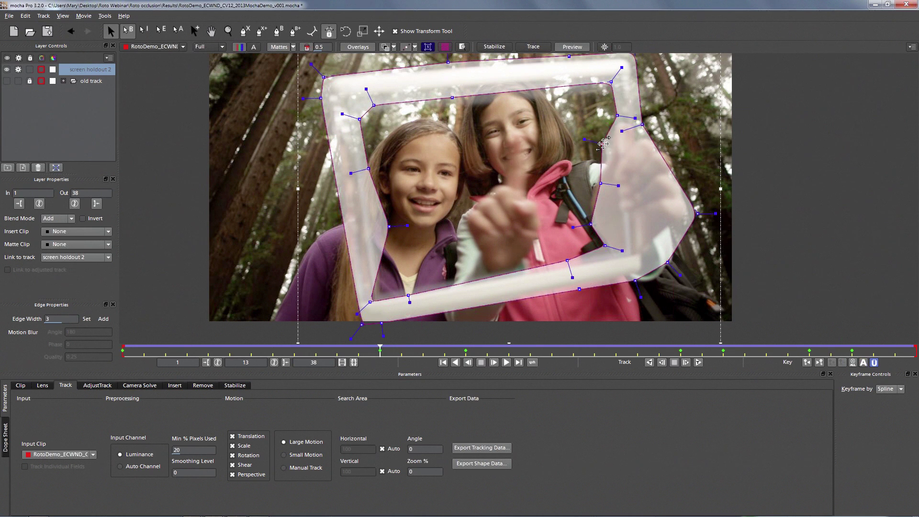
pyautogui.moveTo(601, 183); pyautogui.dragTo(591, 179)
pyautogui.moveTo(586, 222); pyautogui.dragTo(609, 251)
# Move the inner spline's lower-left points above the frame's lower edge and extend the outer lower-left corner farther out.
pyautogui.moveTo(408, 295); pyautogui.dragTo(417, 280)
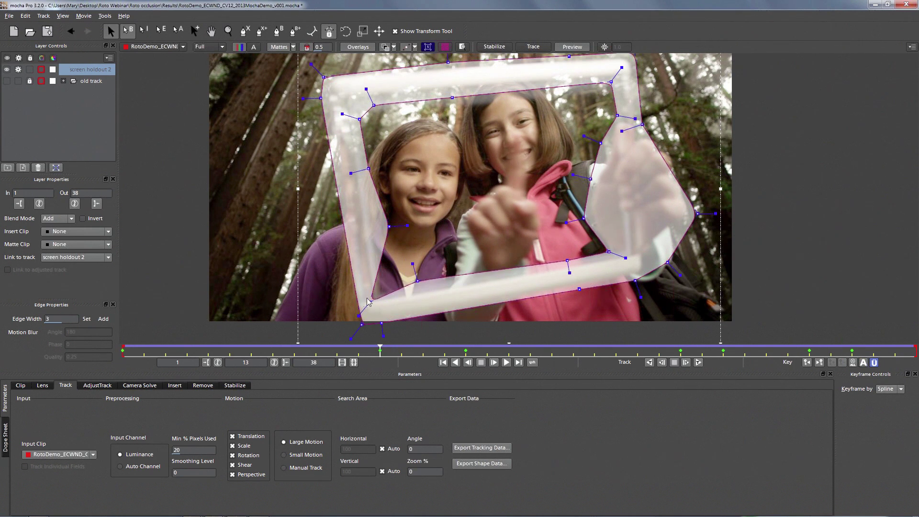
pyautogui.moveTo(372, 301); pyautogui.dragTo(418, 284)
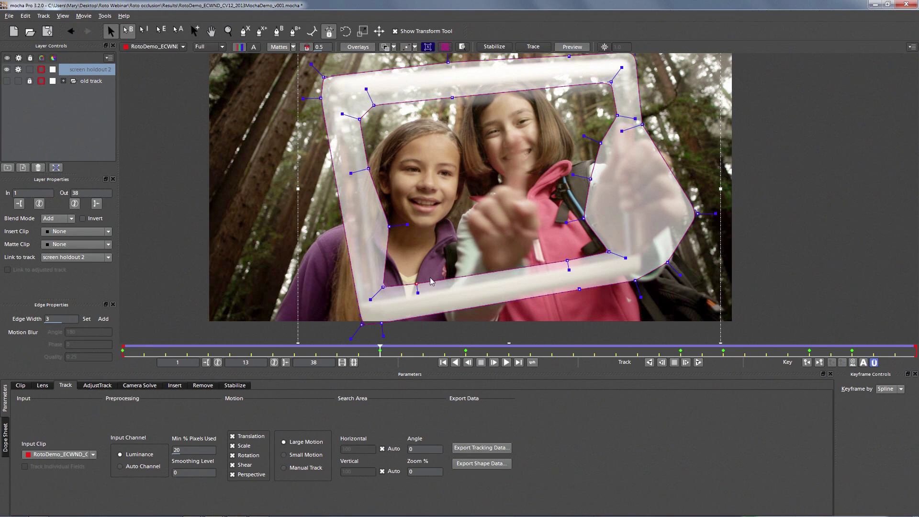
pyautogui.moveTo(364, 325); pyautogui.dragTo(361, 334)
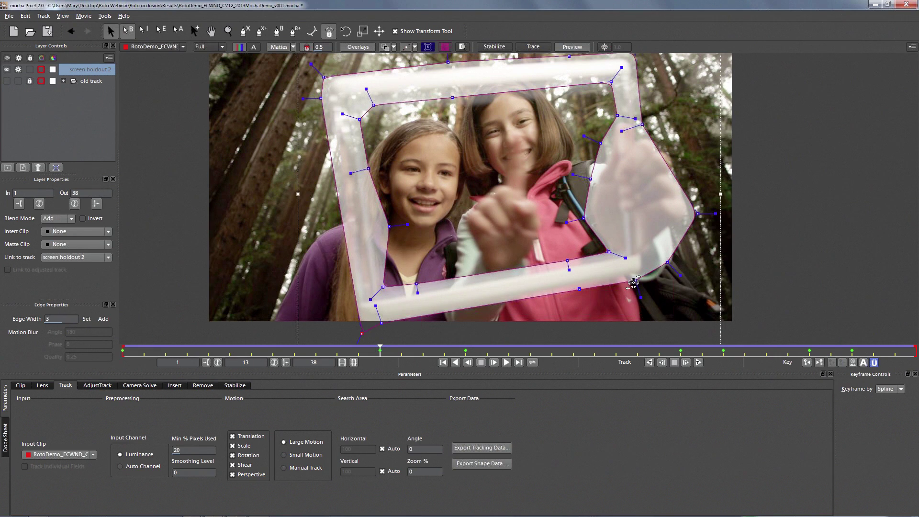
# Extend the outer spline's lower-right corner outward and move its right-side point up around the hand.
pyautogui.moveTo(635, 282); pyautogui.dragTo(641, 288)
pyautogui.moveTo(642, 125); pyautogui.dragTo(641, 125)
pyautogui.moveTo(698, 214); pyautogui.dragTo(687, 141)
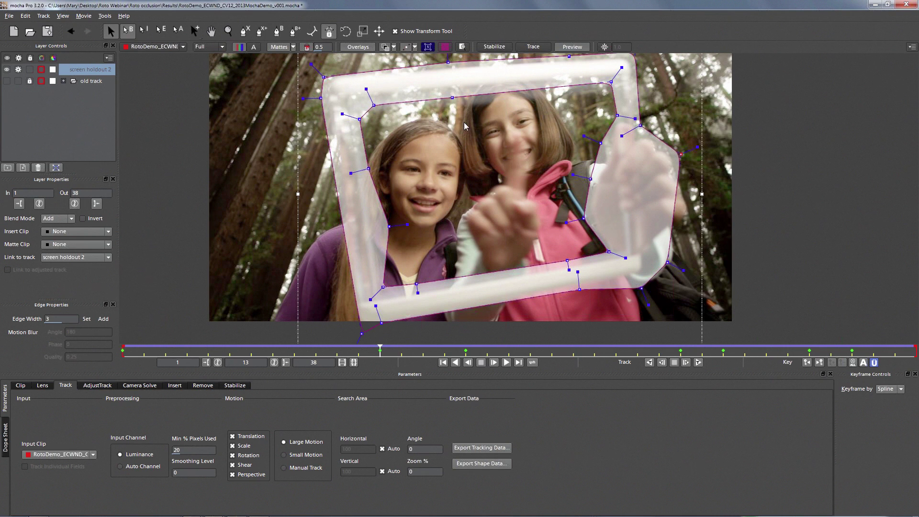
pyautogui.click(198, 32)
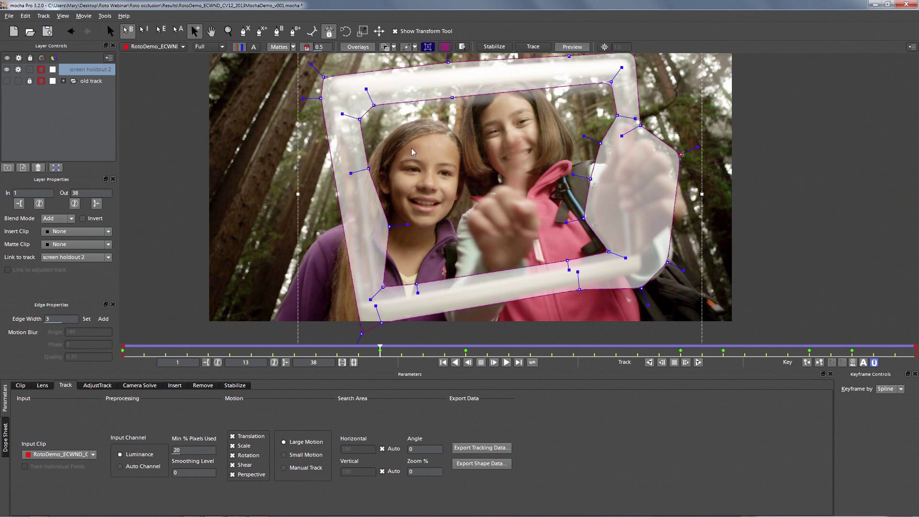
pyautogui.moveTo(677, 211); pyautogui.dragTo(720, 244)
pyautogui.hotkey('ctrl', 'z')
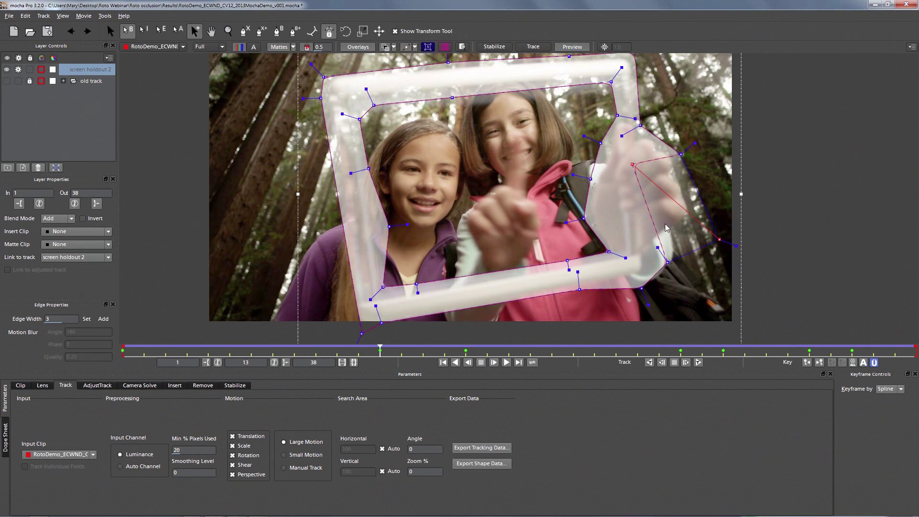
pyautogui.hotkey('ctrl', 'z')
pyautogui.click(110, 31)
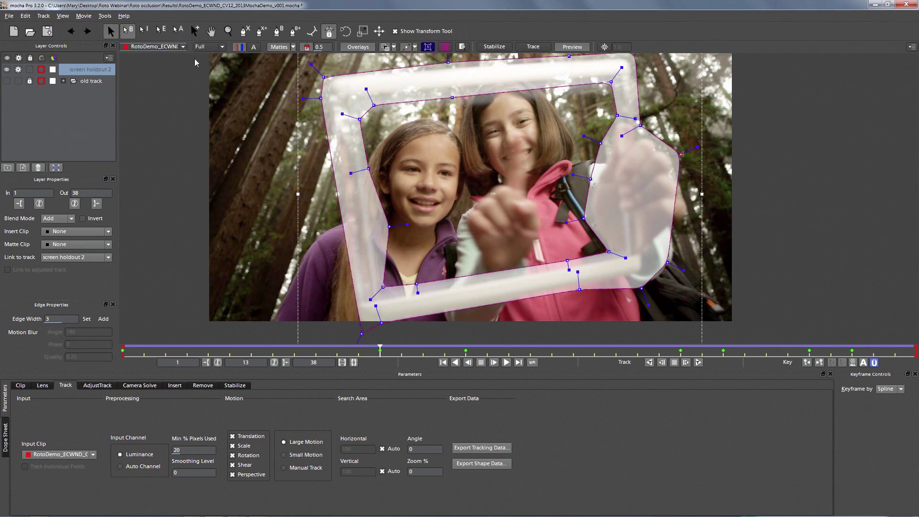
# Extend the outer spline's lower-right point farther out around the sleeve at frame 13, and turn Autokey back on in place of Überkey.
pyautogui.moveTo(668, 262); pyautogui.dragTo(703, 247)
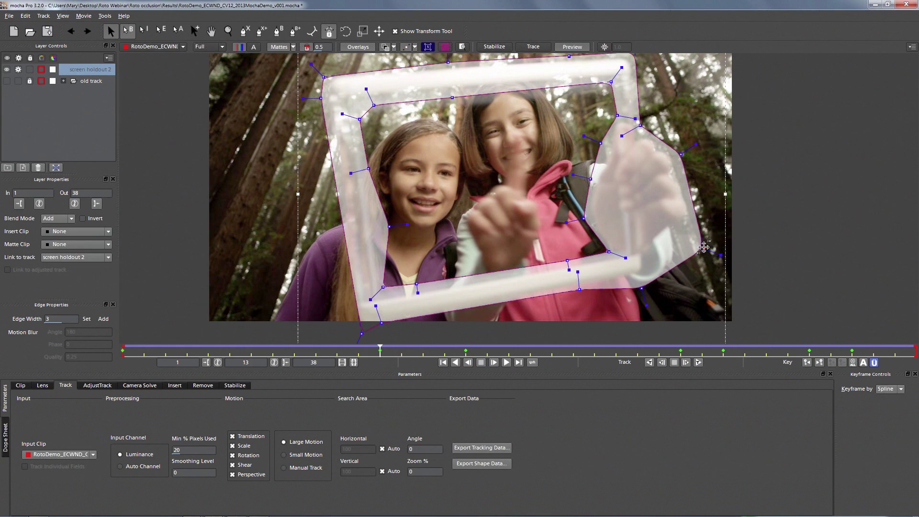
pyautogui.moveTo(380, 350); pyautogui.dragTo(663, 168)
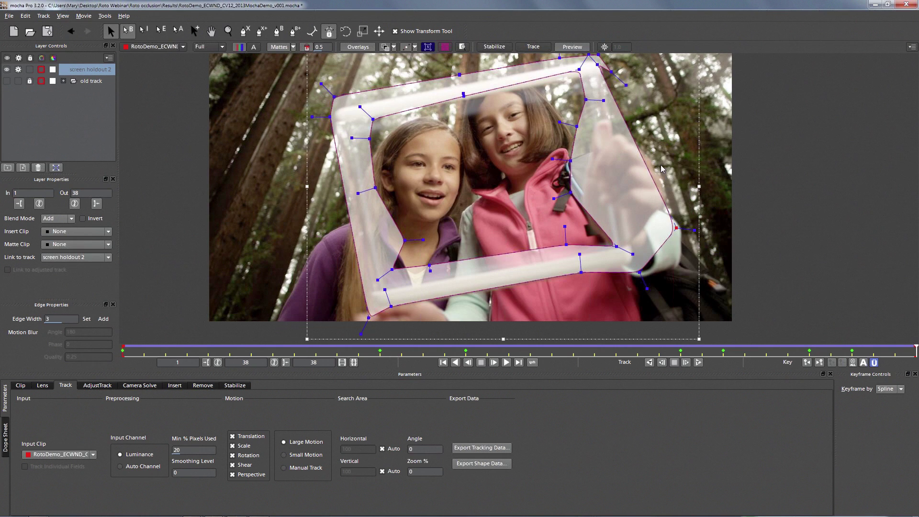
pyautogui.click(863, 362)
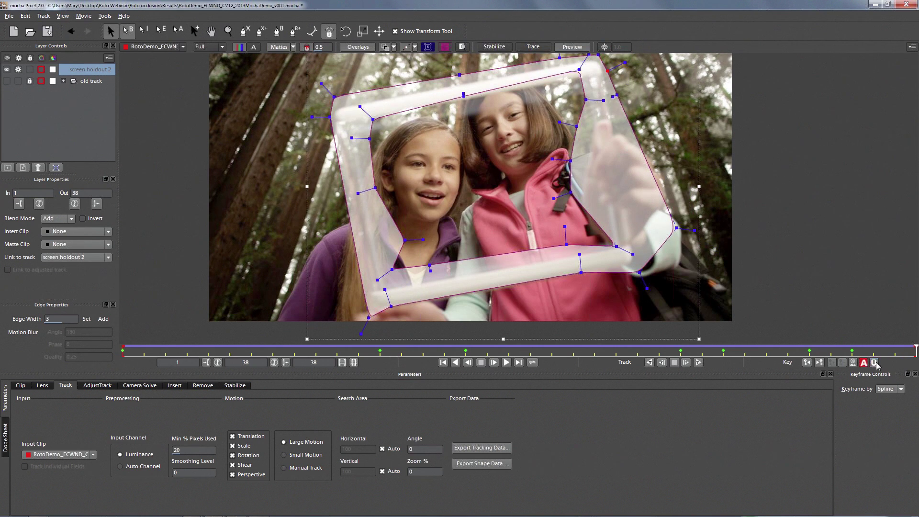
# At frame 3, turn off the matte display, then exclude the screen holdout 2 layer from tracking, hide it and lock it.
pyautogui.moveTo(913, 352); pyautogui.dragTo(158, 264)
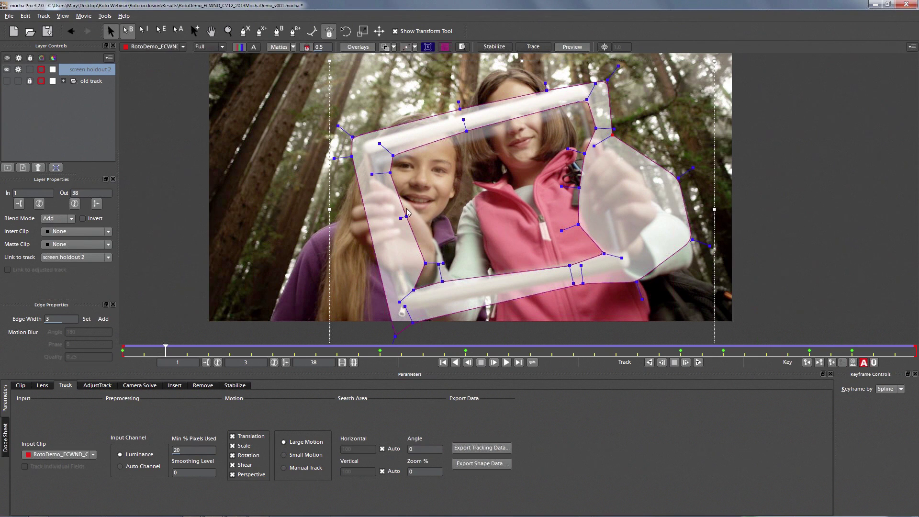
pyautogui.click(280, 48)
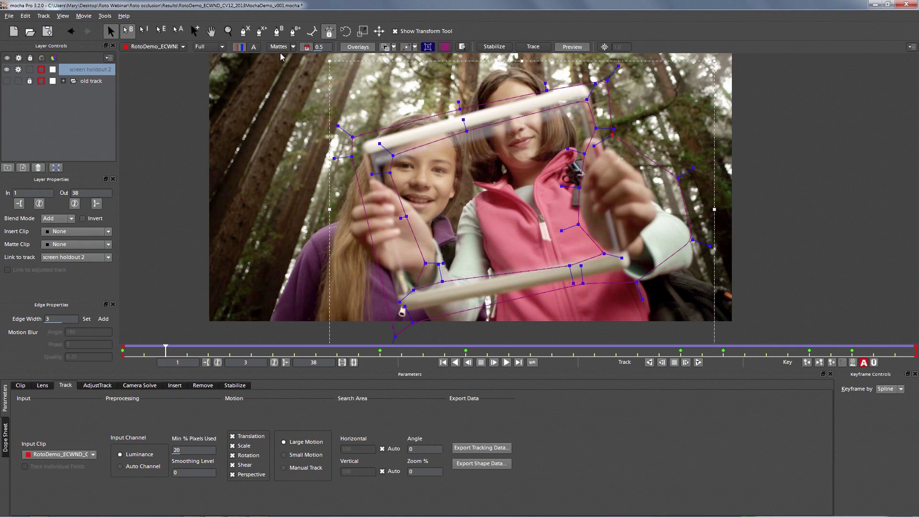
pyautogui.click(18, 70)
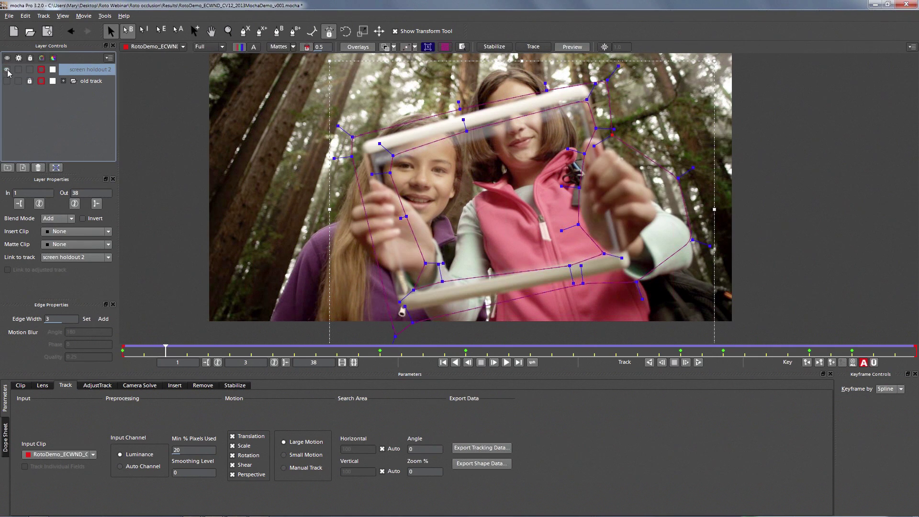
pyautogui.click(7, 70)
pyautogui.click(31, 69)
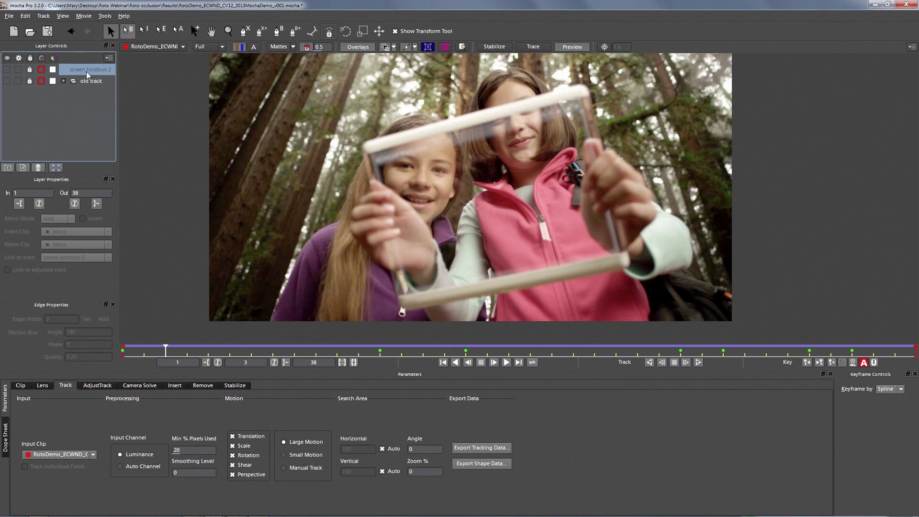
# Draw a closed X-spline at frame 3 around the left girl's purple jacket sleeve and hair, extending below the image edge.
pyautogui.click(245, 36)
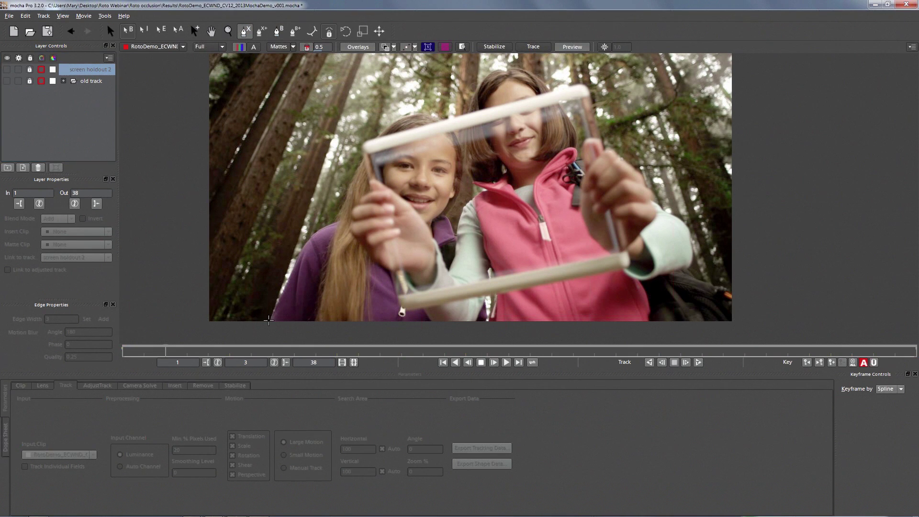
pyautogui.click(269, 322)
pyautogui.click(291, 271)
pyautogui.click(313, 234)
pyautogui.click(341, 225)
pyautogui.click(348, 264)
pyautogui.click(376, 295)
pyautogui.click(390, 314)
pyautogui.click(377, 338)
pyautogui.click(305, 336)
pyautogui.rightClick(265, 327)
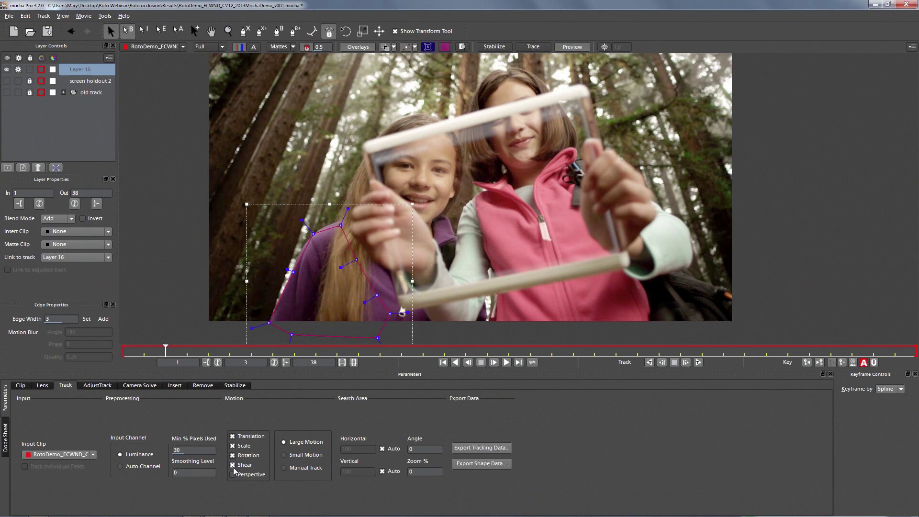
# Rename the new layer as purple jacket.
pyautogui.doubleClick(82, 69)
pyautogui.write('purple')
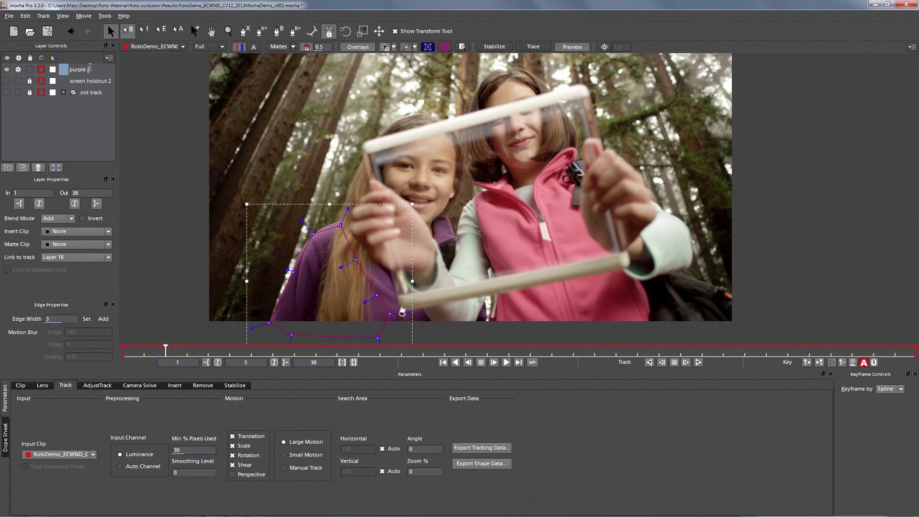
pyautogui.write(' jacket')
pyautogui.press('Return')
# Track the purple jacket layer backward to frame 1 and forward from frame 3, stopping at frame 10.
pyautogui.click(650, 362)
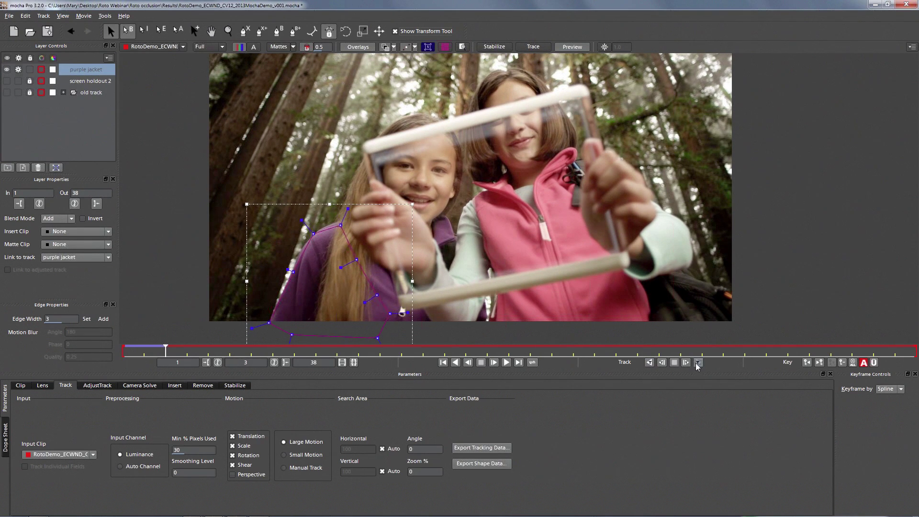
pyautogui.click(697, 362)
pyautogui.click(675, 363)
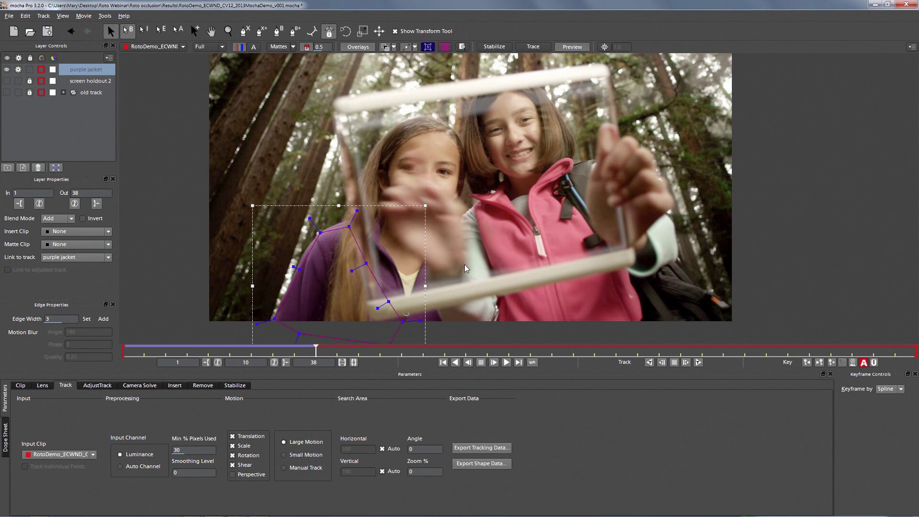
# Place the purple jacket layer below screen holdout 2, make the holdout layer visible at frame 6 and reselect purple jacket.
pyautogui.moveTo(82, 72); pyautogui.dragTo(85, 85)
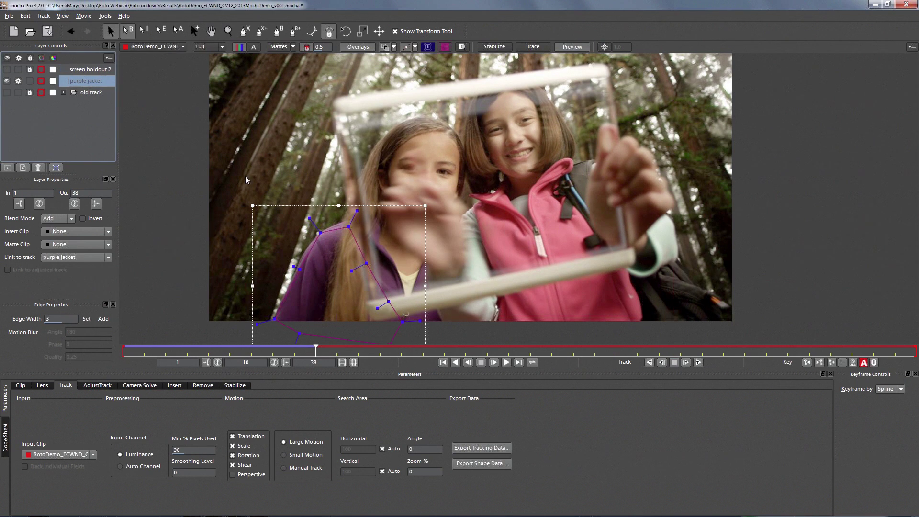
pyautogui.moveTo(315, 349); pyautogui.dragTo(266, 335)
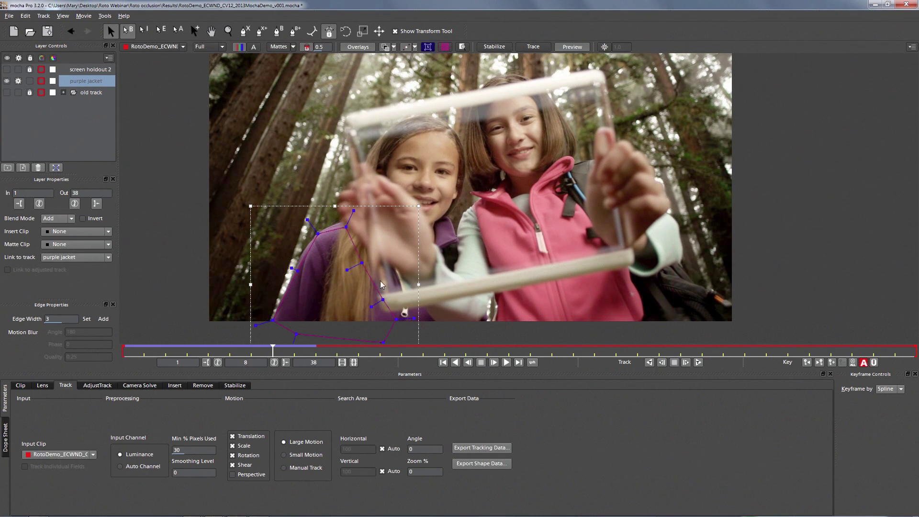
pyautogui.moveTo(254, 351); pyautogui.dragTo(230, 346)
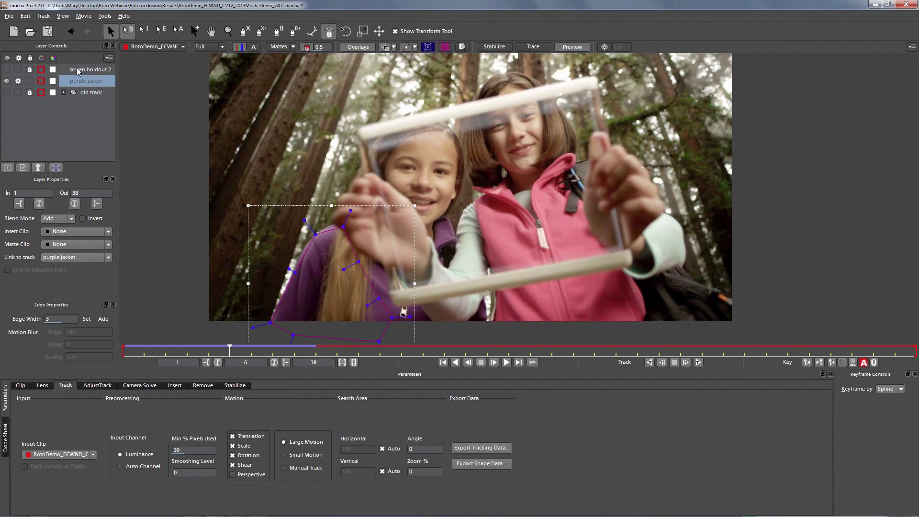
pyautogui.click(10, 71)
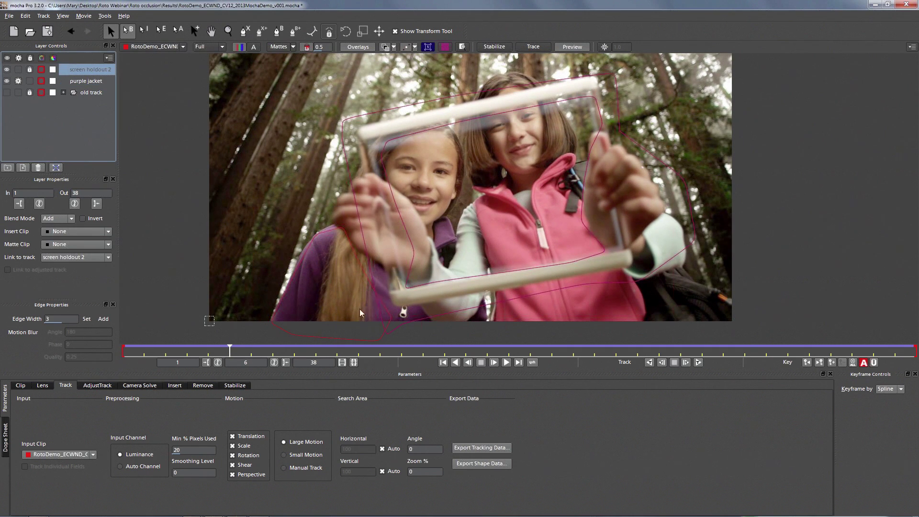
pyautogui.click(86, 83)
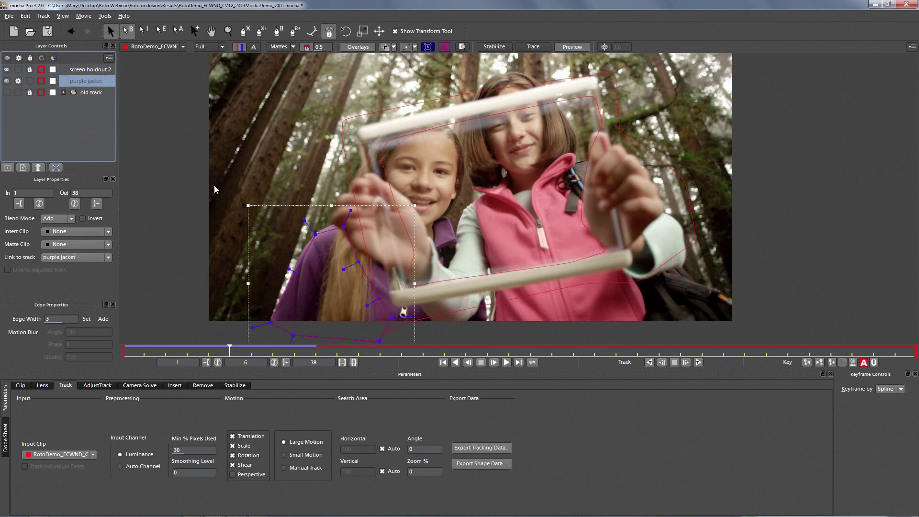
# Track the purple jacket layer forward to frame 38, then lock and hide it.
pyautogui.click(685, 363)
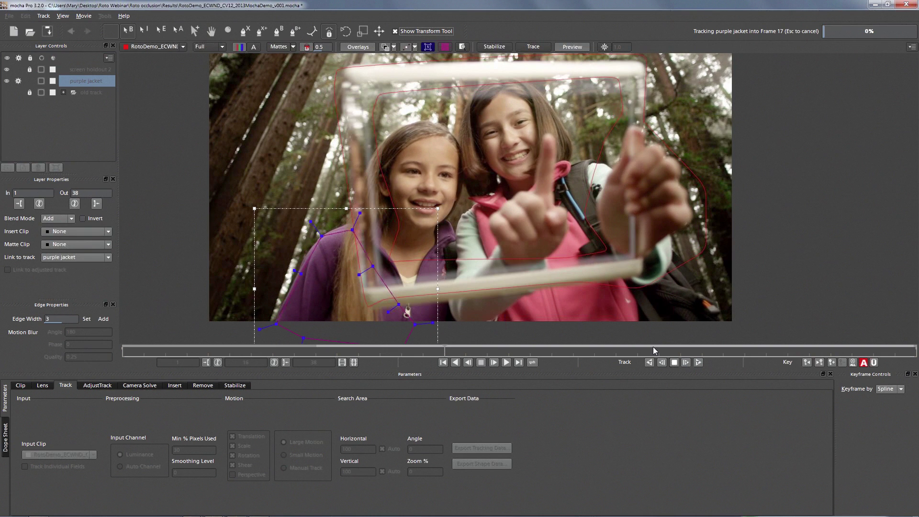
pyautogui.press('Escape')
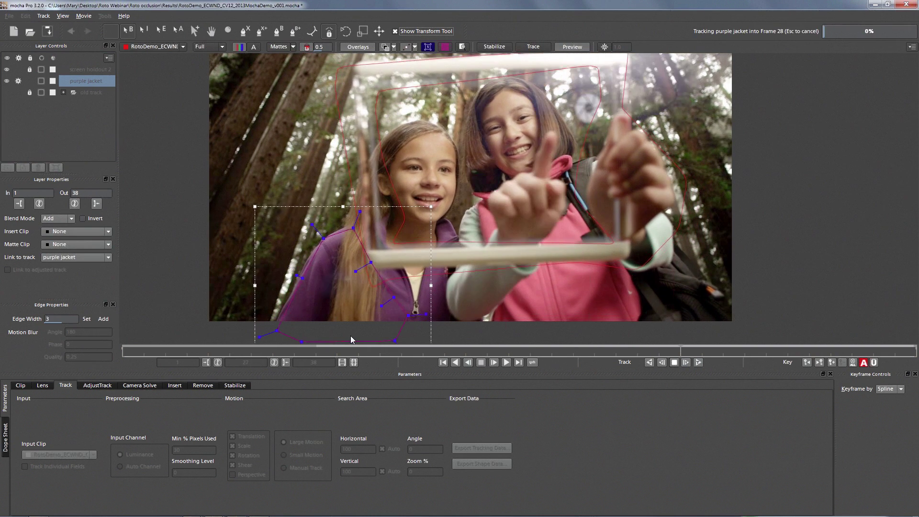
pyautogui.press('Escape')
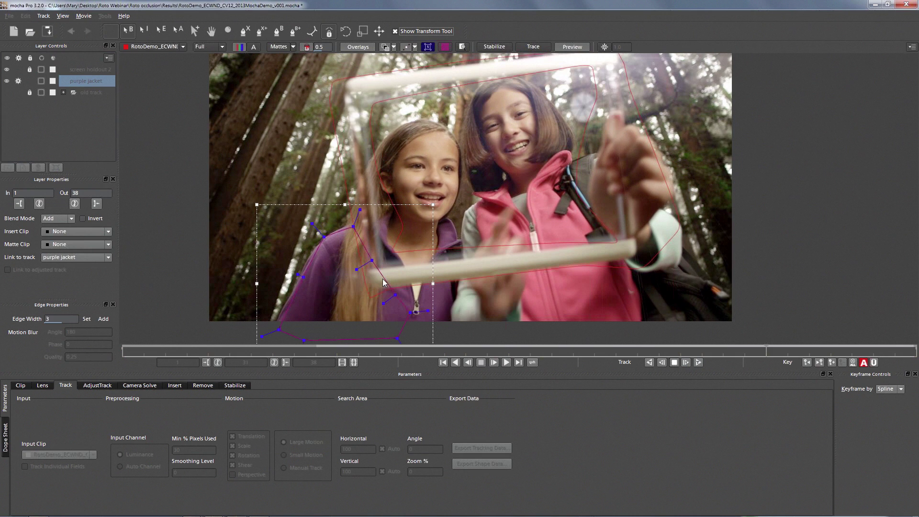
pyautogui.click(30, 81)
pyautogui.click(7, 81)
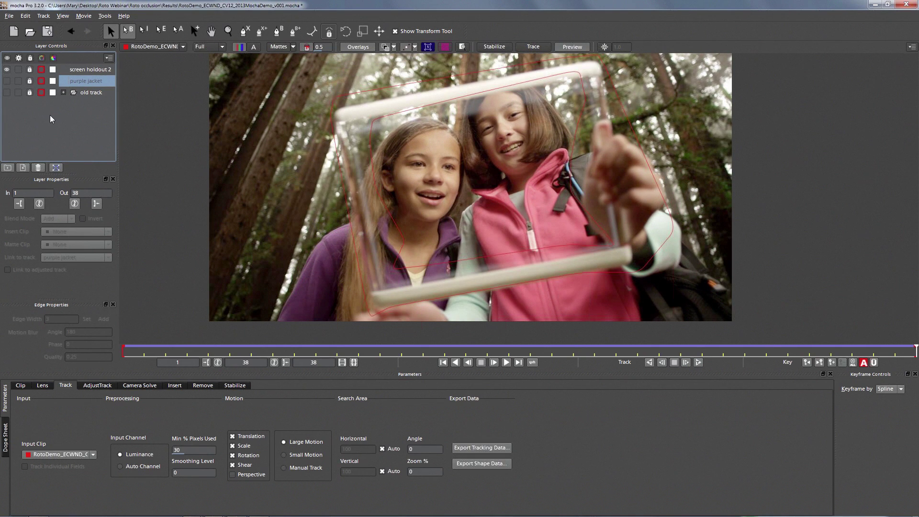
# Draw a closed X-spline at frame 38 around the left girl's whole jacket, from her chin along both shoulders to below the image.
pyautogui.hotkey('ctrl', 'l')
pyautogui.click(395, 203)
pyautogui.click(356, 221)
pyautogui.click(337, 227)
pyautogui.click(320, 238)
pyautogui.click(316, 249)
pyautogui.click(305, 265)
pyautogui.click(286, 302)
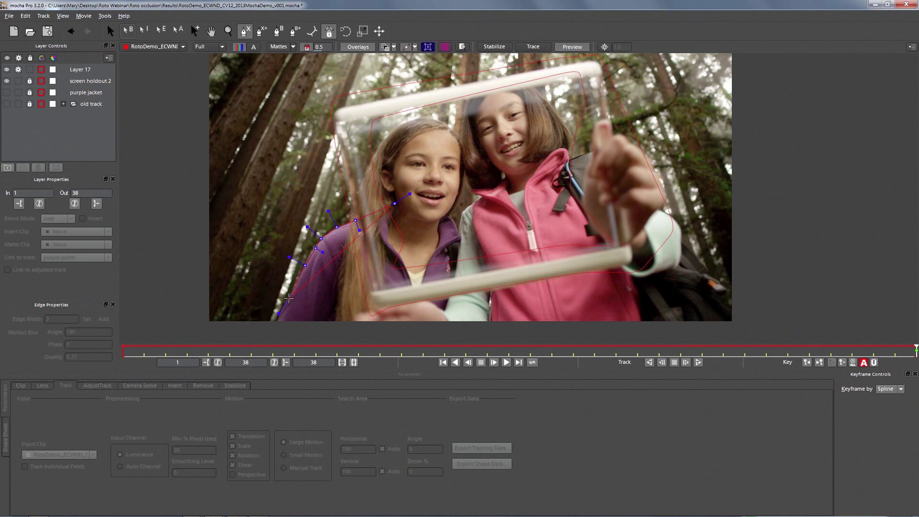
pyautogui.click(274, 337)
pyautogui.click(464, 342)
pyautogui.click(474, 327)
pyautogui.click(474, 246)
pyautogui.click(457, 238)
pyautogui.click(456, 228)
pyautogui.click(451, 218)
pyautogui.click(442, 213)
pyautogui.click(394, 204)
# Select all points of the new jacket spline and smooth its curves.
pyautogui.moveTo(222, 149); pyautogui.dragTo(488, 354)
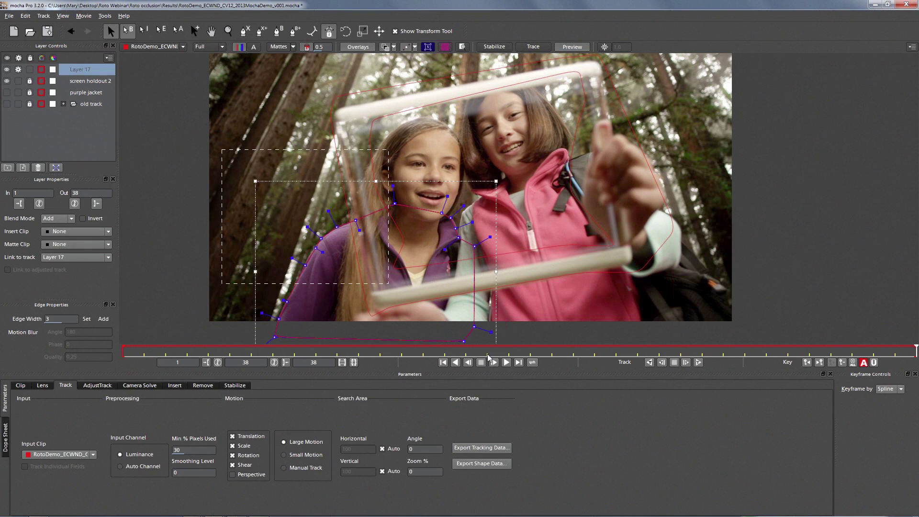
pyautogui.moveTo(545, 396); pyautogui.dragTo(544, 396)
pyautogui.click(460, 205)
# Rename the new layer as purple jacket roto.
pyautogui.doubleClick(91, 69)
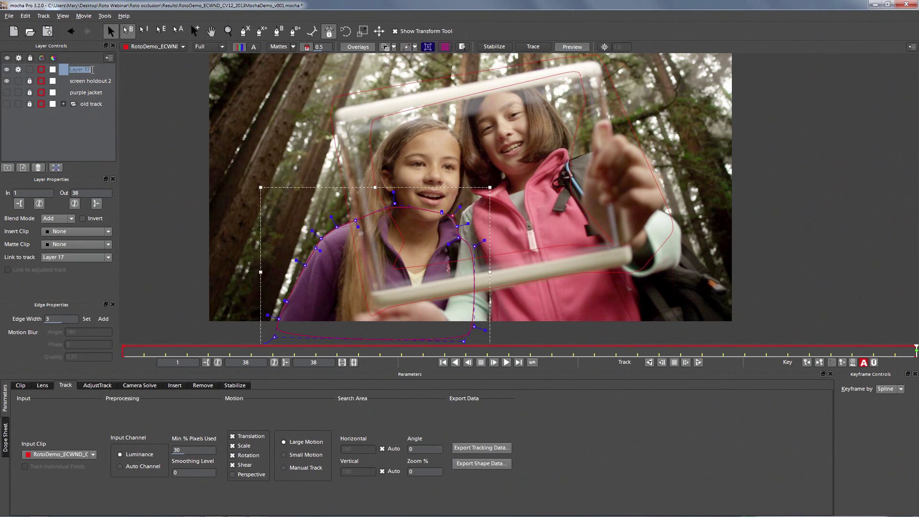
pyautogui.write('purple jacket roto')
pyautogui.click(77, 122)
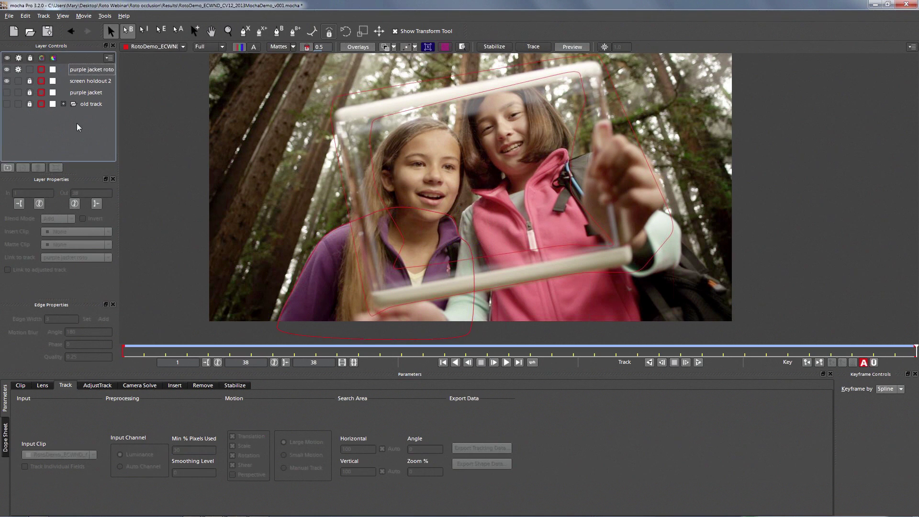
# Move the purple jacket roto layer below screen holdout 2 and link it to the purple jacket track.
pyautogui.moveTo(91, 70); pyautogui.dragTo(96, 82)
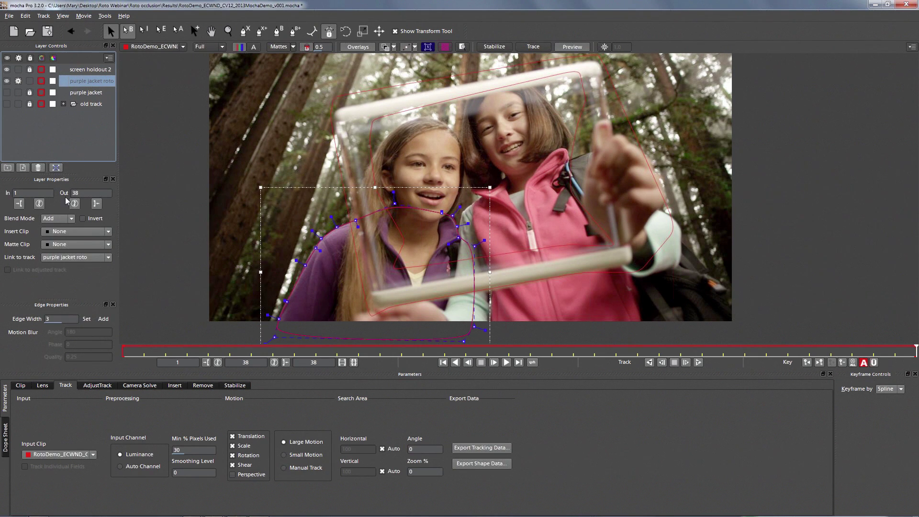
pyautogui.click(59, 259)
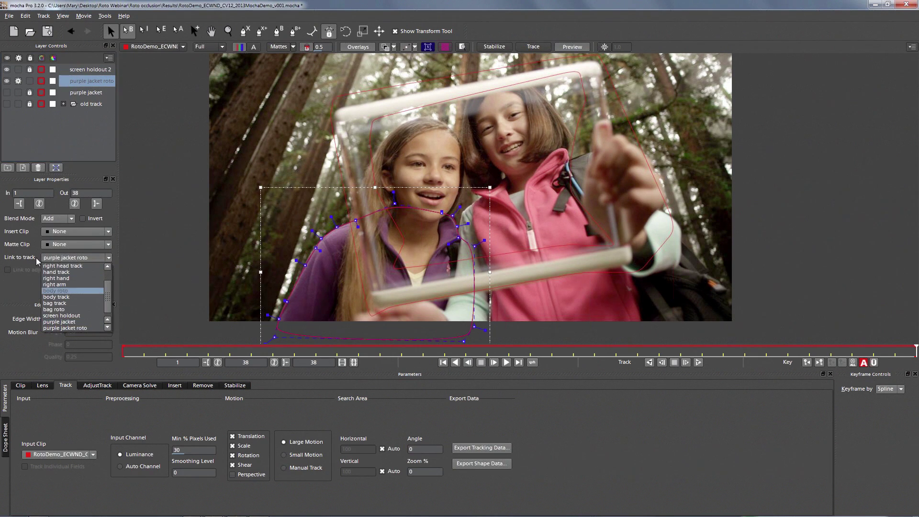
pyautogui.click(84, 323)
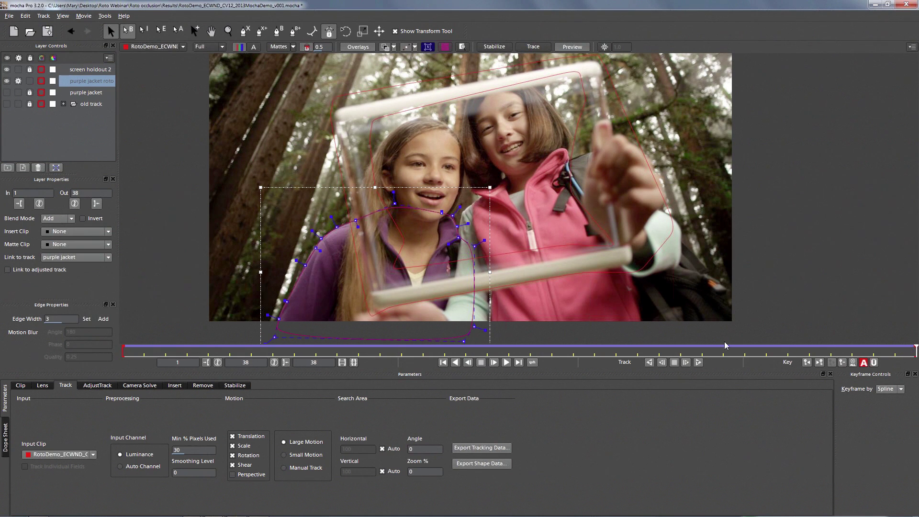
# At frame 1, stretch the purple jacket roto shape wider toward the other girl and slightly taller.
pyautogui.click(592, 352)
pyautogui.moveTo(592, 353); pyautogui.dragTo(65, 335)
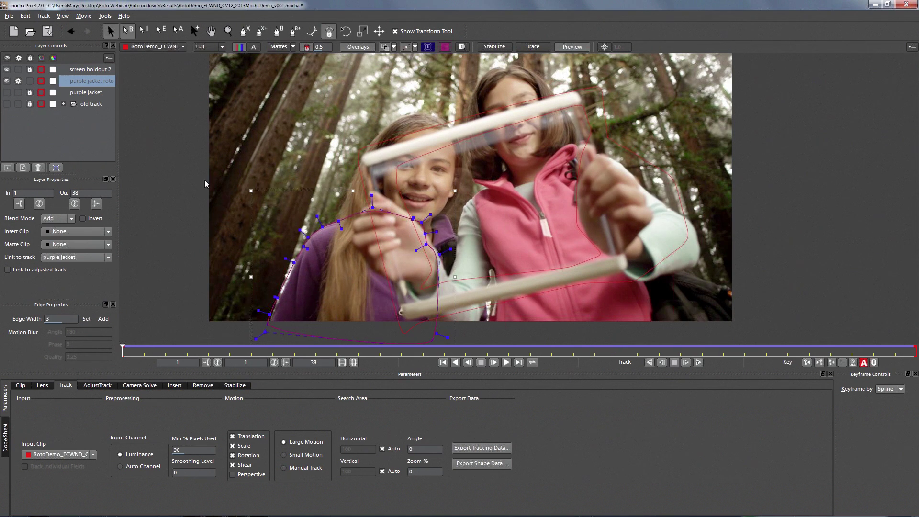
pyautogui.moveTo(454, 277); pyautogui.dragTo(486, 272)
pyautogui.moveTo(370, 191); pyautogui.dragTo(370, 186)
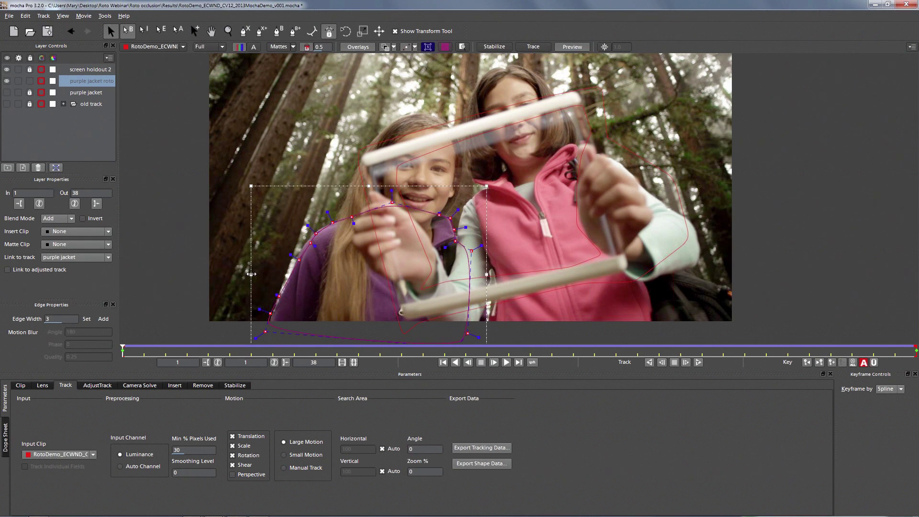
# Adjust the jacket spline's left-shoulder points and the points by the right collar at frame 1, then check the shape at frame 19.
pyautogui.moveTo(289, 223); pyautogui.dragTo(317, 256)
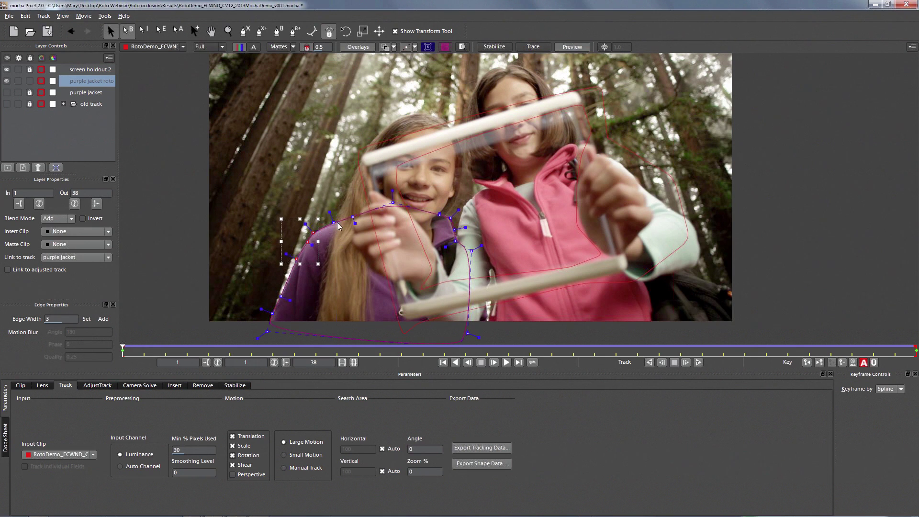
pyautogui.moveTo(439, 215); pyautogui.dragTo(449, 217)
pyautogui.moveTo(454, 230); pyautogui.dragTo(473, 243)
pyautogui.moveTo(123, 348); pyautogui.dragTo(518, 349)
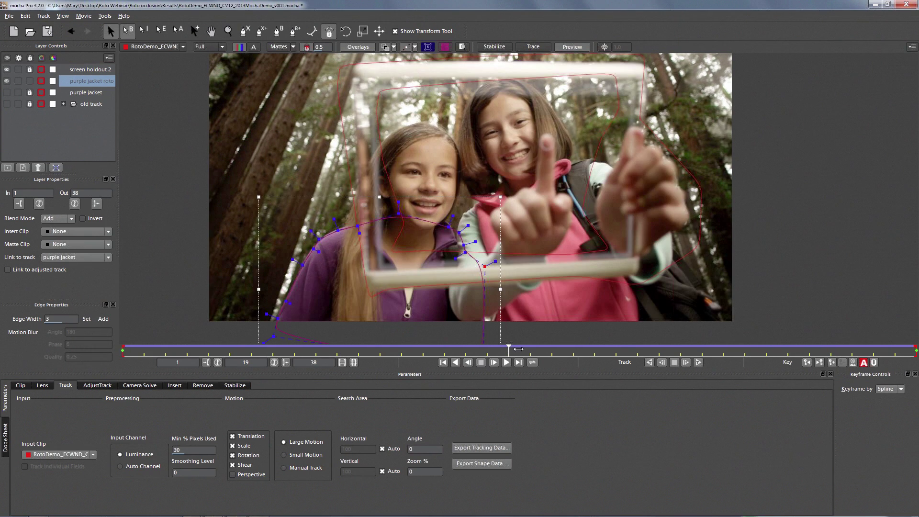
# At frame 19, adjust the jacket spline's left-shoulder points and pull the right-collar points inward onto the collar edge.
pyautogui.moveTo(382, 248); pyautogui.dragTo(319, 238)
pyautogui.moveTo(448, 226); pyautogui.dragTo(461, 256)
pyautogui.moveTo(467, 242); pyautogui.dragTo(460, 238)
pyautogui.click(484, 266)
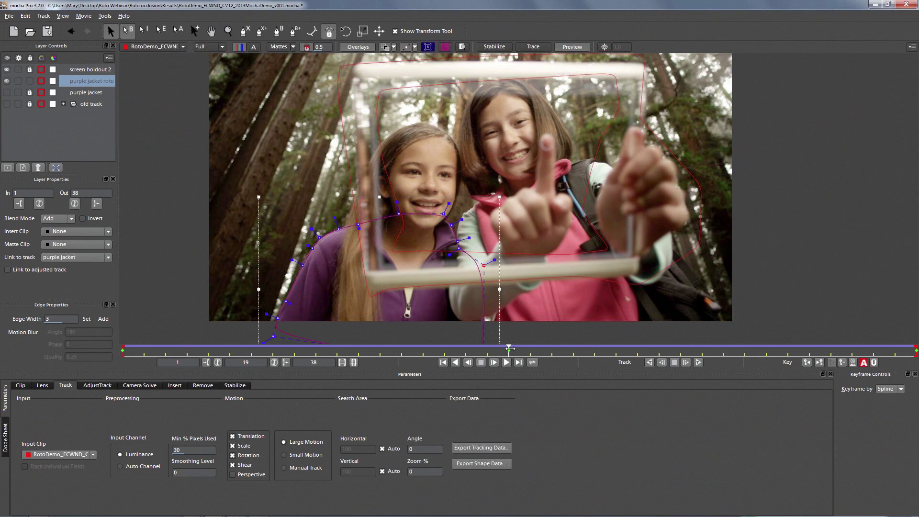
pyautogui.click(509, 348)
# At frame 8, refit the jacket spline's right-collar points and left-shoulder points to the jacket edge.
pyautogui.moveTo(509, 349); pyautogui.dragTo(235, 303)
pyautogui.press('Right')
pyautogui.moveTo(471, 196); pyautogui.dragTo(438, 252)
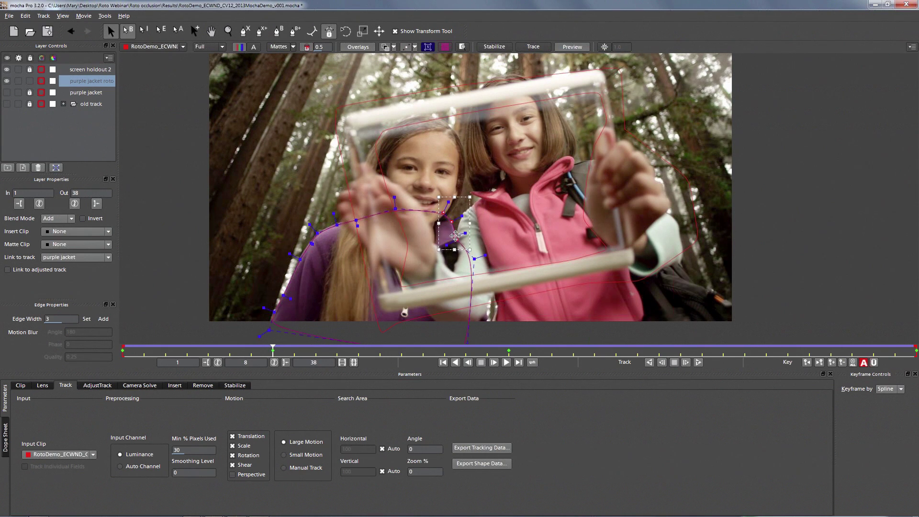
pyautogui.moveTo(283, 205); pyautogui.dragTo(364, 264)
pyautogui.click(320, 252)
pyautogui.moveTo(313, 243); pyautogui.dragTo(300, 257)
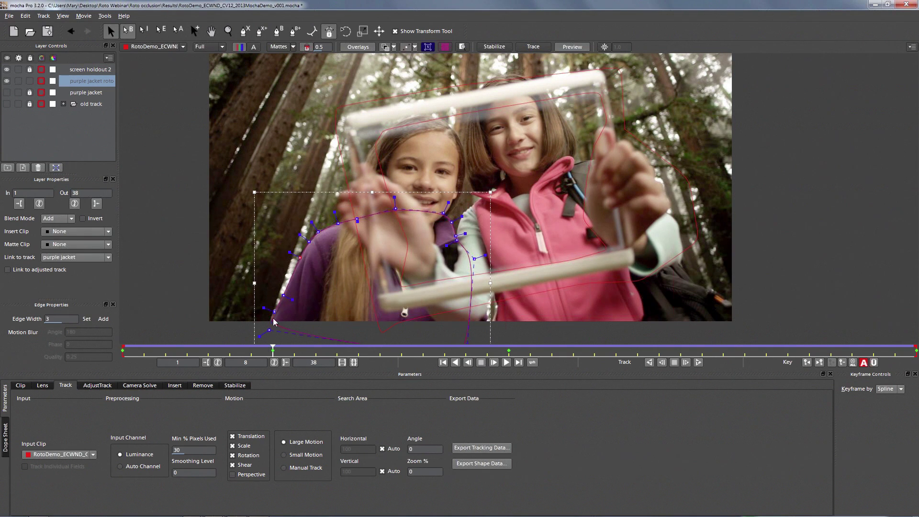
# Reposition the jacket spline's right-collar points against the collar edge at frames 4, 13 and 17.
pyautogui.moveTo(270, 329); pyautogui.dragTo(185, 345)
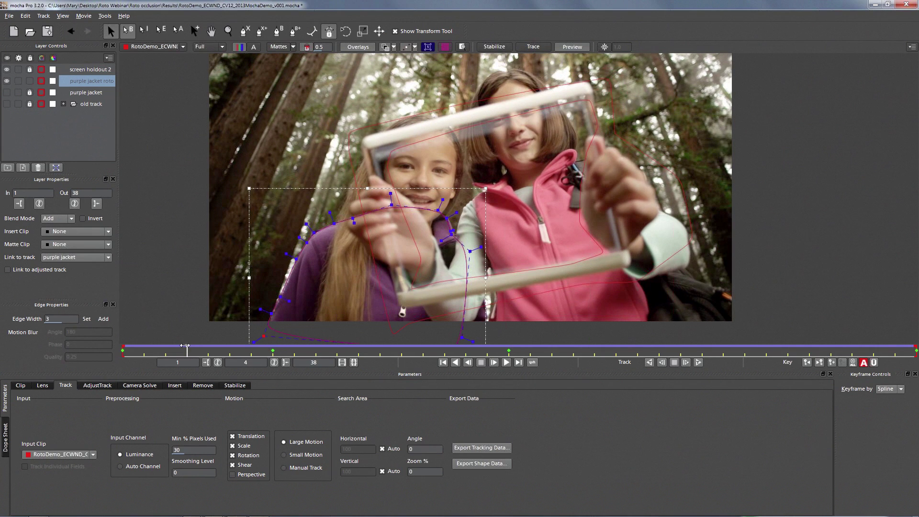
pyautogui.moveTo(463, 198); pyautogui.dragTo(450, 233)
pyautogui.moveTo(187, 346)
pyautogui.mouseDown()
pyautogui.moveTo(566, 339)
pyautogui.moveTo(381, 345)
pyautogui.mouseUp()
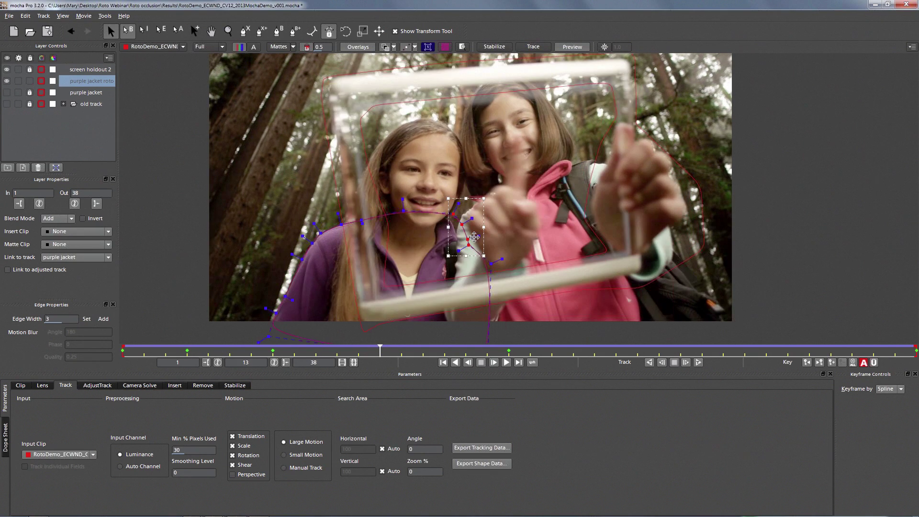
pyautogui.moveTo(474, 237); pyautogui.dragTo(465, 238)
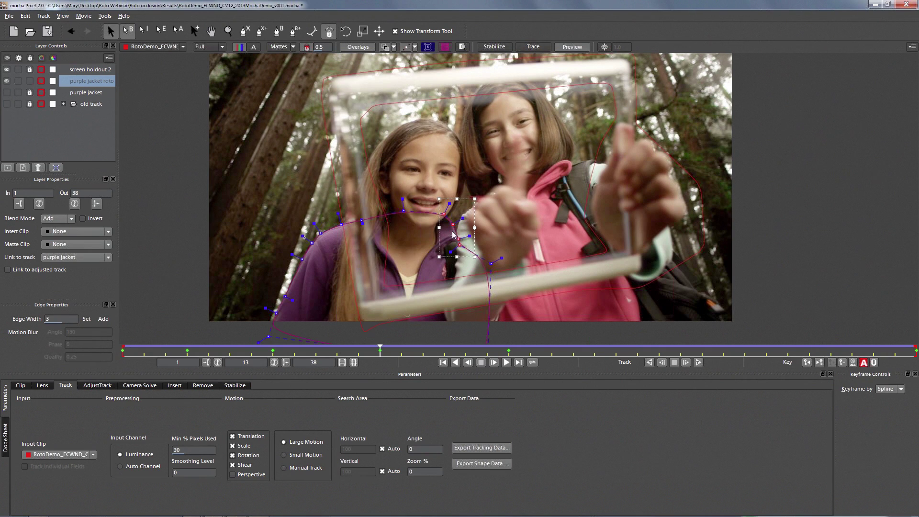
pyautogui.moveTo(387, 353); pyautogui.dragTo(463, 362)
pyautogui.moveTo(458, 243); pyautogui.dragTo(455, 235)
# Shift the jacket spline's right-collar points onto the collar at frames 29 and 33, and return to frame 1.
pyautogui.click(698, 363)
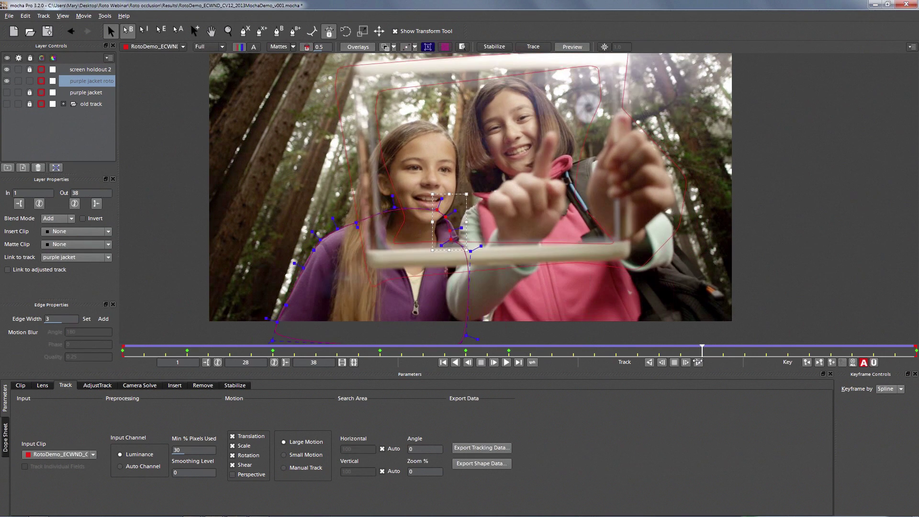
pyautogui.moveTo(697, 361); pyautogui.dragTo(728, 369)
pyautogui.moveTo(448, 230); pyautogui.dragTo(455, 236)
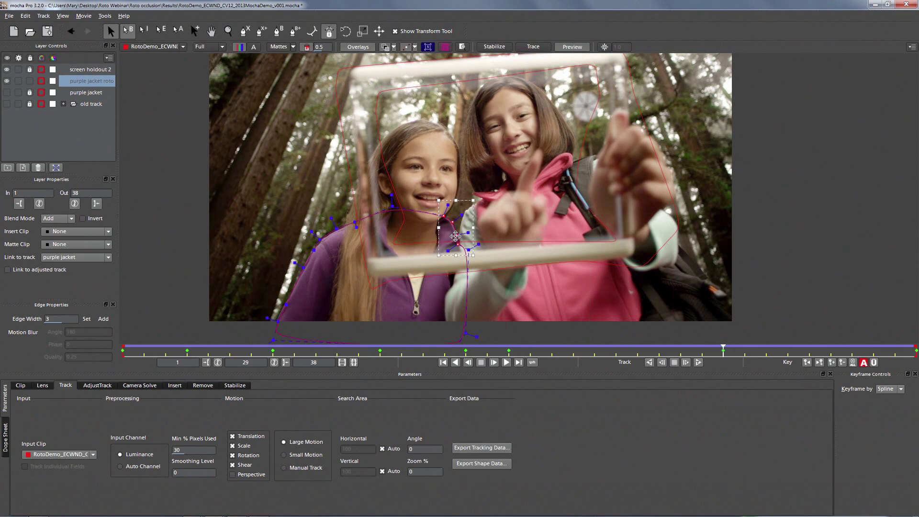
pyautogui.click(750, 350)
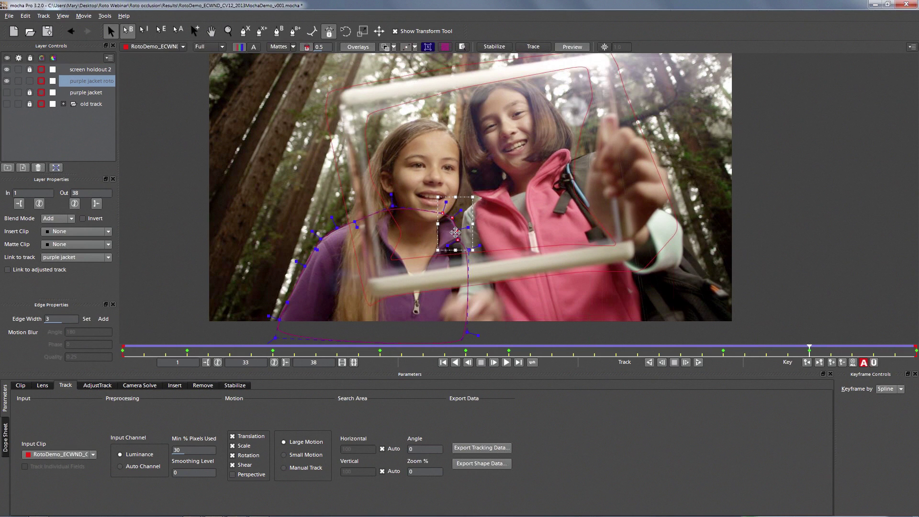
pyautogui.moveTo(456, 232); pyautogui.dragTo(455, 233)
pyautogui.hotkey('ctrl', 'a')
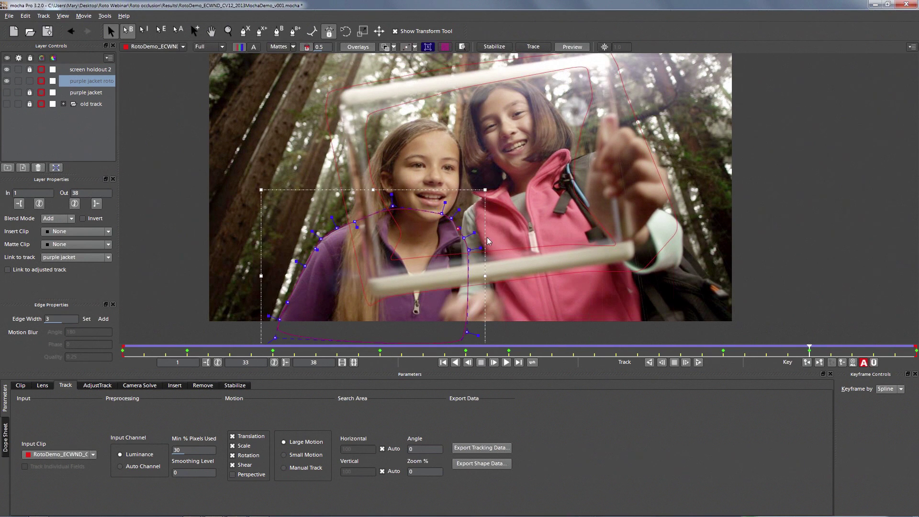
pyautogui.moveTo(811, 347); pyautogui.dragTo(128, 296)
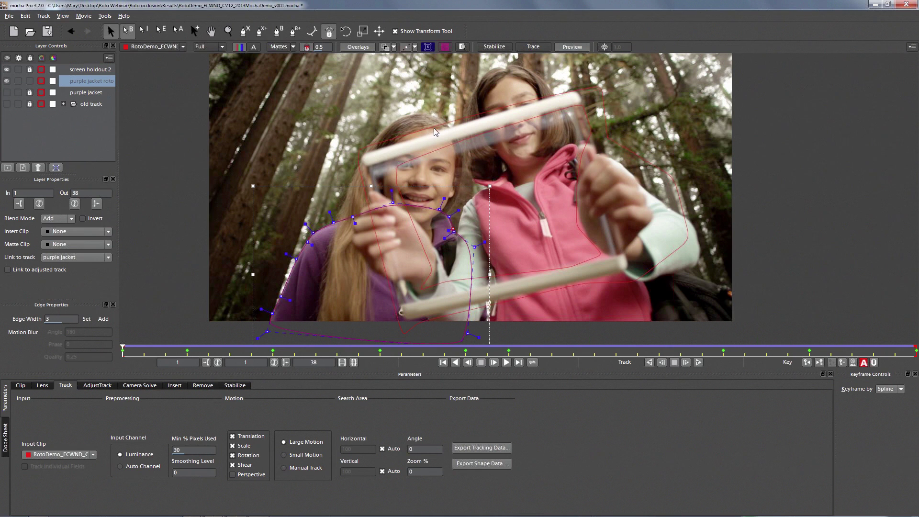
# Lock the purple jacket roto layer and draw an X-spline on a new layer around the left girl's upper hair at frame 1.
pyautogui.click(244, 31)
pyautogui.click(29, 81)
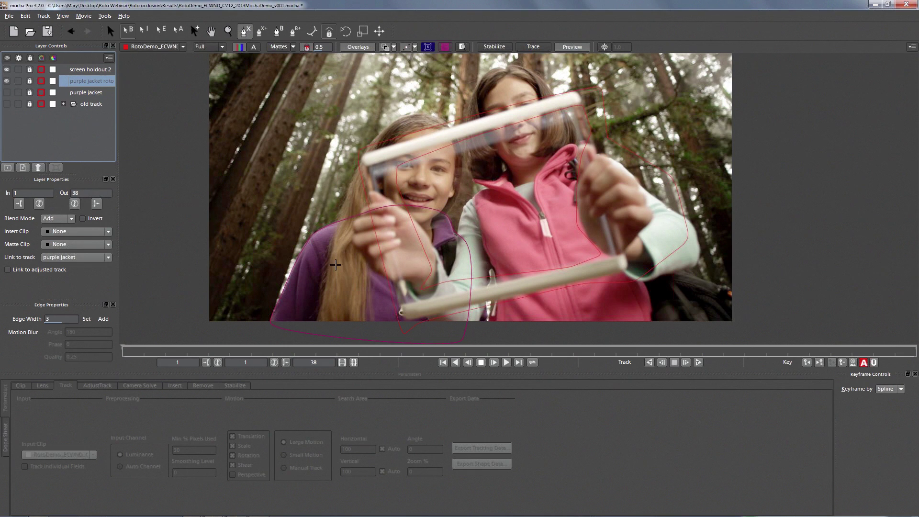
pyautogui.click(351, 203)
pyautogui.click(366, 149)
pyautogui.click(394, 113)
pyautogui.click(425, 109)
pyautogui.click(446, 119)
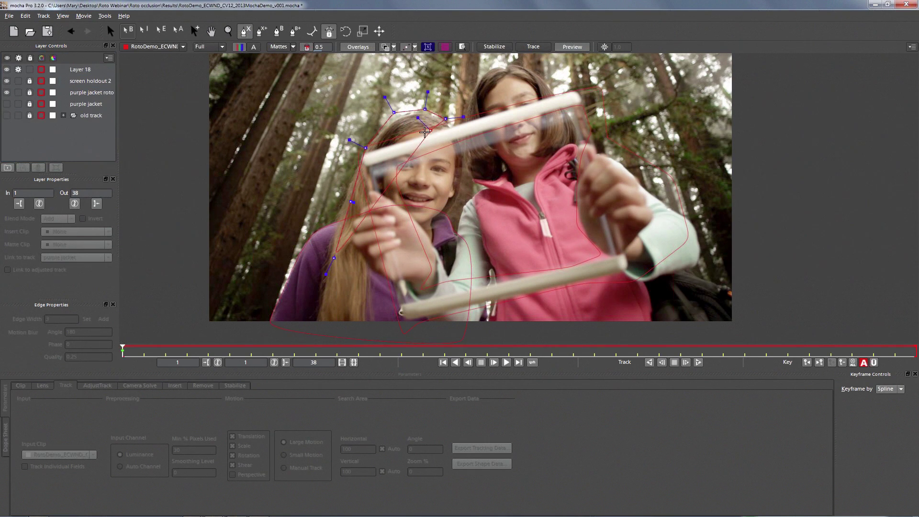
pyautogui.click(405, 143)
pyautogui.click(390, 169)
pyautogui.click(396, 186)
pyautogui.click(334, 260)
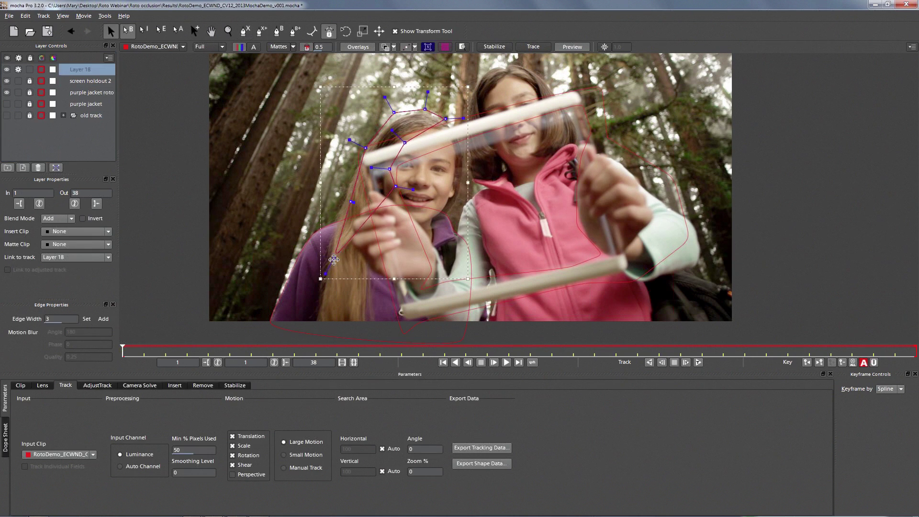
pyautogui.moveTo(337, 253); pyautogui.dragTo(395, 181)
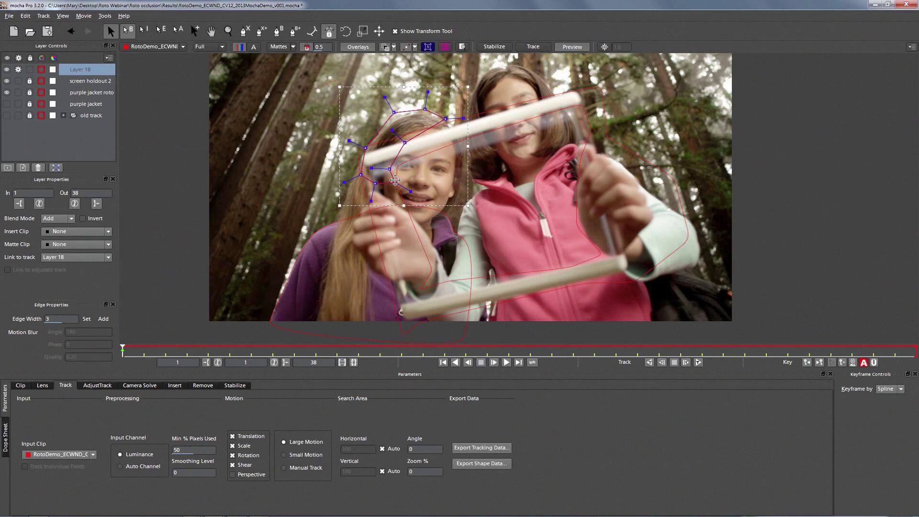
# Add a second X-spline to the same layer around the left girl's cheek, mouth and chin.
pyautogui.click(266, 34)
pyautogui.click(461, 193)
pyautogui.click(453, 180)
pyautogui.click(436, 183)
pyautogui.click(428, 196)
pyautogui.click(422, 209)
pyautogui.click(429, 224)
pyautogui.click(445, 225)
pyautogui.click(458, 211)
pyautogui.rightClick(459, 210)
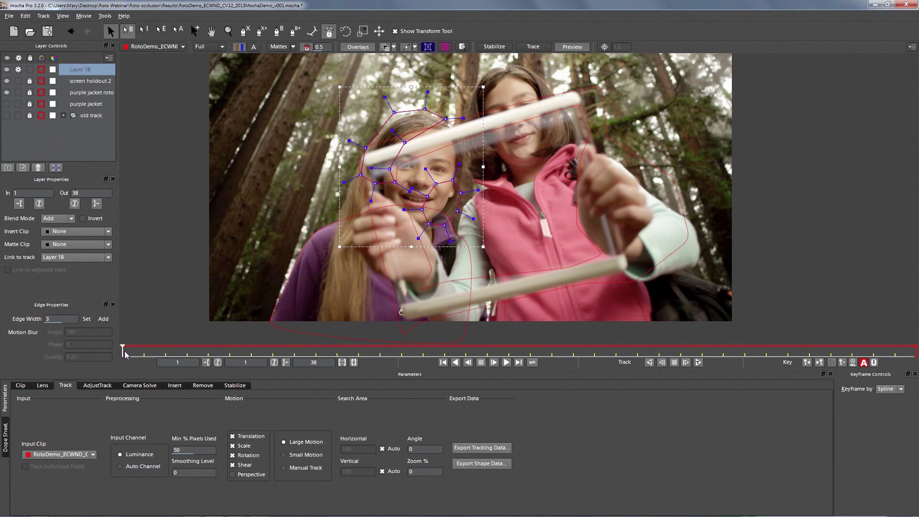
pyautogui.moveTo(123, 351); pyautogui.dragTo(85, 279)
pyautogui.moveTo(456, 212); pyautogui.dragTo(441, 223)
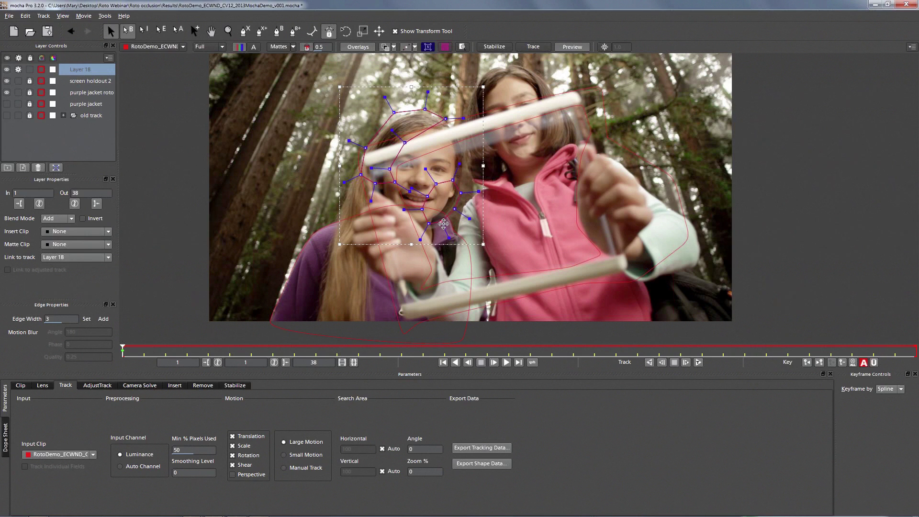
# Rename the new layer as girl head track and move it below screen holdout 2.
pyautogui.click(80, 71)
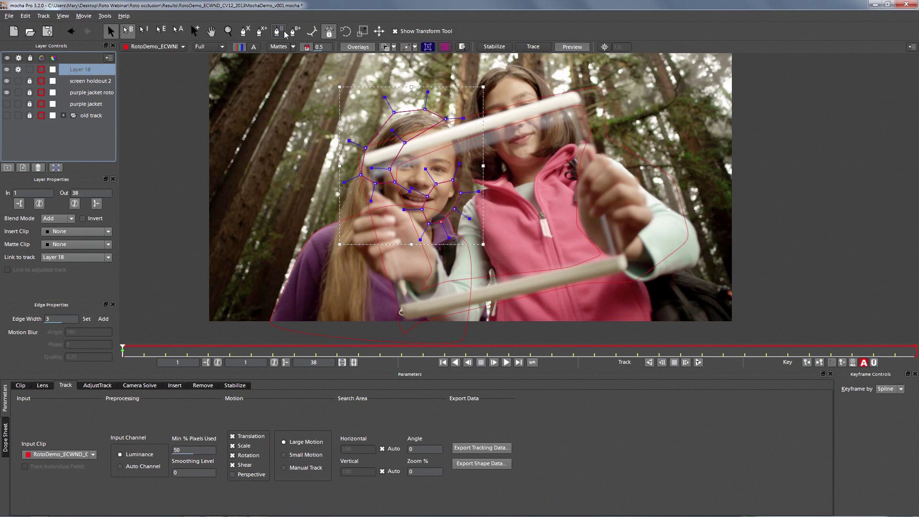
pyautogui.doubleClick(80, 69)
pyautogui.write('girl hre')
pyautogui.press('BackSpace')
pyautogui.write('ad track')
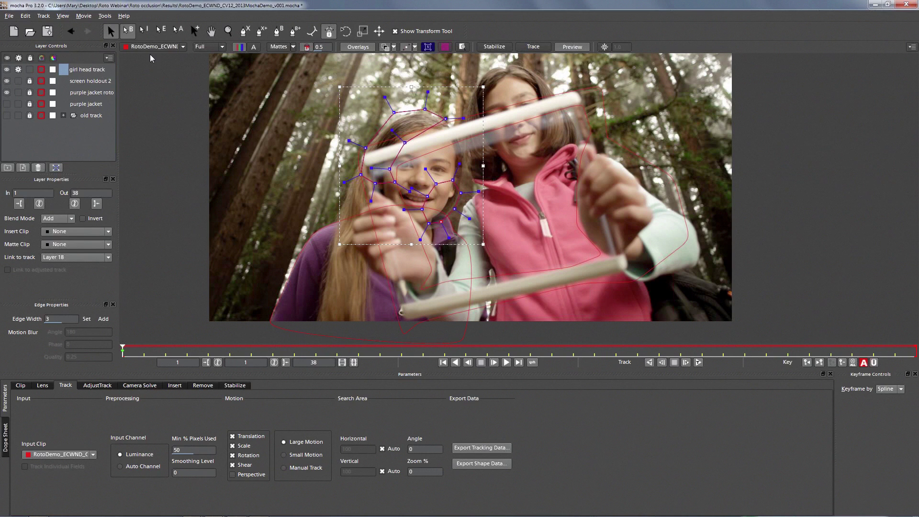
pyautogui.click(80, 129)
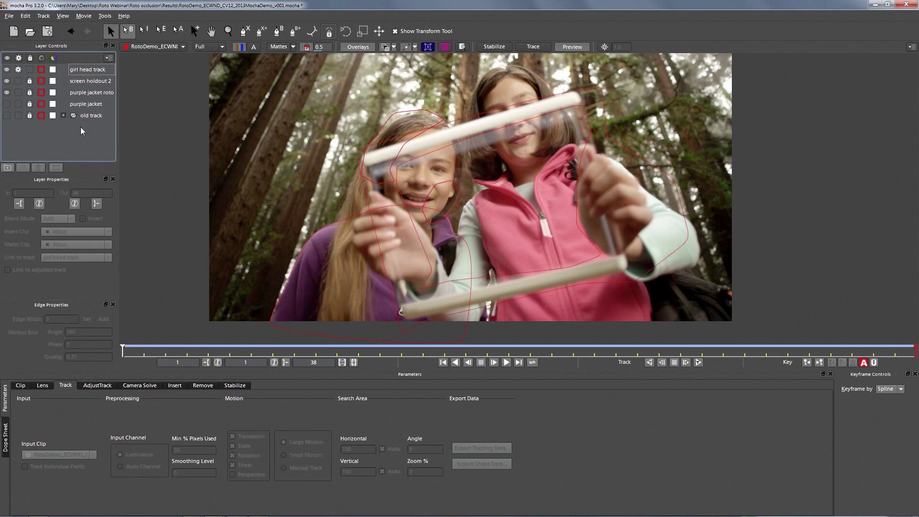
pyautogui.moveTo(86, 69); pyautogui.dragTo(96, 84)
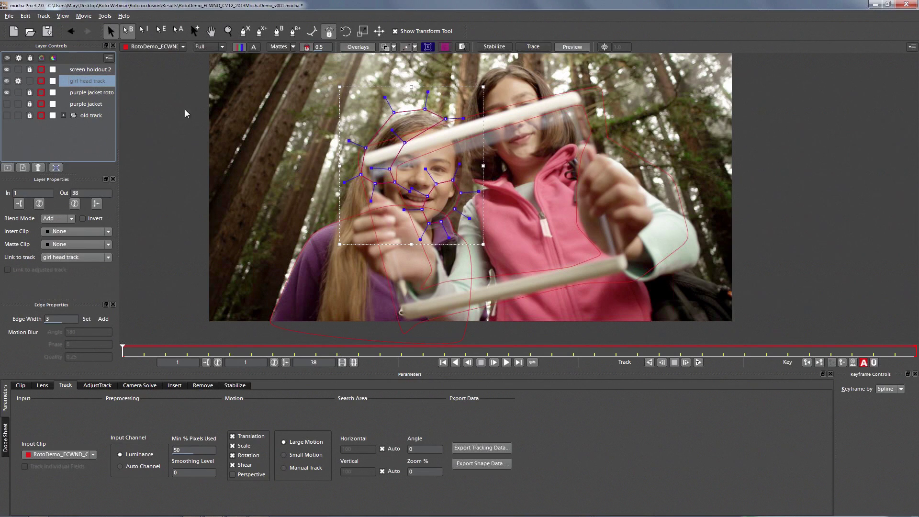
# Extend the face spline up toward the forehead and track the girl head layer forward without Shear, stopping near frame 24.
pyautogui.moveTo(453, 180); pyautogui.dragTo(429, 155)
pyautogui.click(232, 465)
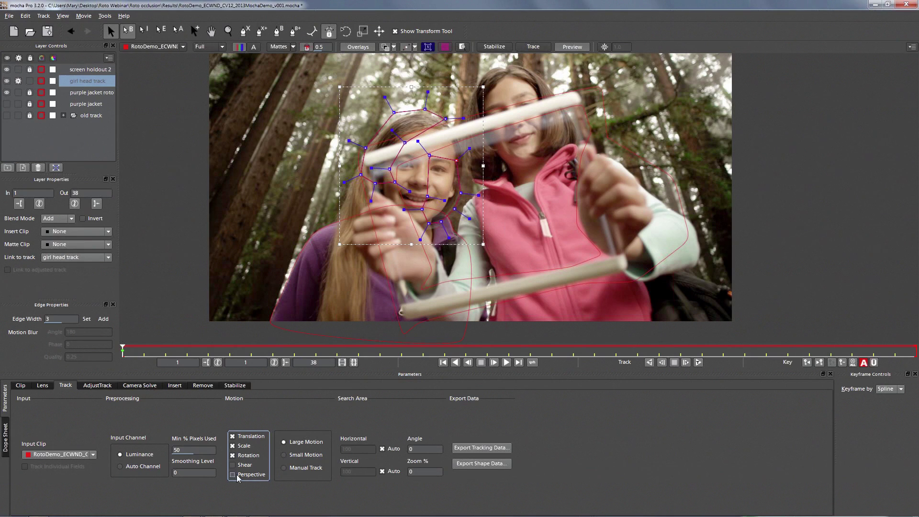
pyautogui.click(698, 363)
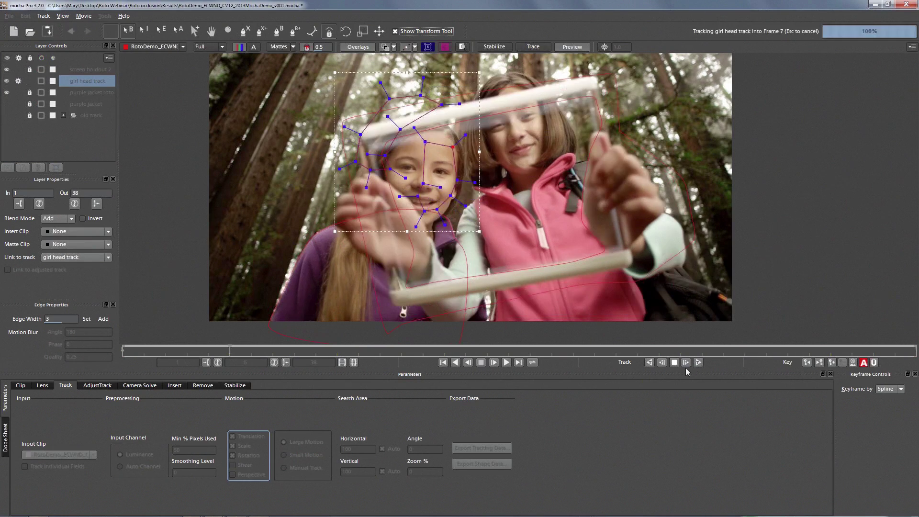
pyautogui.click(674, 364)
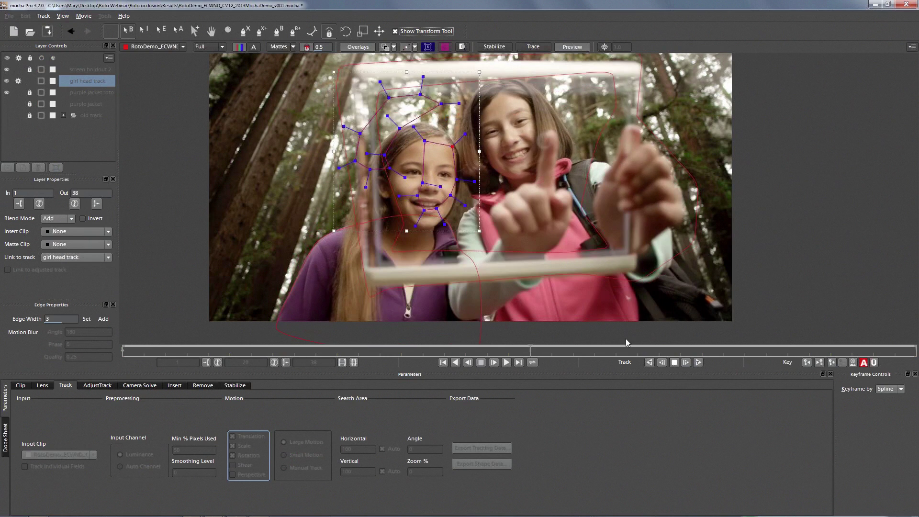
pyautogui.click(672, 364)
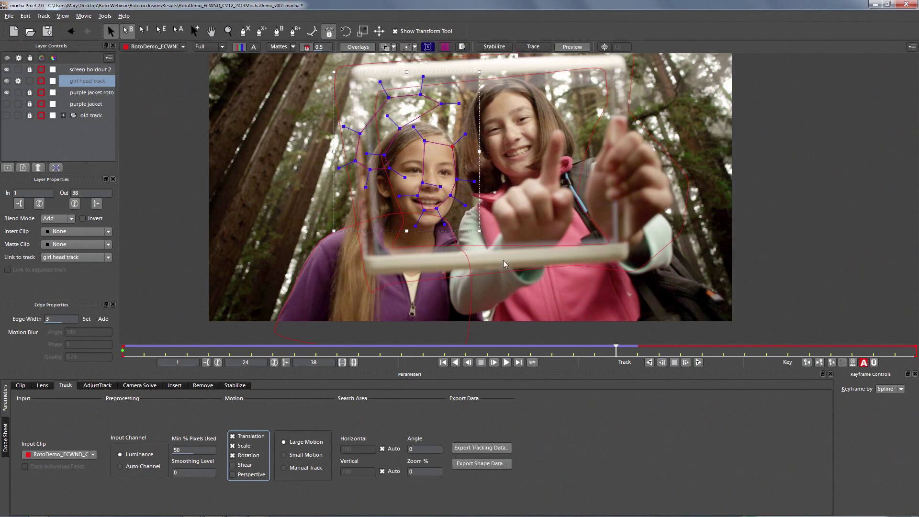
# Move the whole head track shape down onto the girl's head at frame 24 and track it backward and forward through the clip.
pyautogui.moveTo(499, 230); pyautogui.dragTo(338, 77)
pyautogui.moveTo(441, 104); pyautogui.dragTo(445, 129)
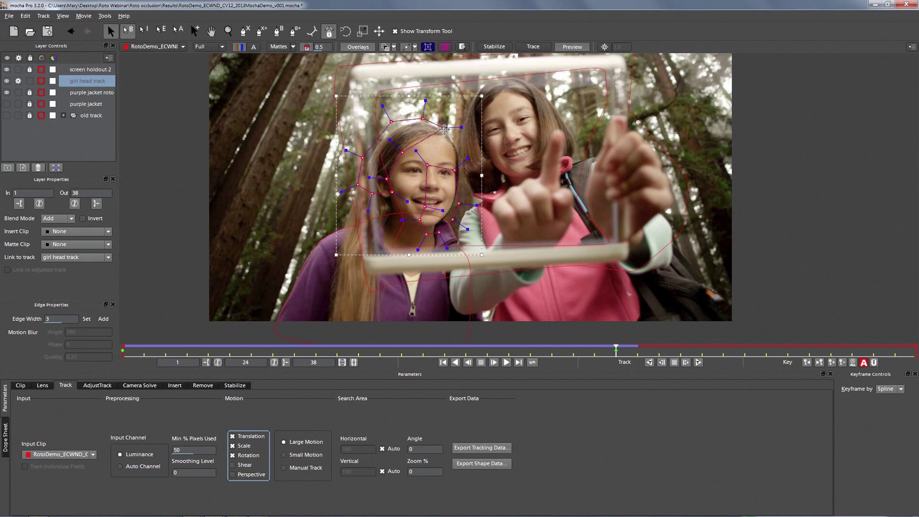
pyautogui.click(649, 363)
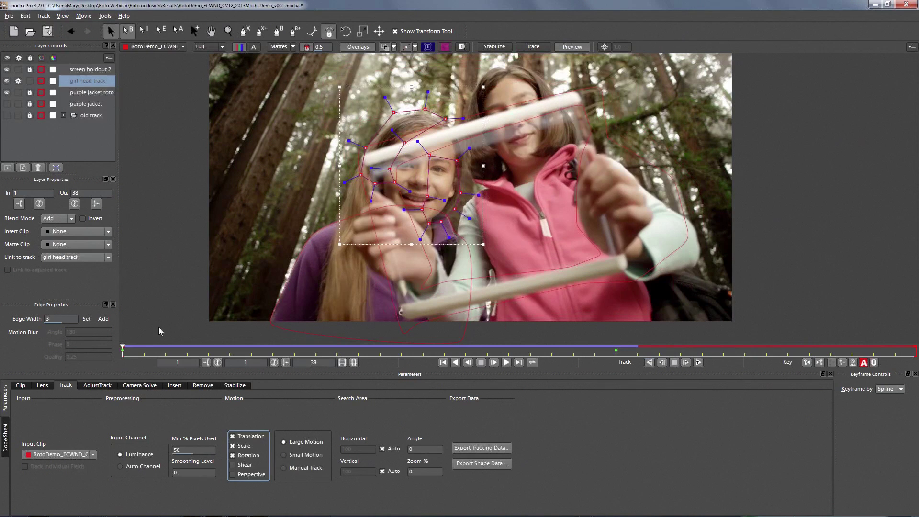
pyautogui.moveTo(159, 349); pyautogui.dragTo(617, 349)
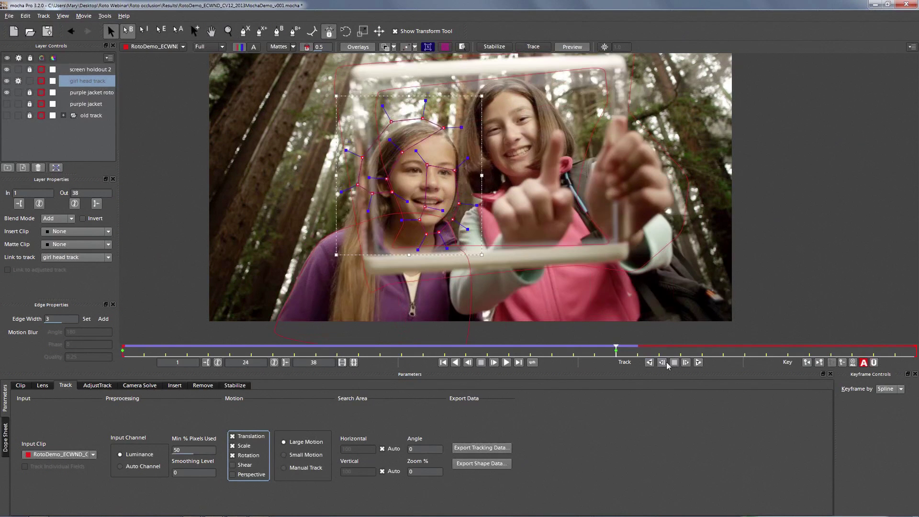
pyautogui.click(697, 363)
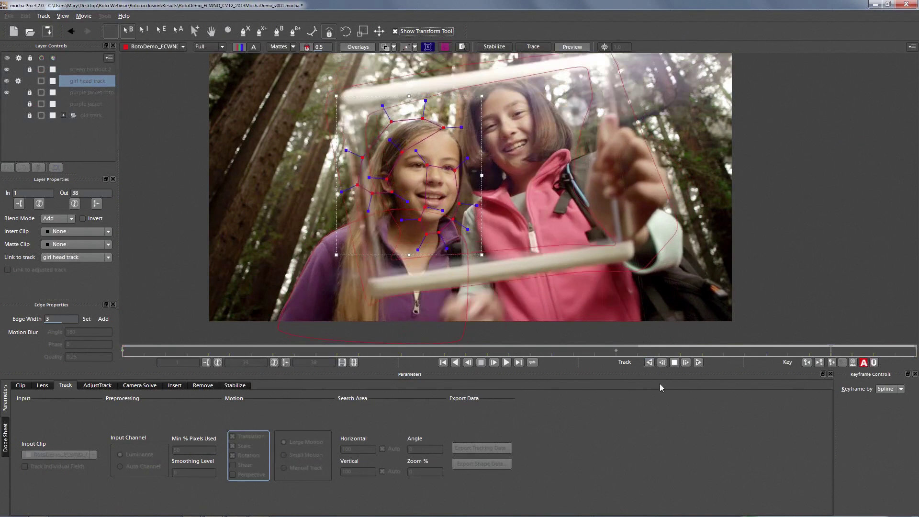
# Deactivate and hide the girl head track layer, and draw a new X-spline around the left girl's head and long hair at frame 38.
pyautogui.click(18, 82)
pyautogui.click(7, 82)
pyautogui.click(247, 32)
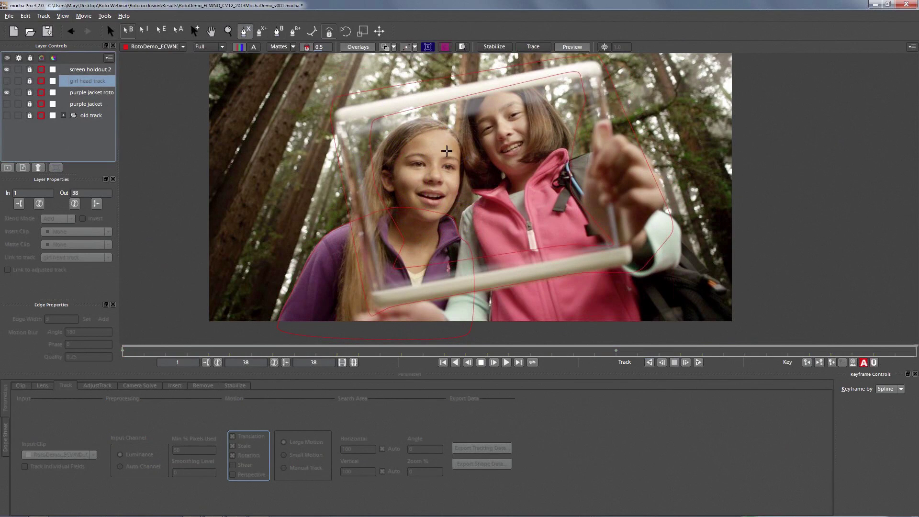
pyautogui.click(445, 222)
pyautogui.click(451, 216)
pyautogui.click(454, 208)
pyautogui.click(464, 190)
pyautogui.click(466, 169)
pyautogui.click(461, 142)
pyautogui.click(449, 126)
pyautogui.click(428, 103)
pyautogui.click(417, 117)
pyautogui.click(396, 125)
pyautogui.click(382, 143)
pyautogui.click(372, 164)
pyautogui.click(360, 191)
pyautogui.click(353, 219)
pyautogui.click(344, 264)
pyautogui.click(357, 286)
pyautogui.click(402, 280)
pyautogui.click(446, 221)
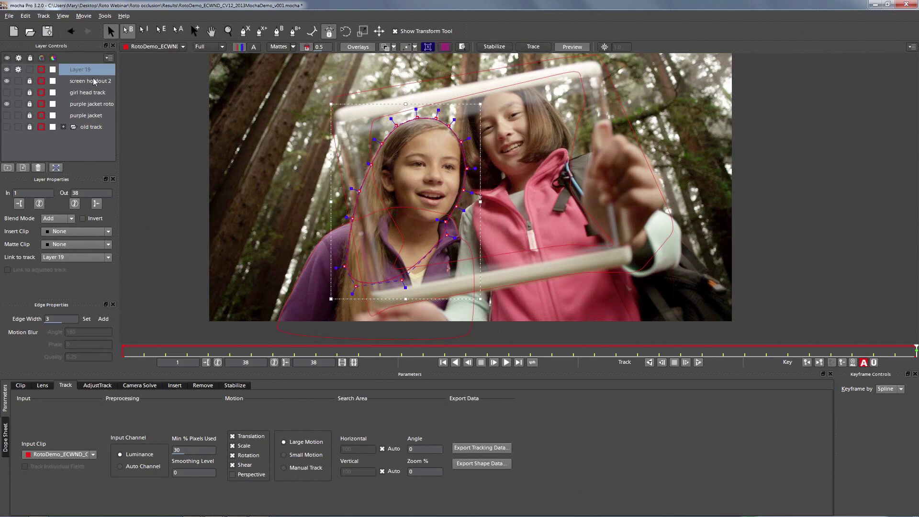
# Link the new head shape to girl head track and nudge the whole shape onto the girl's head at frame 29.
pyautogui.click(71, 257)
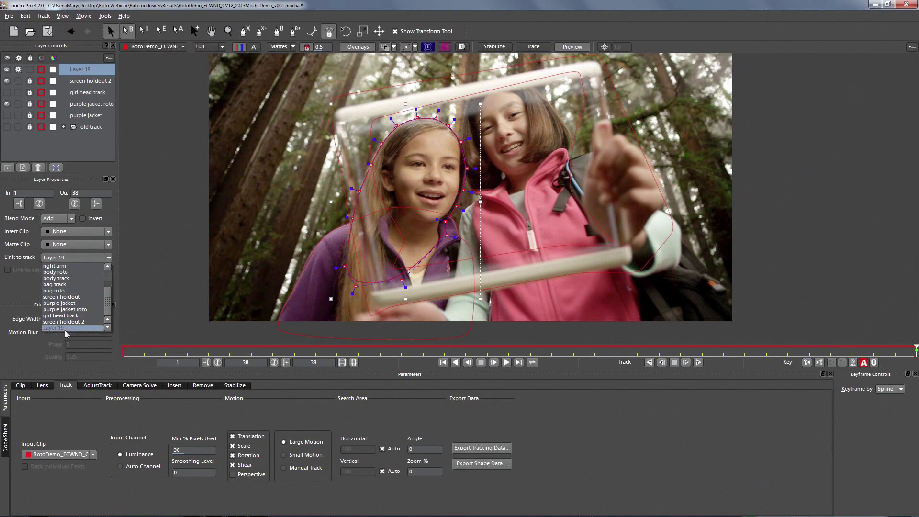
pyautogui.click(69, 315)
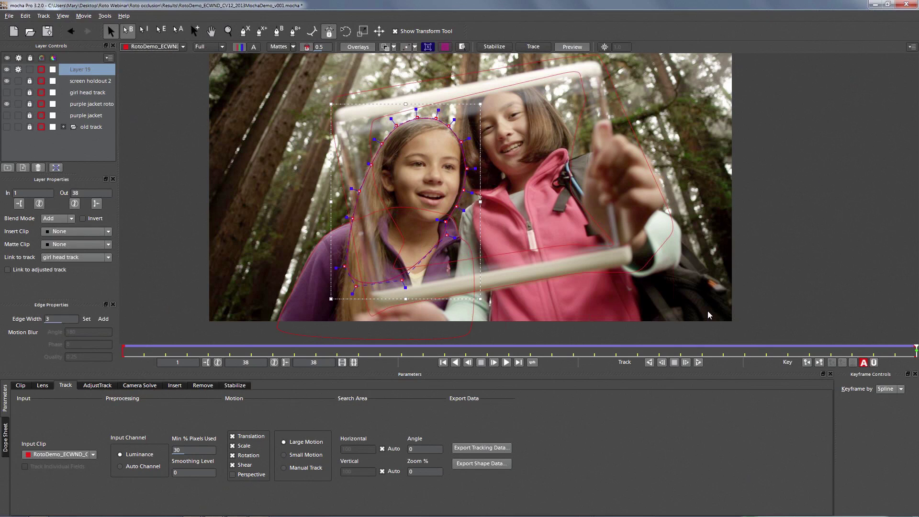
pyautogui.moveTo(912, 353); pyautogui.dragTo(723, 335)
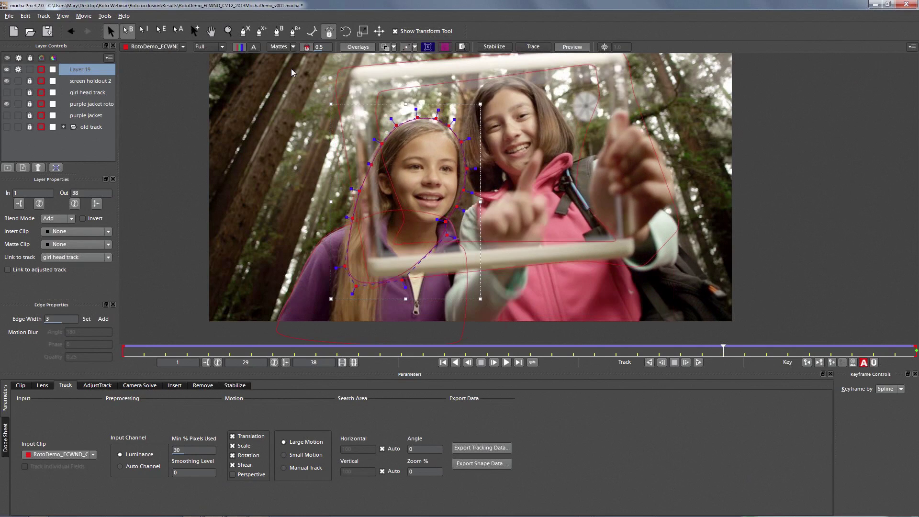
pyautogui.moveTo(445, 122); pyautogui.dragTo(442, 125)
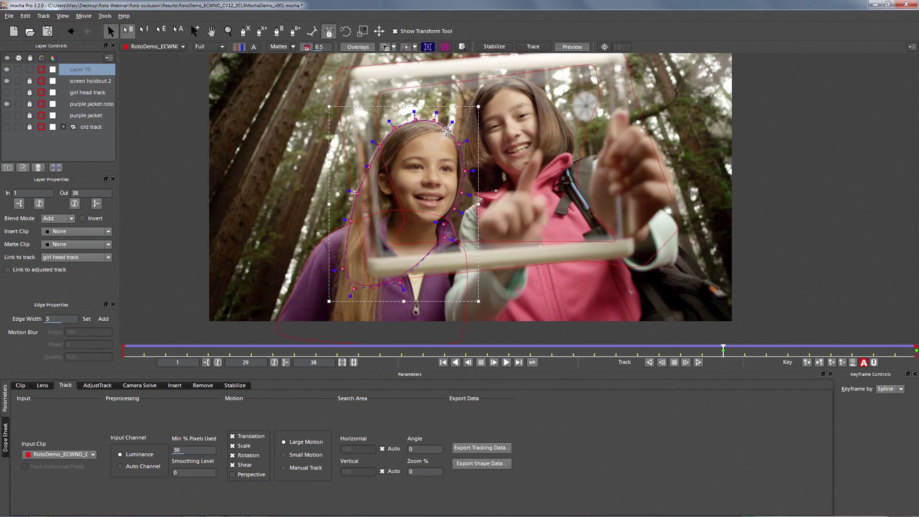
# Scrub and play back the clip to check how the linked head shape follows the left girl.
pyautogui.moveTo(723, 348); pyautogui.dragTo(632, 320)
pyautogui.click(507, 363)
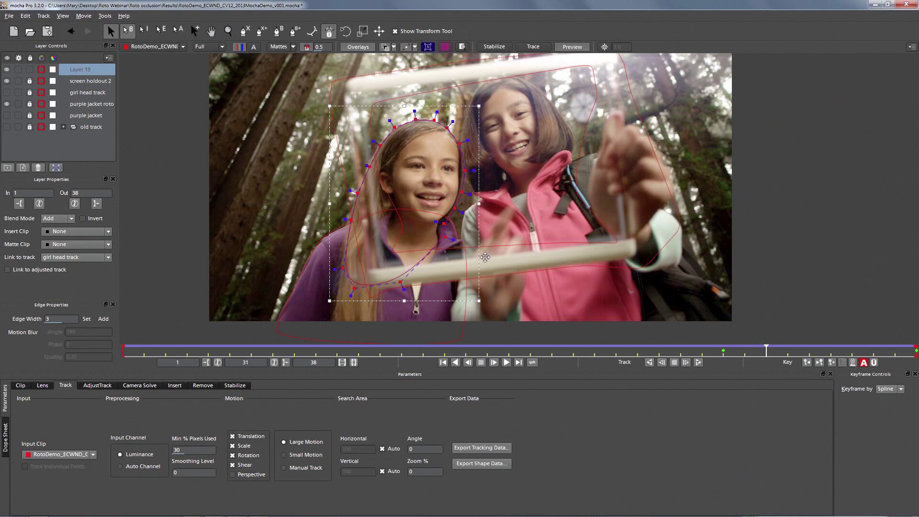
# Close the roto occlusion project and switch to the already open paper doll project in the other mocha Pro window.
pyautogui.click(907, 4)
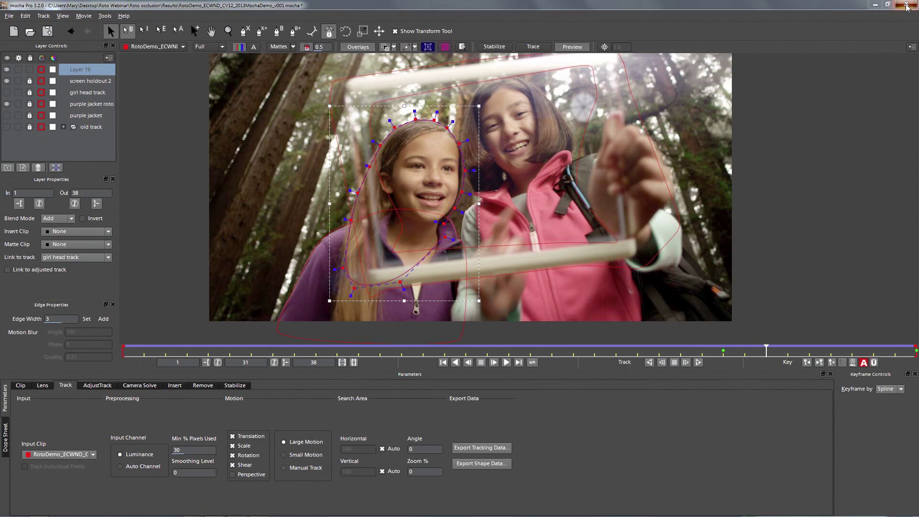
pyautogui.click(600, 283)
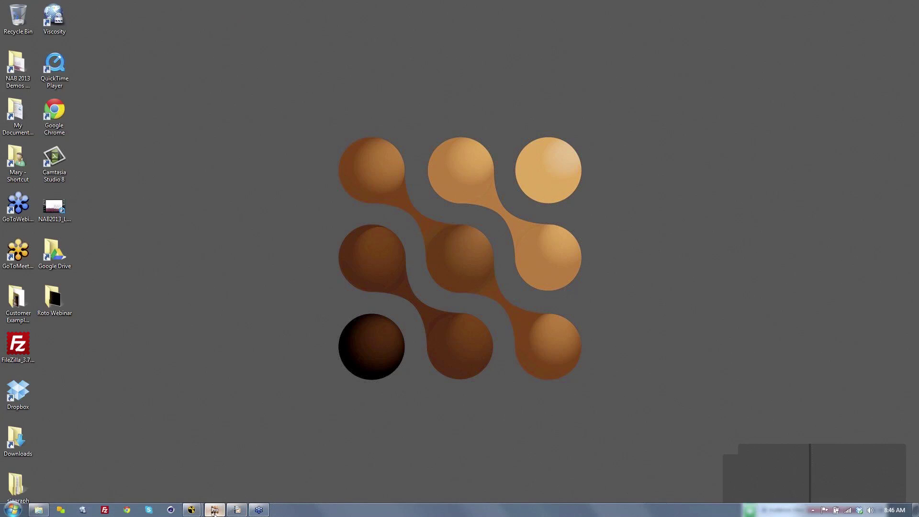
pyautogui.click(214, 510)
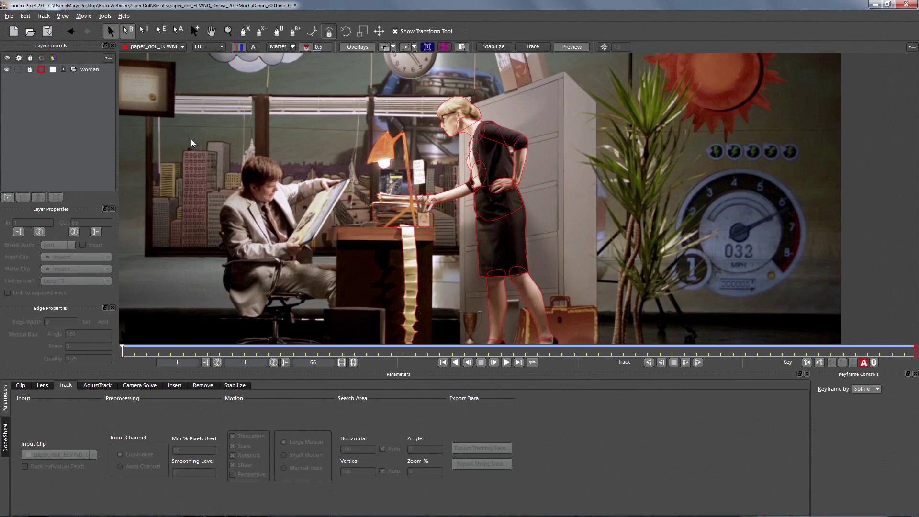
# Frame the whole office scene in the viewer and play back the woman's roto shapes.
pyautogui.click(228, 31)
pyautogui.moveTo(464, 161); pyautogui.dragTo(448, 205)
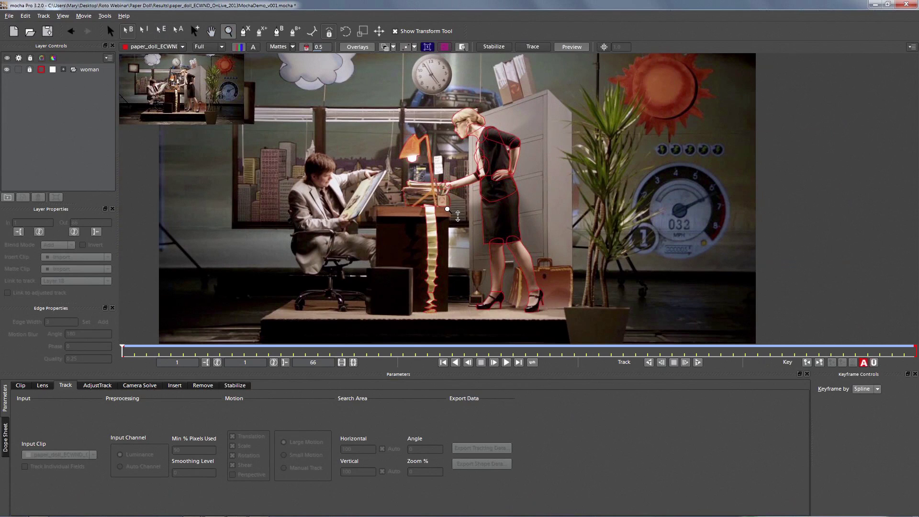
pyautogui.moveTo(449, 213); pyautogui.dragTo(449, 216)
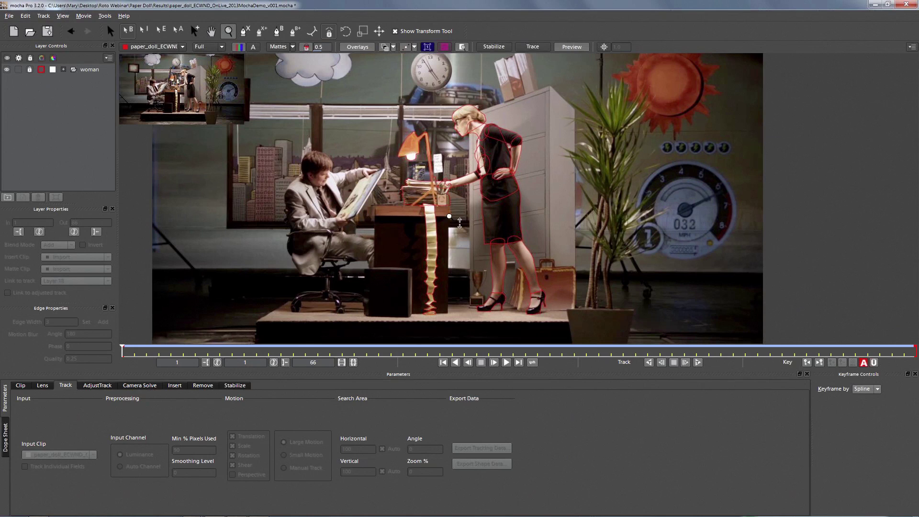
pyautogui.moveTo(460, 223); pyautogui.dragTo(494, 161)
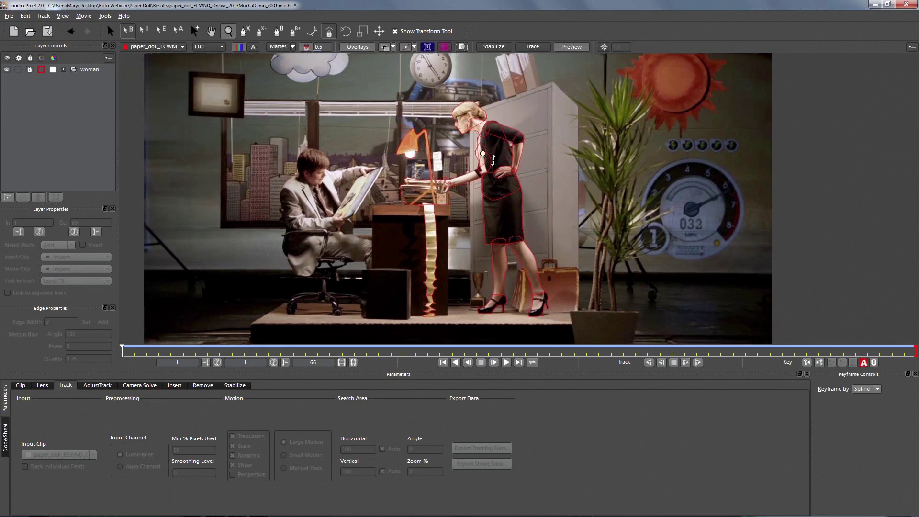
pyautogui.press('space')
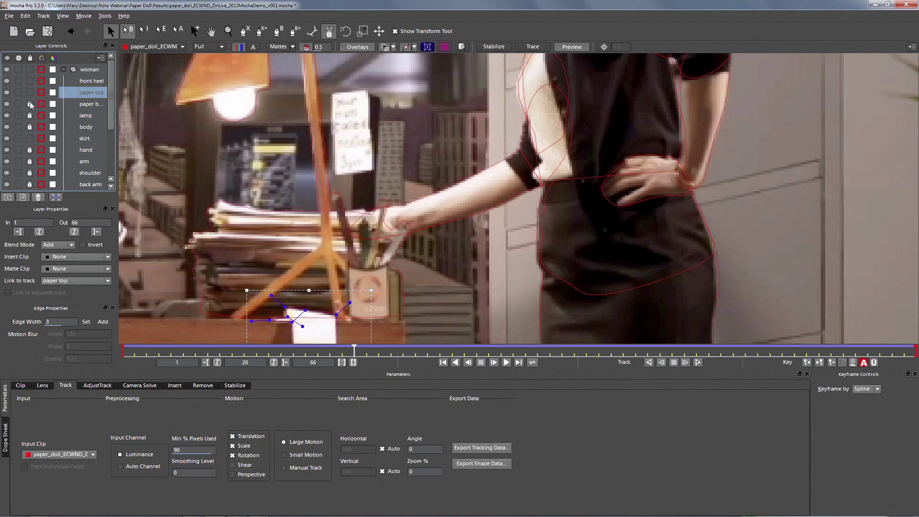
# Unlock all the remaining locked layers in the woman group, down to front leg.
pyautogui.scroll(-1, 30, 101)
pyautogui.click(91, 104)
pyautogui.moveTo(111, 104); pyautogui.dragTo(111, 124)
pyautogui.keyDown('shift'); pyautogui.click(91, 183); pyautogui.keyUp('shift')
pyautogui.click(30, 162)
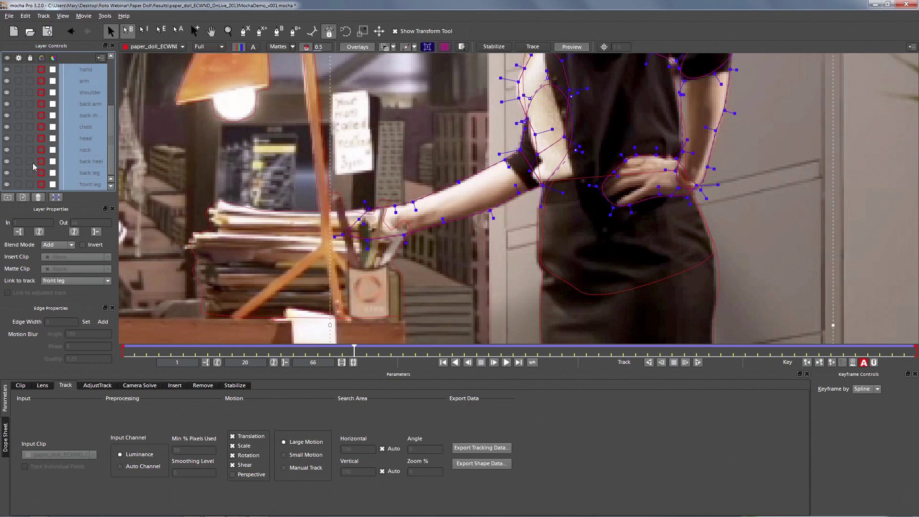
# Use the Attach Layer tool on the overlapping points of the woman's outstretched arm and sleeve shapes, and scrub forward to check them.
pyautogui.scroll(4, 32, 163)
pyautogui.click(258, 146)
pyautogui.click(521, 160)
pyautogui.click(312, 31)
pyautogui.click(520, 151)
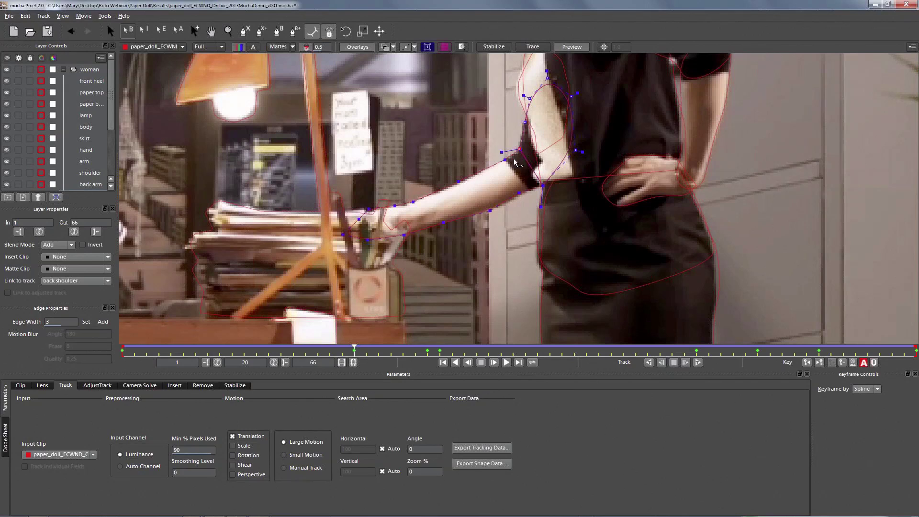
pyautogui.click(521, 153)
pyautogui.click(522, 152)
pyautogui.click(560, 137)
pyautogui.moveTo(543, 140); pyautogui.dragTo(550, 142)
pyautogui.moveTo(354, 350); pyautogui.dragTo(485, 350)
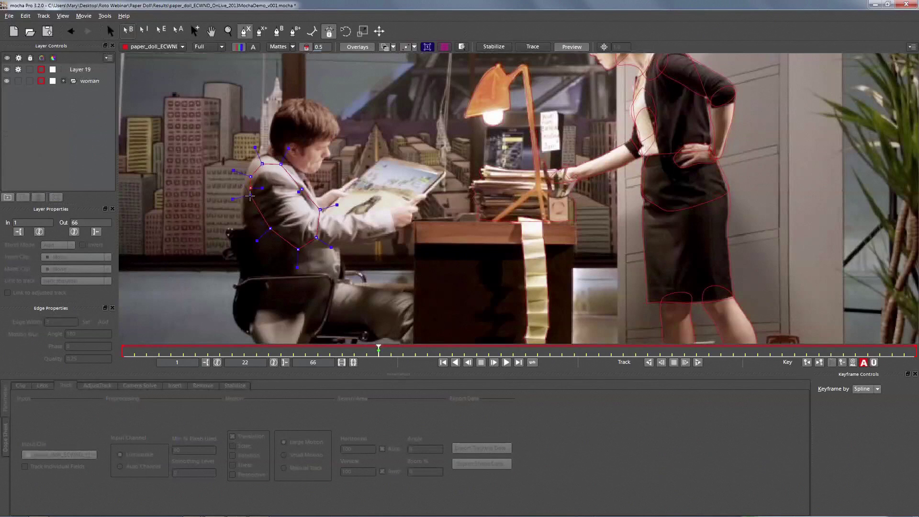
# Close the X-spline around the seated man's upper arm at frame 22 and track it backward and forward with Translation, Scale and Rotation only.
pyautogui.rightClick(250, 196)
pyautogui.click(249, 198)
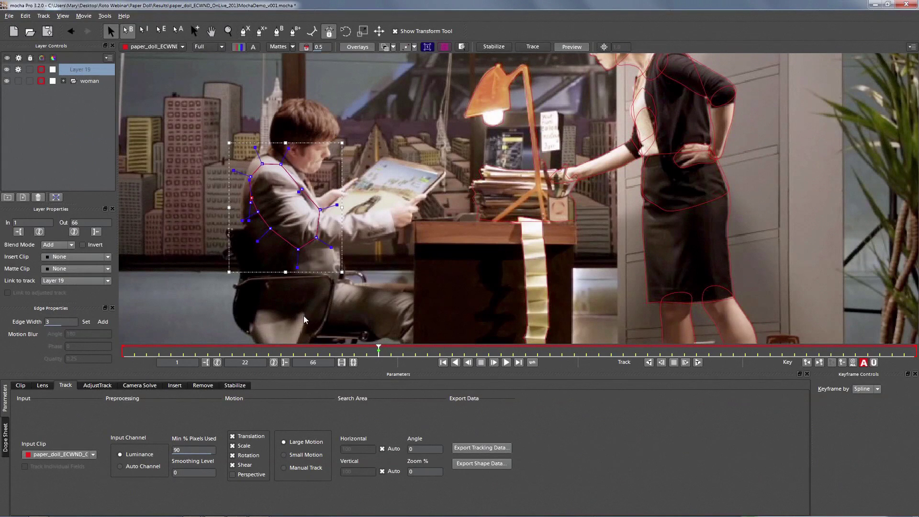
pyautogui.click(233, 465)
pyautogui.click(650, 362)
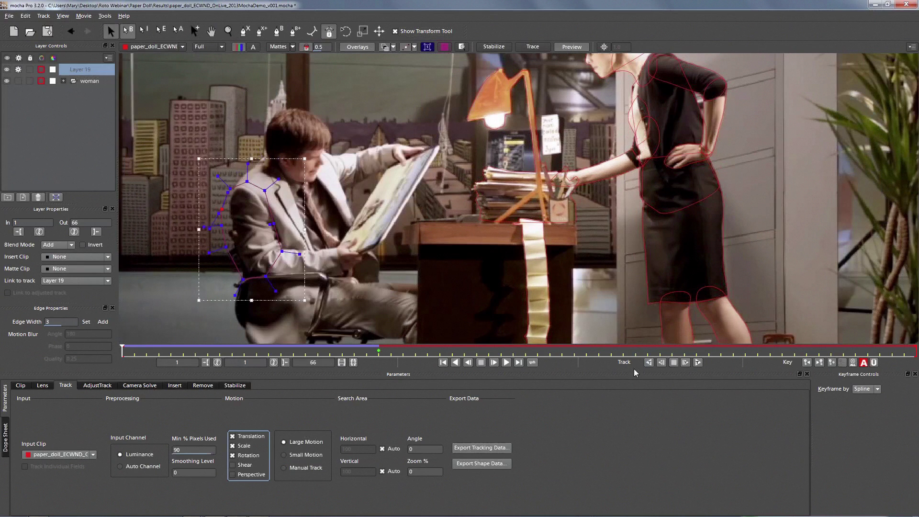
pyautogui.click(696, 362)
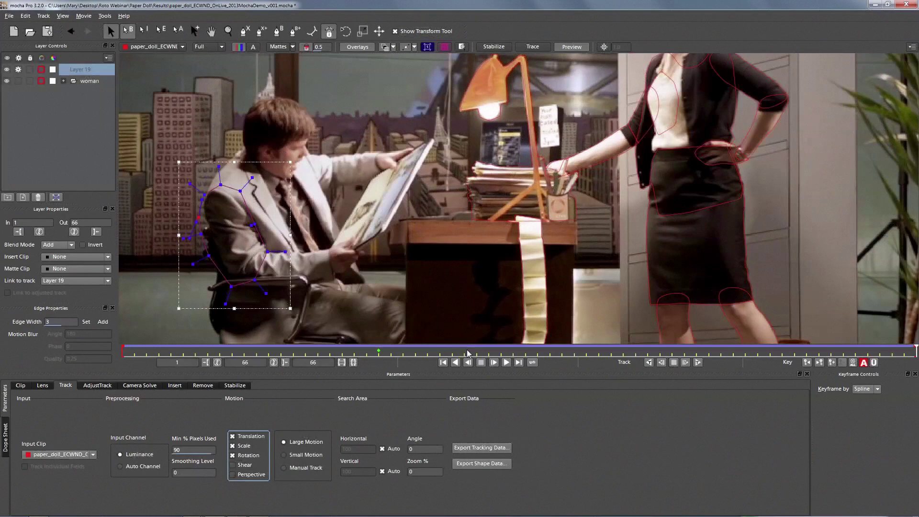
# Tighten the tracked spline to the man's upper arm at frame 22 and rename its layer left arm top.
pyautogui.click(379, 350)
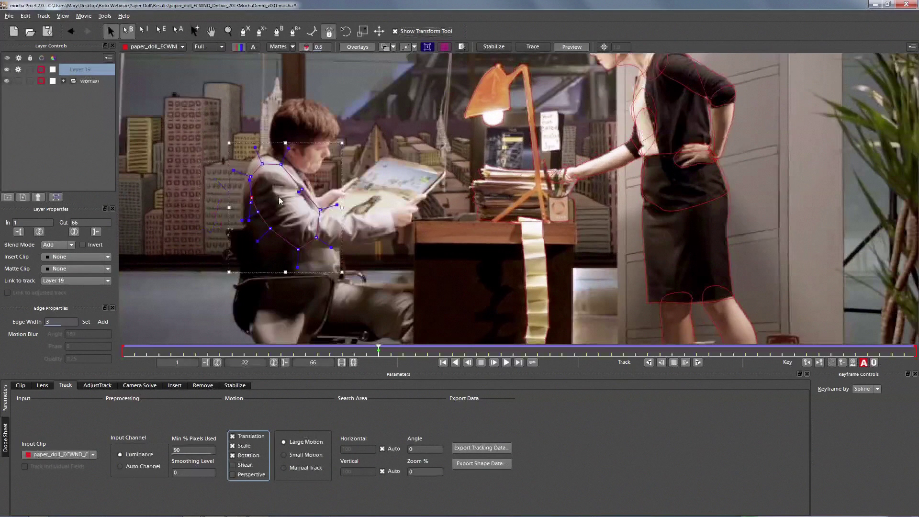
pyautogui.moveTo(211, 130); pyautogui.dragTo(372, 289)
pyautogui.moveTo(337, 205); pyautogui.dragTo(315, 213)
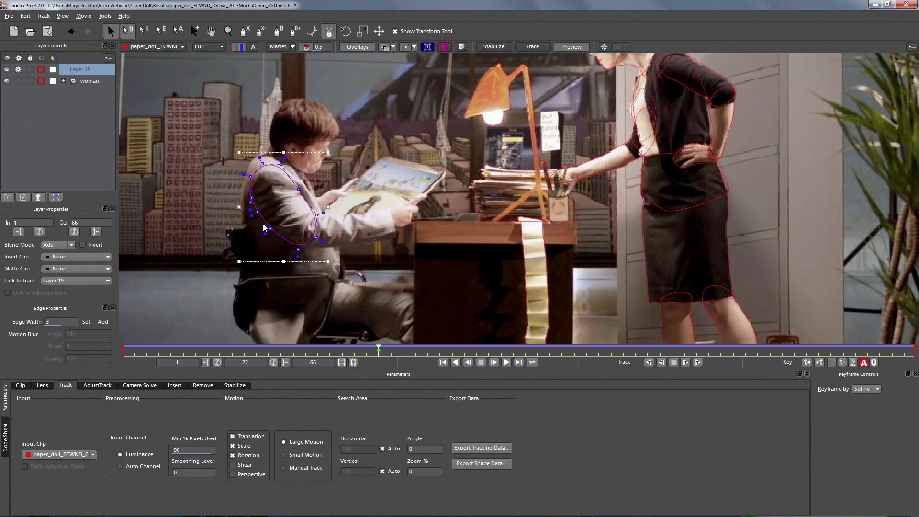
pyautogui.moveTo(250, 193); pyautogui.dragTo(302, 187)
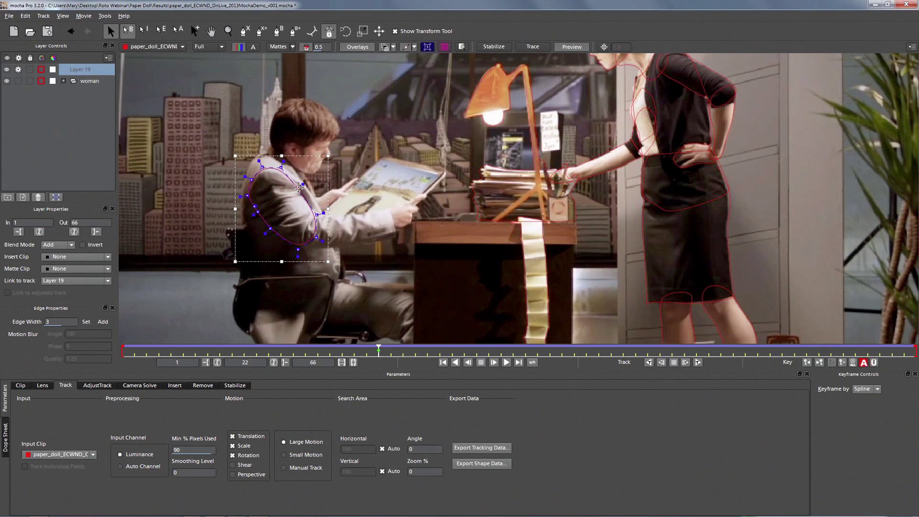
pyautogui.moveTo(271, 229); pyautogui.dragTo(326, 240)
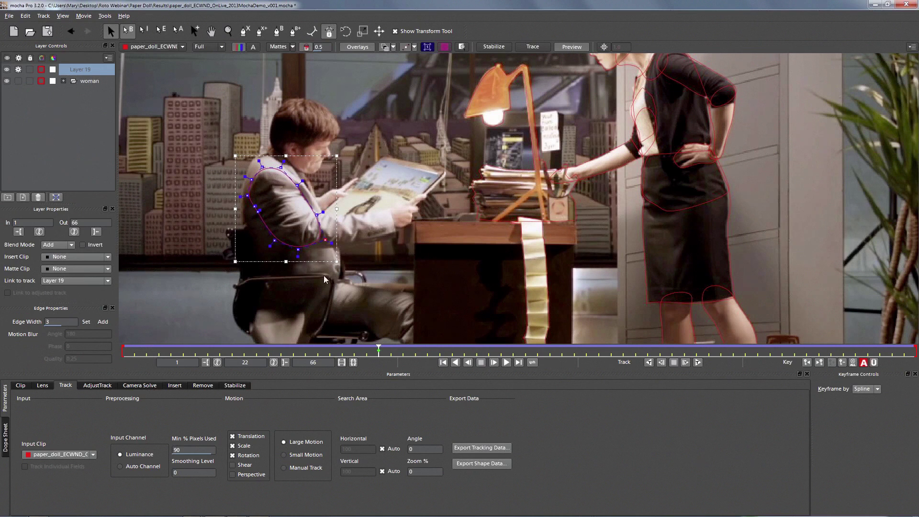
pyautogui.doubleClick(79, 70)
pyautogui.write('left arm top')
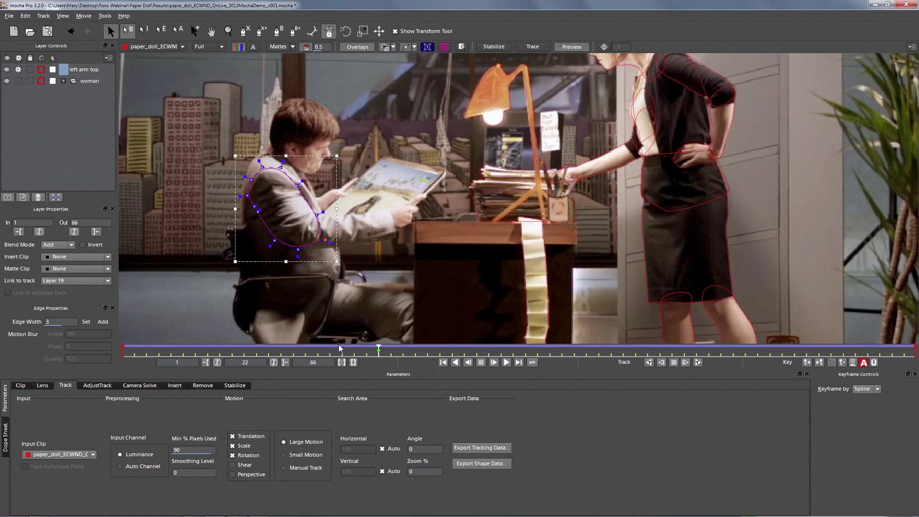
# Move the left arm top shape and its elbow and chest-side points onto the sleeve at frame 1.
pyautogui.moveTo(375, 352); pyautogui.dragTo(122, 350)
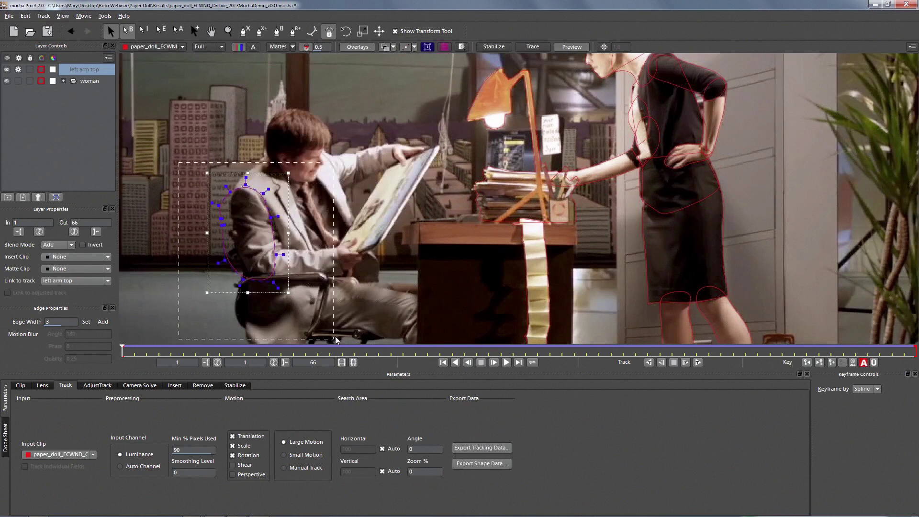
pyautogui.moveTo(207, 233); pyautogui.dragTo(273, 214)
pyautogui.moveTo(277, 255); pyautogui.dragTo(286, 250)
pyautogui.moveTo(272, 215); pyautogui.dragTo(270, 211)
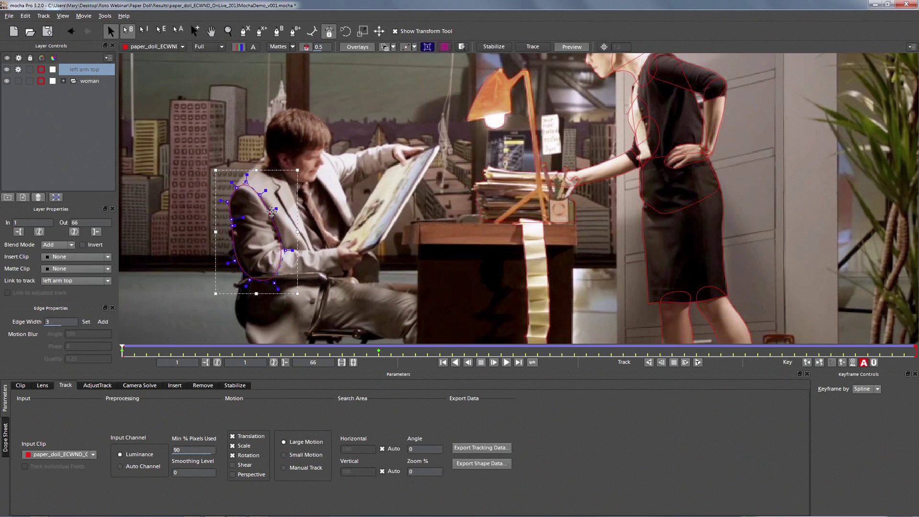
pyautogui.moveTo(275, 285); pyautogui.dragTo(300, 250)
pyautogui.moveTo(286, 250); pyautogui.dragTo(279, 250)
pyautogui.moveTo(247, 287); pyautogui.dragTo(252, 285)
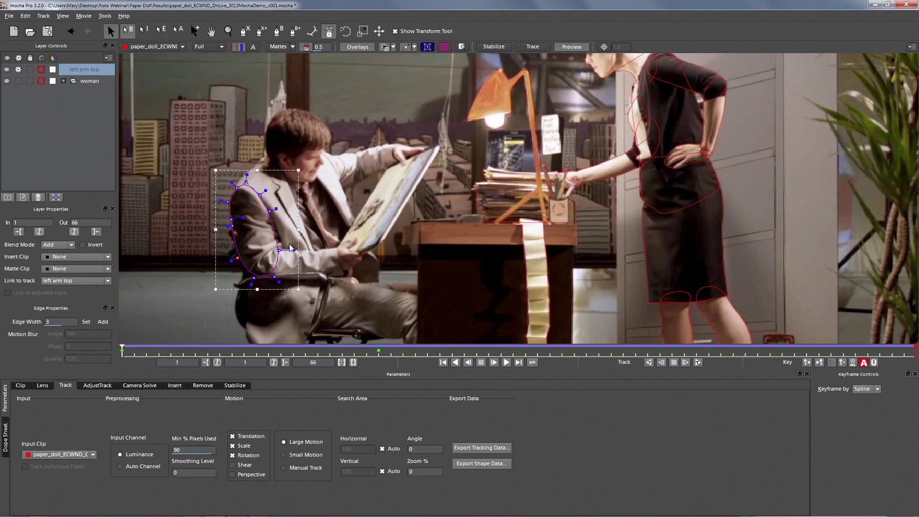
# Insert extra control points along the front and back edges of the left arm top spline at frame 1 and fit them to the sleeve.
pyautogui.click(194, 31)
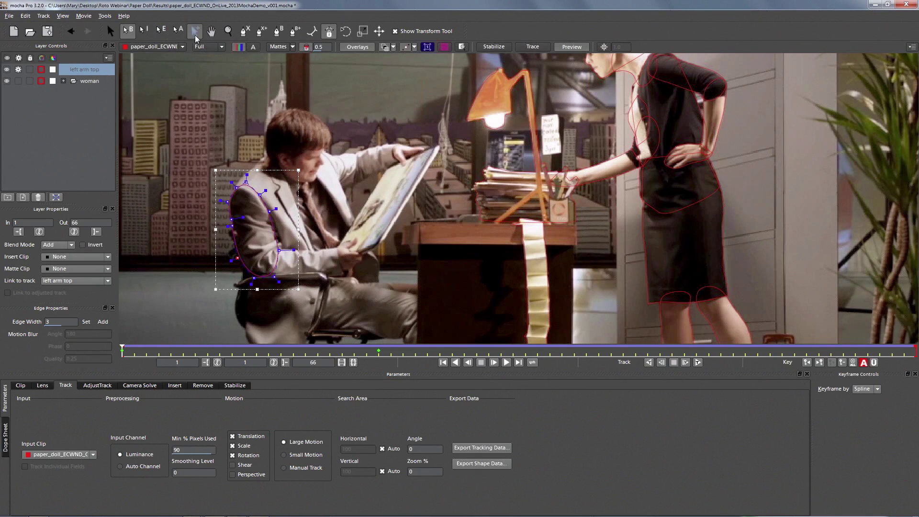
pyautogui.moveTo(278, 243); pyautogui.dragTo(283, 243)
pyautogui.click(281, 237)
pyautogui.click(272, 224)
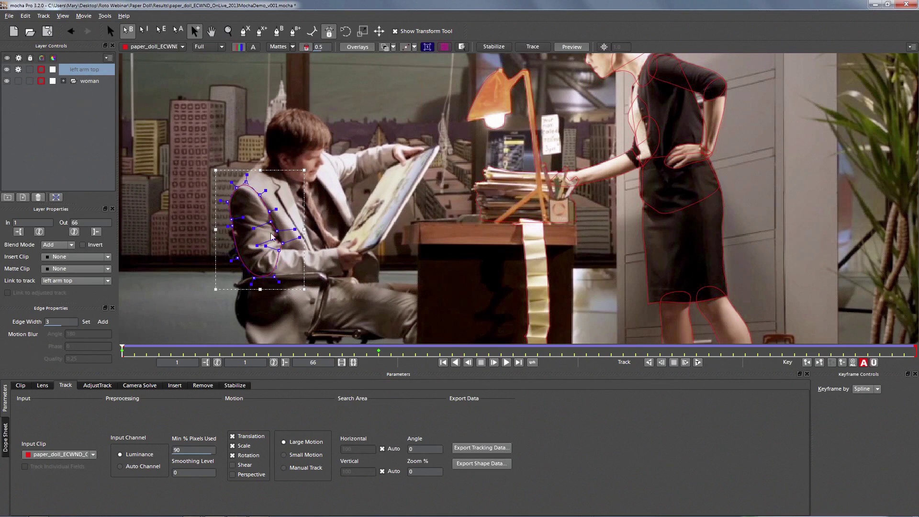
pyautogui.moveTo(303, 242)
pyautogui.mouseDown()
pyautogui.moveTo(248, 220)
pyautogui.moveTo(293, 229)
pyautogui.mouseUp()
pyautogui.click(265, 229)
pyautogui.moveTo(232, 220)
pyautogui.mouseDown()
pyautogui.moveTo(229, 199)
pyautogui.moveTo(229, 209)
pyautogui.mouseUp()
pyautogui.click(231, 207)
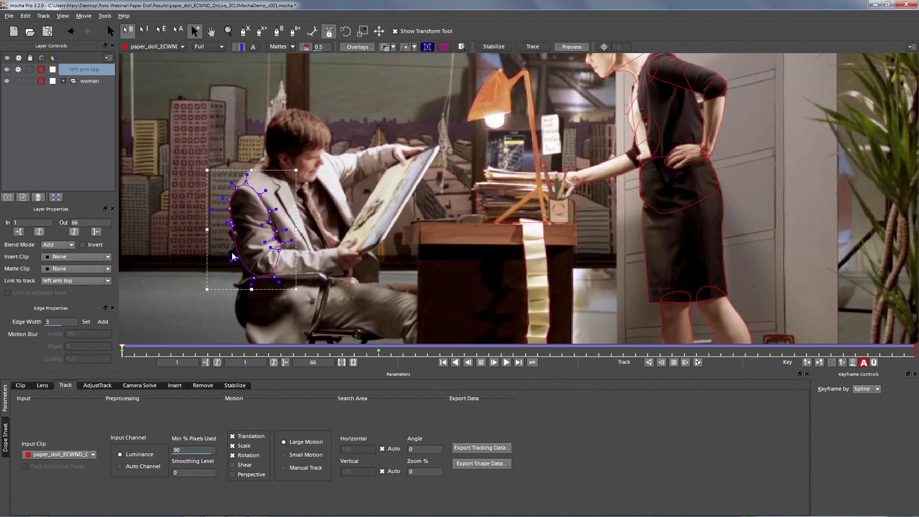
# Correct the left arm top points along the front and back of the sleeve at frames 10 and 7.
pyautogui.moveTo(123, 347); pyautogui.dragTo(232, 346)
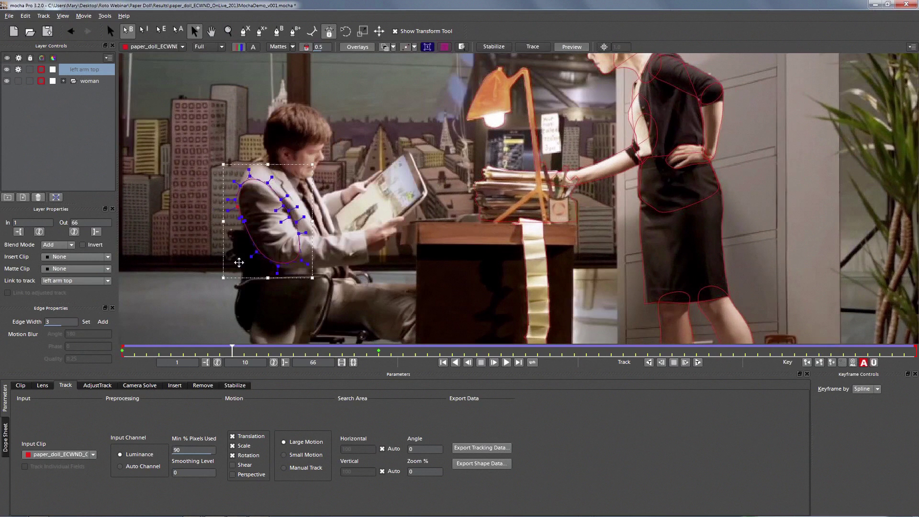
pyautogui.press('s')
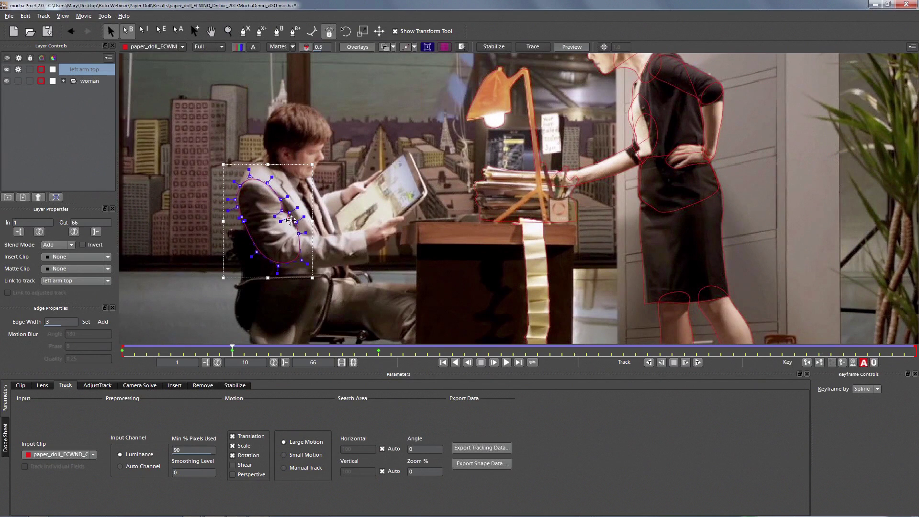
pyautogui.moveTo(299, 233); pyautogui.dragTo(301, 235)
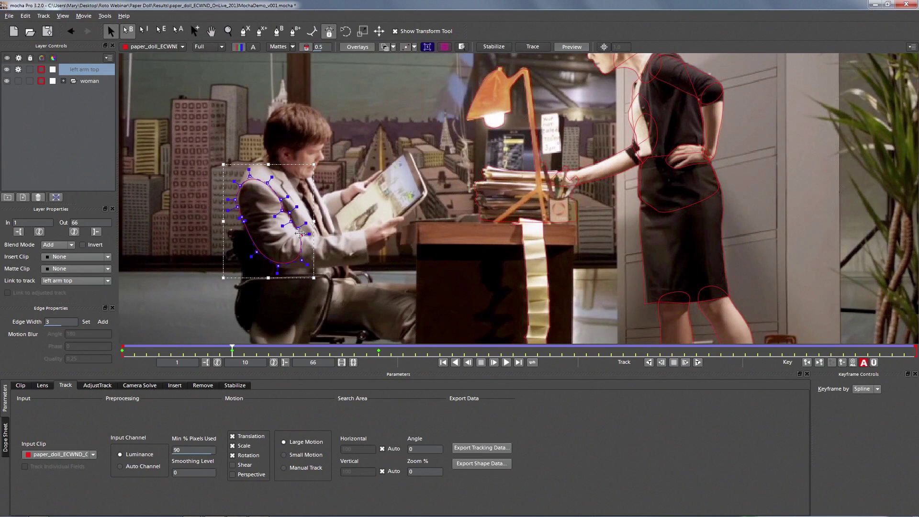
pyautogui.moveTo(234, 200); pyautogui.dragTo(239, 206)
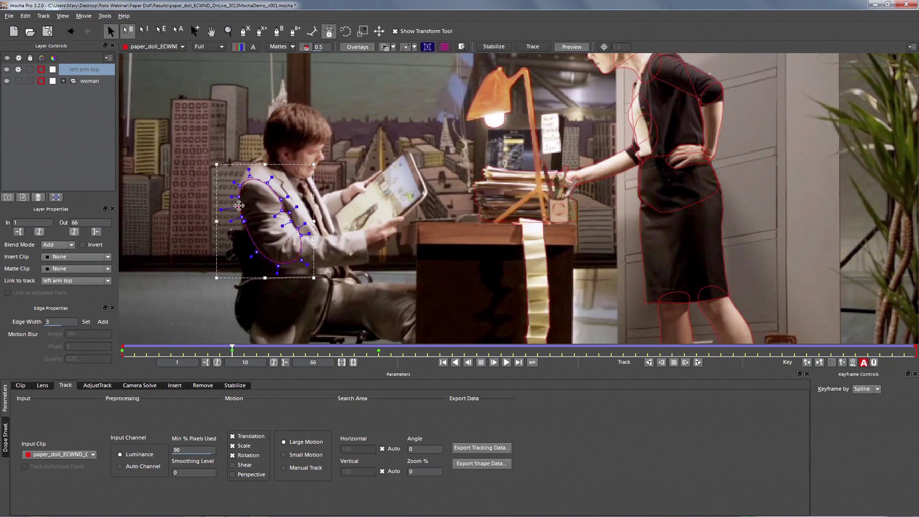
pyautogui.moveTo(225, 348); pyautogui.dragTo(196, 286)
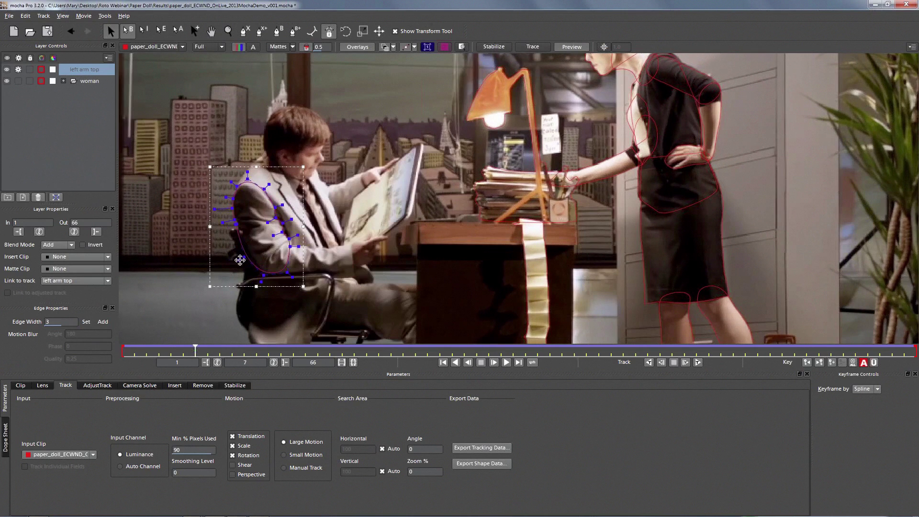
pyautogui.moveTo(243, 257); pyautogui.dragTo(248, 252)
pyautogui.moveTo(234, 220); pyautogui.dragTo(232, 207)
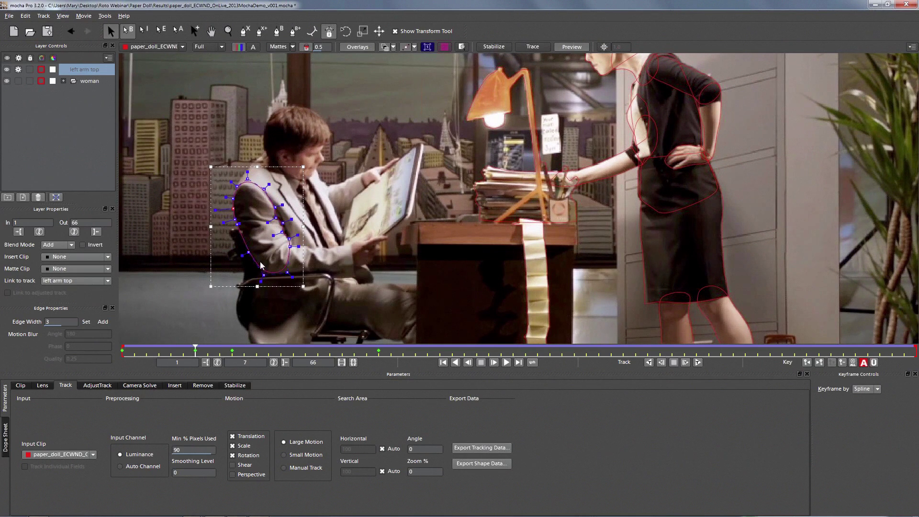
# Reshape the left arm top spline at frame 66, fitting its shoulder, back, elbow and inner-arm points to the sleeve.
pyautogui.moveTo(194, 353)
pyautogui.mouseDown()
pyautogui.moveTo(175, 351)
pyautogui.moveTo(278, 343)
pyautogui.moveTo(195, 351)
pyautogui.mouseUp()
pyautogui.moveTo(195, 350); pyautogui.dragTo(917, 320)
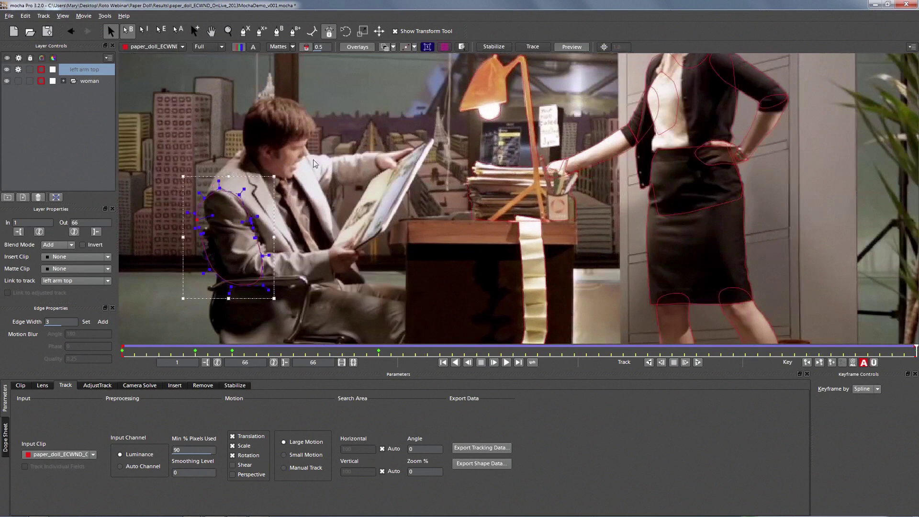
pyautogui.moveTo(220, 188); pyautogui.dragTo(213, 186)
pyautogui.moveTo(205, 198); pyautogui.dragTo(209, 231)
pyautogui.moveTo(210, 269); pyautogui.dragTo(235, 284)
pyautogui.moveTo(252, 222)
pyautogui.mouseDown()
pyautogui.moveTo(246, 229)
pyautogui.moveTo(254, 230)
pyautogui.moveTo(245, 222)
pyautogui.moveTo(263, 251)
pyautogui.moveTo(256, 231)
pyautogui.mouseUp()
pyautogui.click(250, 228)
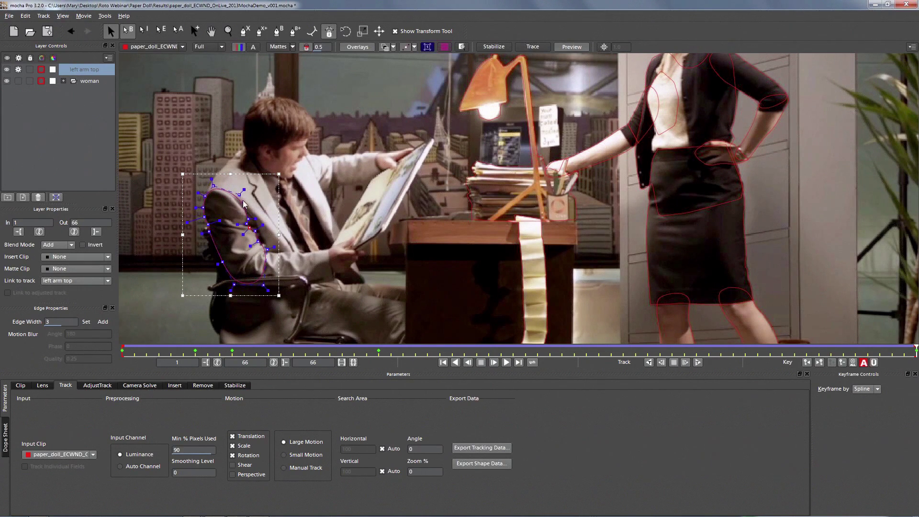
pyautogui.moveTo(239, 194); pyautogui.dragTo(236, 197)
# Fit the left arm top shape's back-of-sleeve and shoulder points to the jacket at frame 48.
pyautogui.click(895, 351)
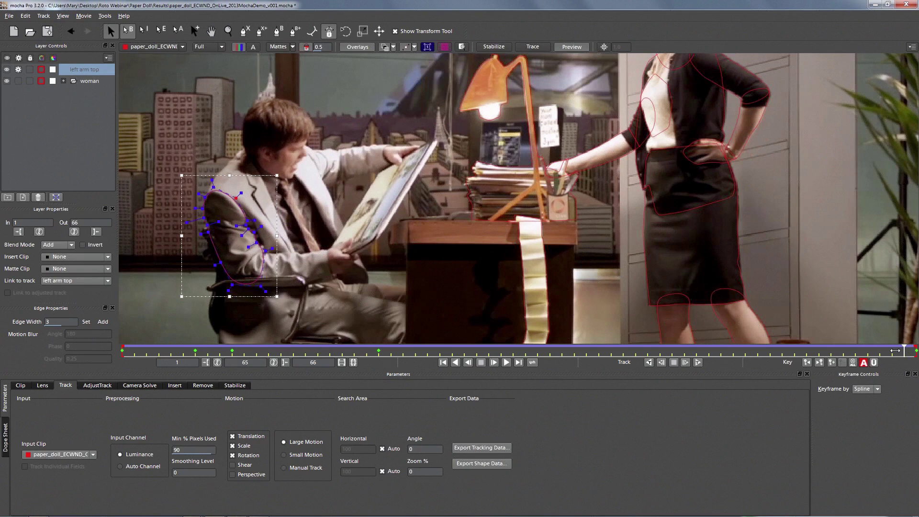
pyautogui.moveTo(894, 350); pyautogui.dragTo(256, 316)
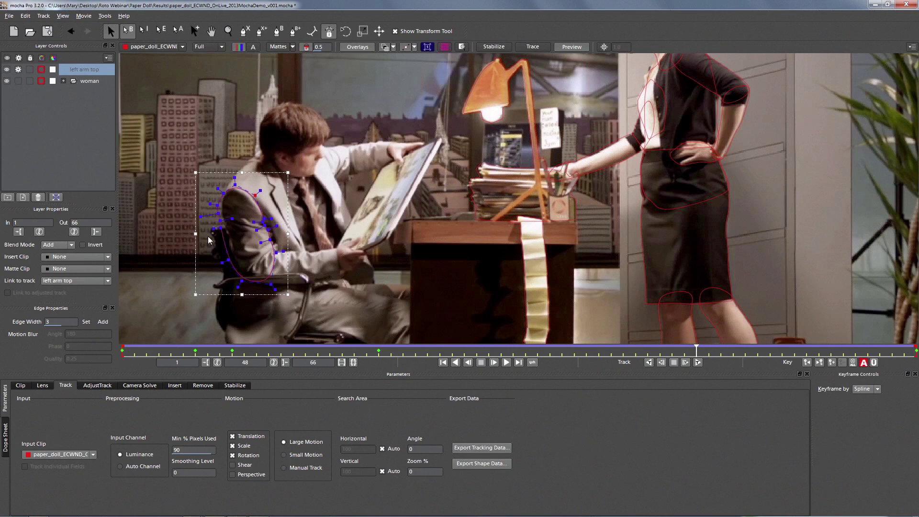
pyautogui.click(164, 179)
pyautogui.moveTo(206, 239); pyautogui.dragTo(247, 288)
pyautogui.moveTo(226, 218); pyautogui.dragTo(230, 216)
pyautogui.click(230, 216)
pyautogui.moveTo(239, 183); pyautogui.dragTo(236, 184)
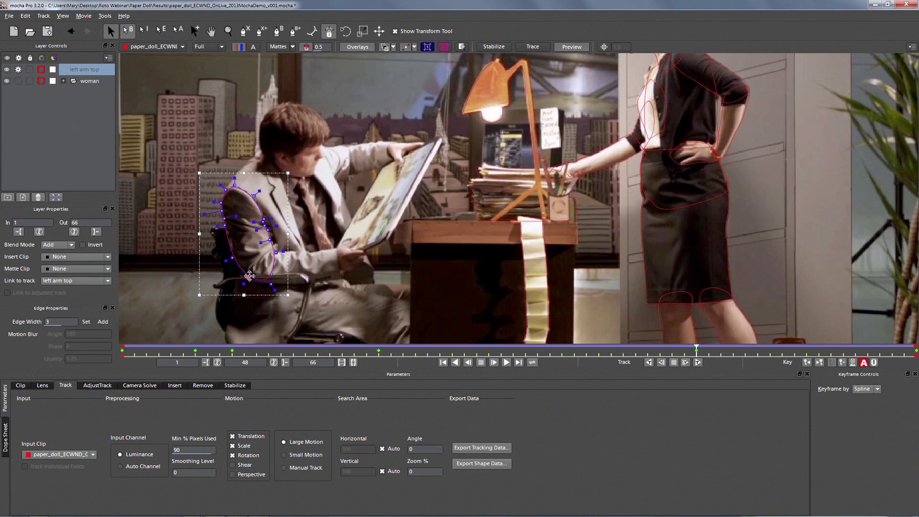
pyautogui.click(233, 259)
# Correct the left arm top shape's upper-back and shoulder points at frame 58.
pyautogui.moveTo(702, 353); pyautogui.dragTo(813, 294)
pyautogui.moveTo(171, 201); pyautogui.dragTo(224, 242)
pyautogui.moveTo(214, 192); pyautogui.dragTo(214, 190)
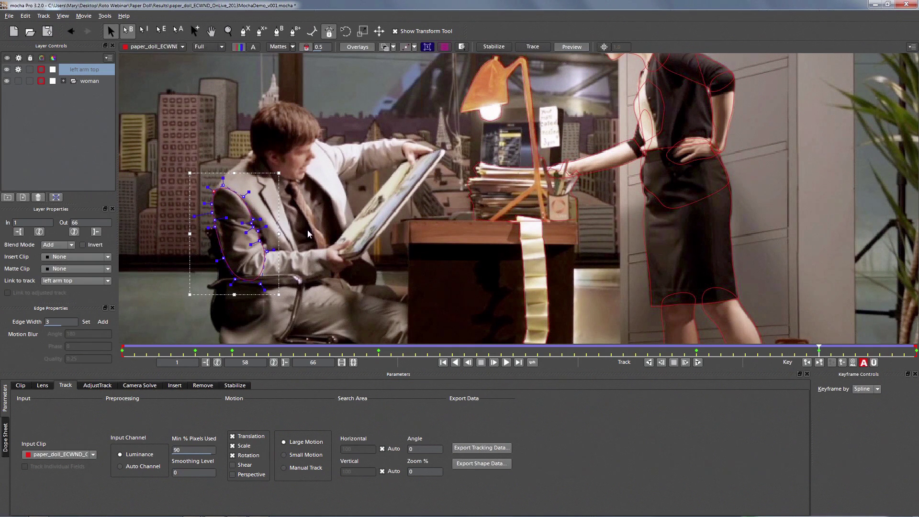
# Go to frame 20 and disable processing for the left arm top layer, locking and hiding it.
pyautogui.click(838, 354)
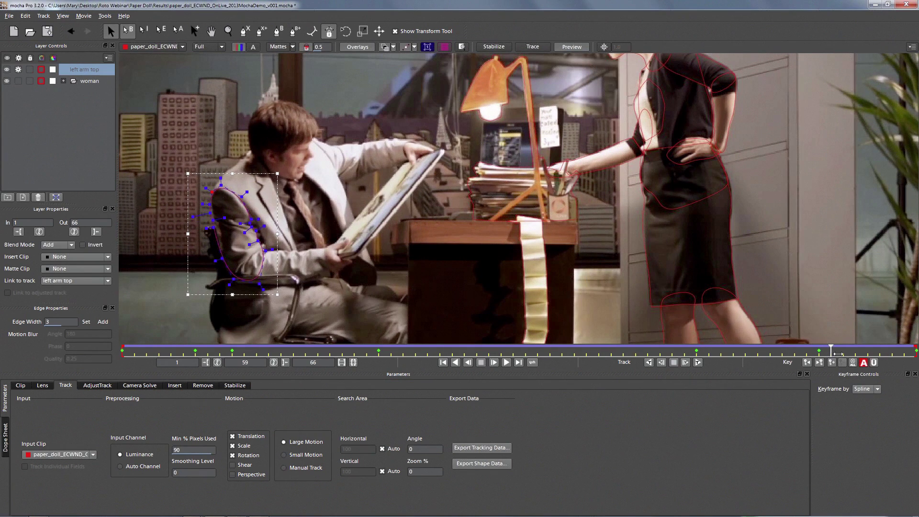
pyautogui.moveTo(838, 354); pyautogui.dragTo(107, 70)
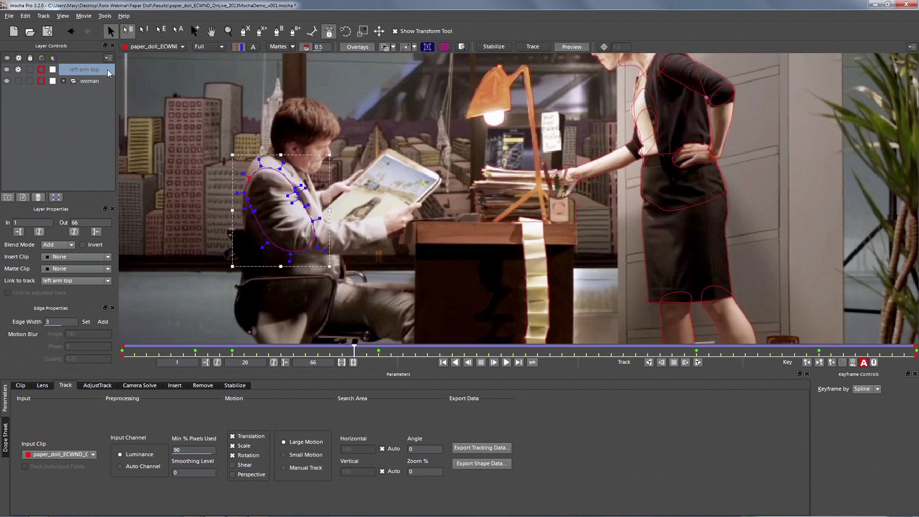
pyautogui.click(18, 70)
pyautogui.click(29, 70)
pyautogui.click(7, 70)
# Draw a closed X-spline around the man's near forearm sleeve, from cuff to elbow, at frame 20.
pyautogui.click(245, 32)
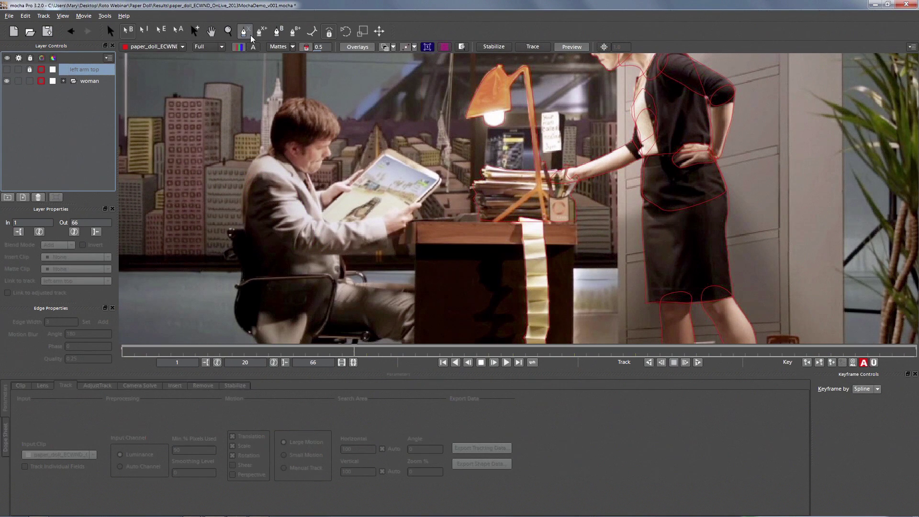
pyautogui.click(383, 218)
pyautogui.click(366, 221)
pyautogui.click(355, 220)
pyautogui.click(349, 222)
pyautogui.click(338, 220)
pyautogui.click(315, 220)
pyautogui.click(305, 223)
pyautogui.click(295, 242)
pyautogui.click(306, 256)
pyautogui.click(337, 257)
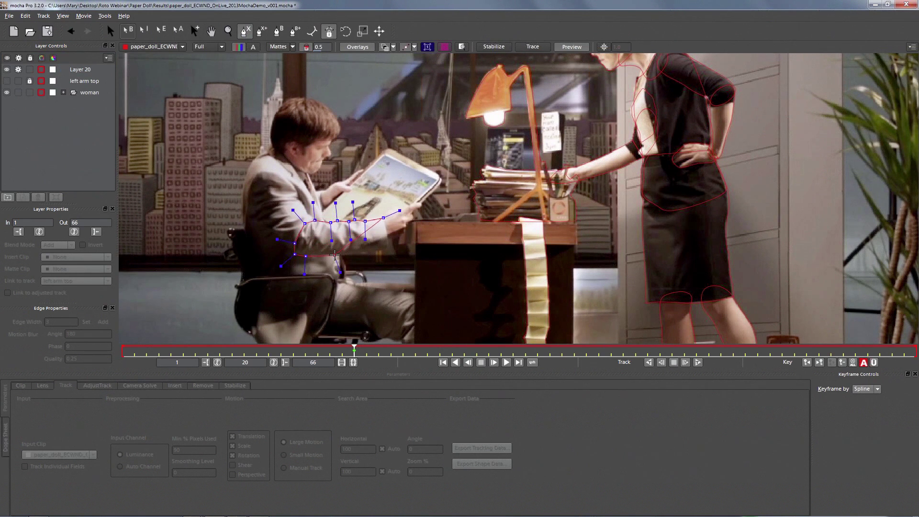
pyautogui.click(373, 251)
pyautogui.click(388, 250)
pyautogui.click(387, 227)
pyautogui.rightClick(230, 180)
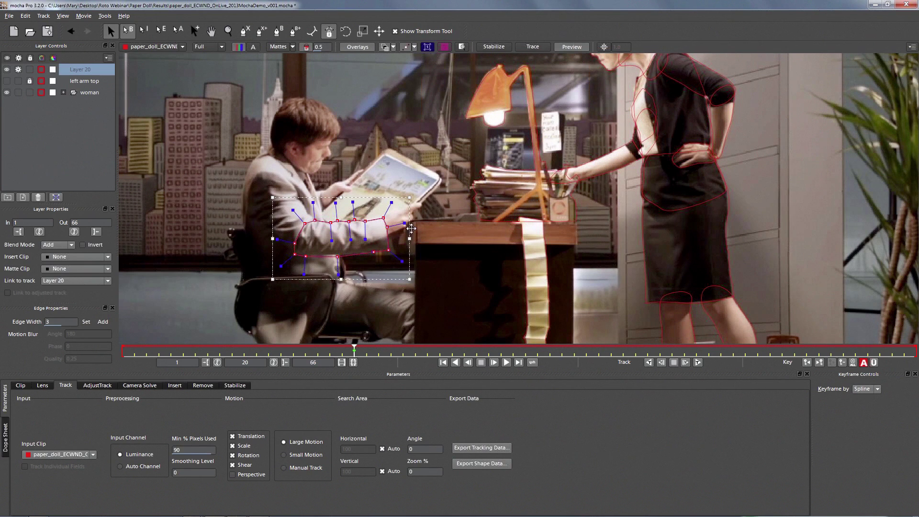
# Adjust the point weights at the cuff corners and along the lower edge of the forearm spline.
pyautogui.moveTo(391, 203); pyautogui.dragTo(393, 200)
pyautogui.moveTo(397, 257); pyautogui.dragTo(405, 264)
pyautogui.moveTo(333, 254); pyautogui.dragTo(305, 255)
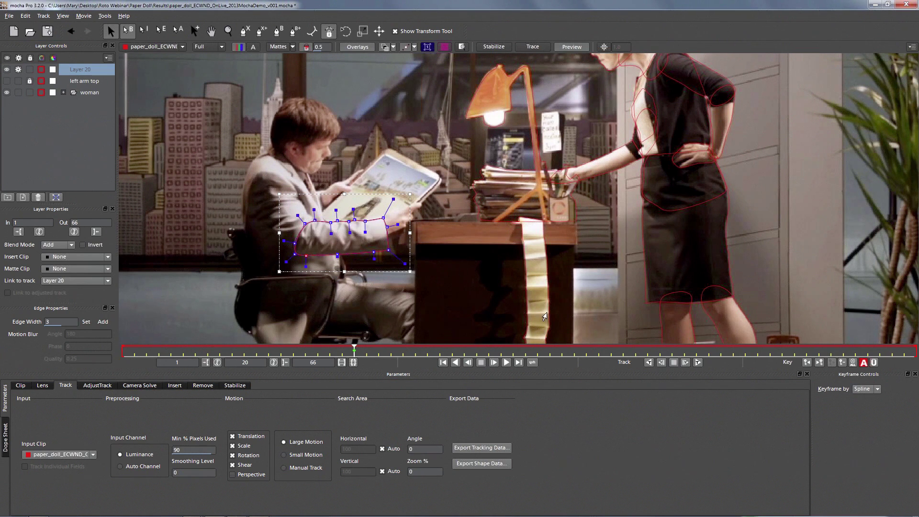
# Track the forearm layer backward from frame 20 to frame 1 and forward to frame 66.
pyautogui.click(661, 362)
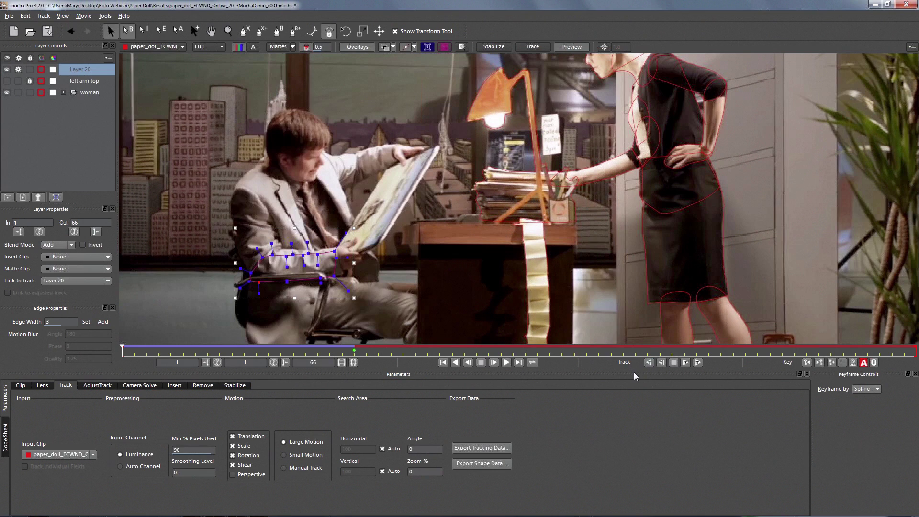
pyautogui.click(353, 347)
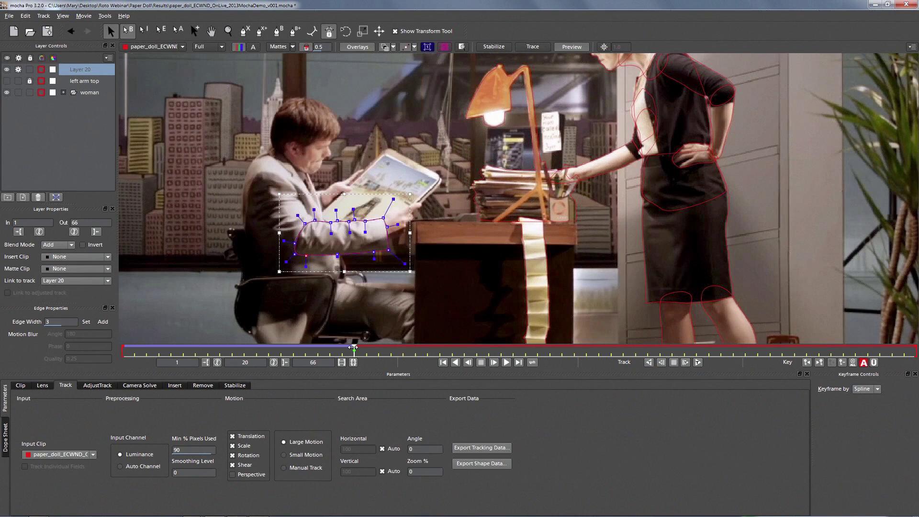
pyautogui.click(697, 363)
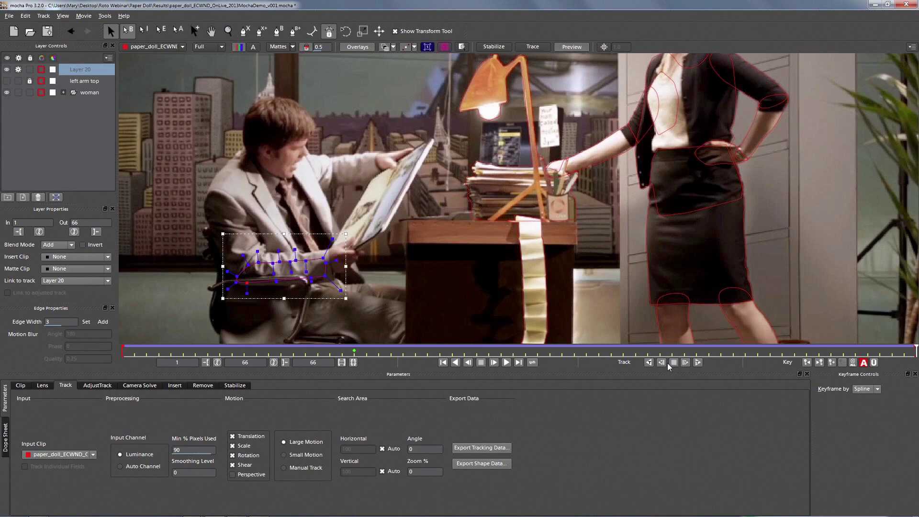
# Raise the forearm spline at frame 66 and fit its cuff, lower-edge and elbow points to the sleeve.
pyautogui.moveTo(386, 324); pyautogui.dragTo(225, 225)
pyautogui.moveTo(284, 233); pyautogui.dragTo(284, 222)
pyautogui.moveTo(347, 262); pyautogui.dragTo(351, 261)
pyautogui.moveTo(353, 227); pyautogui.dragTo(354, 232)
pyautogui.moveTo(331, 276)
pyautogui.mouseDown()
pyautogui.moveTo(333, 284)
pyautogui.moveTo(311, 285)
pyautogui.moveTo(335, 279)
pyautogui.mouseUp()
pyautogui.moveTo(277, 279); pyautogui.dragTo(242, 285)
pyautogui.moveTo(235, 278); pyautogui.dragTo(233, 279)
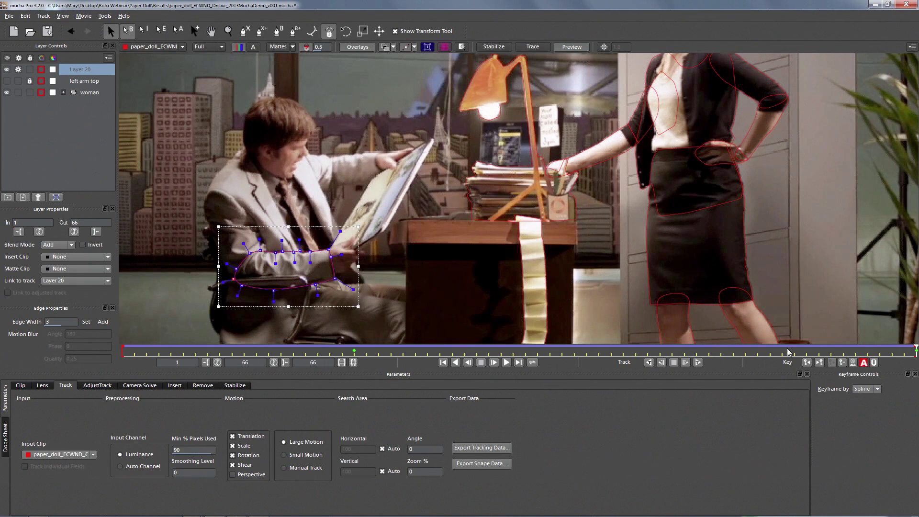
# Scale the forearm spline's height to match the sleeve, increasing it at frame 50 and reducing it at frame 36.
pyautogui.moveTo(915, 350); pyautogui.dragTo(719, 341)
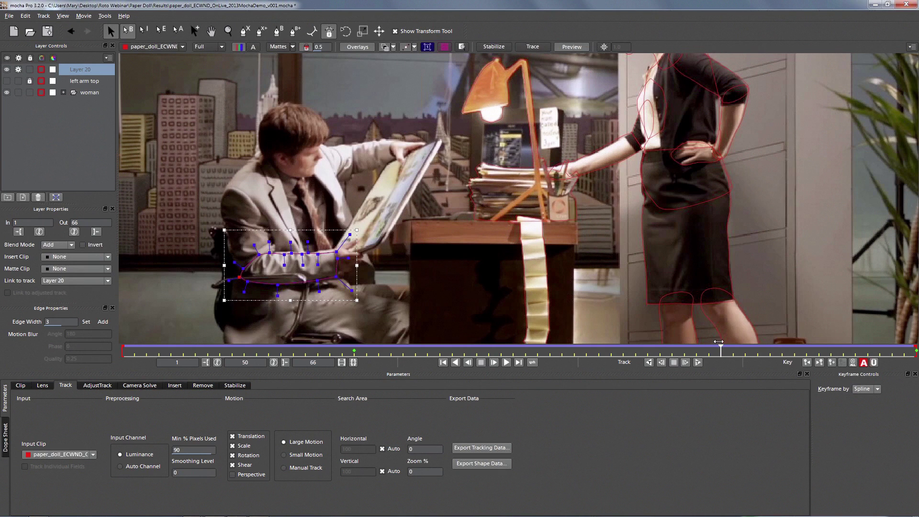
pyautogui.moveTo(291, 230); pyautogui.dragTo(290, 228)
pyautogui.moveTo(291, 301); pyautogui.dragTo(291, 303)
pyautogui.moveTo(722, 353); pyautogui.dragTo(550, 357)
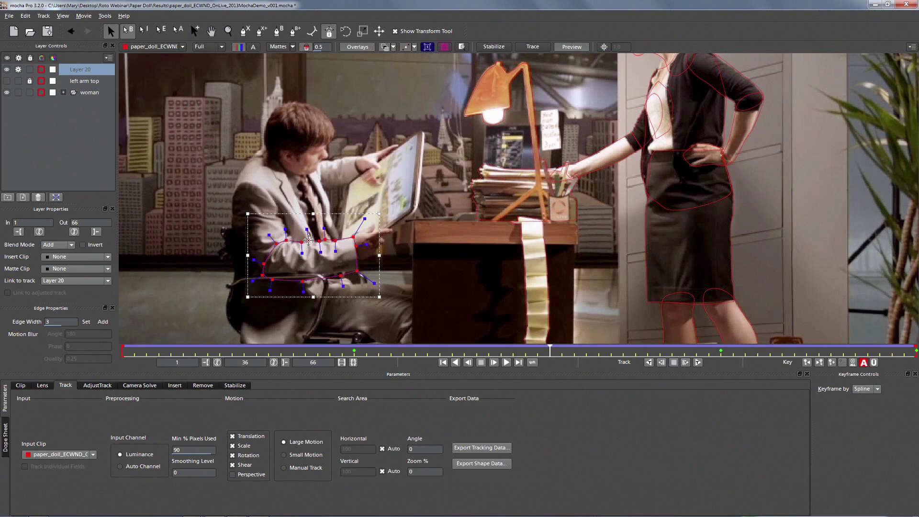
pyautogui.moveTo(314, 297); pyautogui.dragTo(313, 291)
pyautogui.moveTo(314, 213); pyautogui.dragTo(312, 216)
# Reshape the forearm spline at frame 1, fitting its upper edge and cuff points to the sleeve.
pyautogui.moveTo(549, 350); pyautogui.dragTo(122, 298)
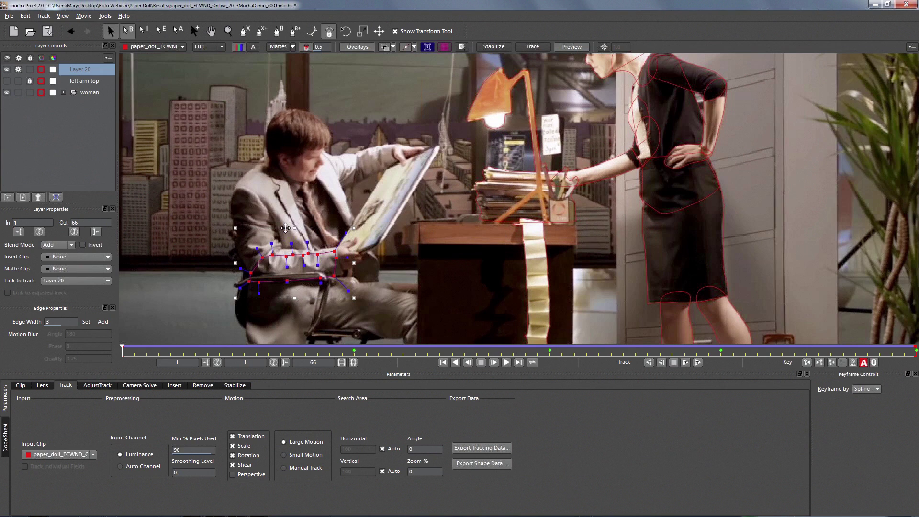
pyautogui.moveTo(286, 228); pyautogui.dragTo(243, 220)
pyautogui.moveTo(293, 250); pyautogui.dragTo(295, 250)
pyautogui.click(335, 275)
pyautogui.moveTo(335, 275); pyautogui.dragTo(346, 273)
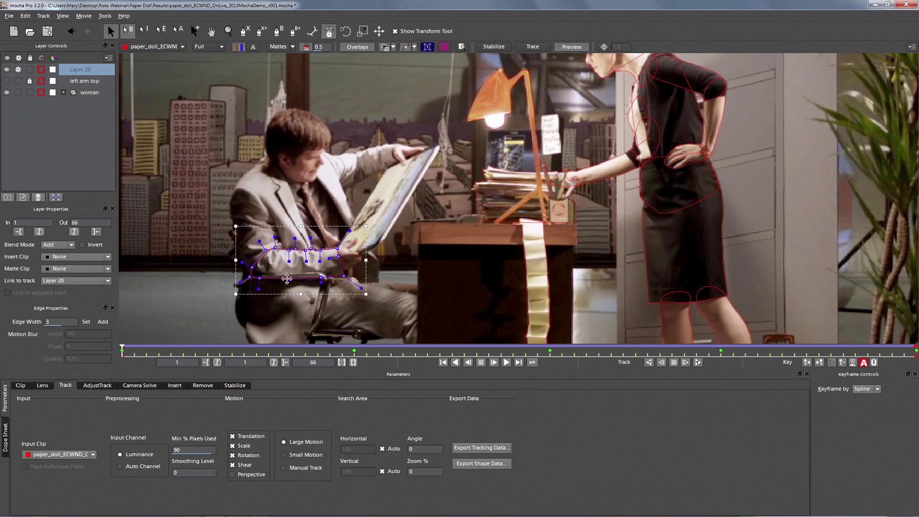
# Correct the forearm spline's cuff corners and lower-edge points at frame 11.
pyautogui.moveTo(123, 348); pyautogui.dragTo(241, 332)
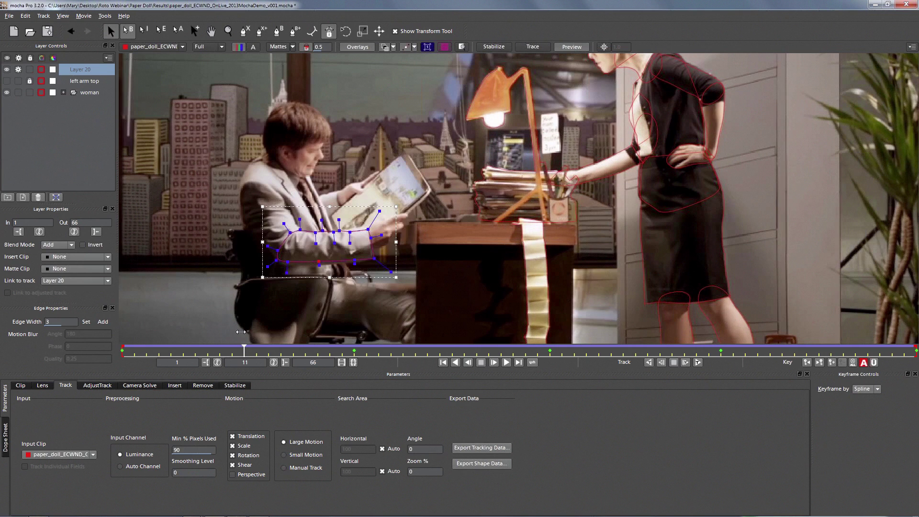
pyautogui.moveTo(350, 232); pyautogui.dragTo(367, 226)
pyautogui.moveTo(356, 261); pyautogui.dragTo(375, 259)
pyautogui.moveTo(319, 262); pyautogui.dragTo(284, 266)
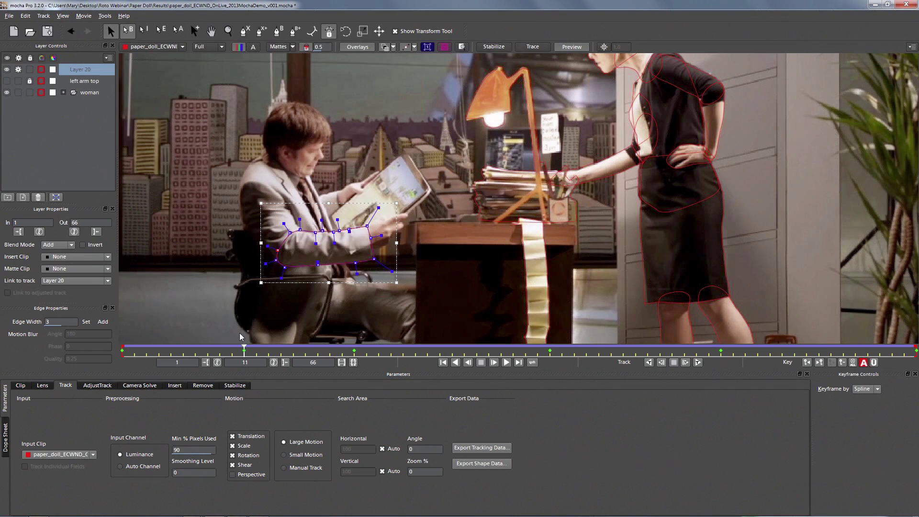
# Lock the new forearm layer, disable its processing and rename it front arm.
pyautogui.moveTo(245, 352); pyautogui.dragTo(29, 73)
pyautogui.click(29, 73)
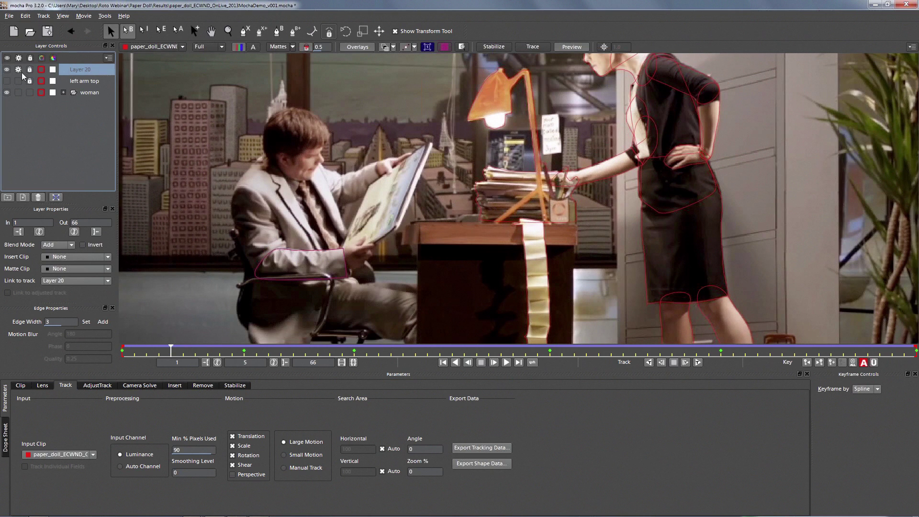
pyautogui.doubleClick(74, 70)
pyautogui.write('frnt arm')
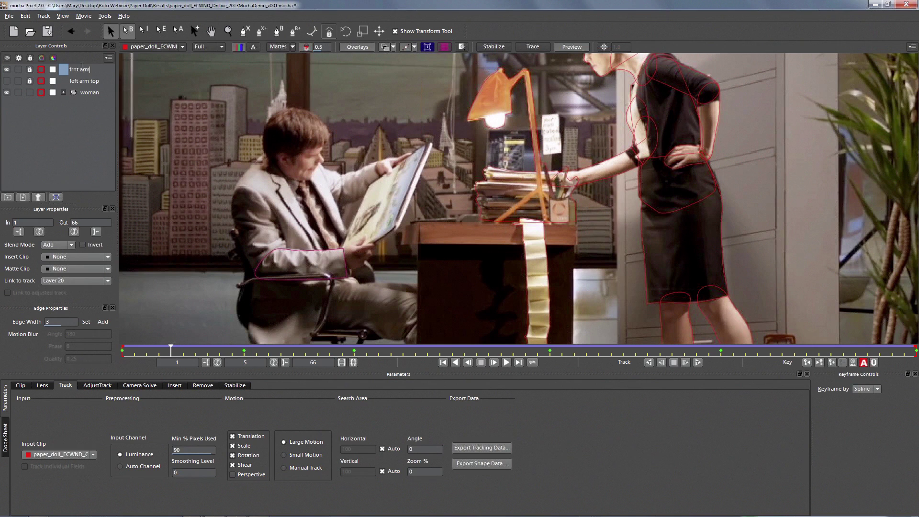
pyautogui.write('o')
pyautogui.press('Return')
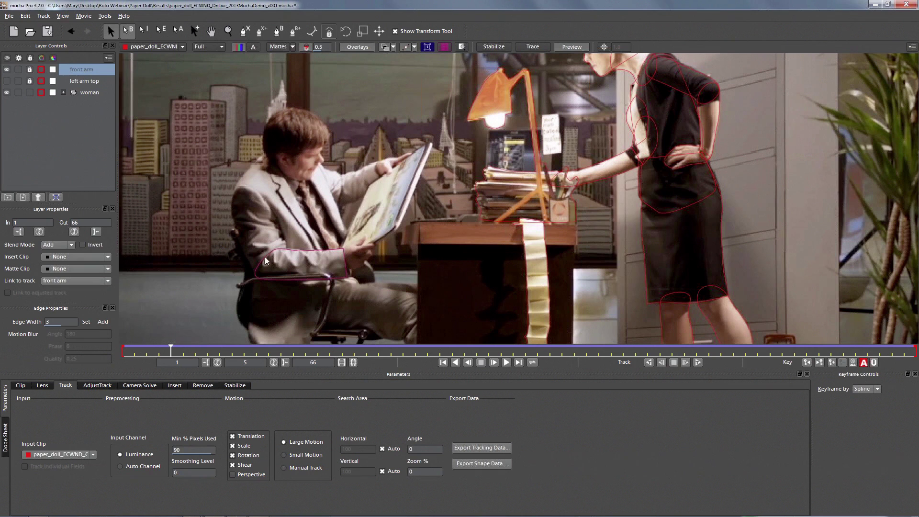
# Unlock the front arm and left arm top layers and show the left arm top layer again.
pyautogui.click(30, 80)
pyautogui.click(30, 70)
pyautogui.click(9, 81)
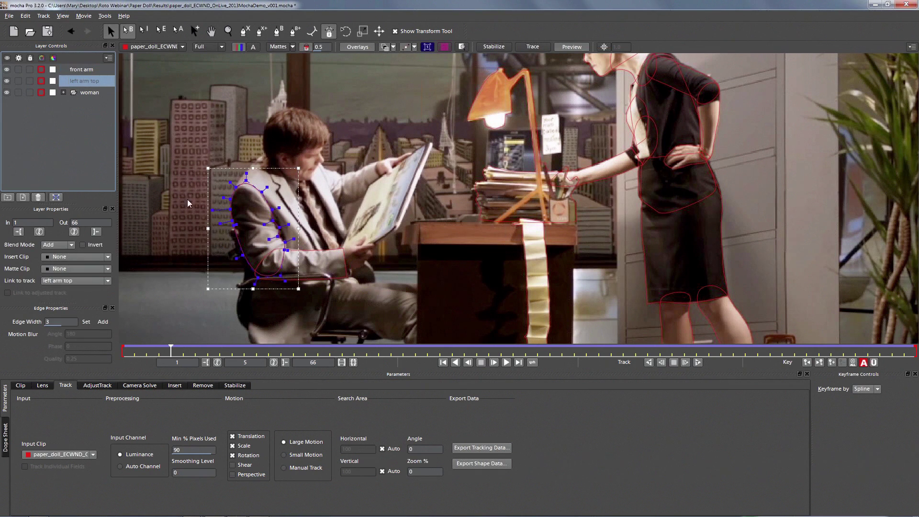
# Reposition the overlapping elbow points of the left arm top and front arm splines around the sleeve bend at frame 5.
pyautogui.click(228, 35)
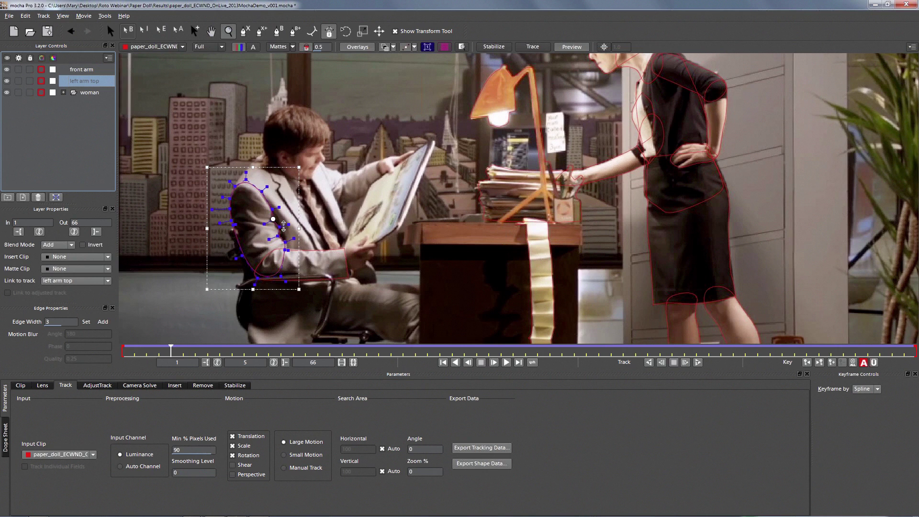
pyautogui.moveTo(284, 228); pyautogui.dragTo(268, 286)
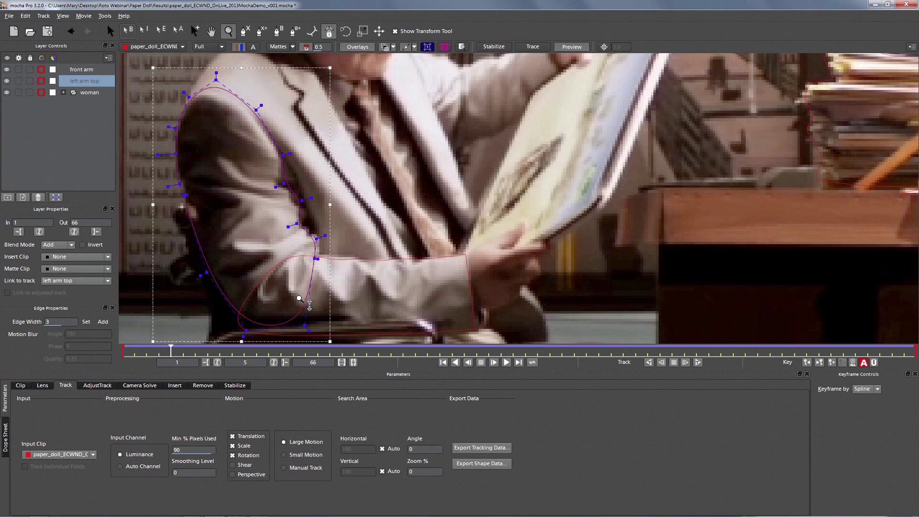
pyautogui.press('x')
pyautogui.moveTo(305, 281); pyautogui.dragTo(330, 224)
pyautogui.press('z')
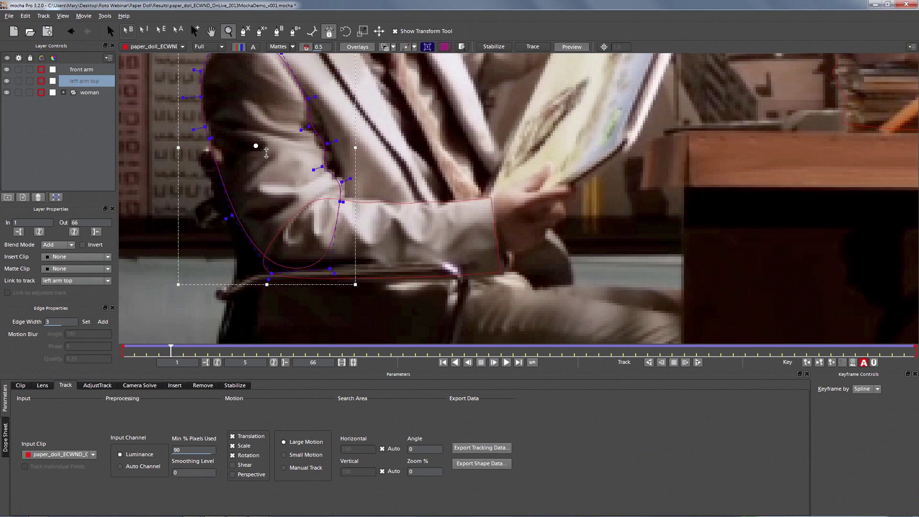
pyautogui.press('s')
pyautogui.moveTo(330, 269); pyautogui.dragTo(321, 242)
pyautogui.click(321, 202)
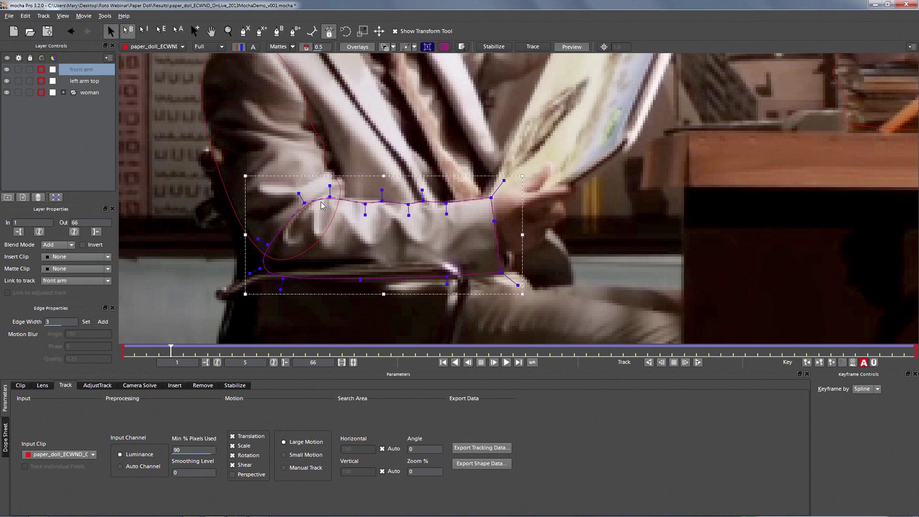
pyautogui.click(338, 201)
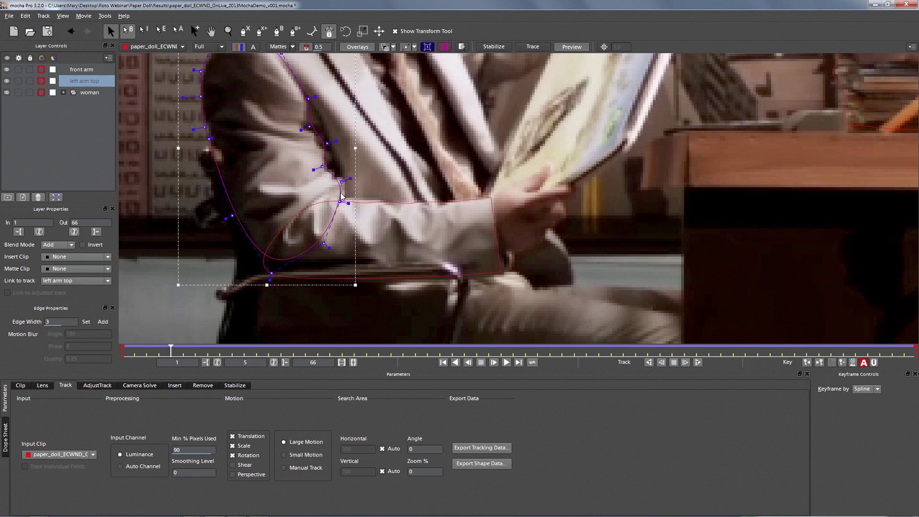
pyautogui.click(263, 268)
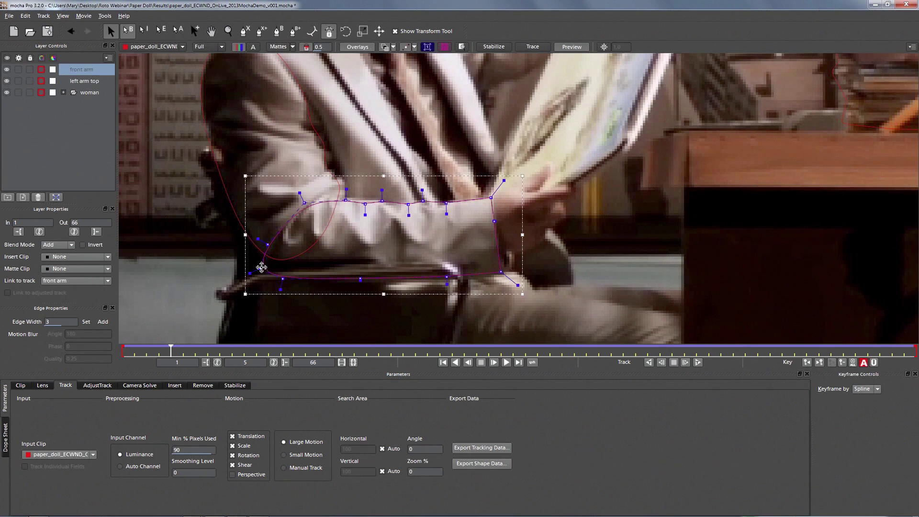
pyautogui.click(274, 264)
pyautogui.moveTo(271, 269); pyautogui.dragTo(260, 256)
# Attach the left arm top spline's elbow and inner-elbow points to the matching front arm points.
pyautogui.click(313, 33)
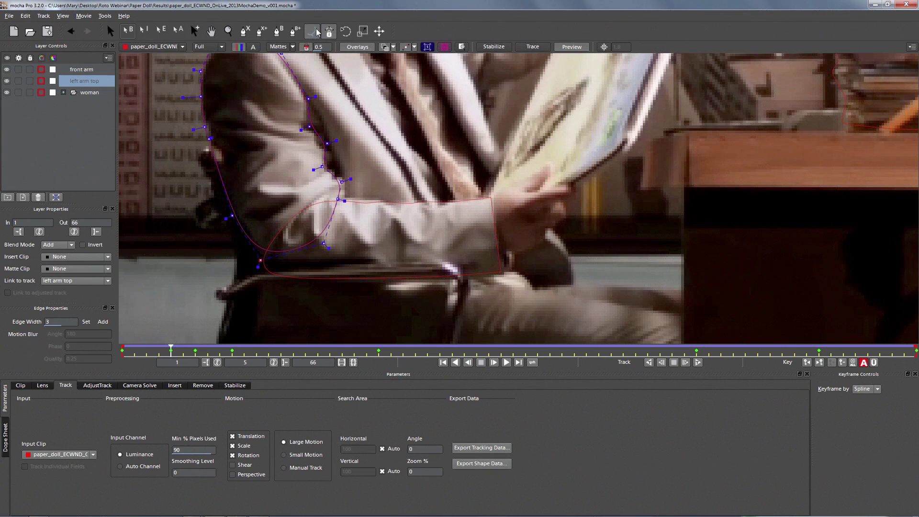
pyautogui.moveTo(260, 260); pyautogui.dragTo(261, 268)
pyautogui.rightClick(262, 271)
pyautogui.moveTo(338, 199)
pyautogui.mouseDown()
pyautogui.moveTo(353, 187)
pyautogui.moveTo(345, 200)
pyautogui.mouseUp()
pyautogui.hotkey('ctrl', 'z')
pyautogui.click(345, 201)
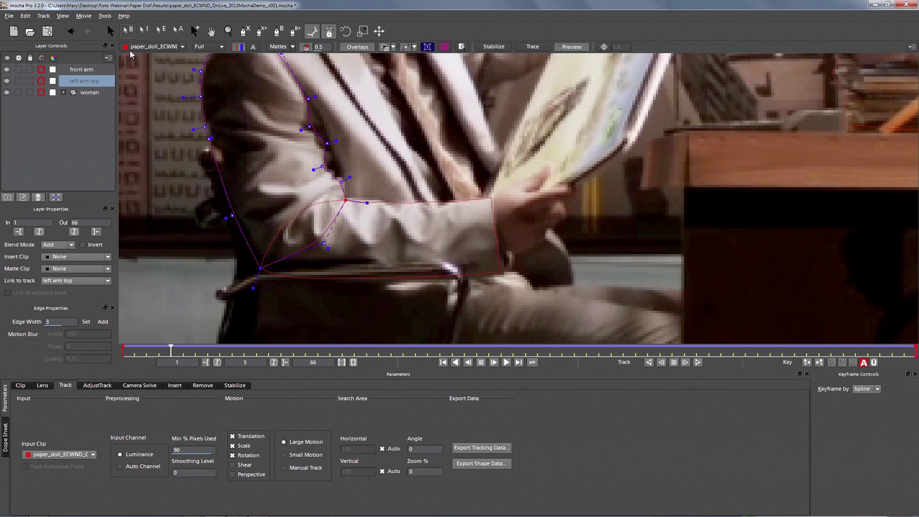
# Delete the front arm spline's extra control point just above the elbow corner.
pyautogui.click(110, 31)
pyautogui.click(293, 233)
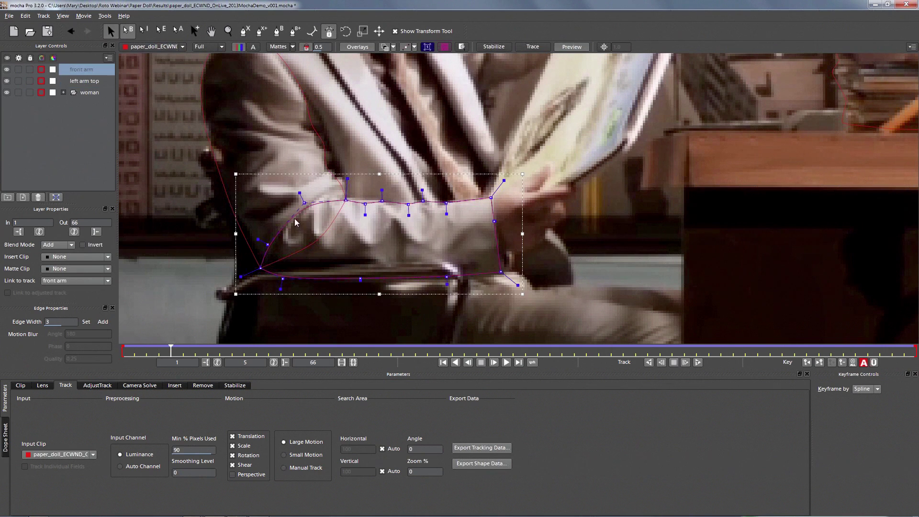
pyautogui.click(268, 245)
pyautogui.press('Delete')
pyautogui.click(307, 247)
# Attach the front arm spline's upper elbow point to the left arm top point inside the sleeve.
pyautogui.click(302, 212)
pyautogui.click(312, 31)
pyautogui.click(301, 204)
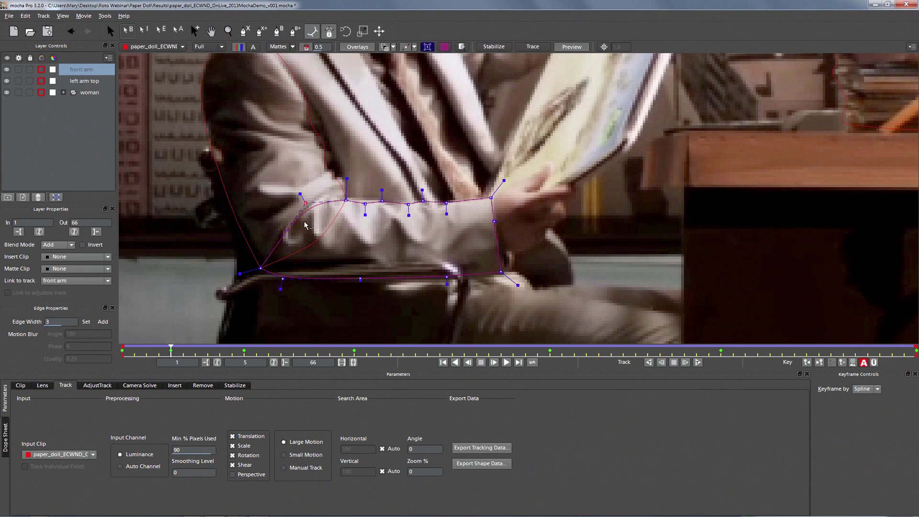
pyautogui.moveTo(322, 244); pyautogui.dragTo(322, 242)
pyautogui.press('s')
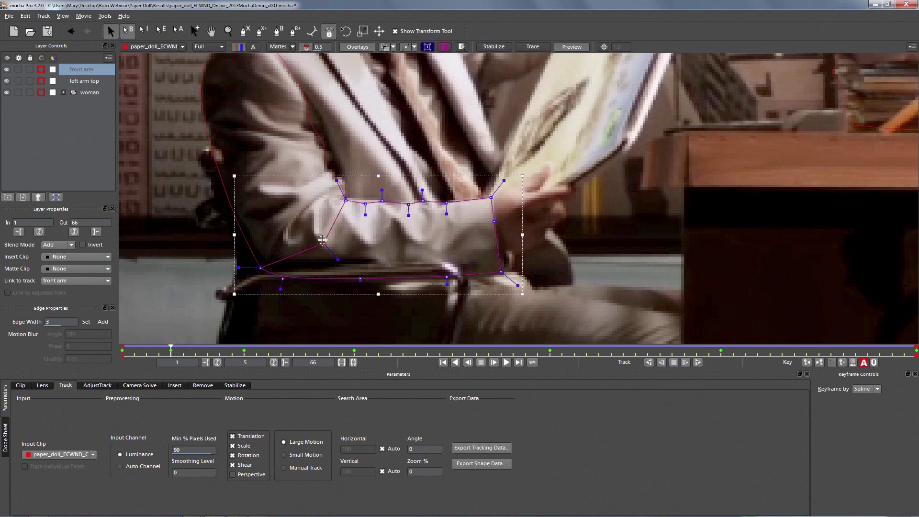
# Move the front arm spline's inner elbow point up along the sleeve at frame 5 and check the motion in playback.
pyautogui.moveTo(321, 242); pyautogui.dragTo(303, 220)
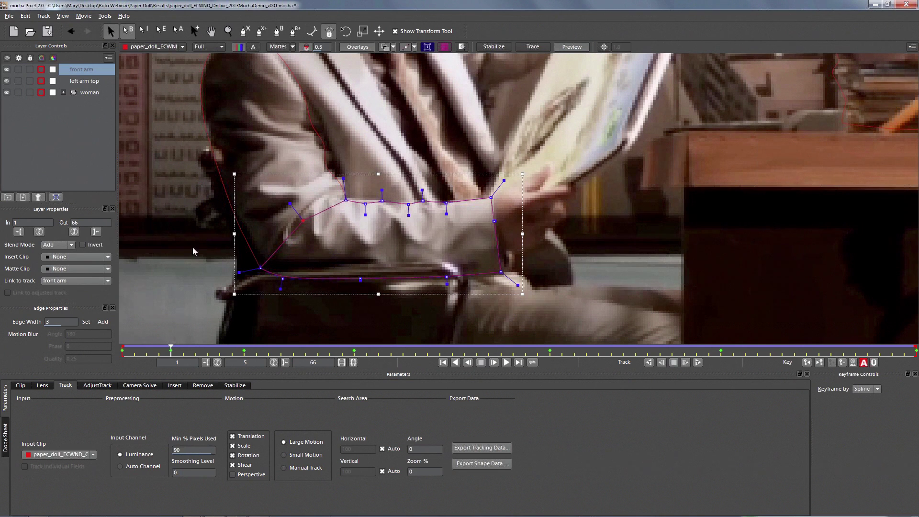
pyautogui.click(228, 32)
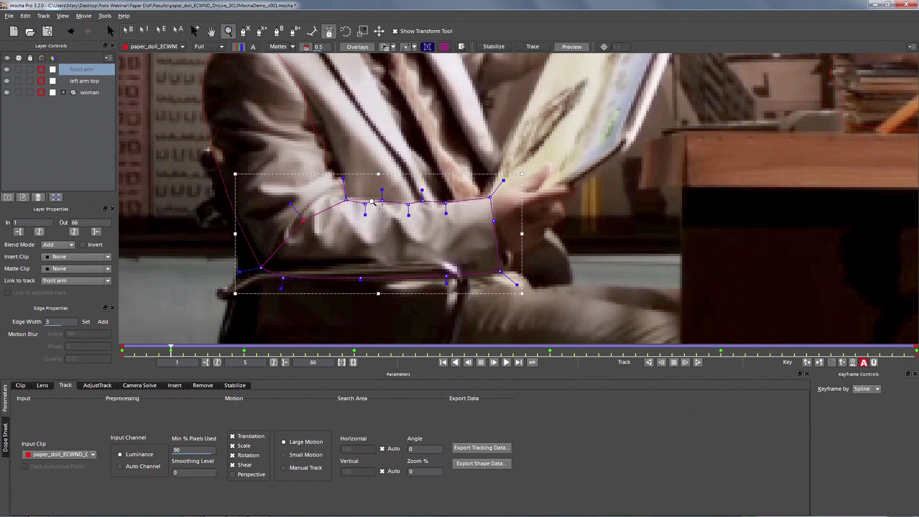
pyautogui.moveTo(372, 201); pyautogui.dragTo(373, 258)
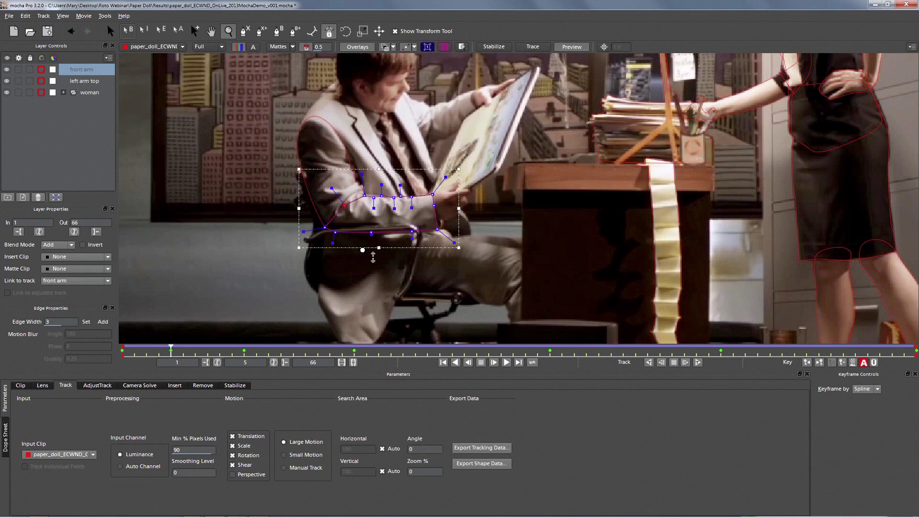
pyautogui.press('space')
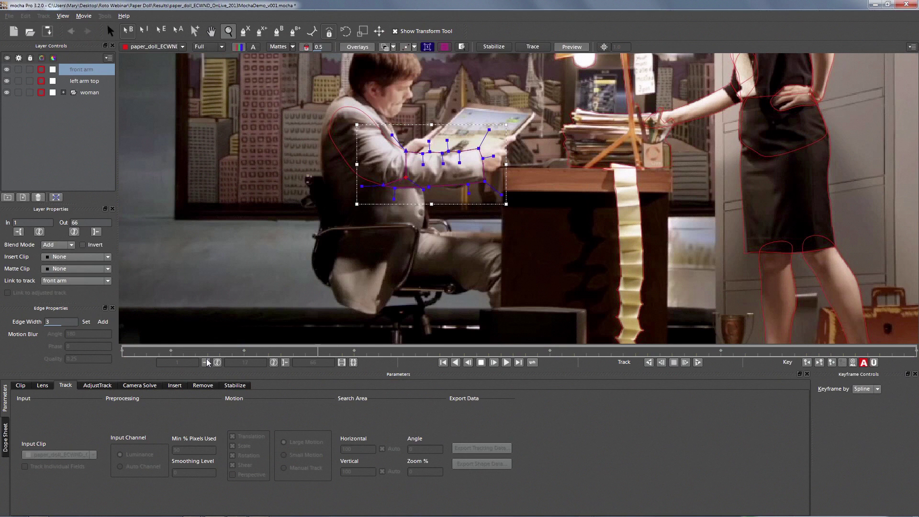
pyautogui.click(207, 360)
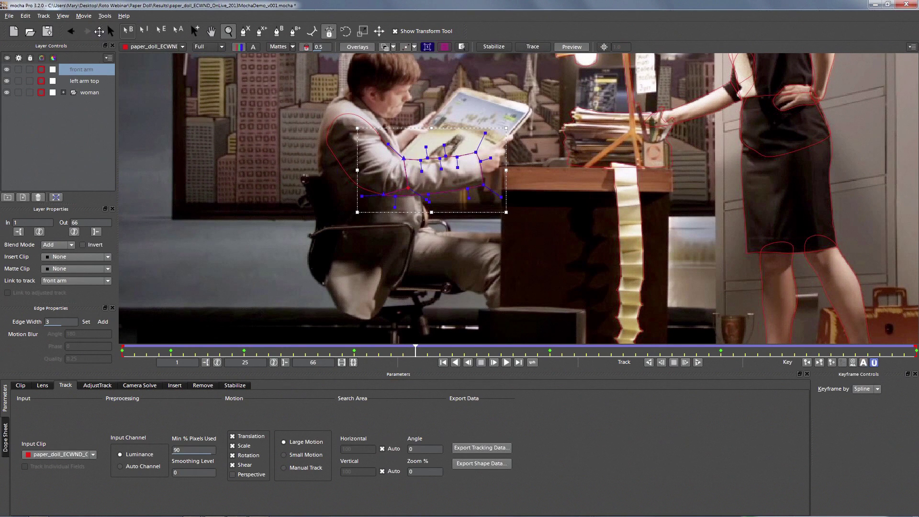
# Pull the front arm's inner elbow point closer to the elbow at frame 25 and inspect the shape at frame 46.
pyautogui.click(110, 31)
pyautogui.moveTo(407, 189); pyautogui.dragTo(392, 179)
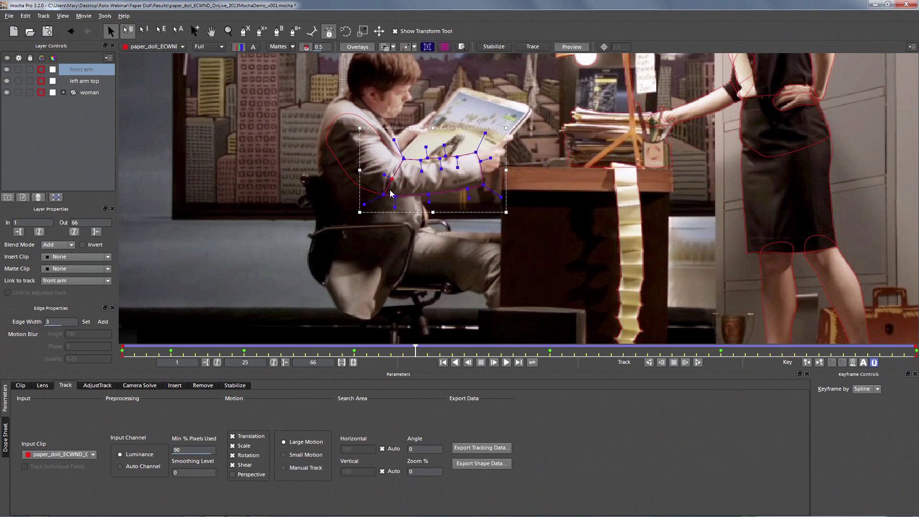
pyautogui.moveTo(413, 350); pyautogui.dragTo(672, 302)
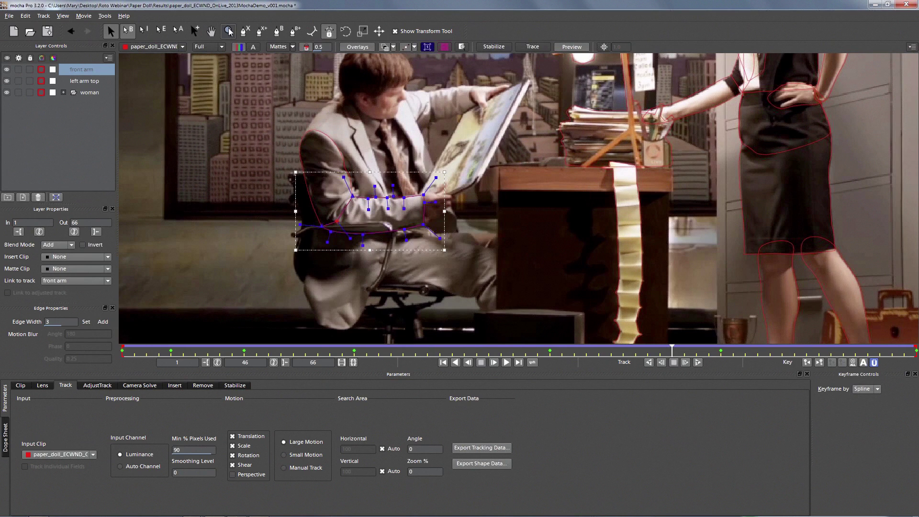
pyautogui.click(229, 32)
pyautogui.click(417, 170)
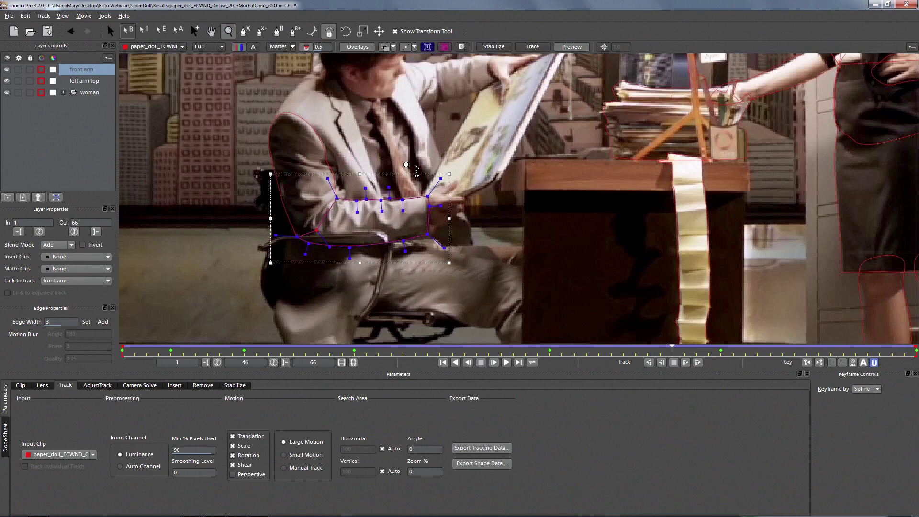
pyautogui.moveTo(428, 158); pyautogui.dragTo(399, 195)
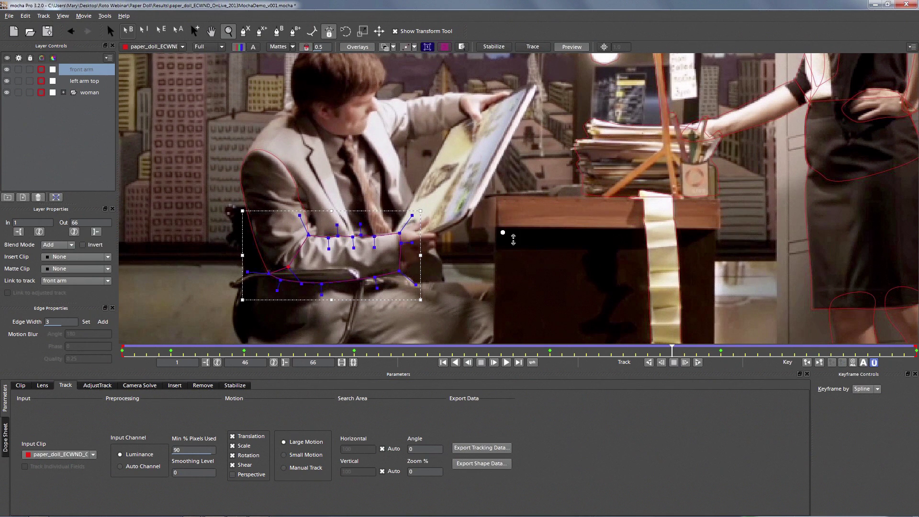
pyautogui.moveTo(503, 232); pyautogui.dragTo(506, 258)
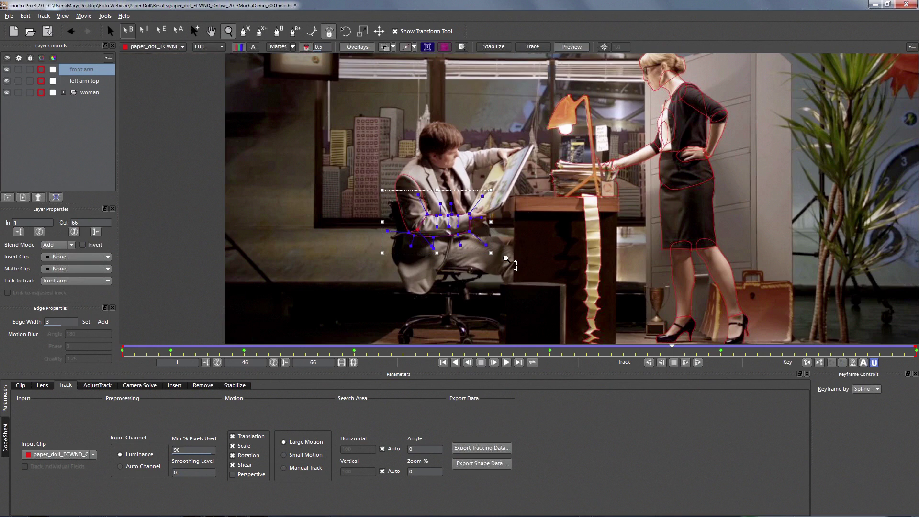
# Delete the front arm spline's inner elbow point at frame 46 and play the clip to check the joint.
pyautogui.press('s')
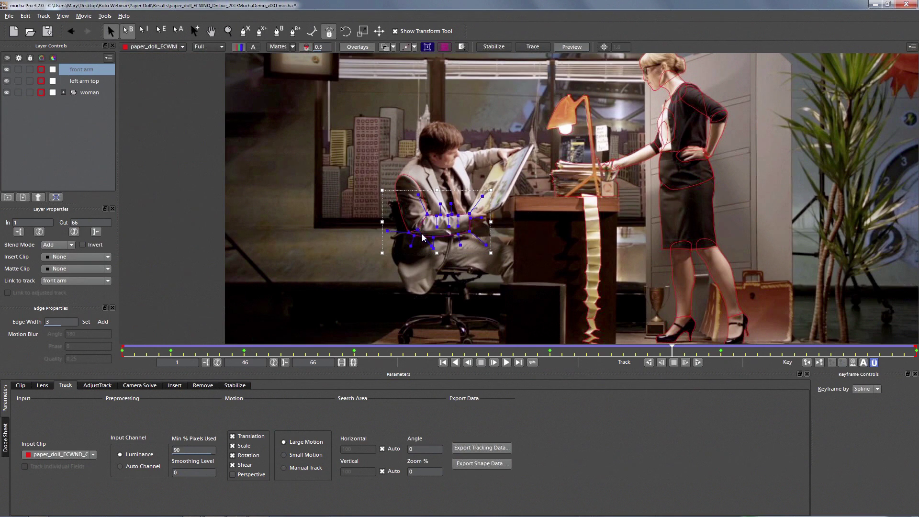
pyautogui.click(419, 230)
pyautogui.press('Delete')
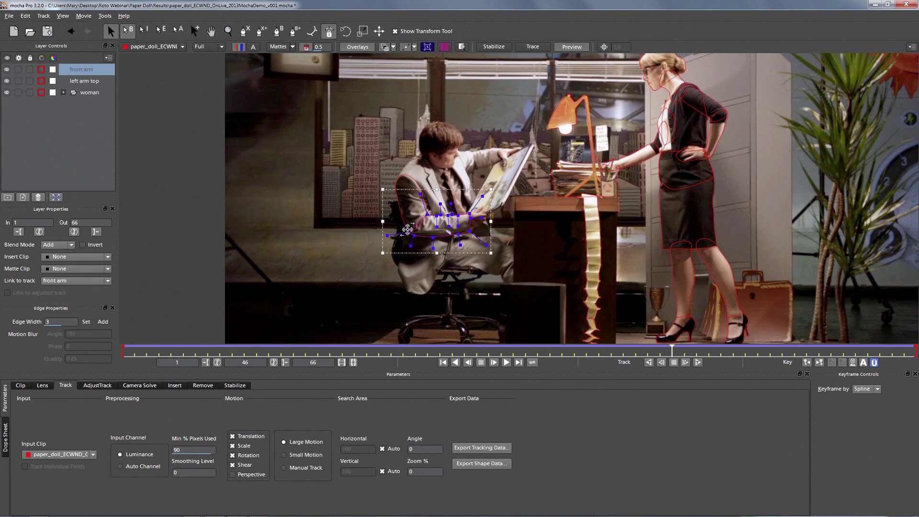
pyautogui.press('t')
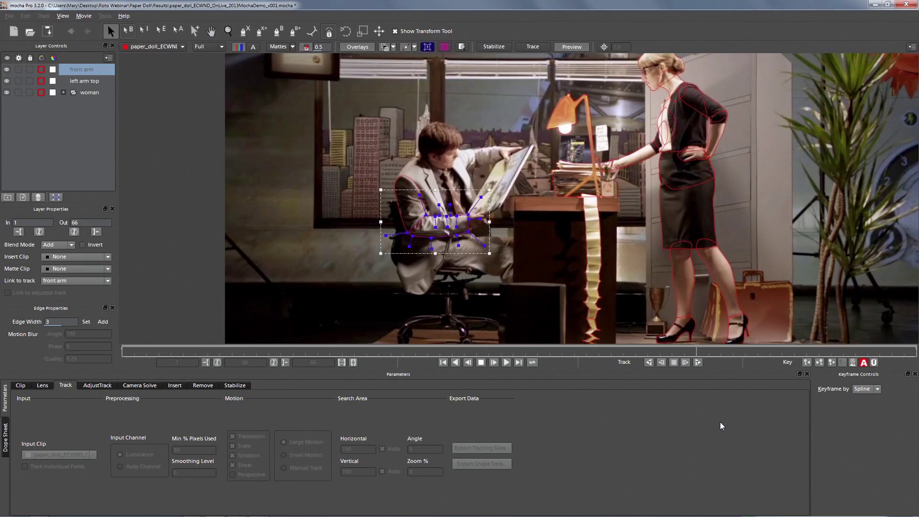
pyautogui.click(481, 363)
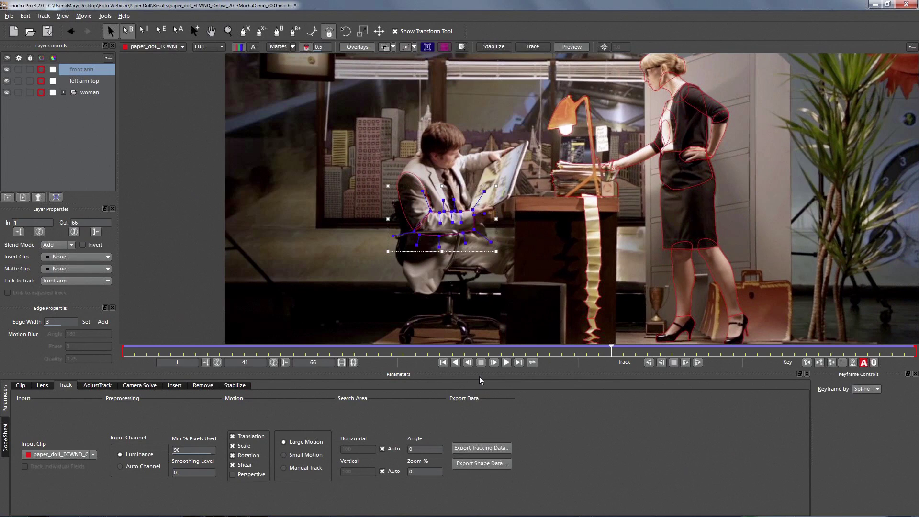
# Review the formats offered for exporting the front arm's tracking data, leaving the After Effects Corner Pin format, and dismiss the export.
pyautogui.click(480, 447)
pyautogui.click(578, 250)
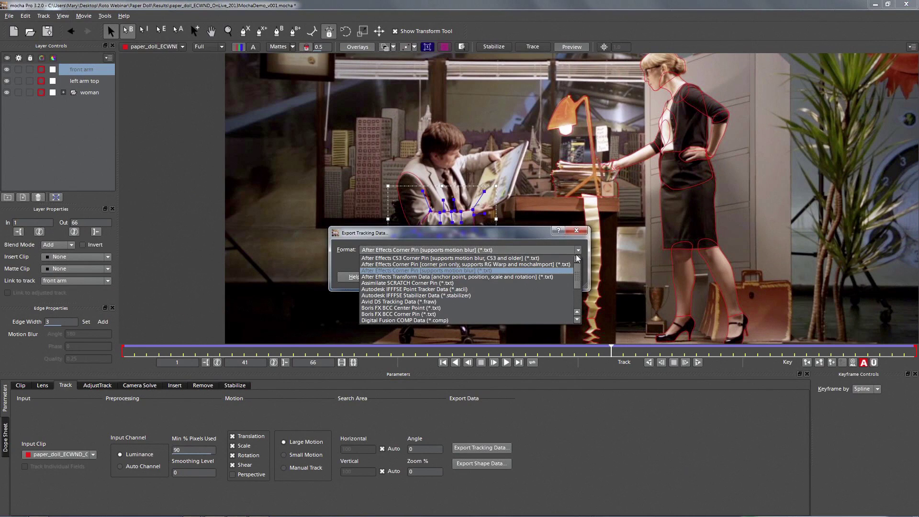
pyautogui.click(519, 235)
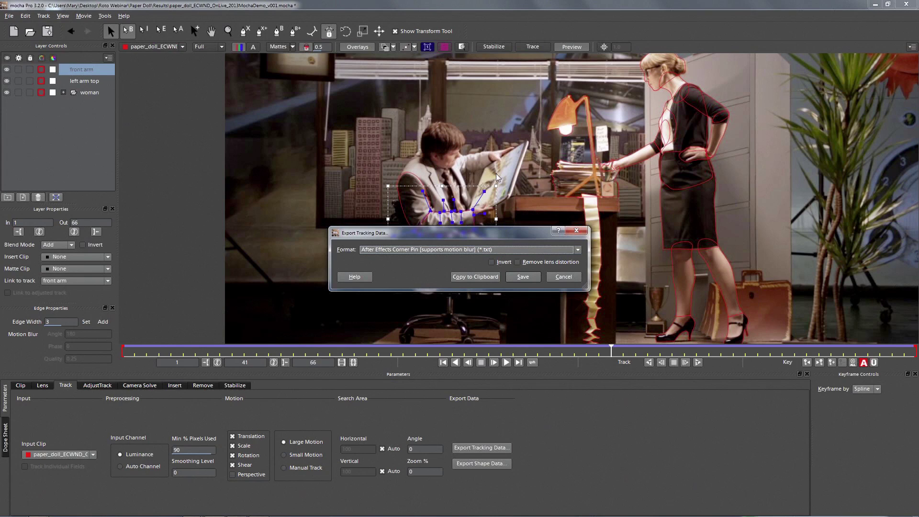
pyautogui.click(576, 230)
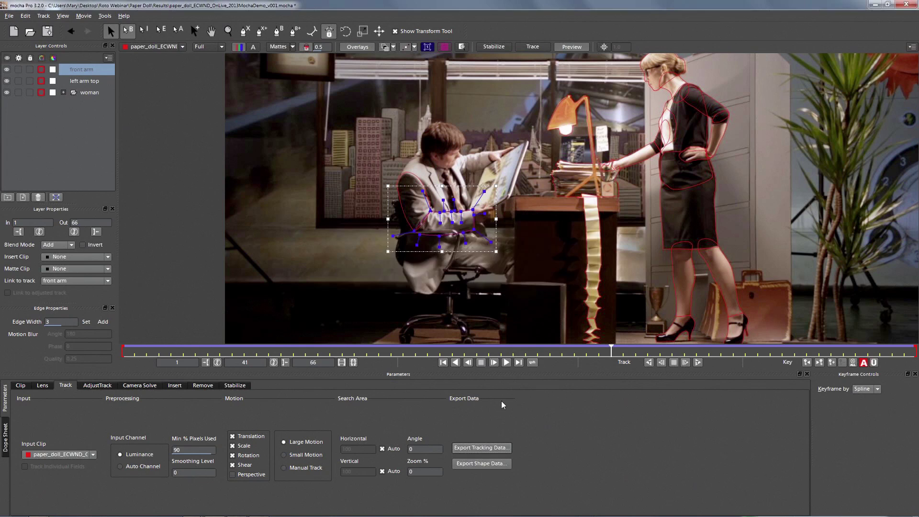
# Play the clip and review the formats offered for exporting the front arm's shape data, then dismiss the export.
pyautogui.click(487, 466)
pyautogui.moveTo(452, 238); pyautogui.dragTo(464, 265)
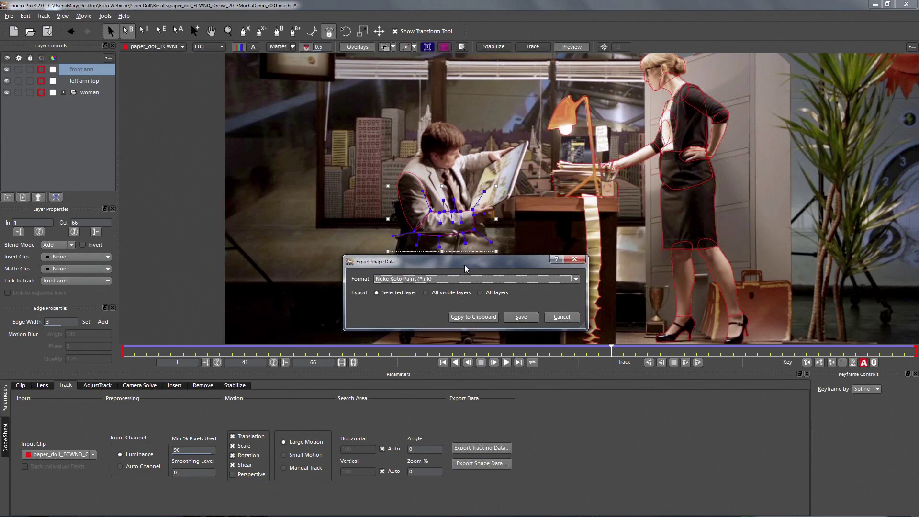
pyautogui.click(576, 261)
pyautogui.press('space')
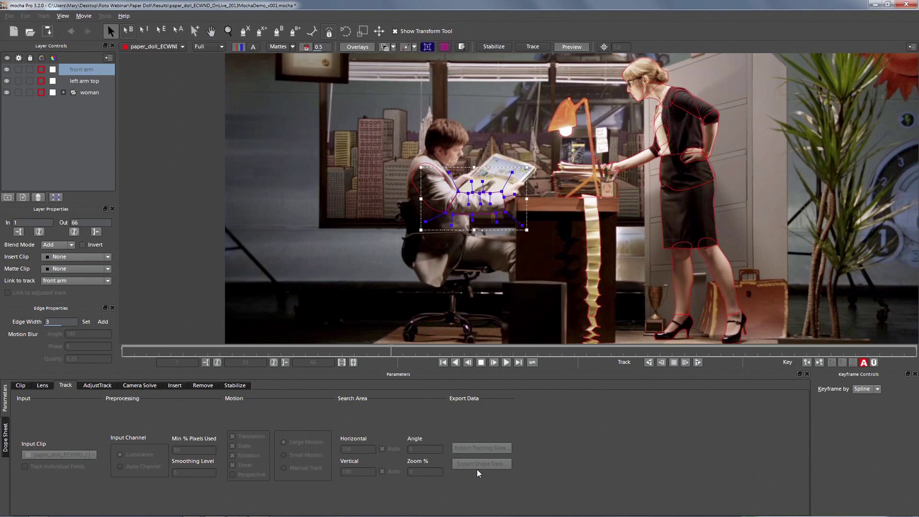
pyautogui.click(481, 464)
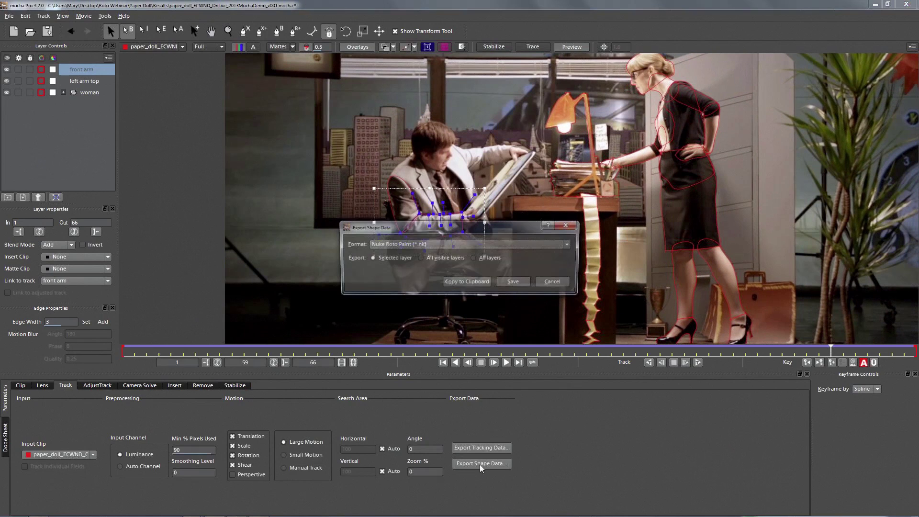
pyautogui.click(568, 245)
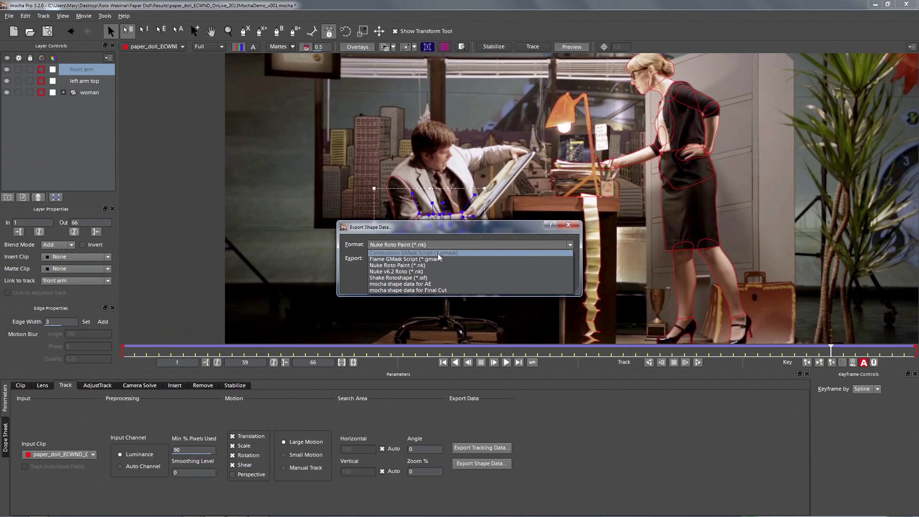
pyautogui.click(476, 244)
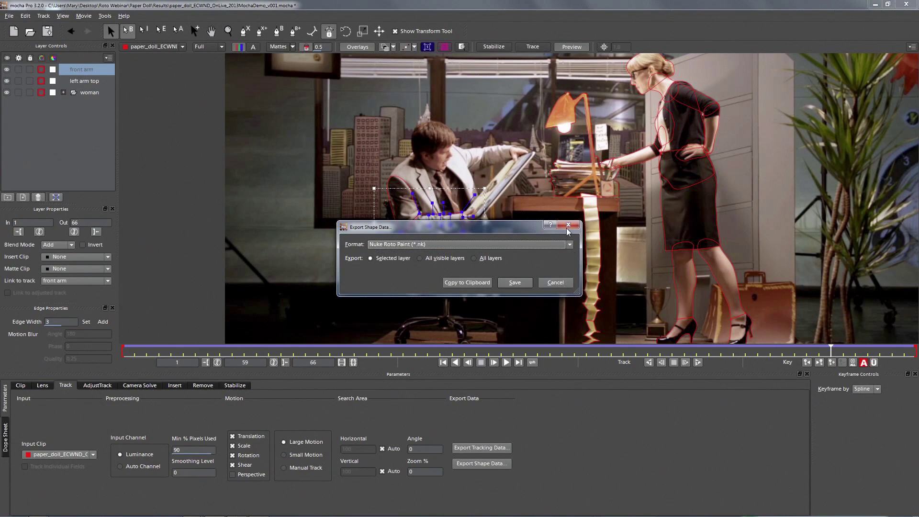
pyautogui.click(568, 225)
# Look over the project's export commands without running one, and deselect the front arm layer.
pyautogui.click(10, 16)
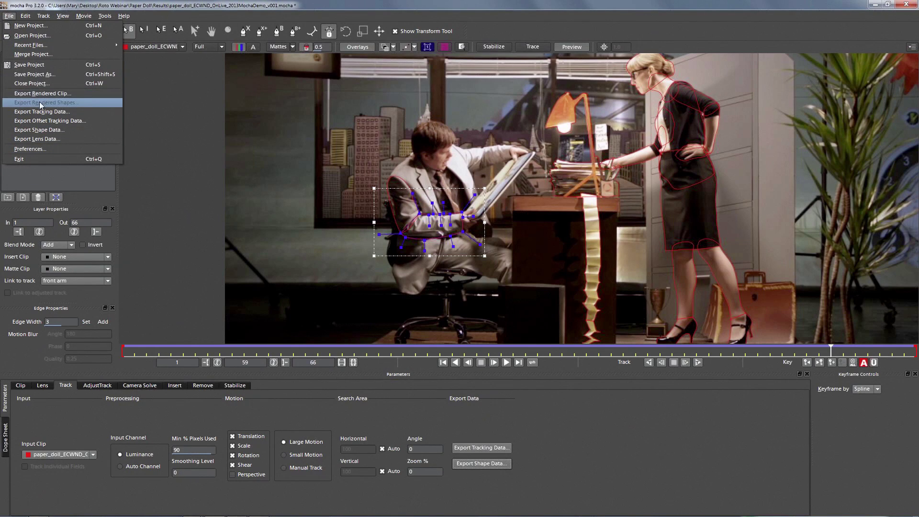
pyautogui.click(241, 181)
pyautogui.click(241, 181)
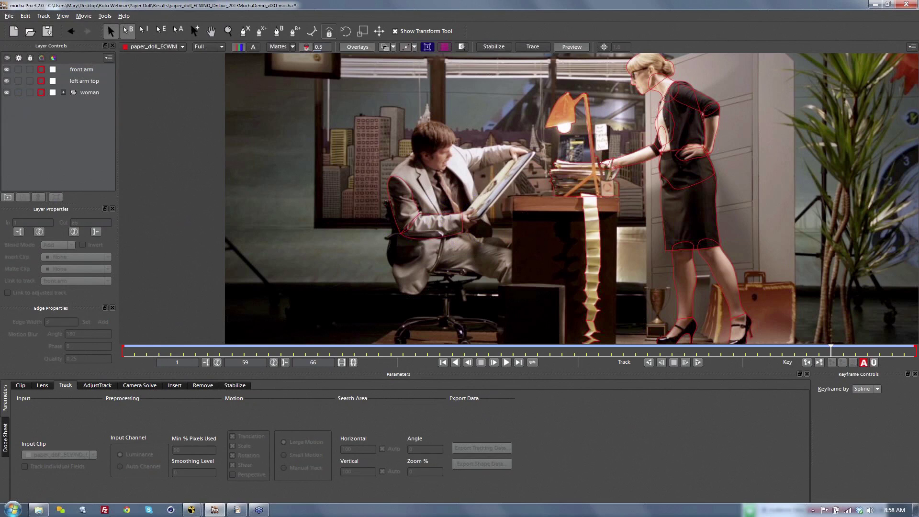
# Play the rendered matte movie MATTE_paper_doll_ECWND_OnLive_2013MochaDemo_v001.mov from the Paper Doll folder and return to mocha Pro.
pyautogui.click(37, 511)
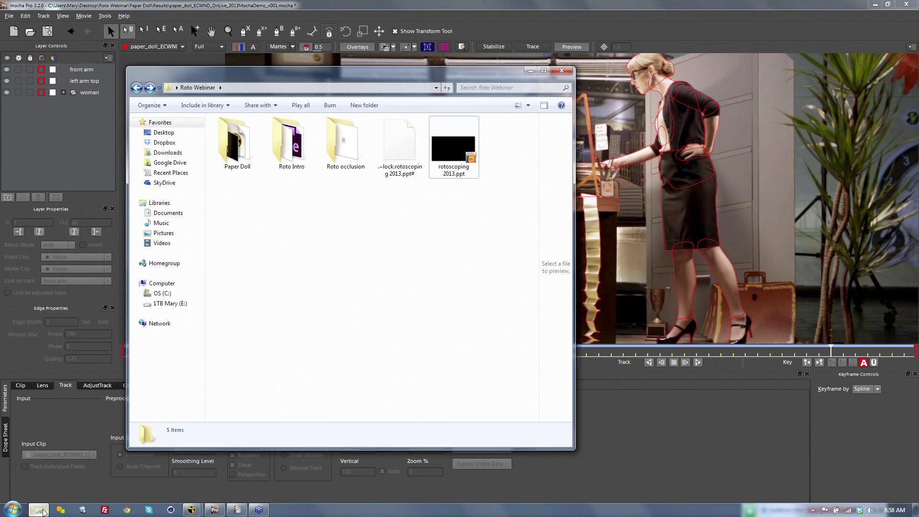
pyautogui.click(242, 147)
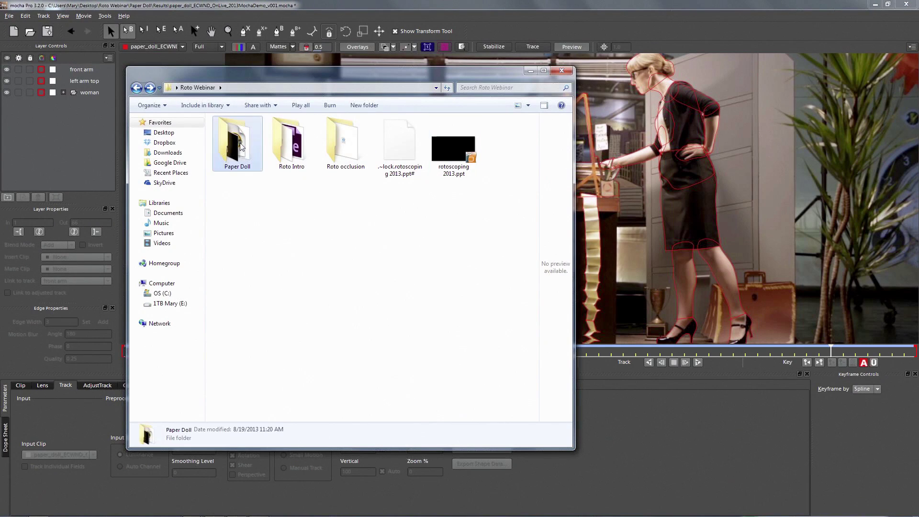
pyautogui.doubleClick(241, 147)
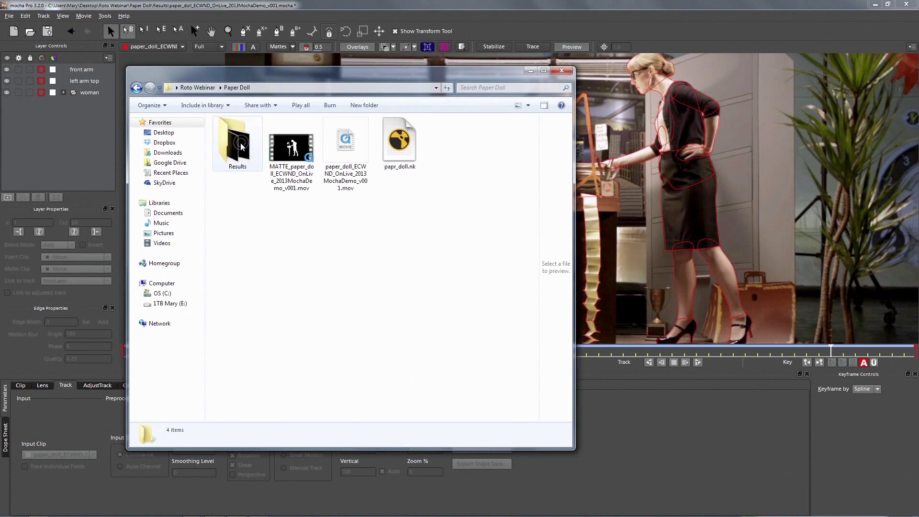
pyautogui.click(308, 150)
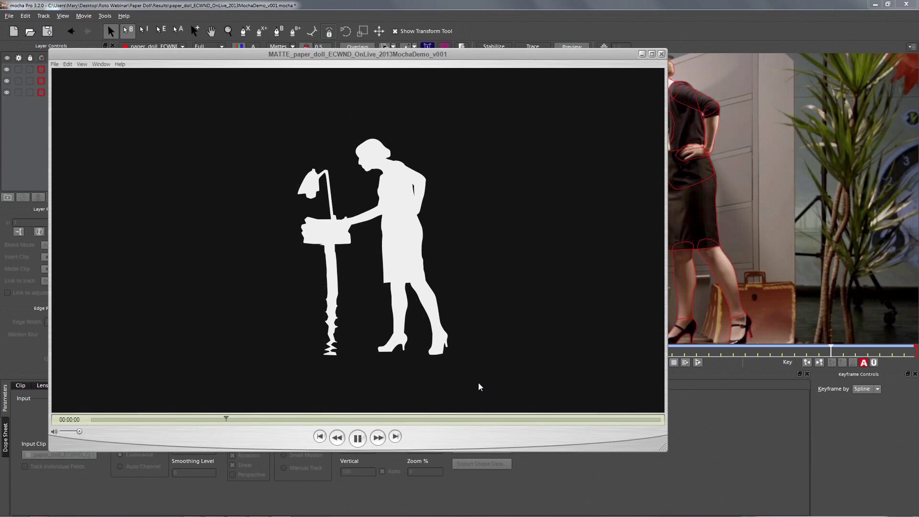
pyautogui.click(661, 54)
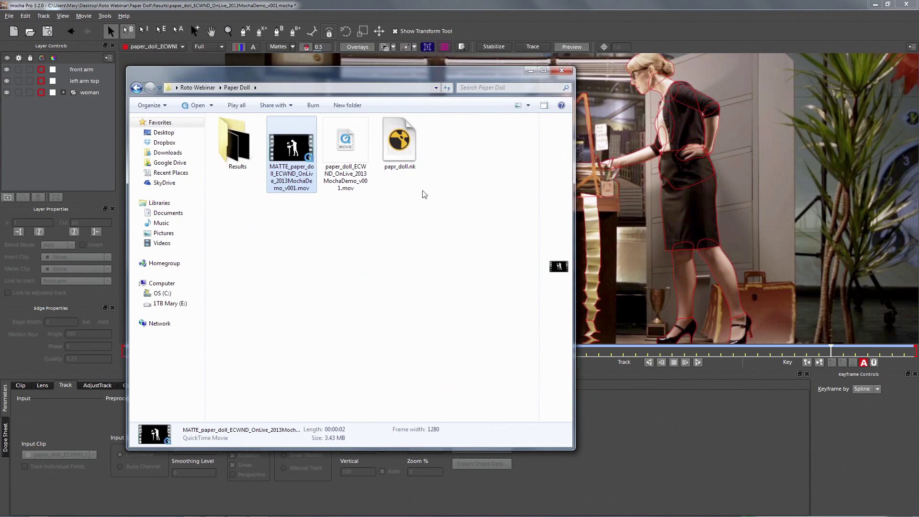
pyautogui.click(529, 72)
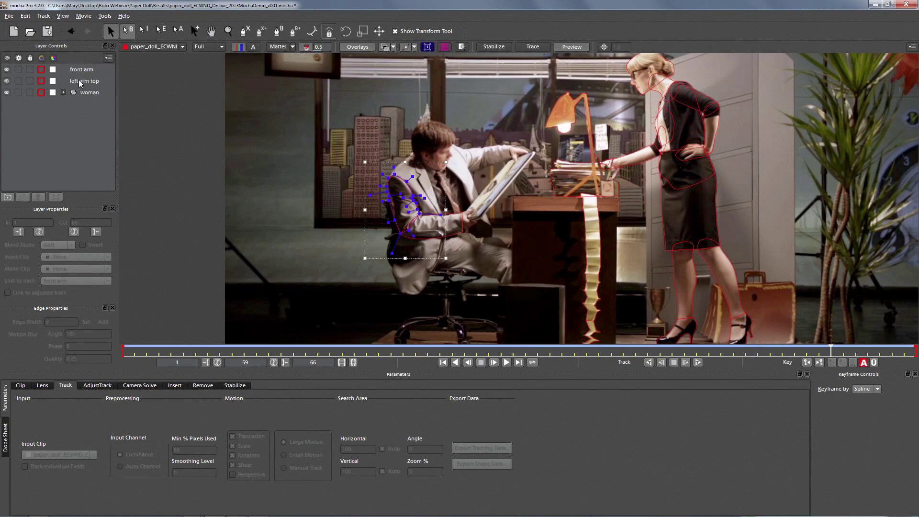
# Hide the front arm and left arm top layers, expand the woman group and select its front heel layer.
pyautogui.click(80, 80)
pyautogui.click(81, 91)
pyautogui.click(7, 69)
pyautogui.click(7, 81)
pyautogui.click(63, 92)
pyautogui.click(91, 104)
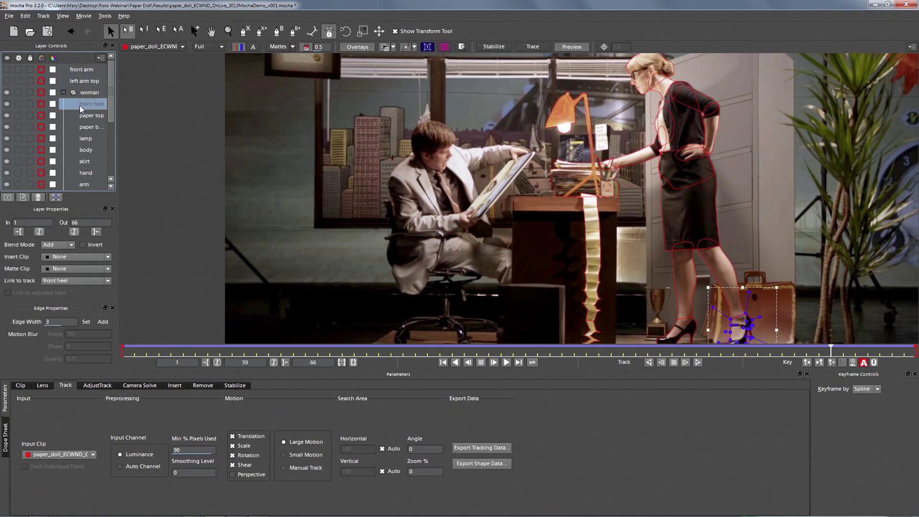
# Copy the woman's shape data to the clipboard in Nuke Roto Paint (*.nk) format and check the RotoPaint nodes in Nuke.
pyautogui.click(474, 465)
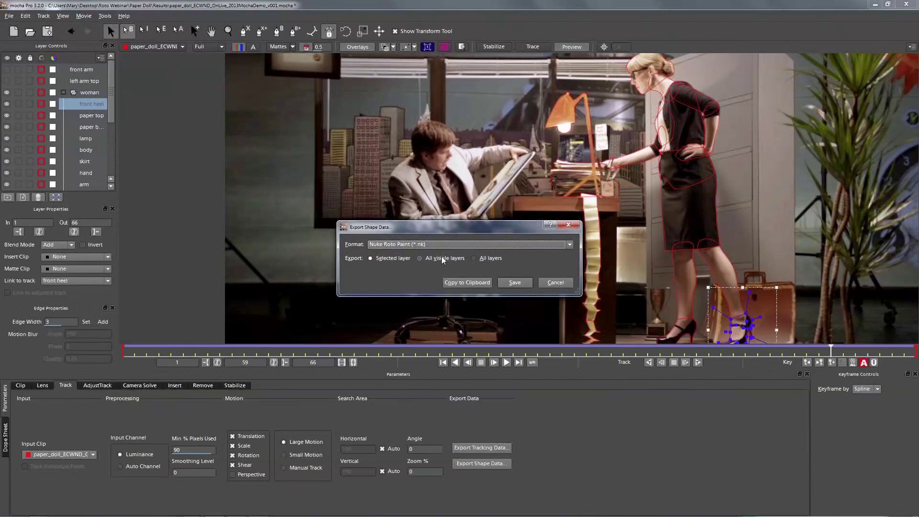
pyautogui.click(466, 282)
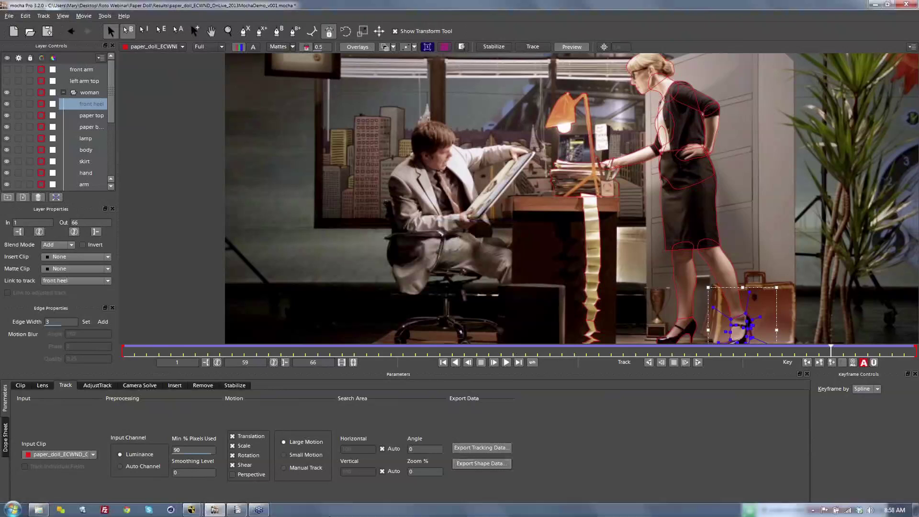
pyautogui.click(191, 510)
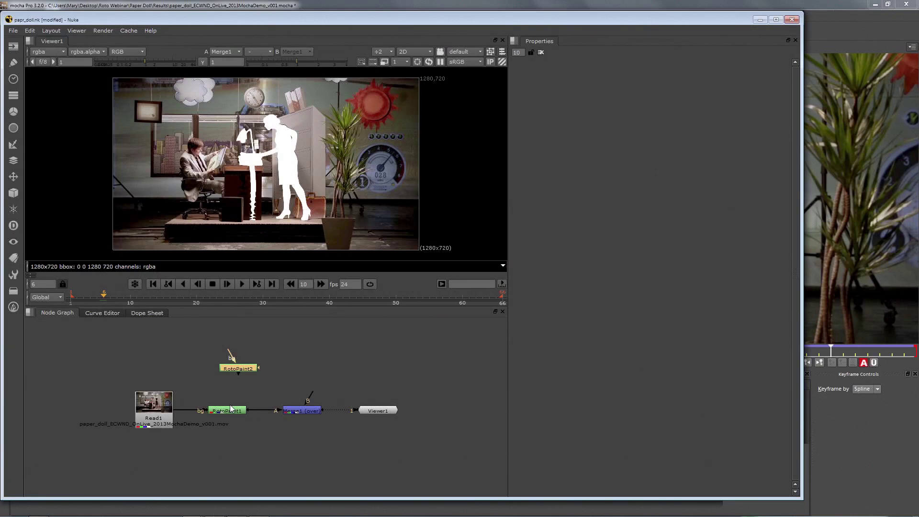
pyautogui.click(760, 19)
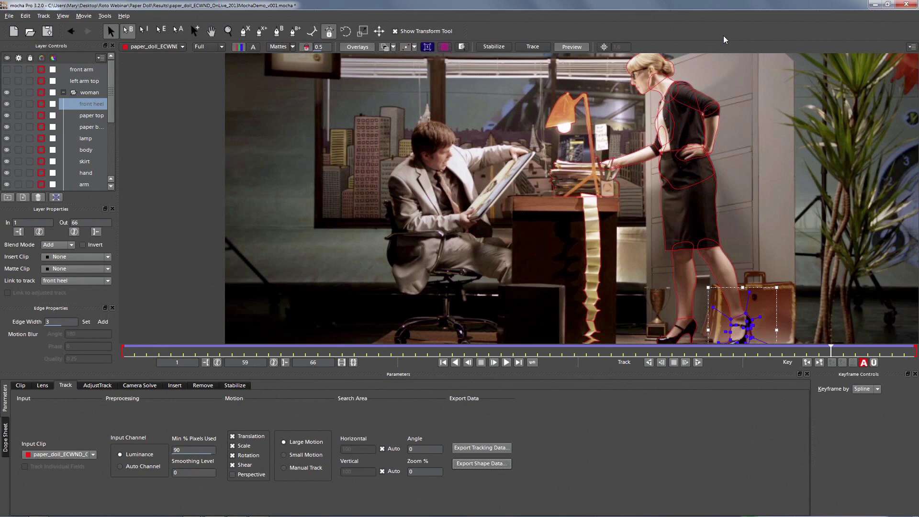
# Play back the woman's animated splines over the clip in mocha Pro, and switch to Nuke to play the composited white shapes.
pyautogui.click(506, 362)
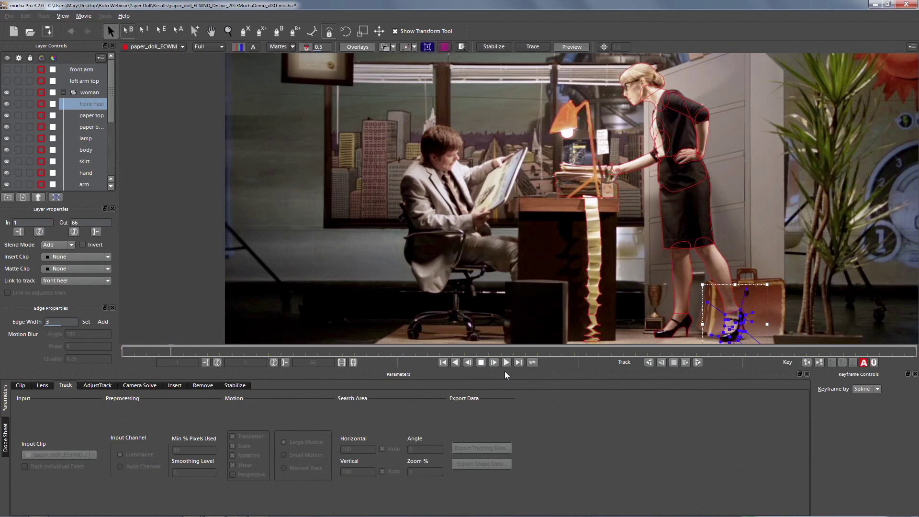
pyautogui.hotkey('alt', 'Tab')
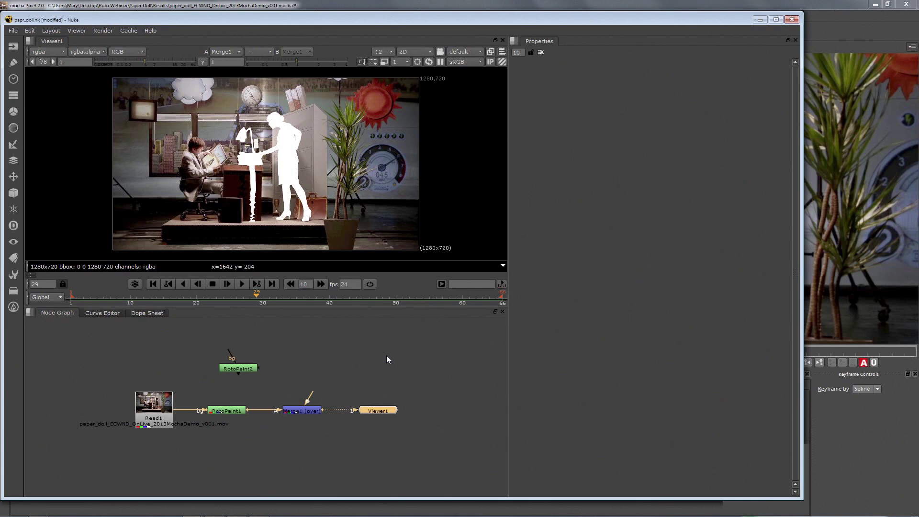
pyautogui.press('l')
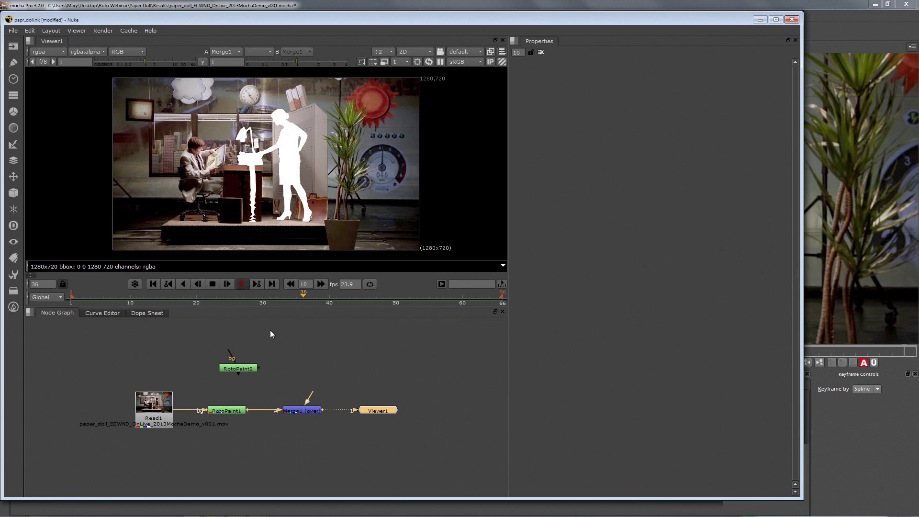
pyautogui.press('space')
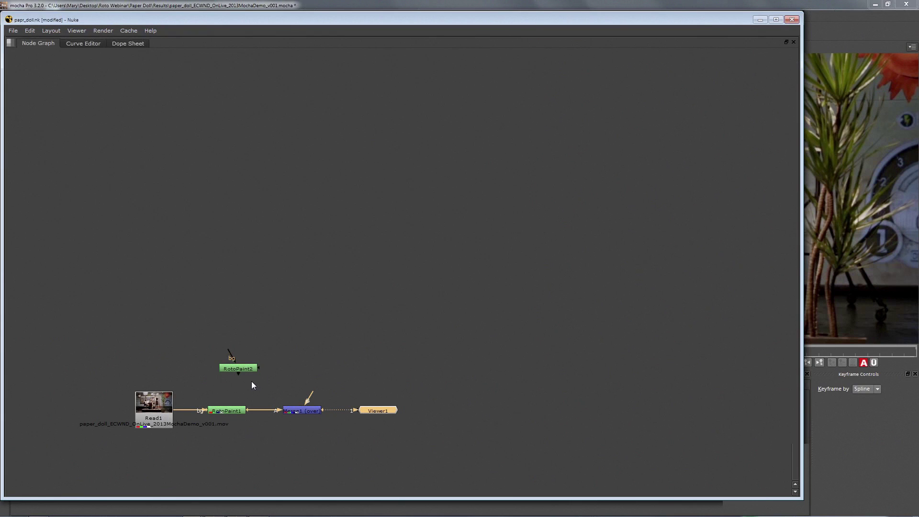
pyautogui.press('space')
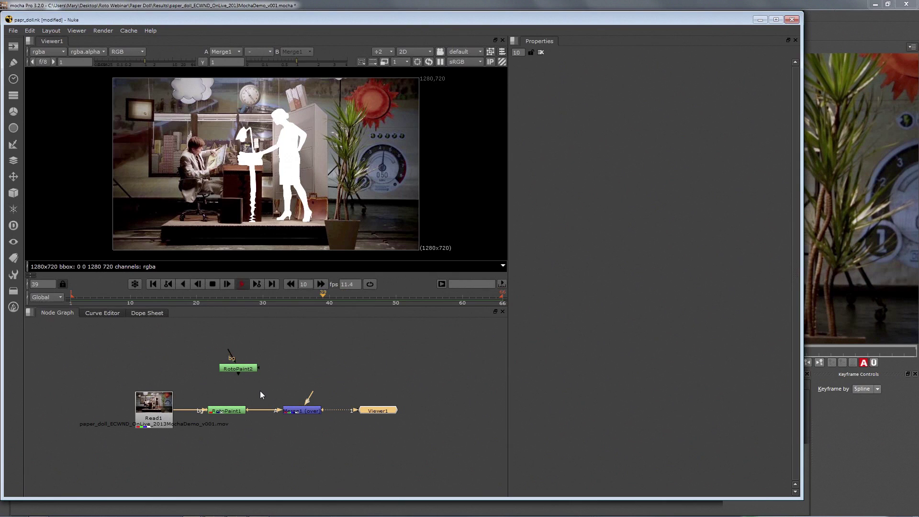
# Open the RotoPaint1 node's properties and enlarge its shape list to show all layers from front_heel to paper_top.
pyautogui.keyDown('ctrl'); pyautogui.click(226, 411); pyautogui.keyUp('ctrl')
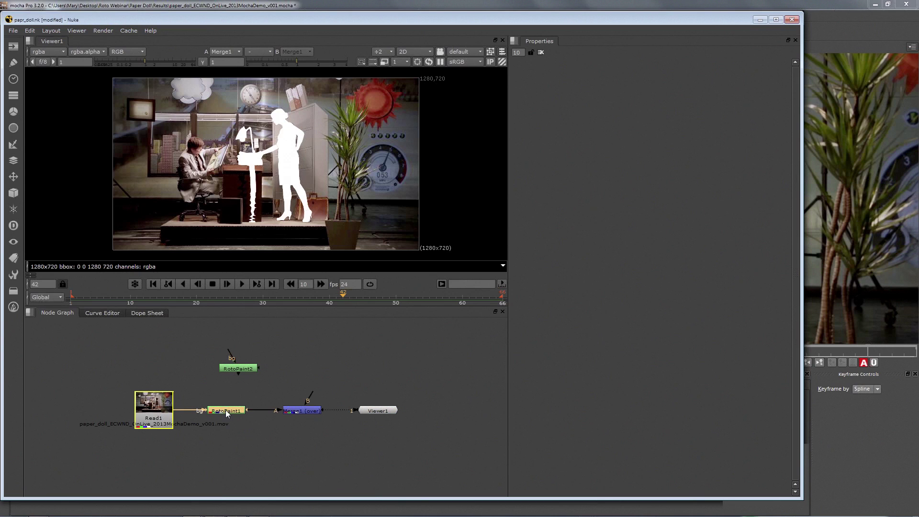
pyautogui.doubleClick(226, 409)
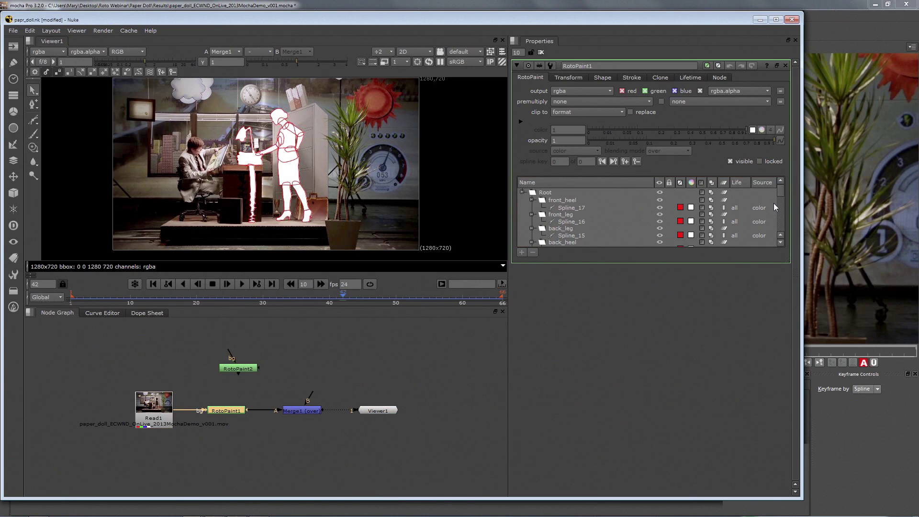
pyautogui.scroll(-5, 774, 203)
pyautogui.moveTo(786, 260); pyautogui.dragTo(758, 484)
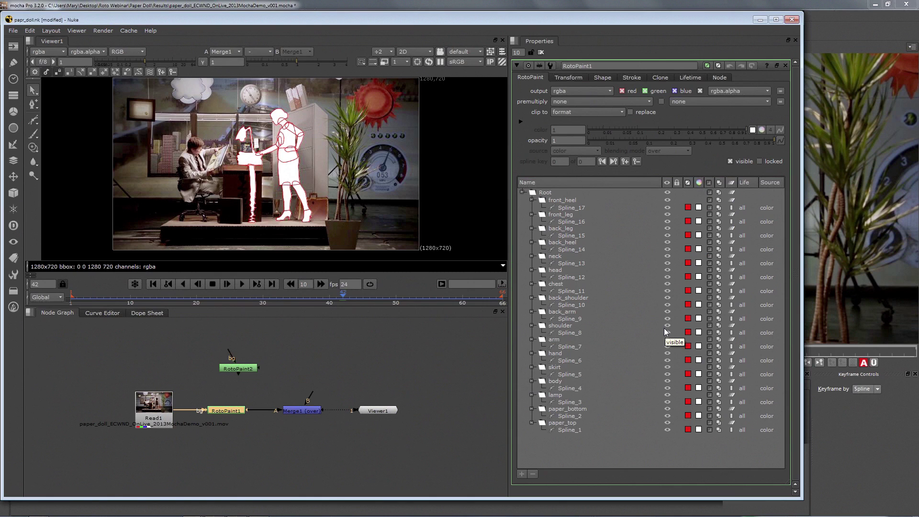
# Play the shot with the back heel's spline selected, and switch to the rotoscoping 2013.ppt presentation in OpenOffice.org Impress.
pyautogui.click(283, 213)
pyautogui.click(242, 284)
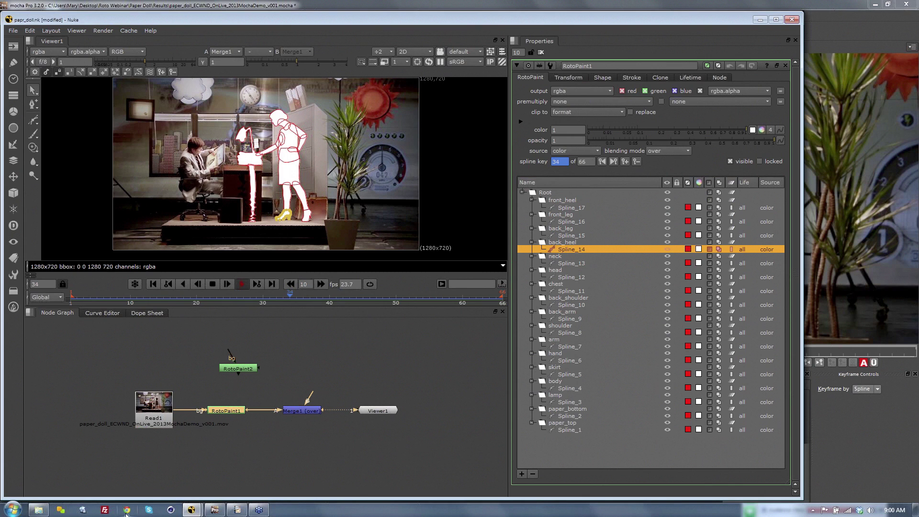
pyautogui.click(238, 510)
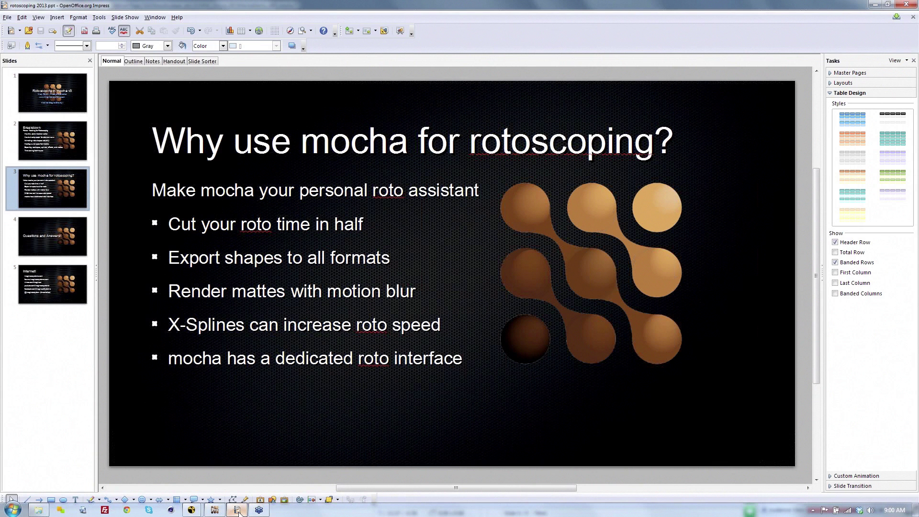